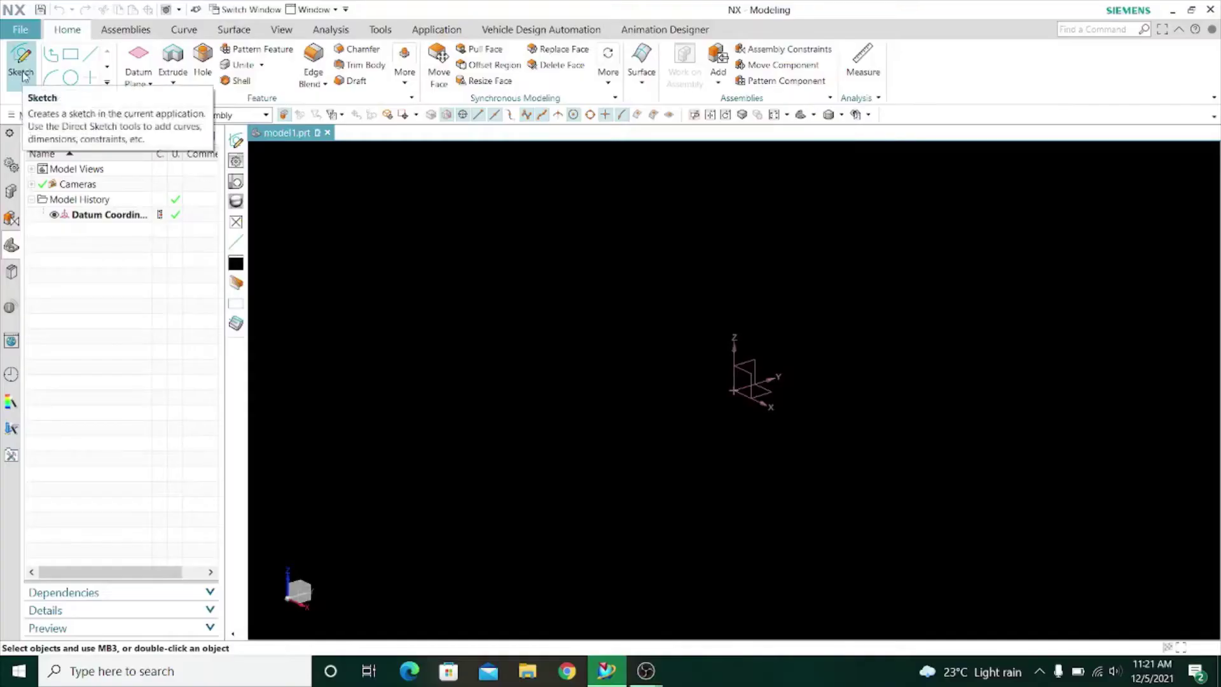
Step: Start a sketch on the default plane and draw the 125 vertical line and 26 top line
left_click(21, 60)
left_click(443, 310)
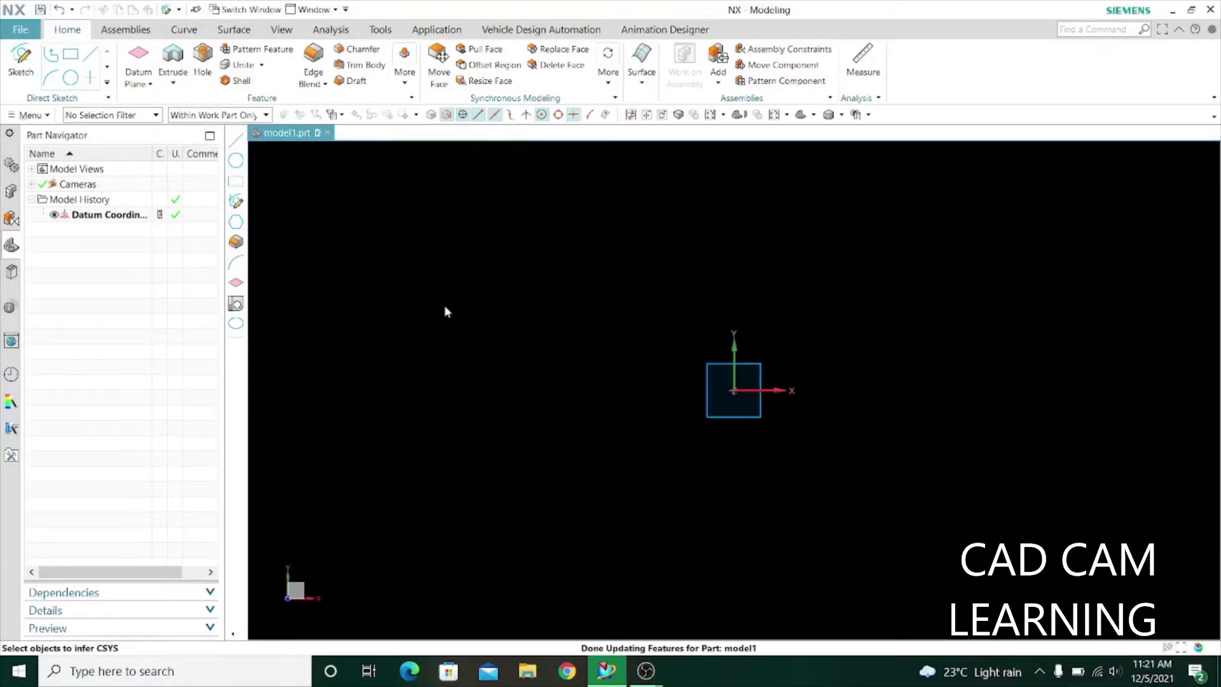
left_click(123, 57)
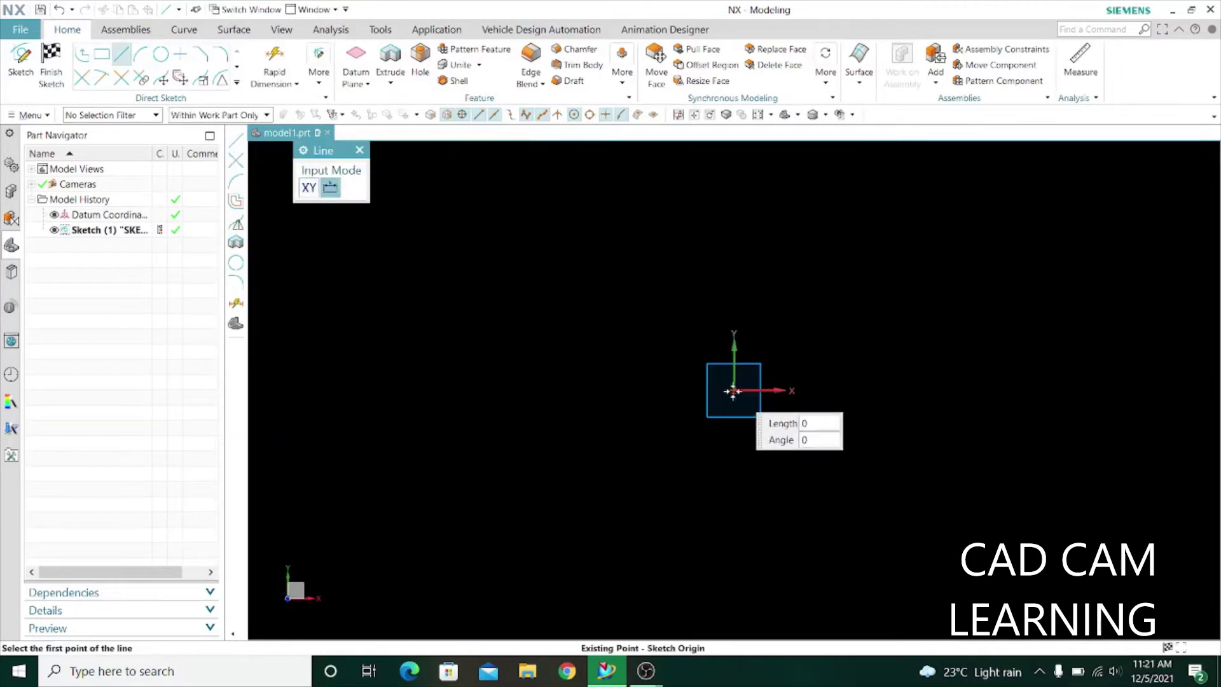
left_click(733, 391)
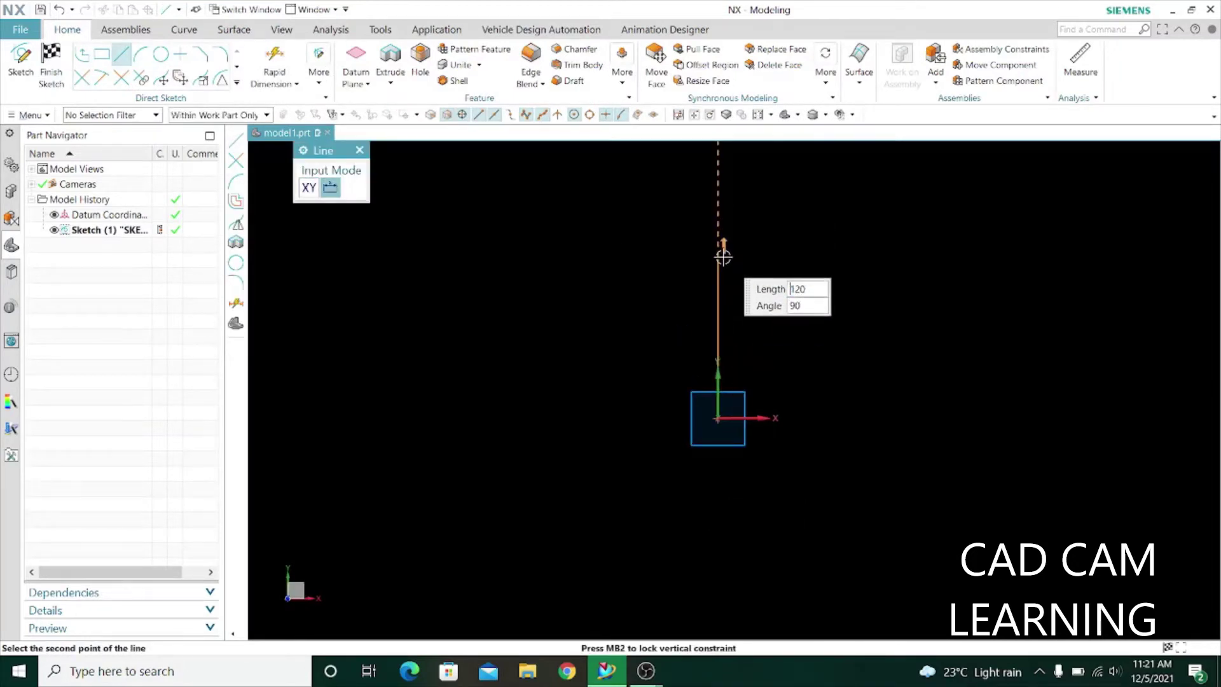
left_click(723, 252)
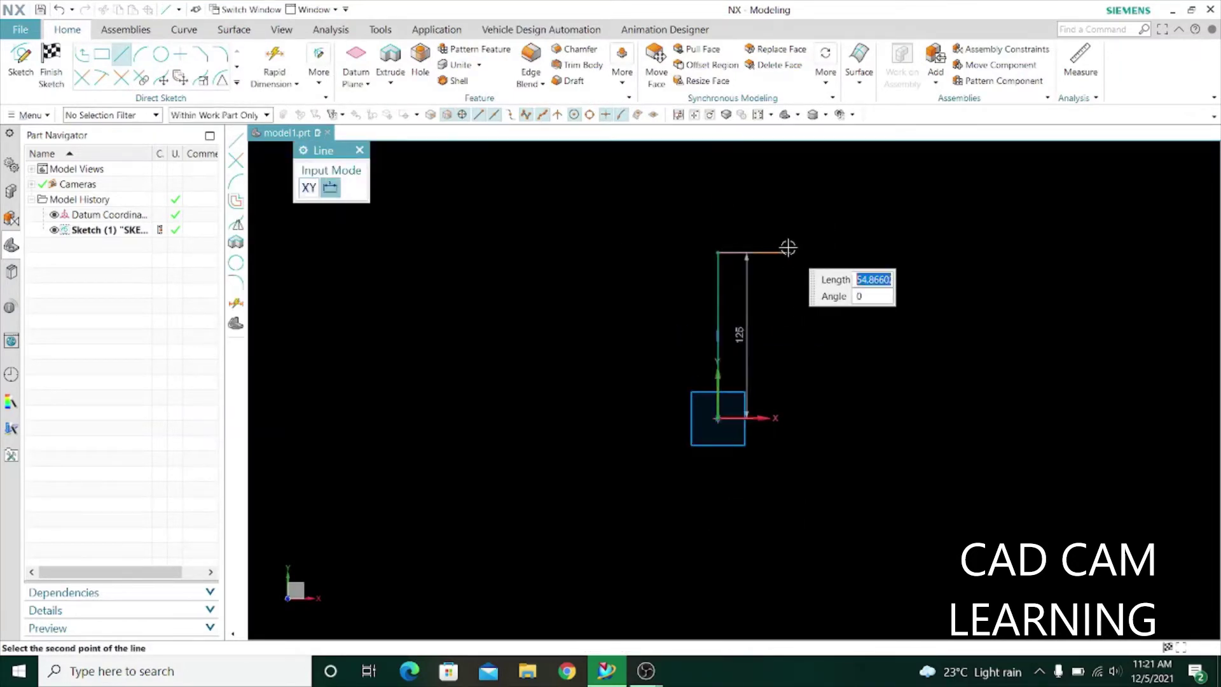
scroll(782, 247, "up", 5)
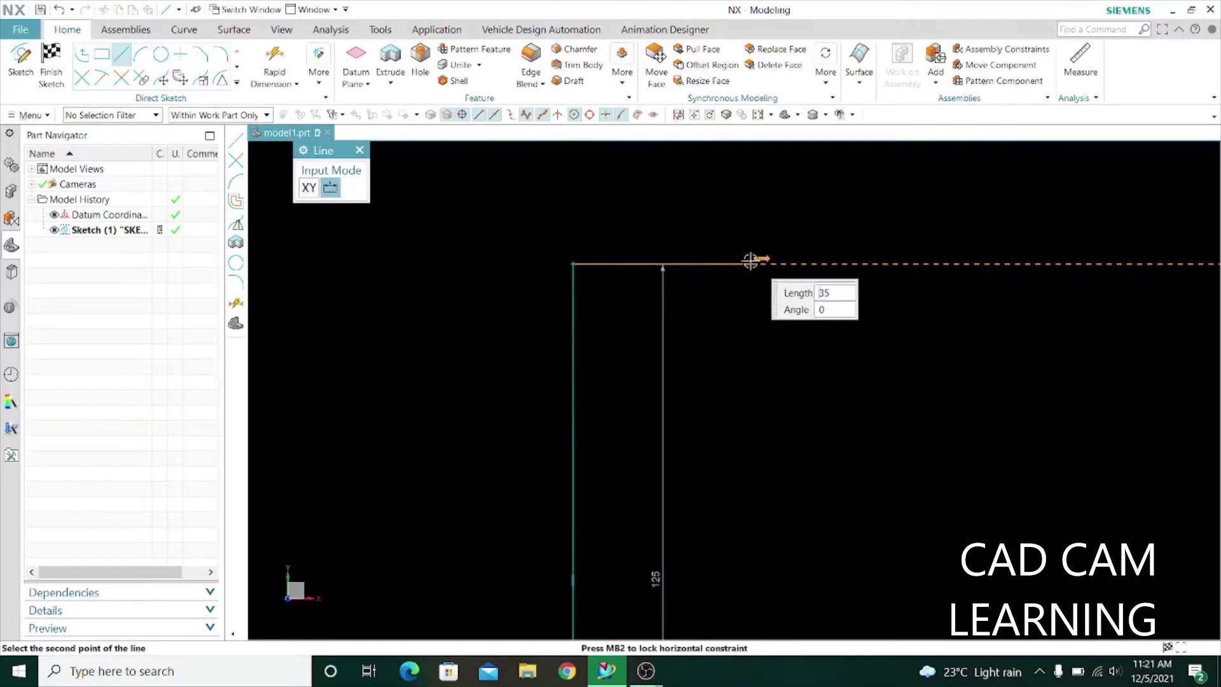
left_click(710, 265)
Step: Add the 5.5 horizontal ledge and a 7-long angled line from its end
scroll(673, 229, "down", 2)
scroll(709, 251, "up", 2)
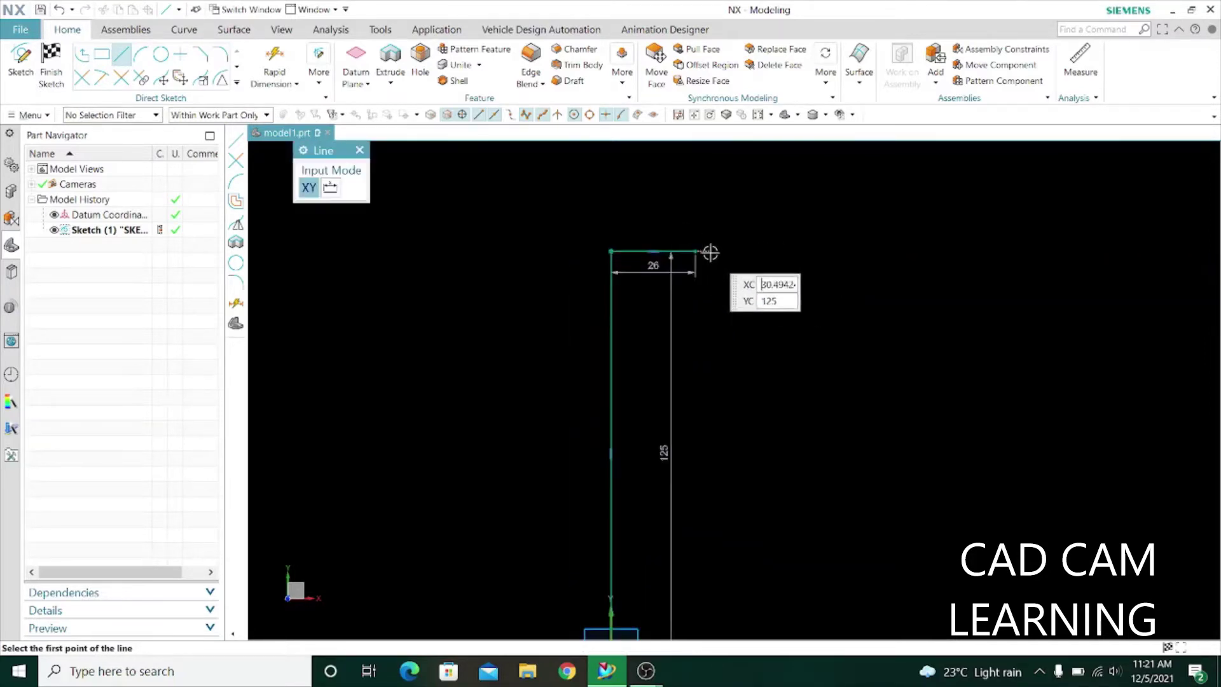
scroll(623, 237, "up", 5)
scroll(597, 245, "down", 5)
scroll(579, 254, "down", 5)
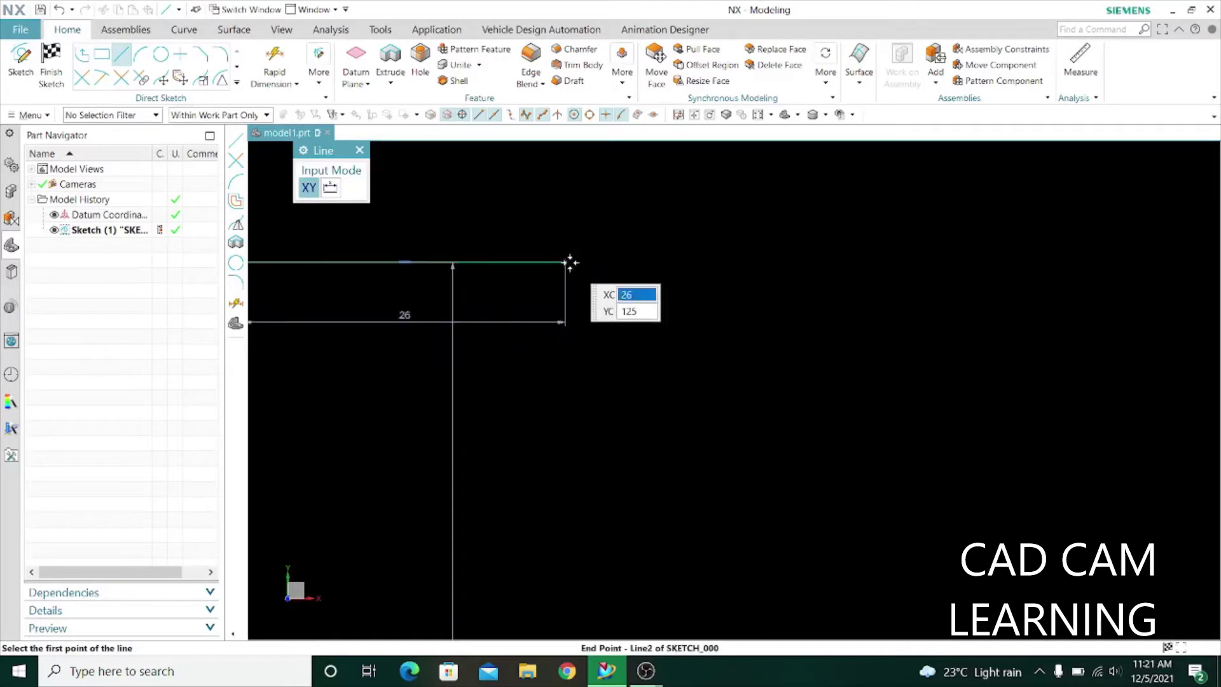
left_click(565, 261)
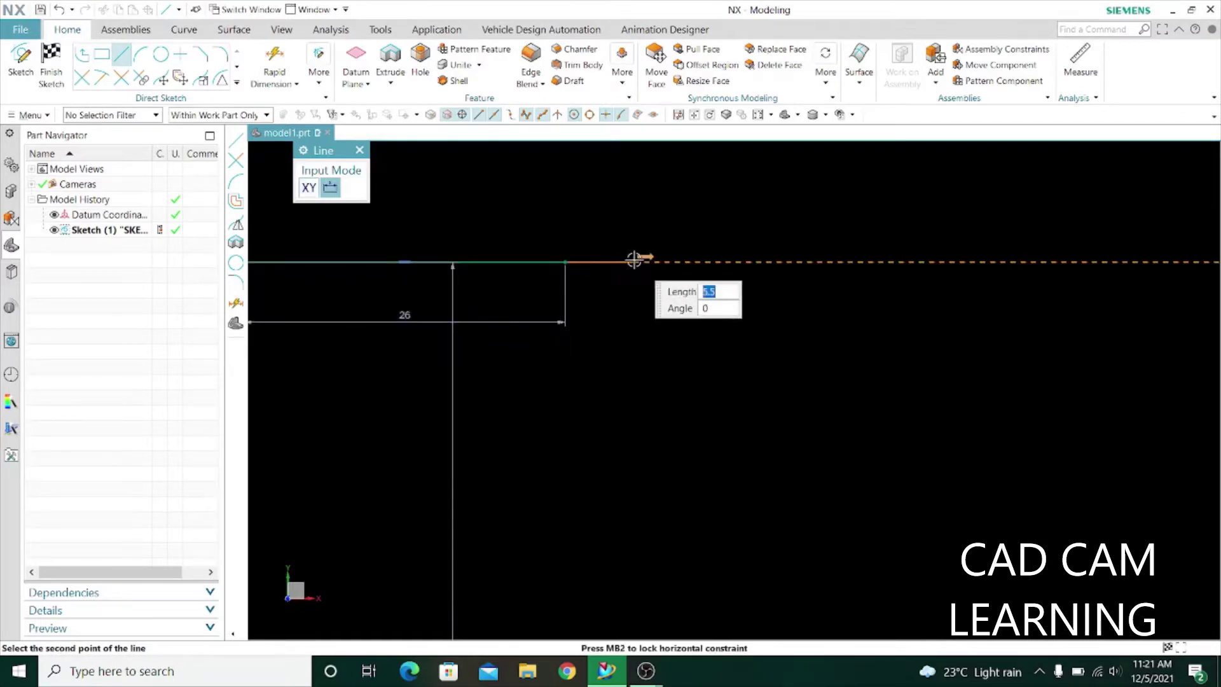
left_click(632, 261)
scroll(632, 263, "up", 3)
left_click(633, 263)
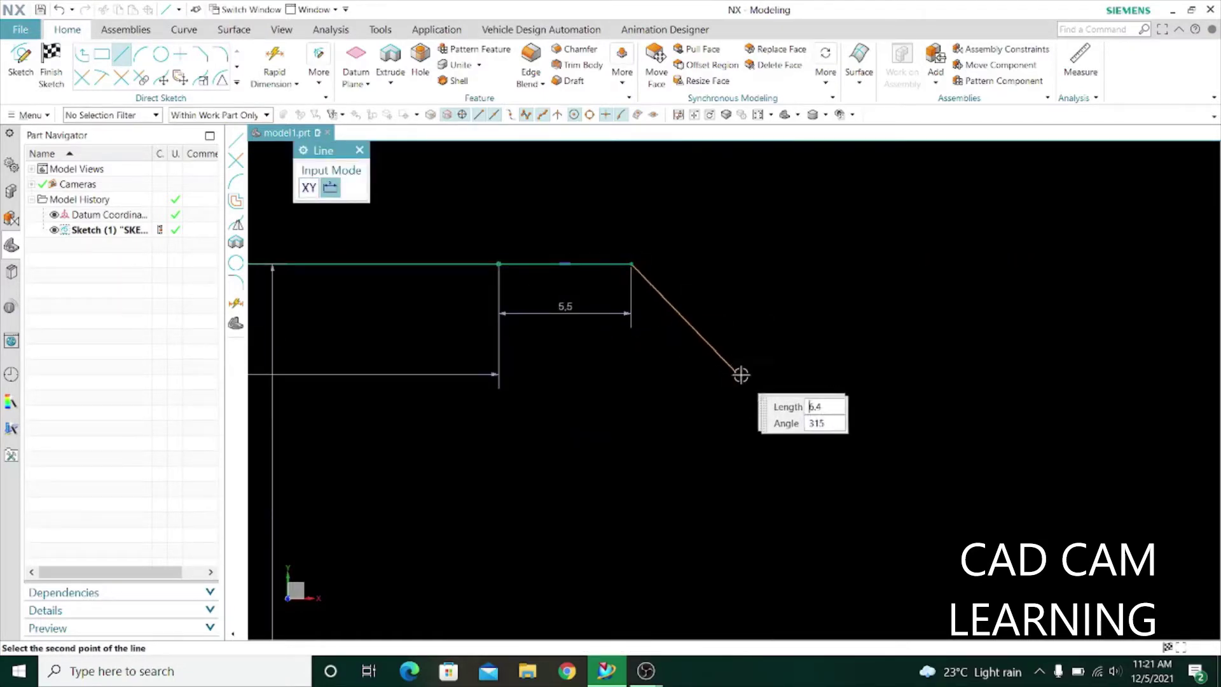
type("7")
key("Return")
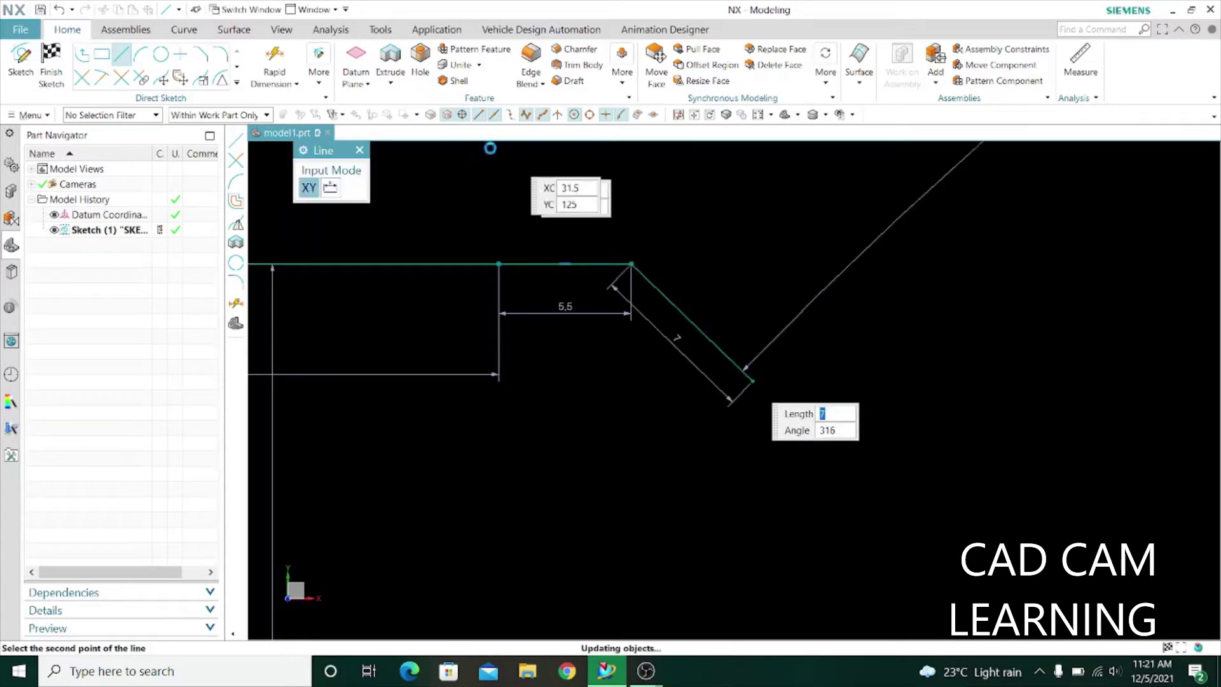
left_click(359, 150)
Step: Add a 140° angular dimension between the 5.5 ledge and the 7-long angled line
left_click(297, 82)
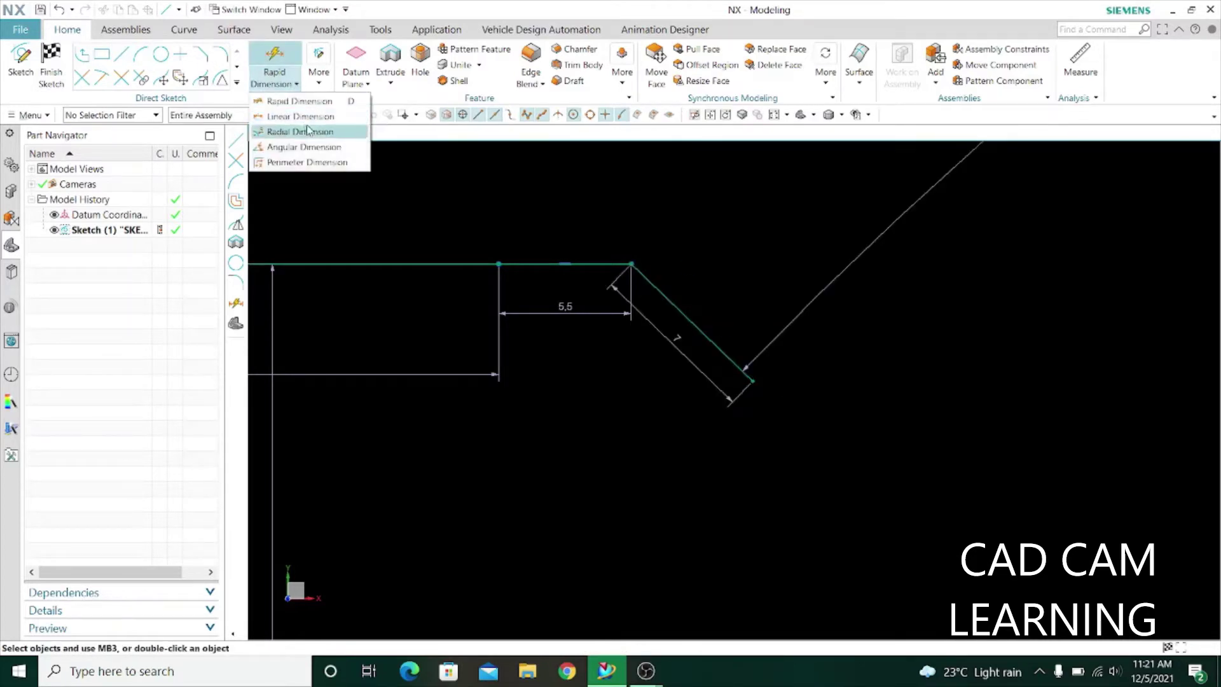
left_click(321, 152)
scroll(880, 366, "down", 4)
scroll(880, 368, "up", 4)
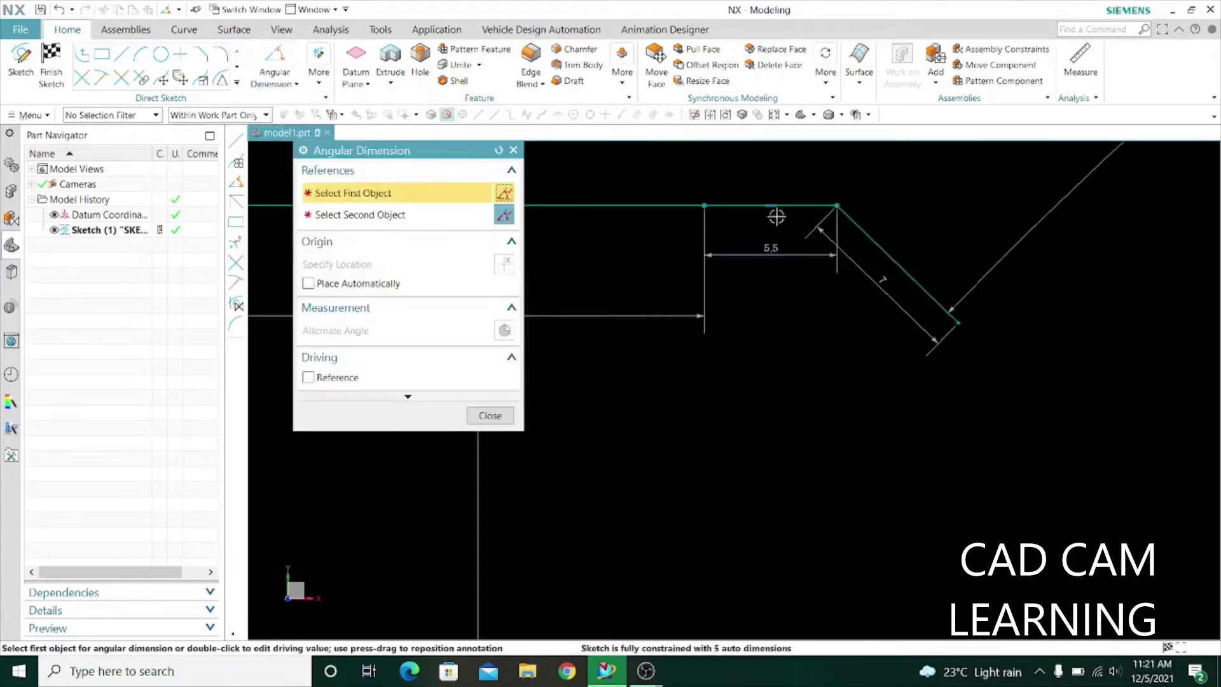
left_click(774, 205)
left_click(859, 230)
left_click(859, 271)
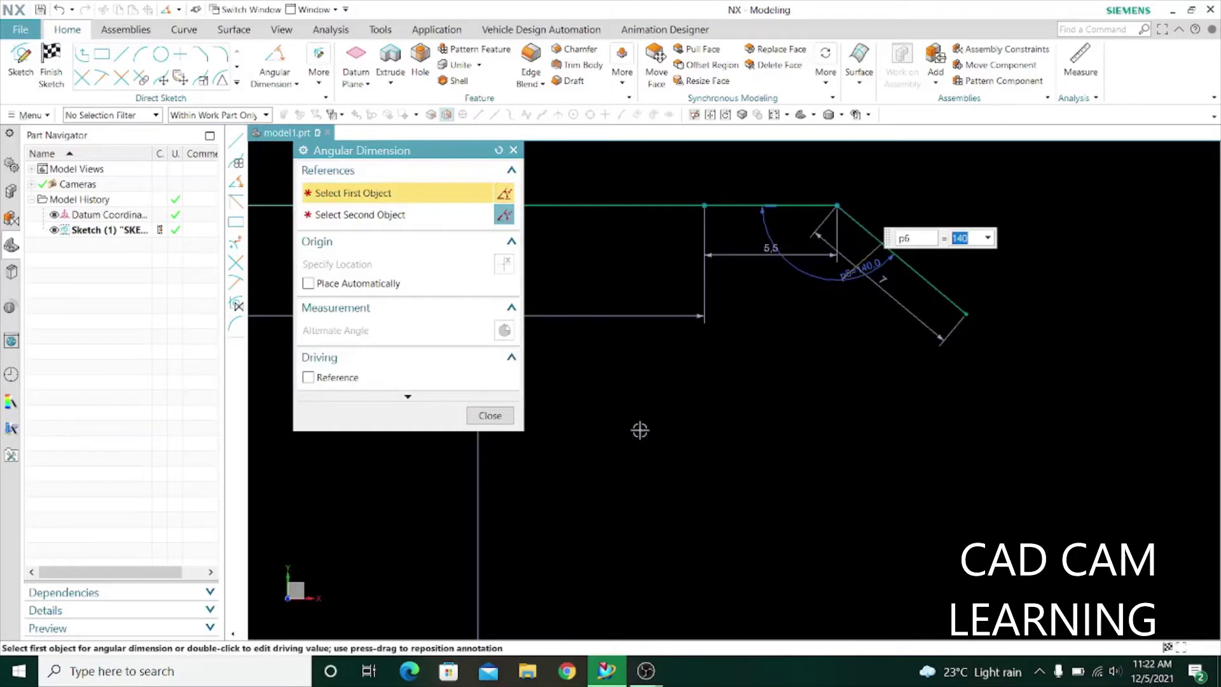
left_click(490, 415)
scroll(838, 289, "down", 3)
scroll(526, 243, "down", 2)
scroll(562, 508, "up", 3)
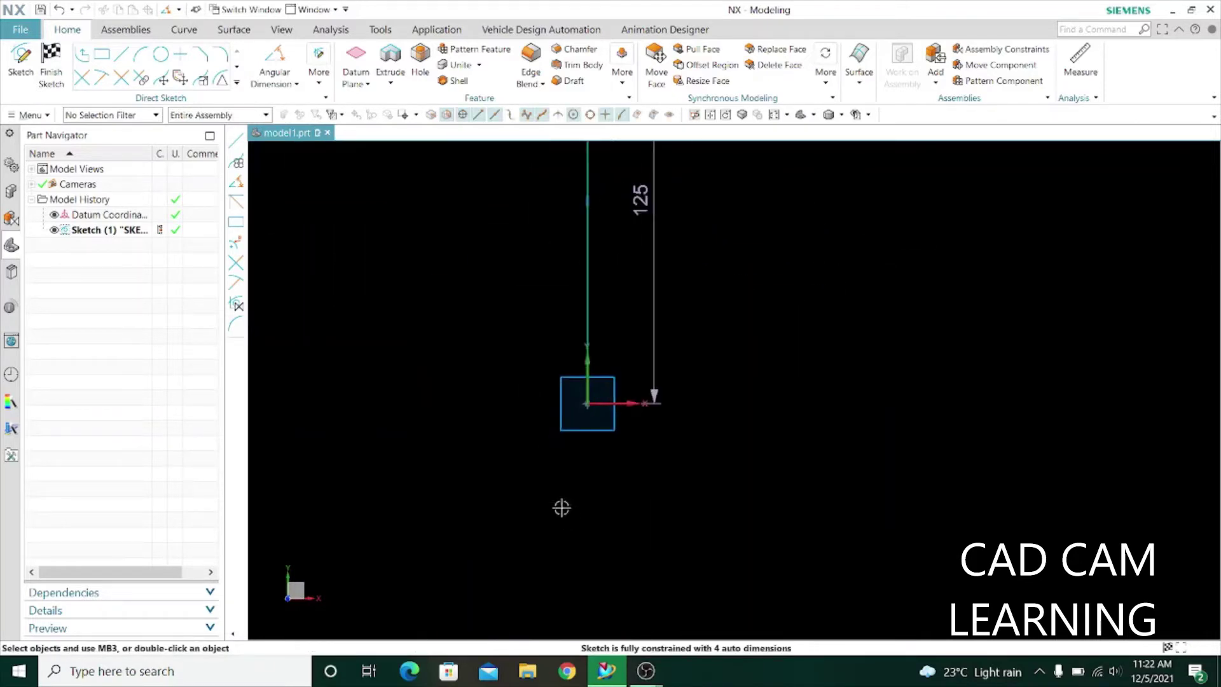
Step: Draw a 30-long base line from the origin with a 15-tall riser at its end
left_click(120, 60)
left_click(540, 471)
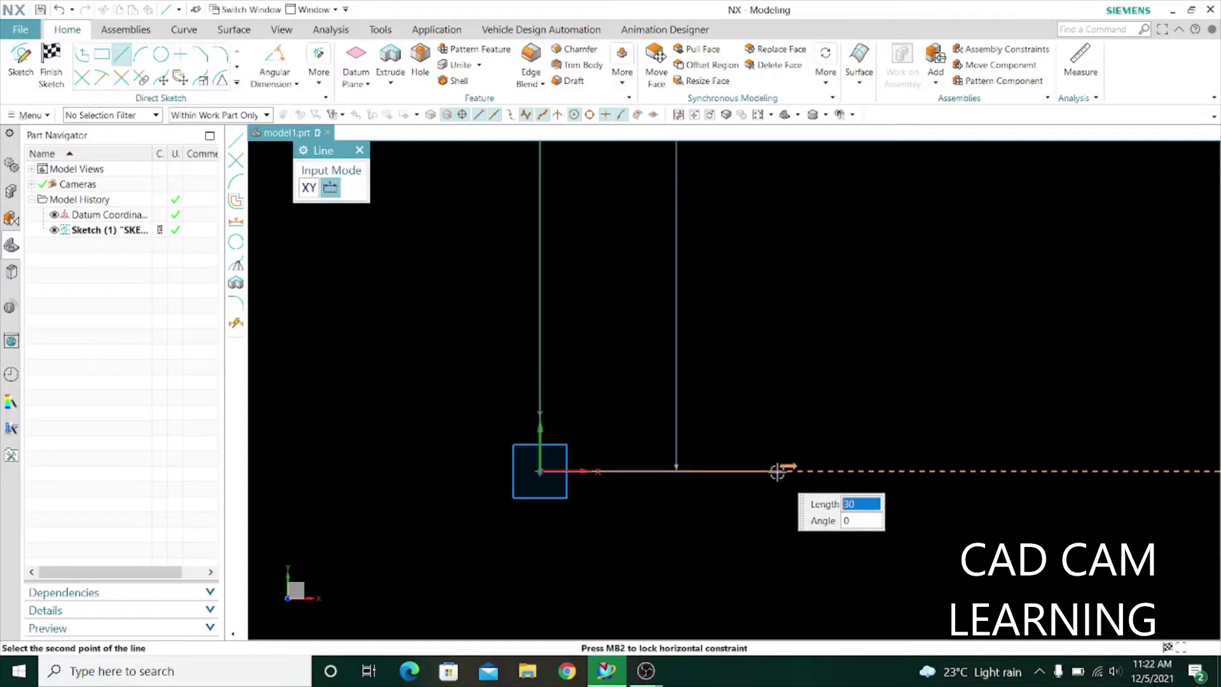
left_click(777, 472)
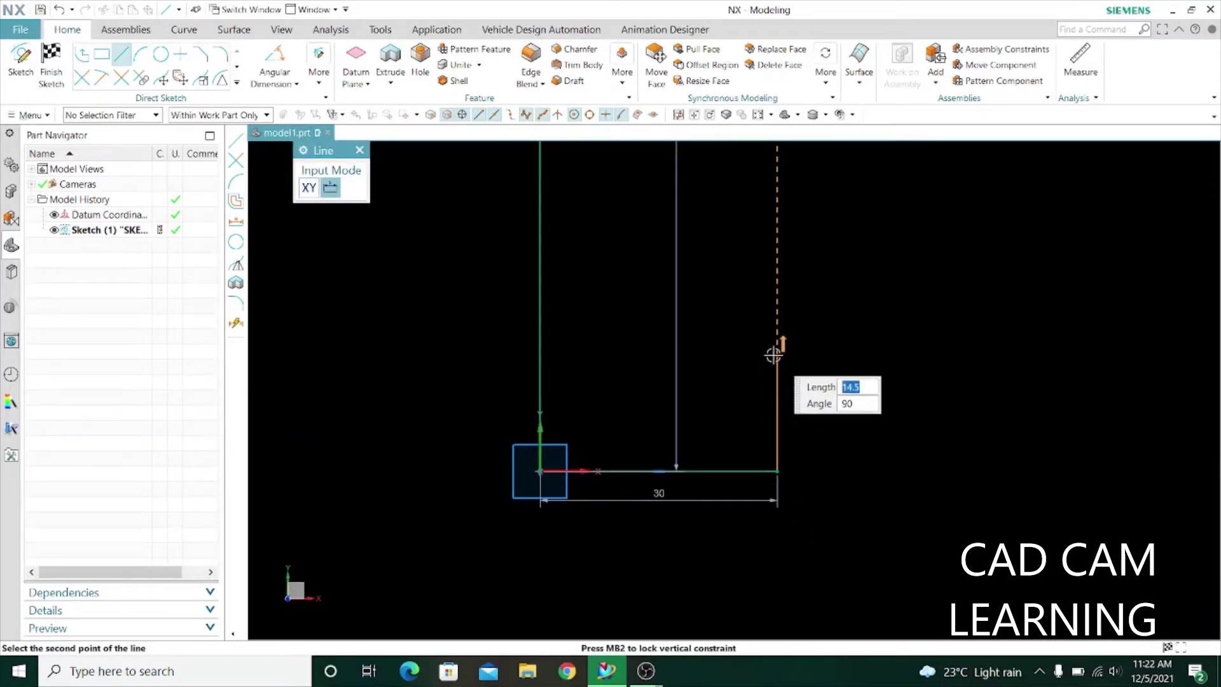
left_click(767, 356)
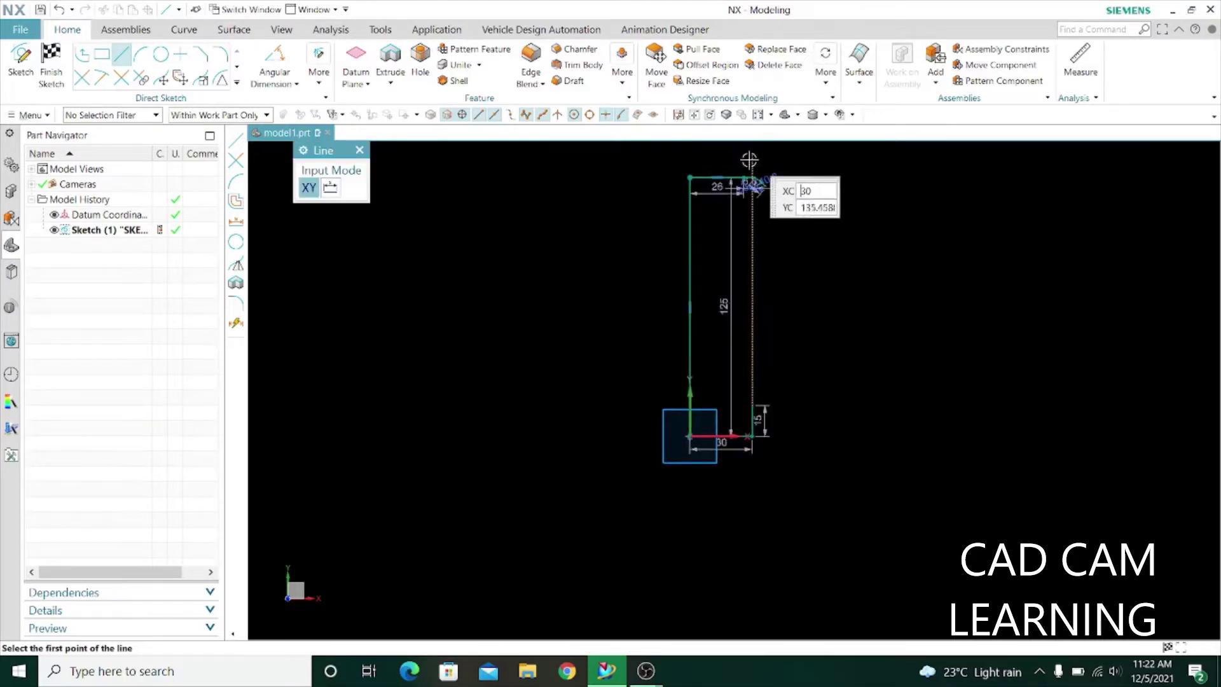
Step: Draw a 35-long line dropping from the top line's end, and briefly run Quick Trim
left_click(727, 280)
scroll(725, 250, "down", 5)
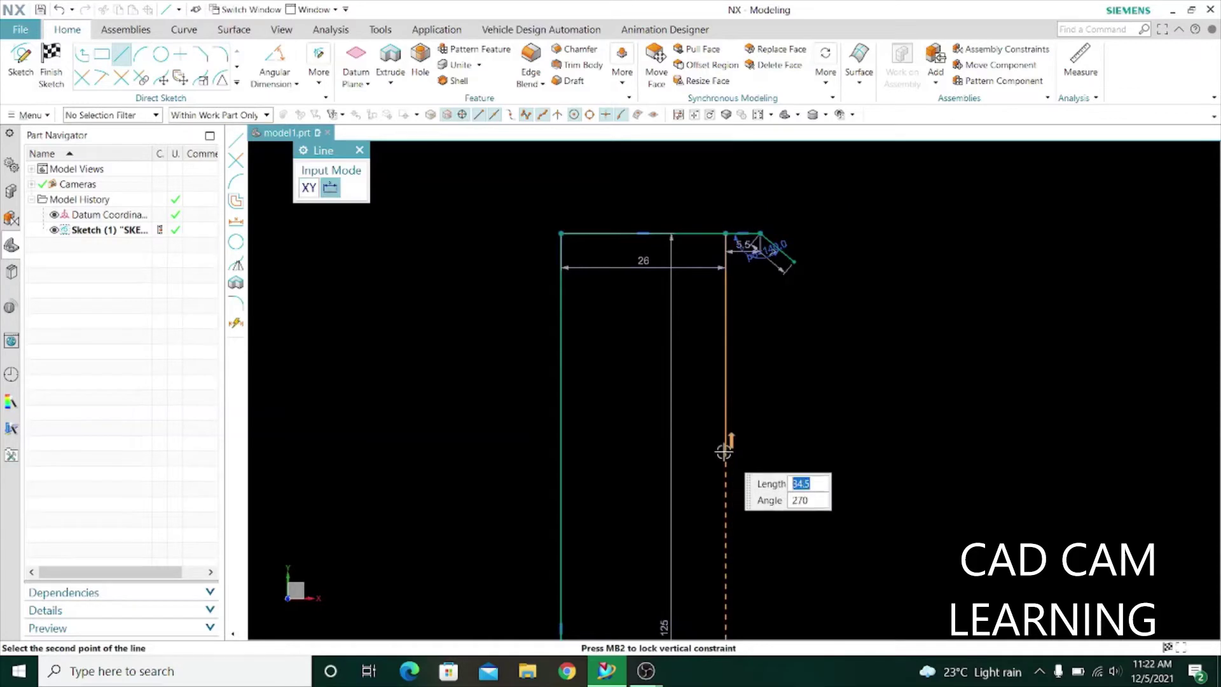
left_click(724, 451)
scroll(545, 299, "down", 3)
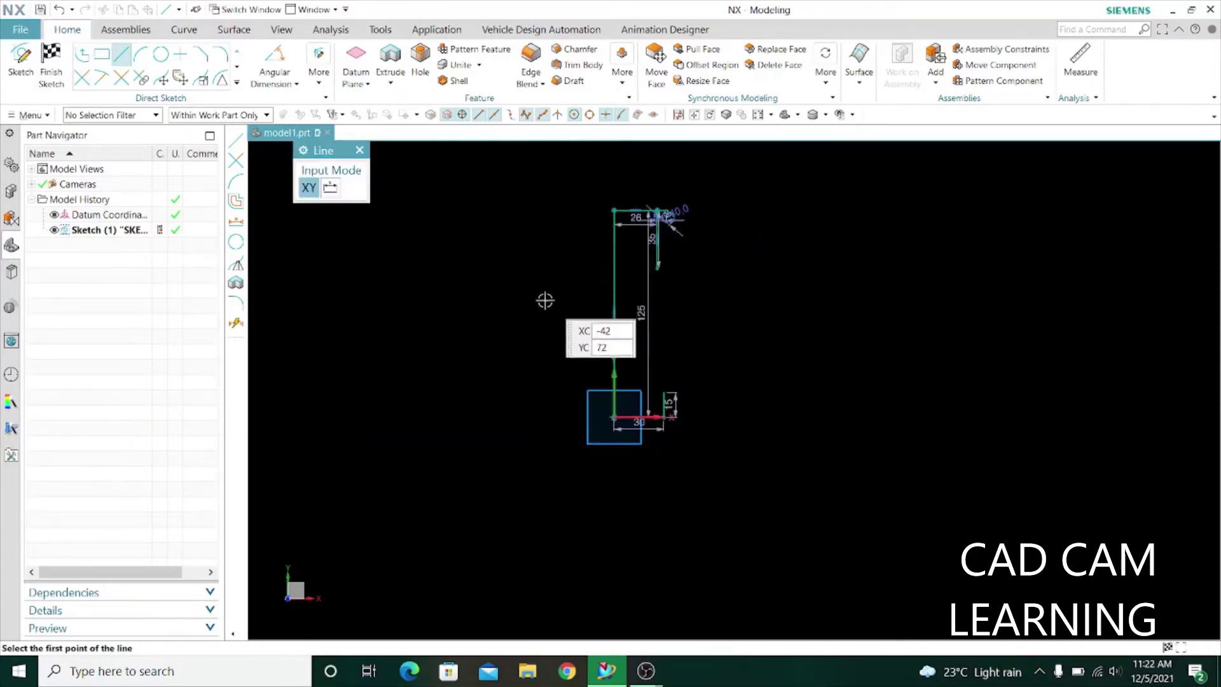
key("Escape")
scroll(651, 207, "up", 3)
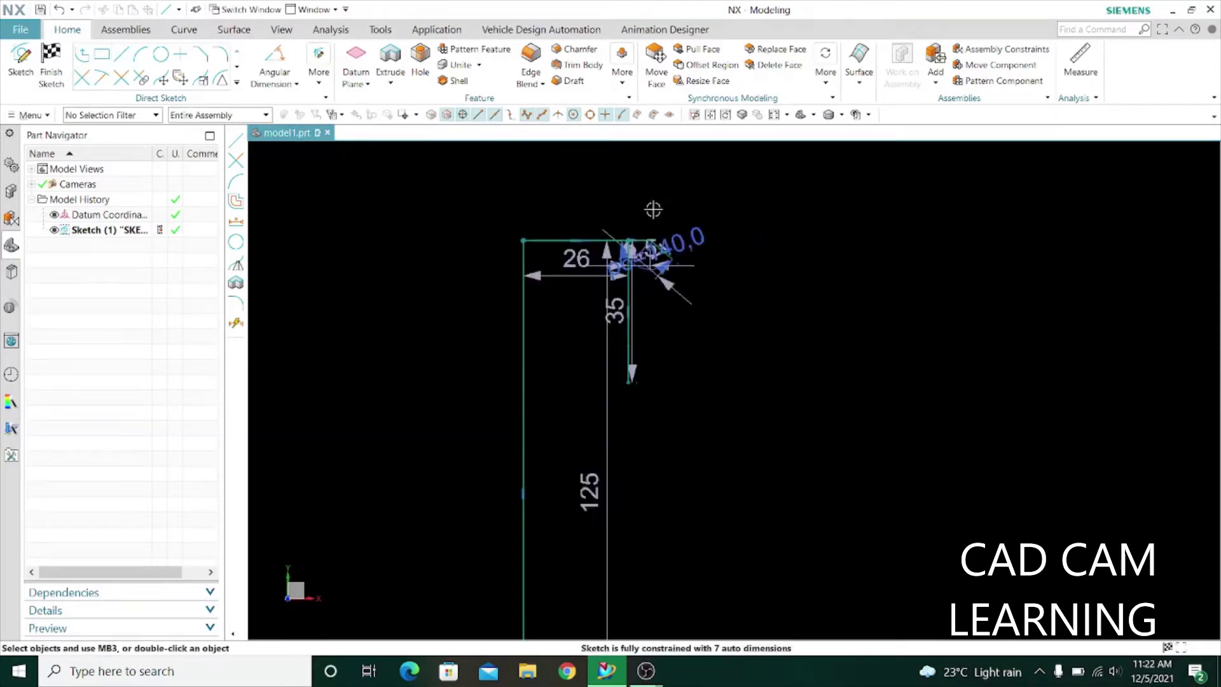
scroll(651, 208, "up", 5)
left_click(82, 79)
scroll(976, 308, "down", 4)
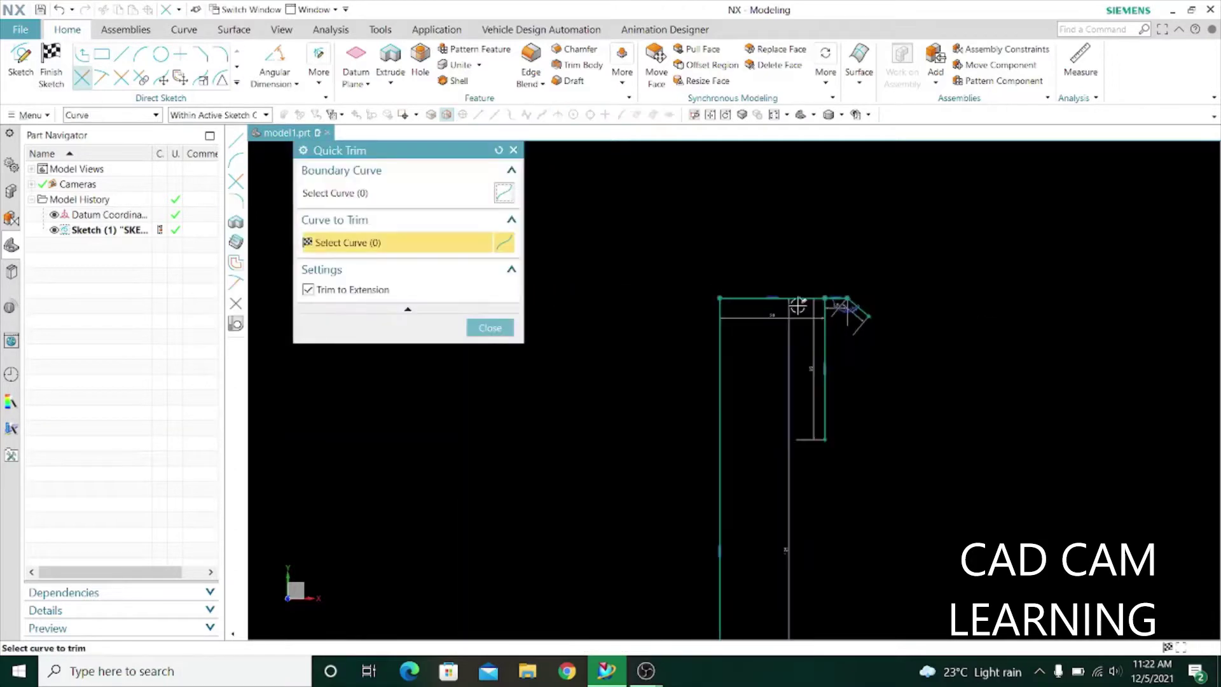
left_click(503, 333)
scroll(481, 236, "down", 3)
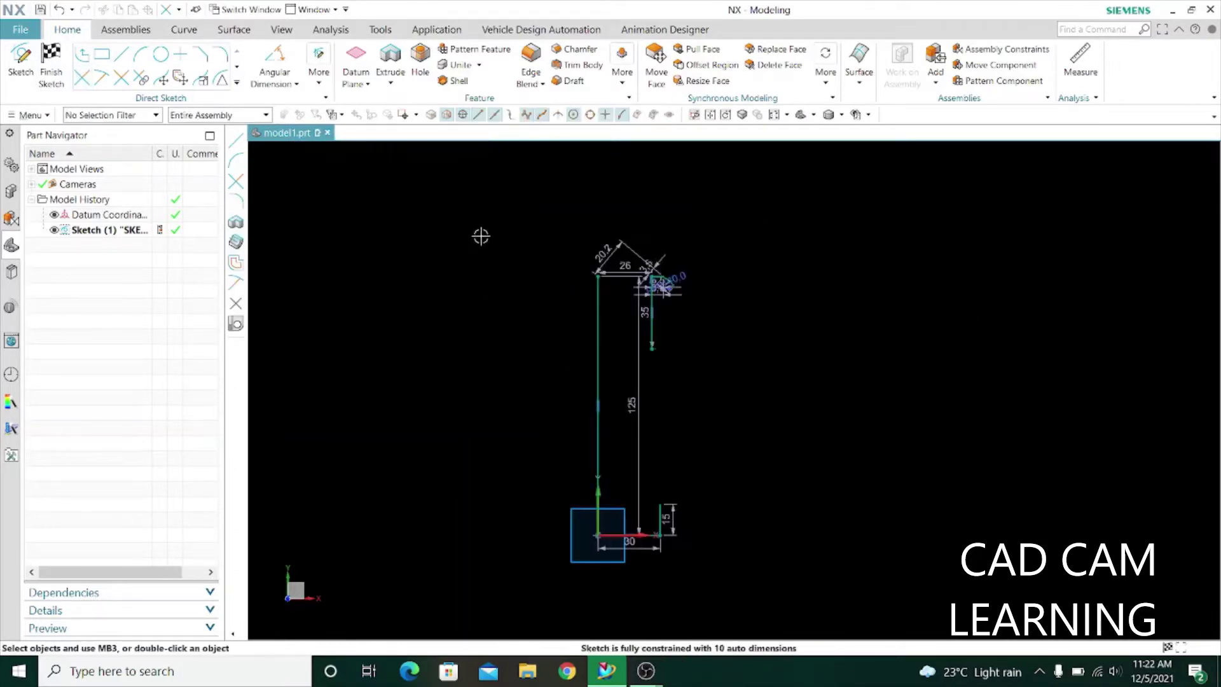
Step: Link the 35 drop's end to the riser top with an R37.8 arc and finish the sketch
key("a")
scroll(645, 393, "up", 3)
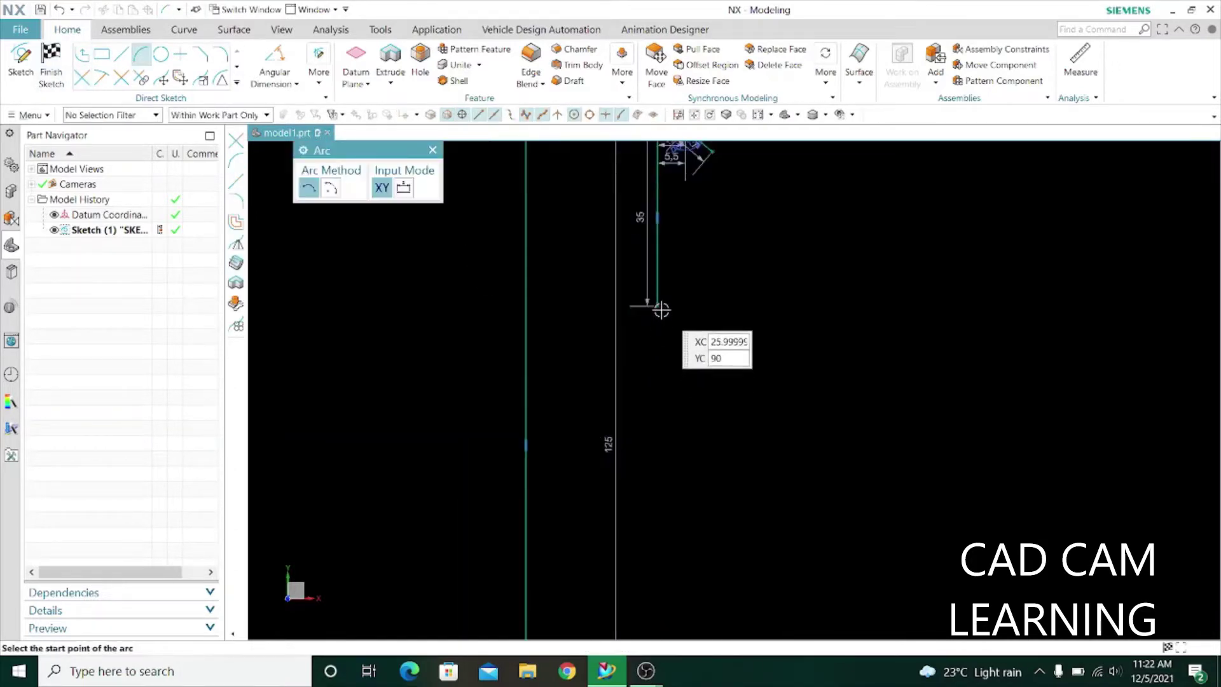
left_click(654, 308)
scroll(667, 568, "down", 3)
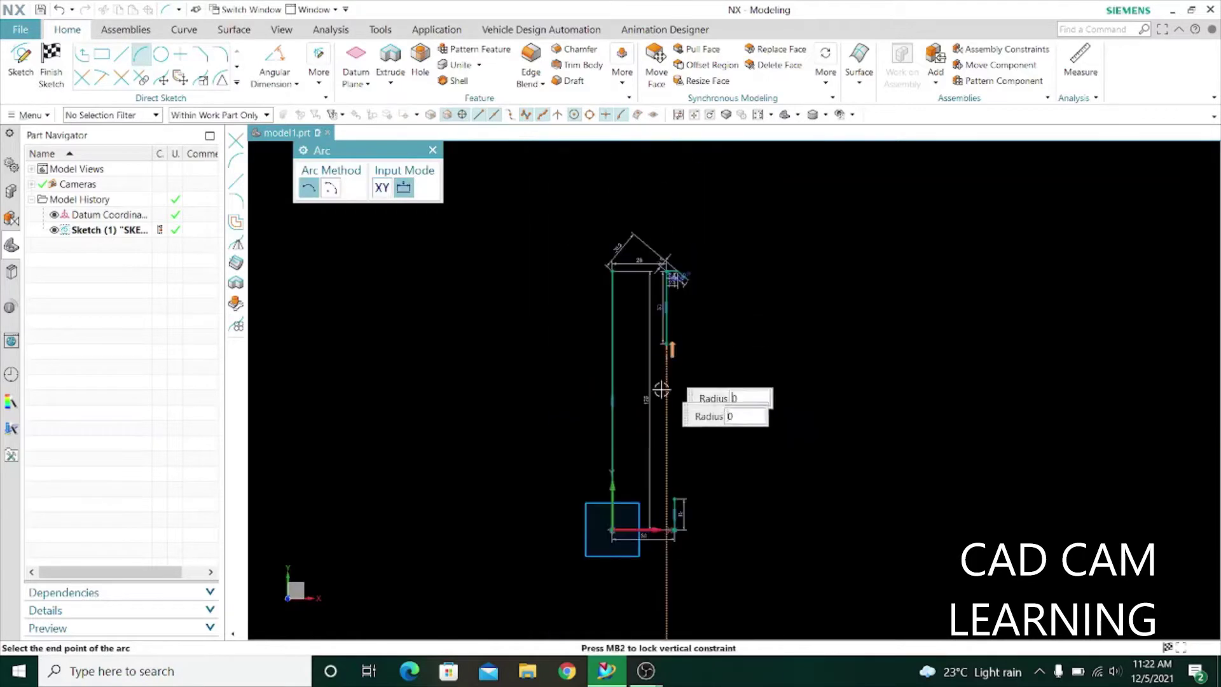
left_click(675, 499)
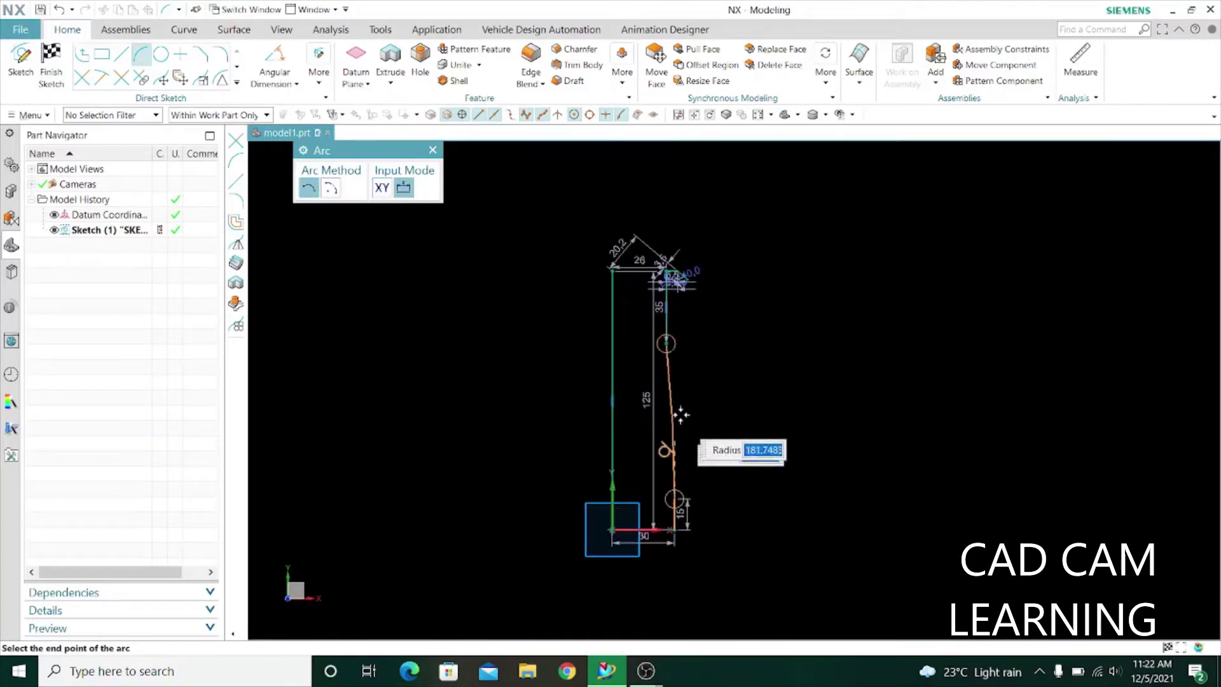
left_click(737, 402)
scroll(730, 400, "up", 3)
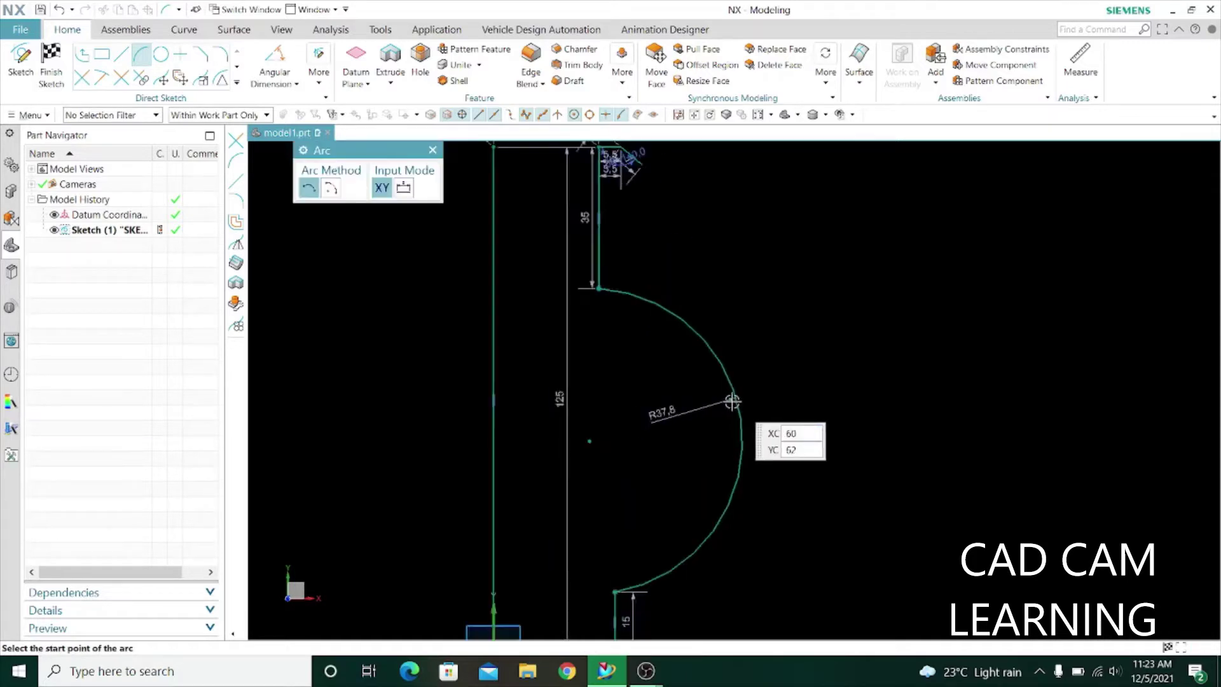
scroll(728, 399, "down", 2)
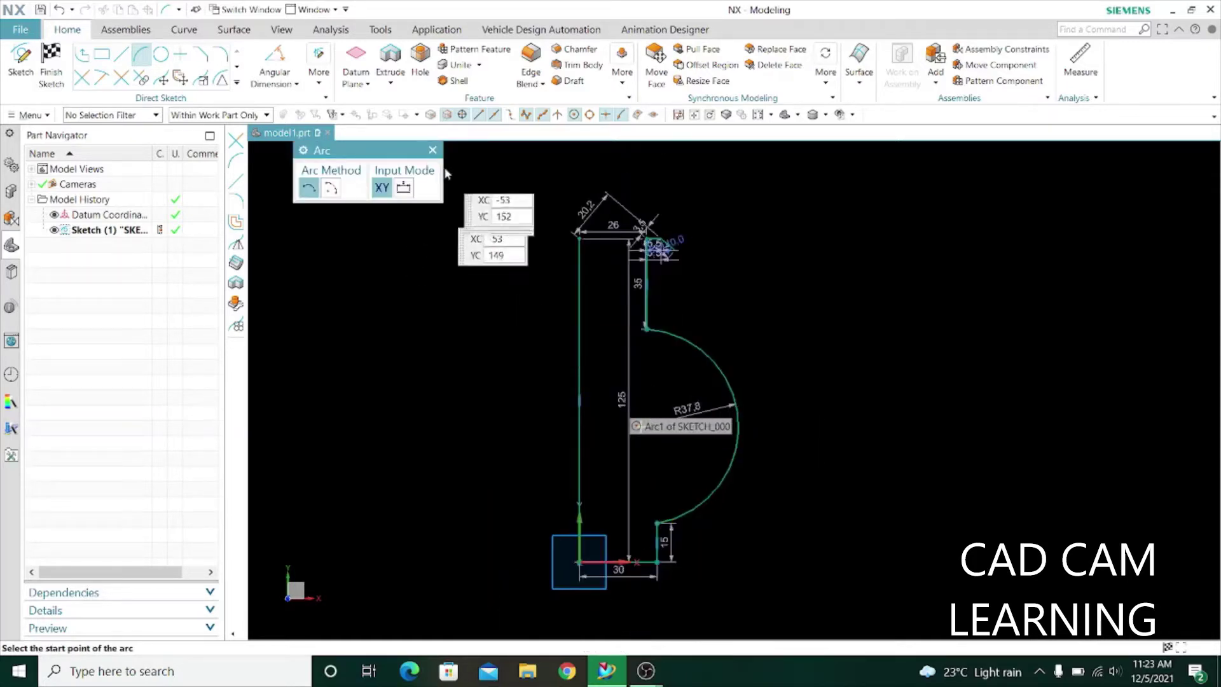
left_click(433, 150)
scroll(659, 217, "up", 4)
scroll(690, 222, "down", 2)
scroll(689, 223, "down", 3)
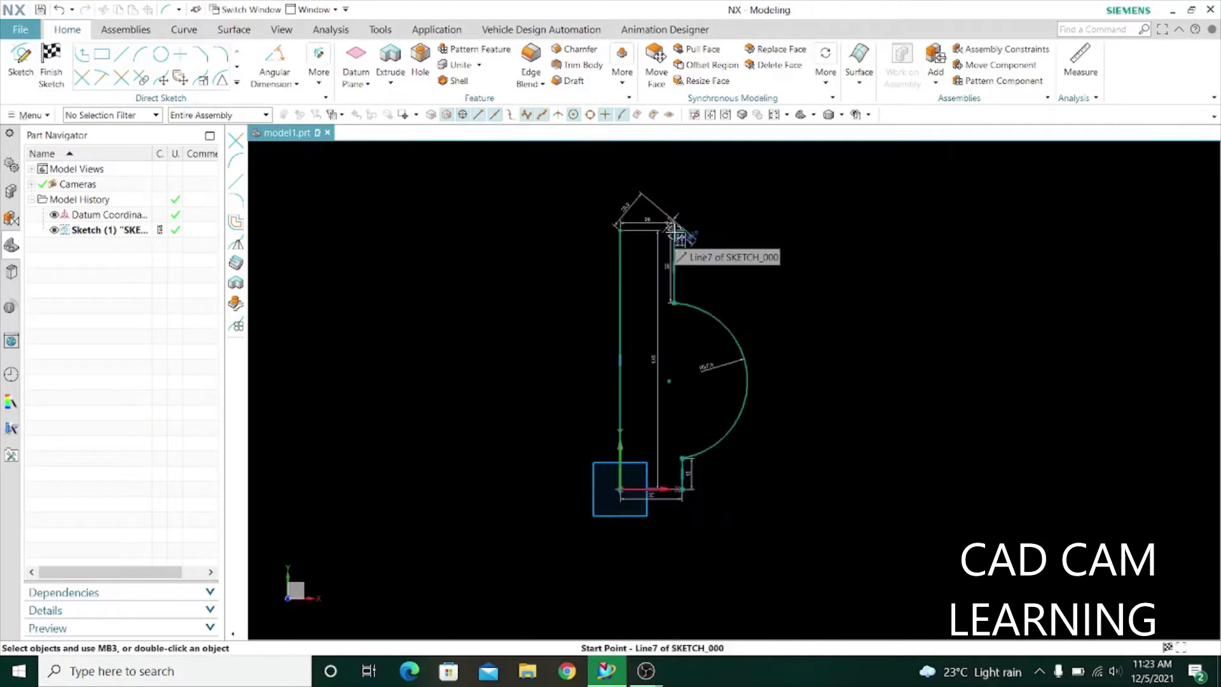
left_click(51, 63)
Step: Start a Revolve and select the neck lines, bulb arc and bottom line as the section
left_click(173, 83)
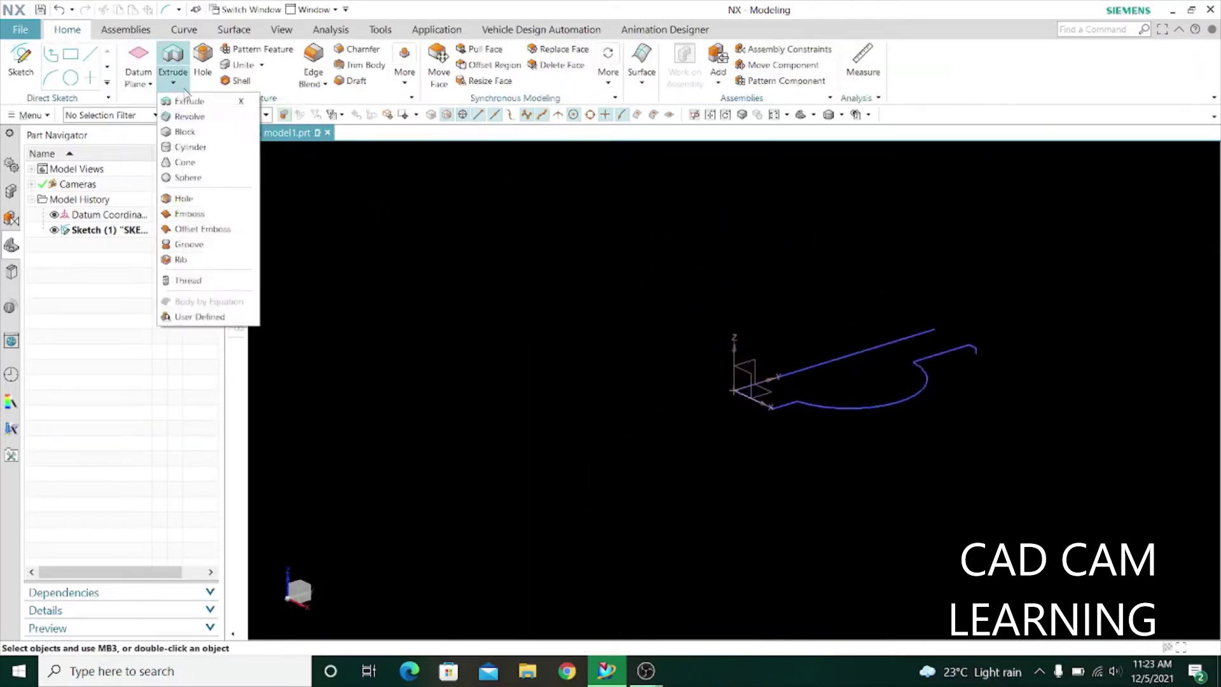
left_click(184, 121)
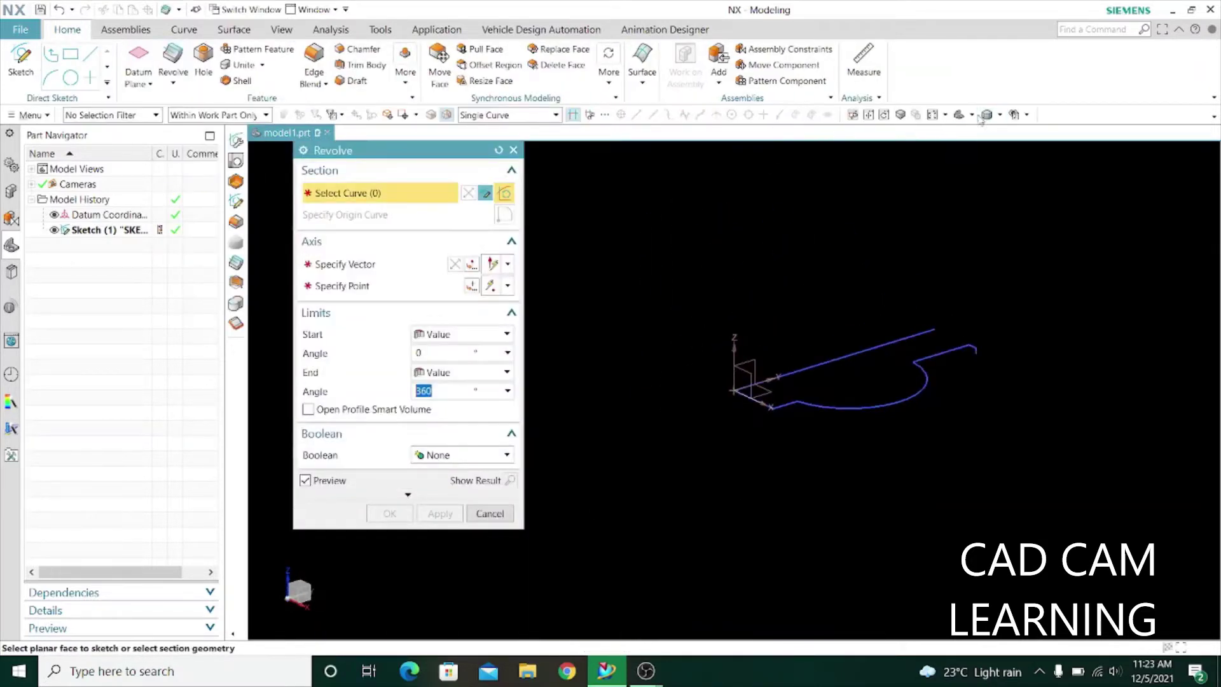
left_click(986, 115)
left_click(992, 147)
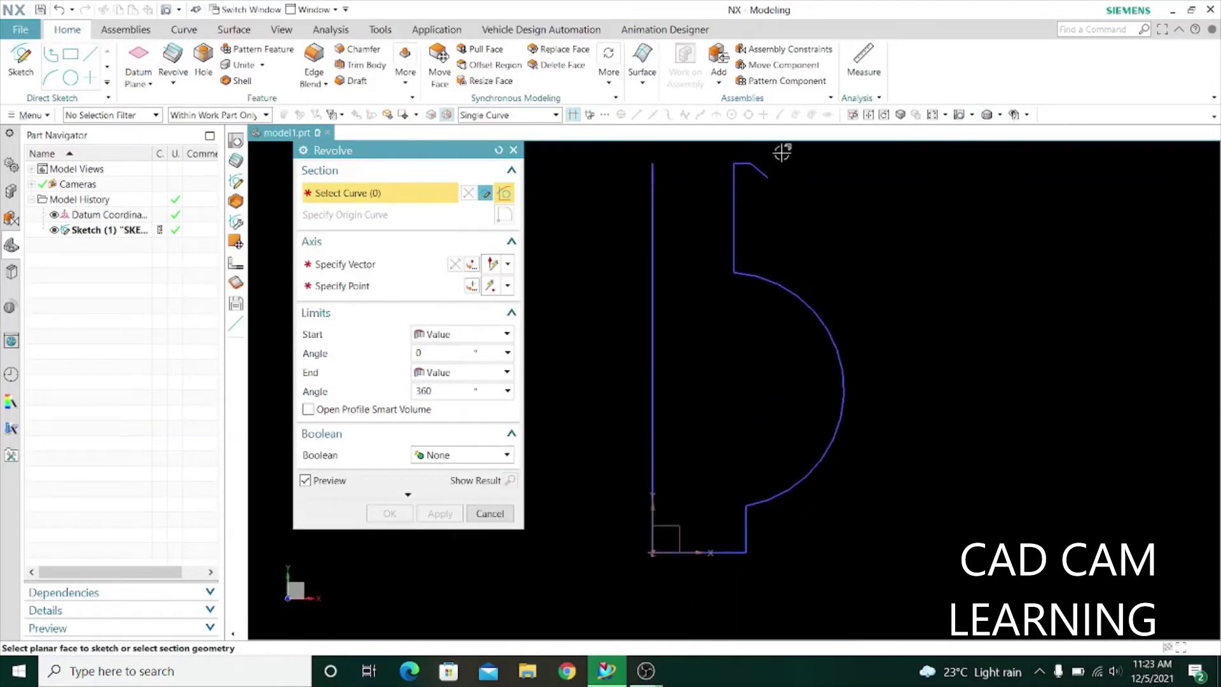
left_click(757, 168)
scroll(771, 168, "up", 3)
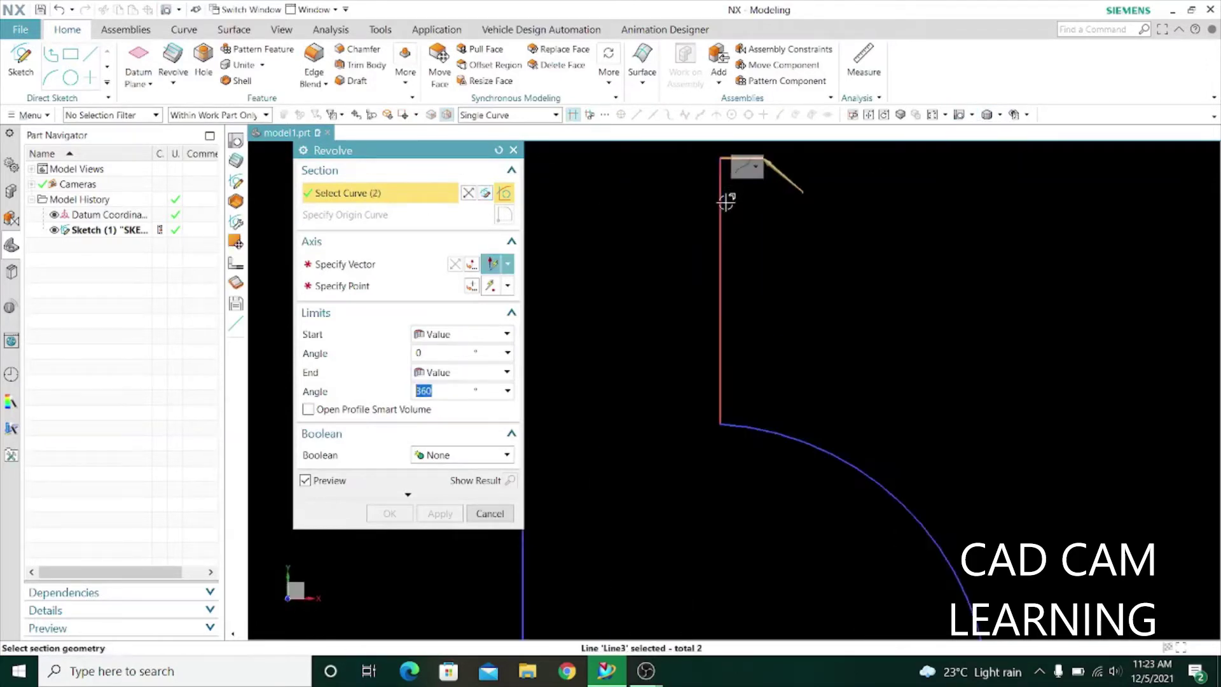
scroll(719, 280, "down", 3)
left_click(719, 281)
scroll(720, 401, "up", 2)
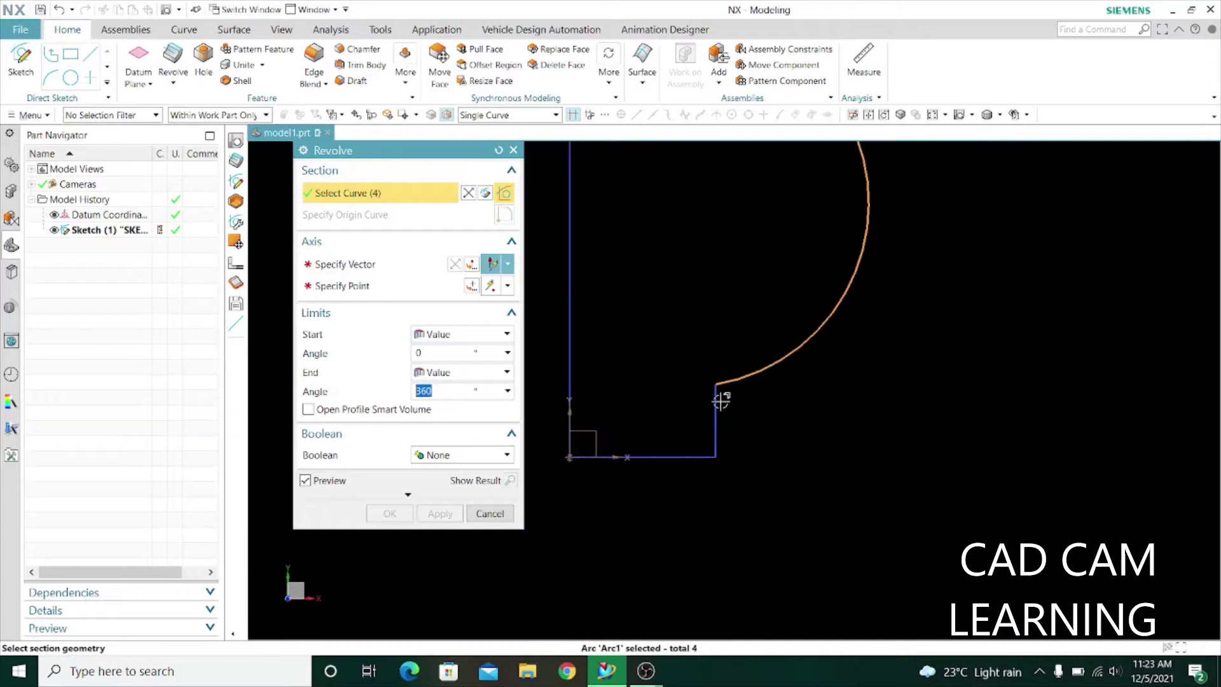
left_click(693, 460)
scroll(715, 437, "down", 2)
Step: Revolve the profile 0–360° about the vertical sketch axis to create the body
left_click(356, 264)
left_click(658, 296)
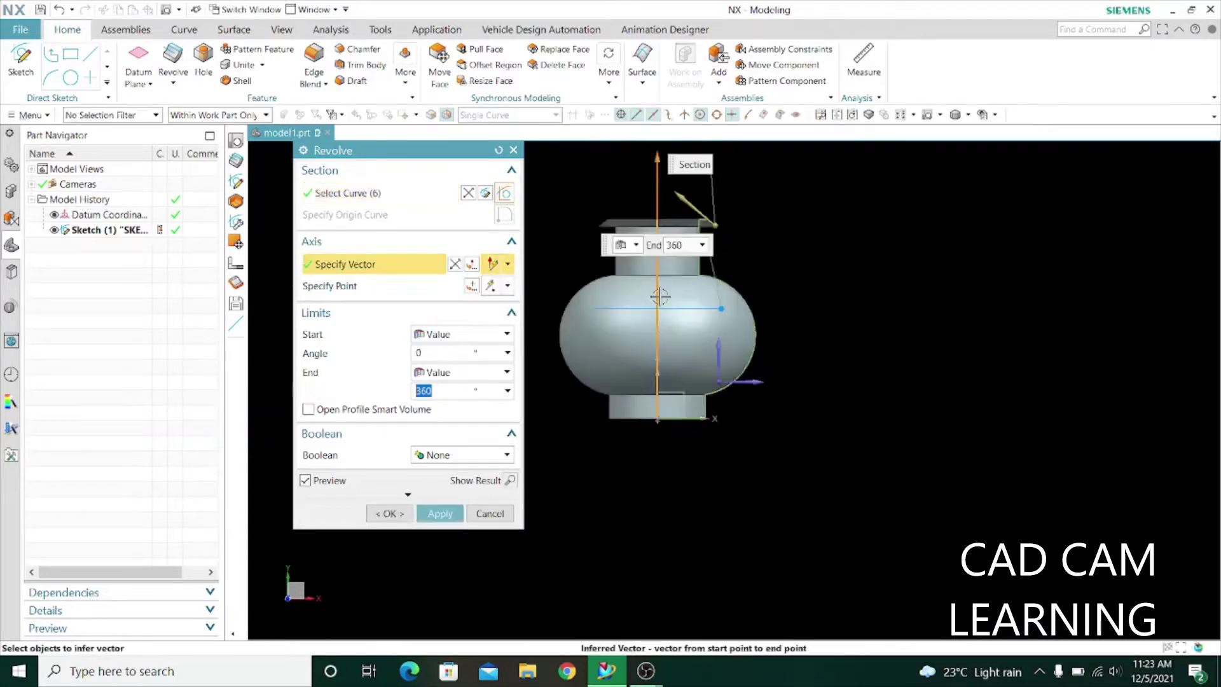
left_click(440, 514)
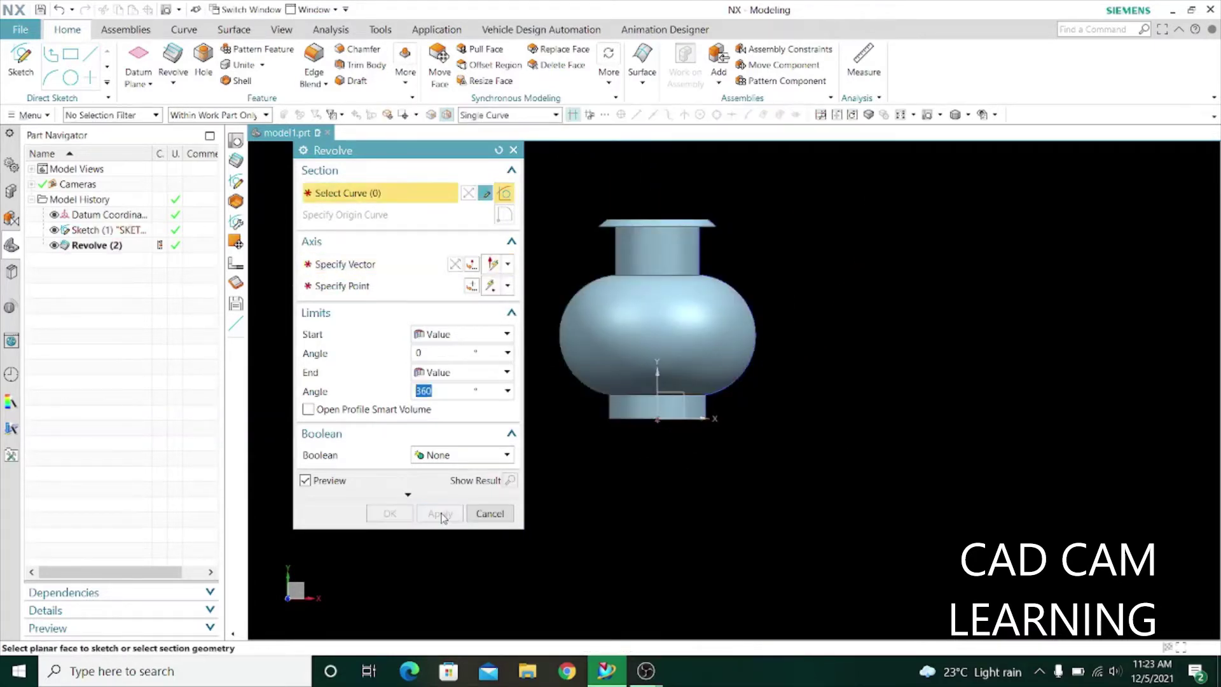
left_click(490, 514)
mouse_move(485, 487)
middle_mouse_down()
mouse_move(502, 474)
mouse_move(506, 356)
middle_mouse_up()
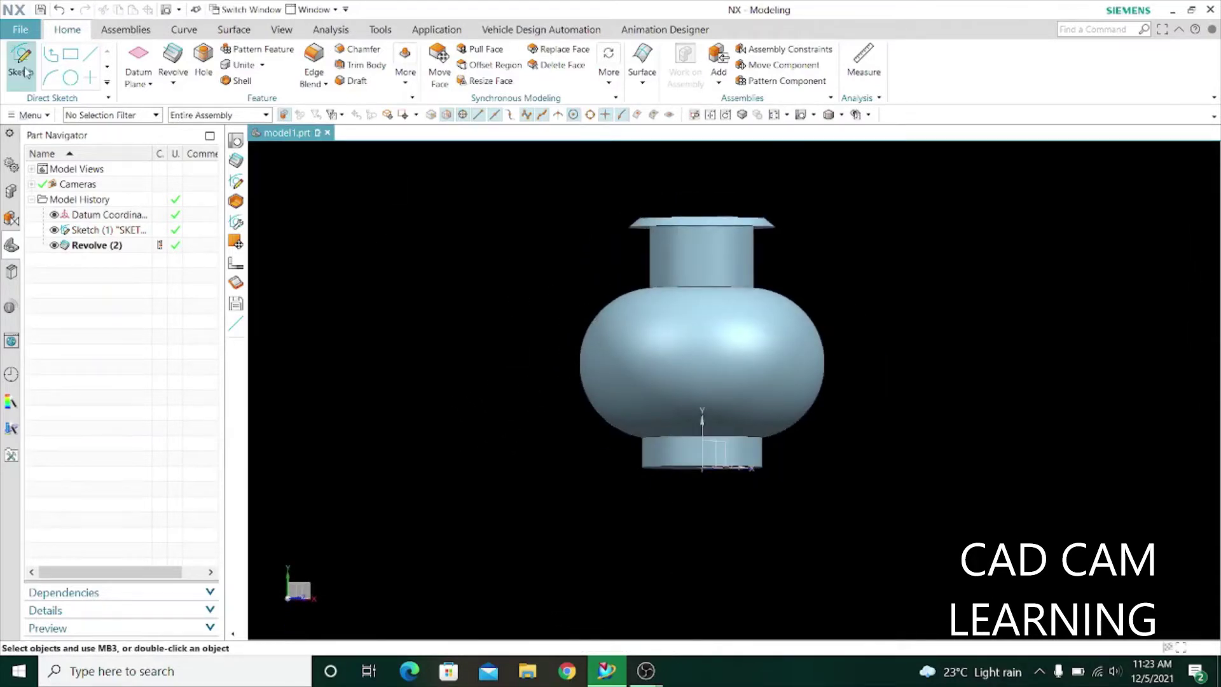
Step: Sketch a spline for the spout, starting on the side of the body
middle_click_drag(566, 542, 605, 548)
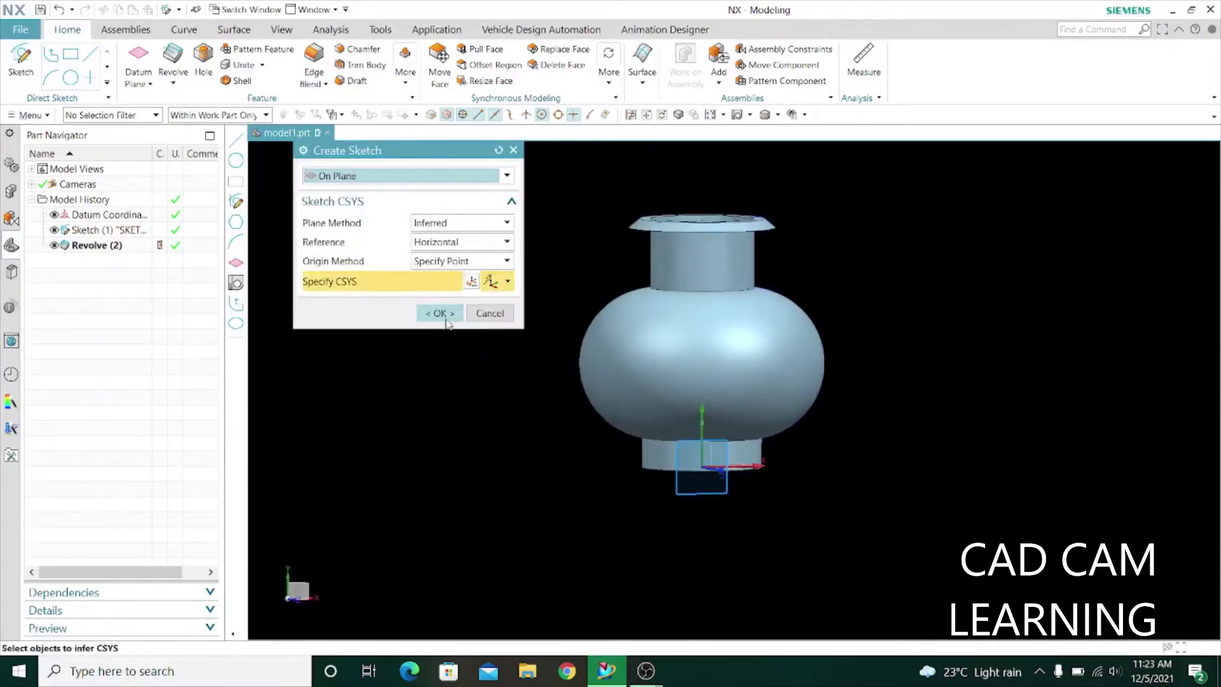
middle_click(578, 473)
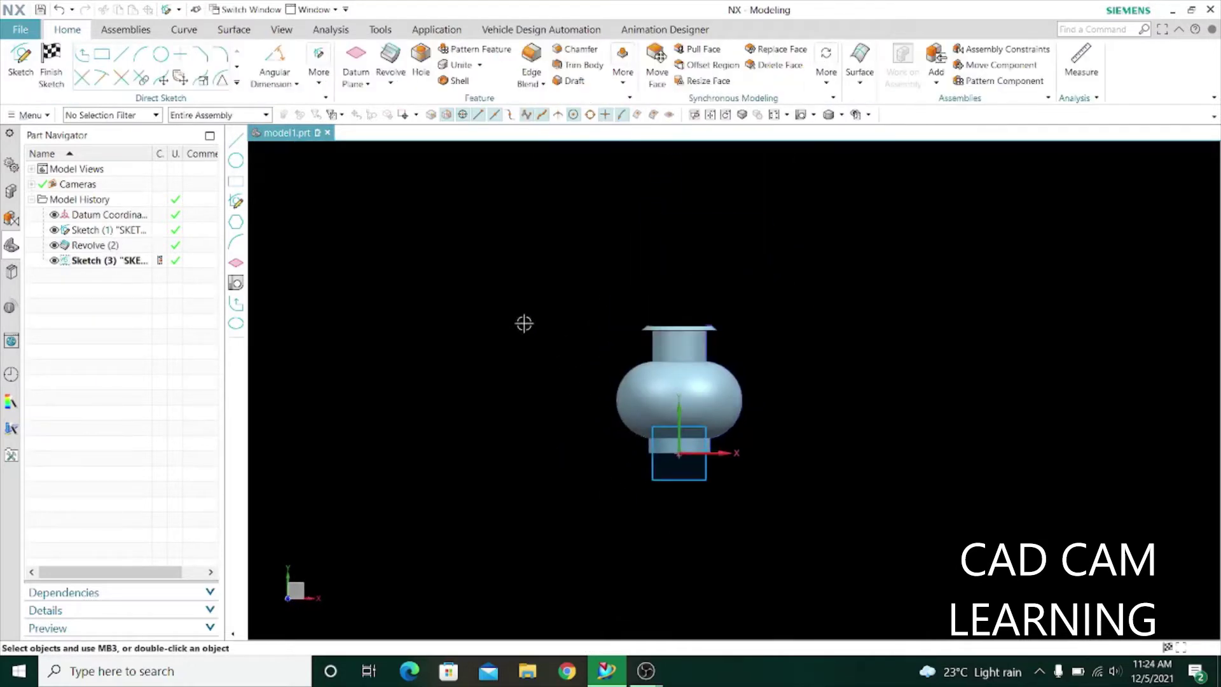
left_click(238, 88)
left_click(87, 171)
scroll(752, 347, "up", 3)
left_click(710, 406)
scroll(725, 394, "down", 1)
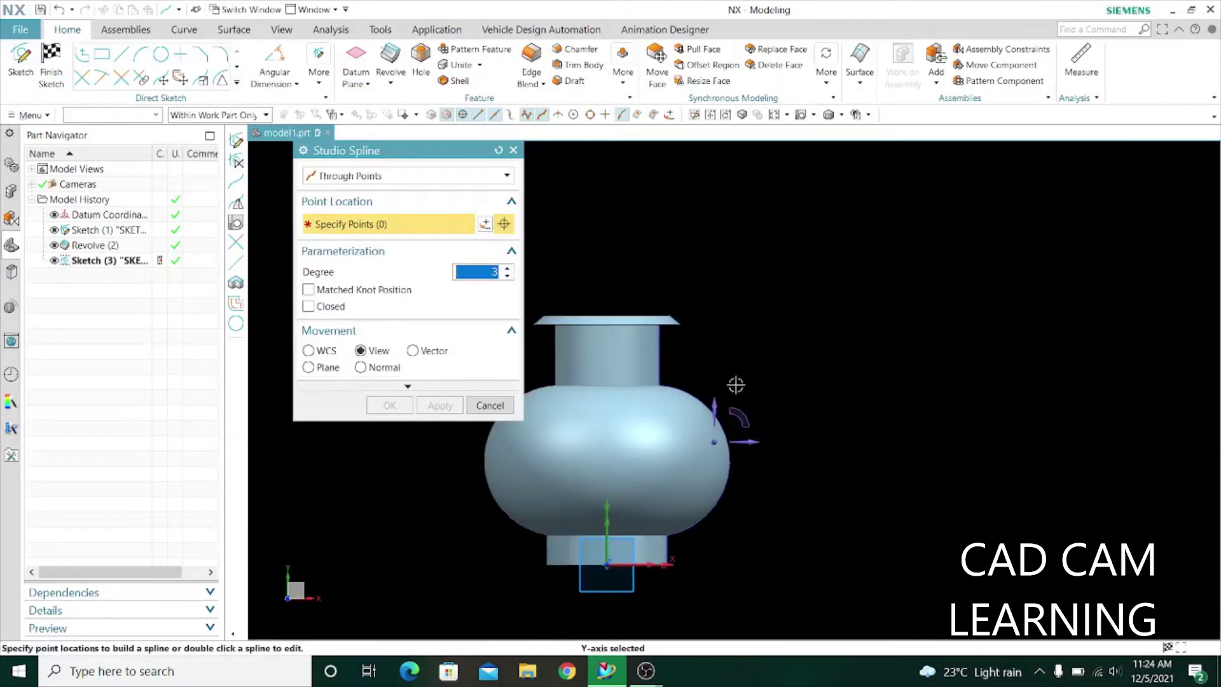
left_click(689, 495)
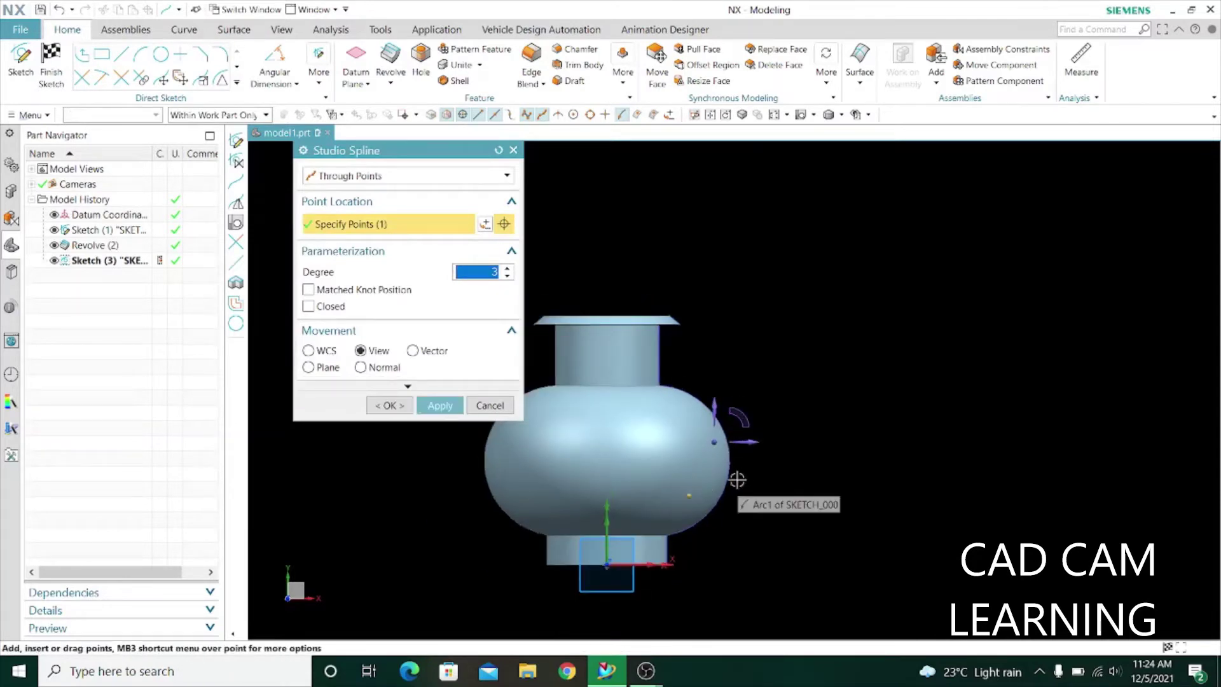
left_click(714, 482)
scroll(731, 477, "up", 2)
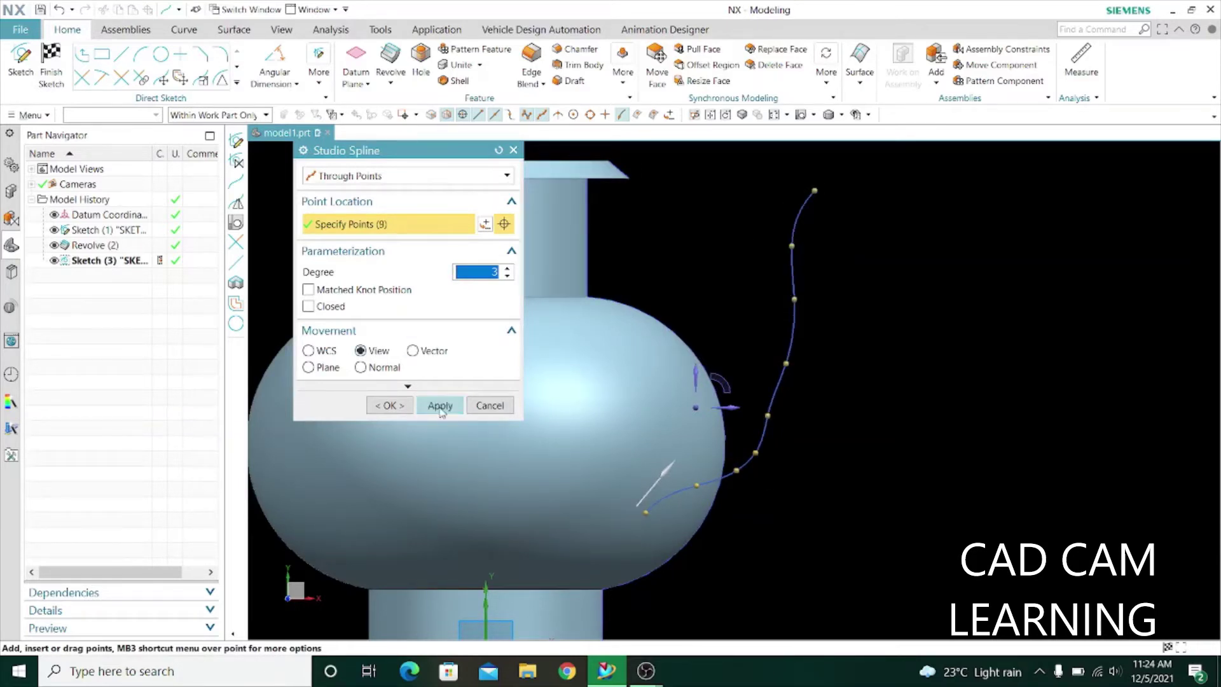
left_click(490, 405)
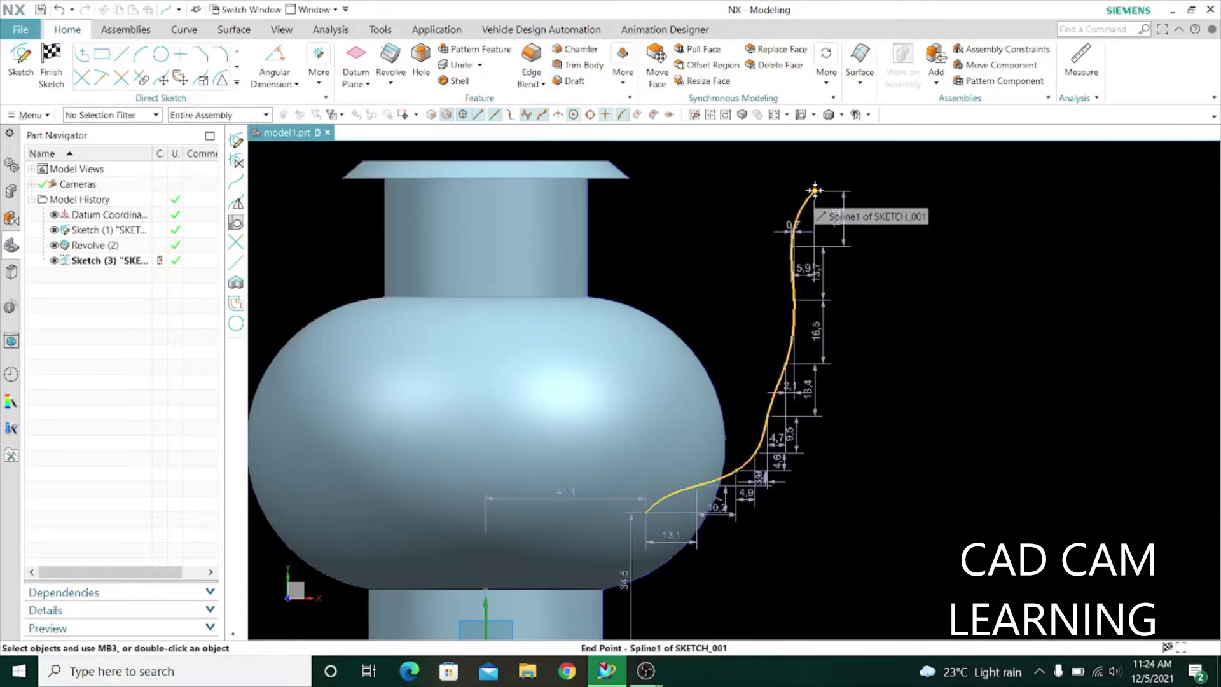
Step: Drag the spout tip and lower spline points to reshape the spout curve
left_click_drag(814, 191, 827, 193)
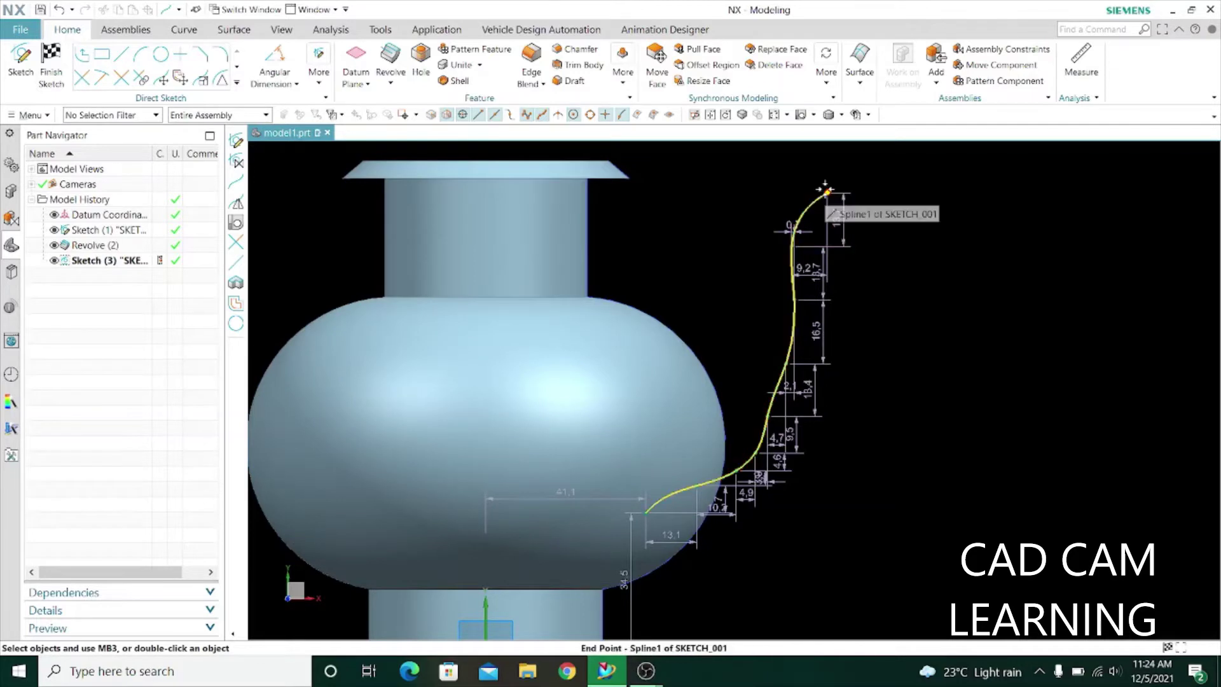
scroll(772, 204, "up", 3)
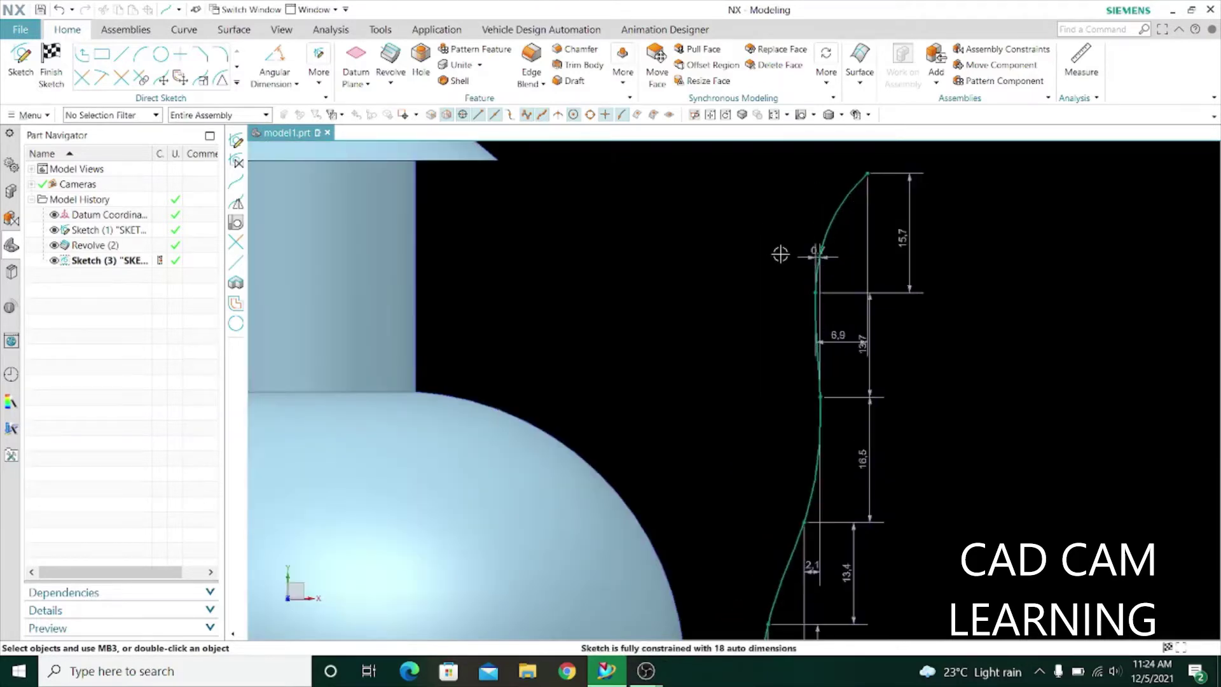
scroll(790, 272, "down", 2)
scroll(752, 406, "down", 2)
scroll(750, 520, "up", 2)
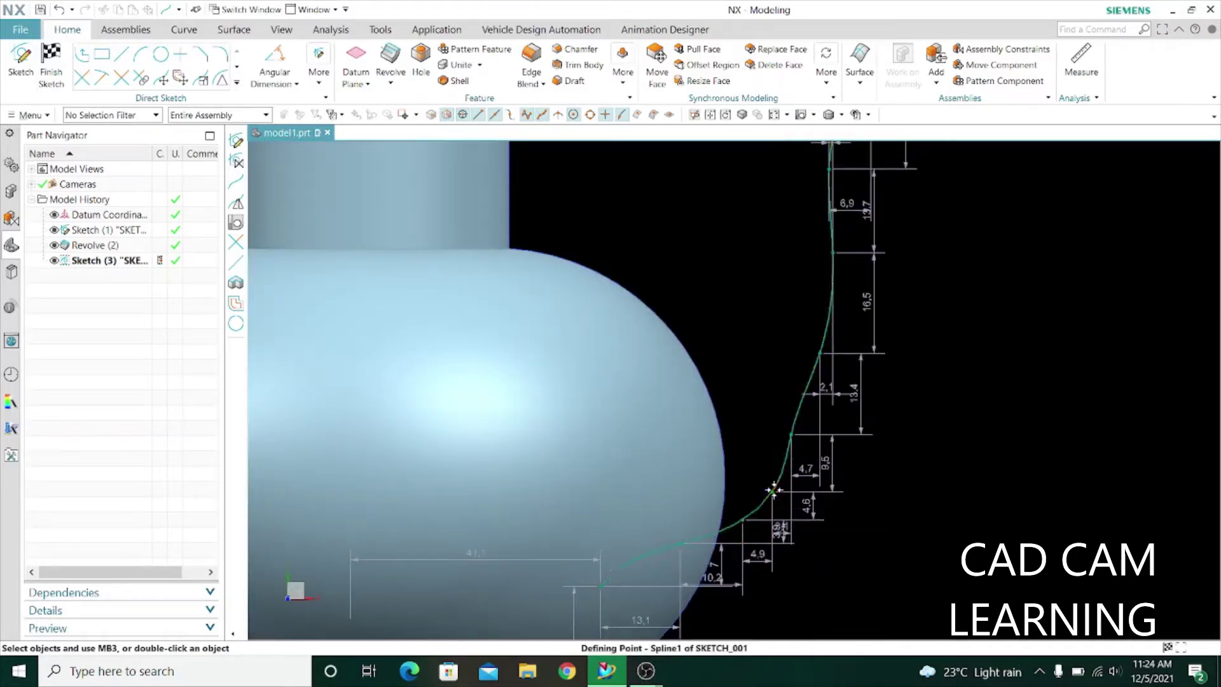
left_click_drag(772, 490, 780, 498)
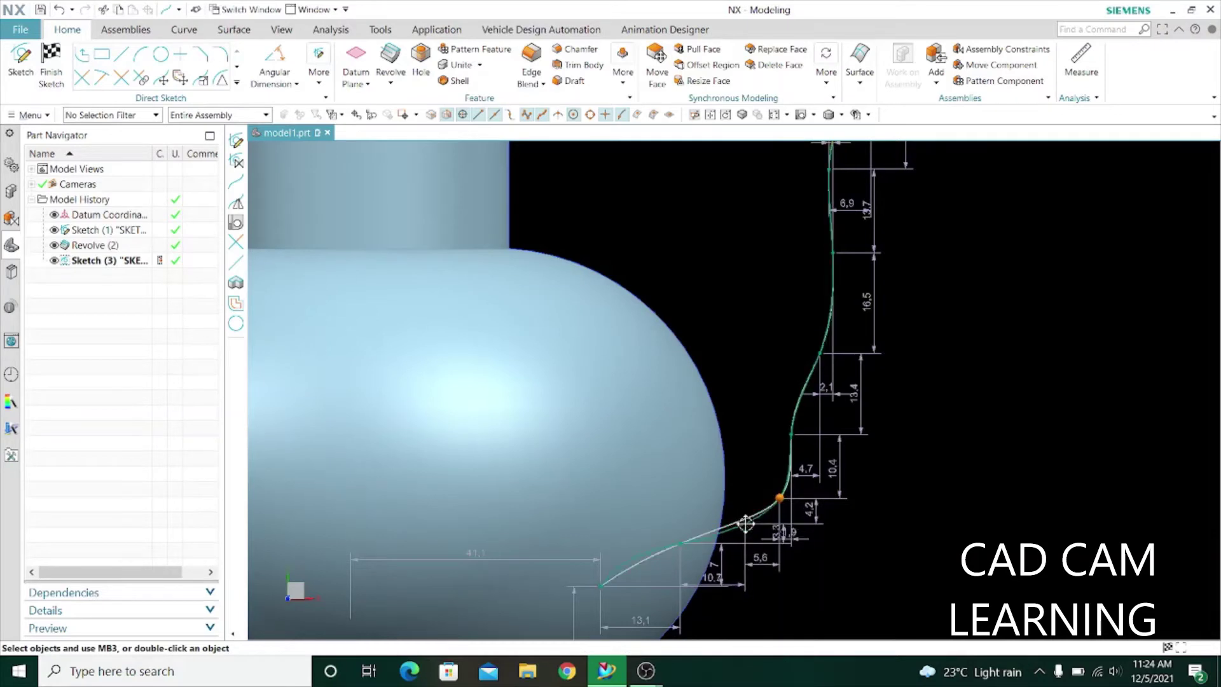
left_click_drag(791, 434, 814, 445)
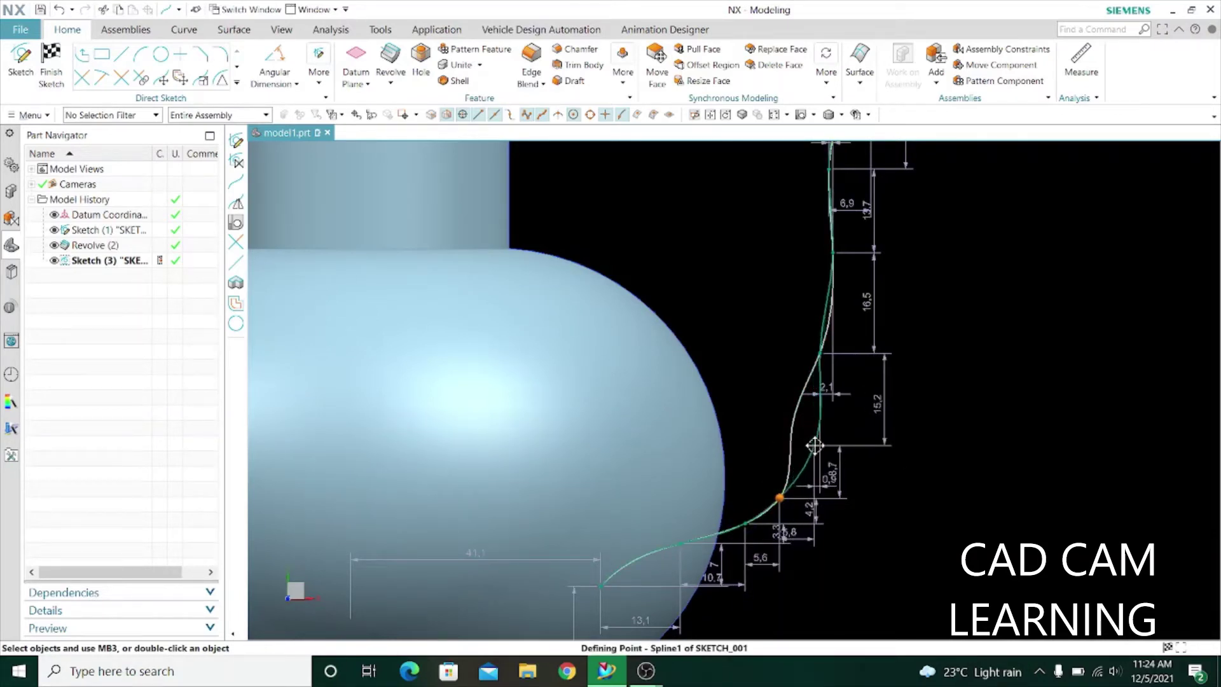
left_click_drag(820, 354, 847, 369)
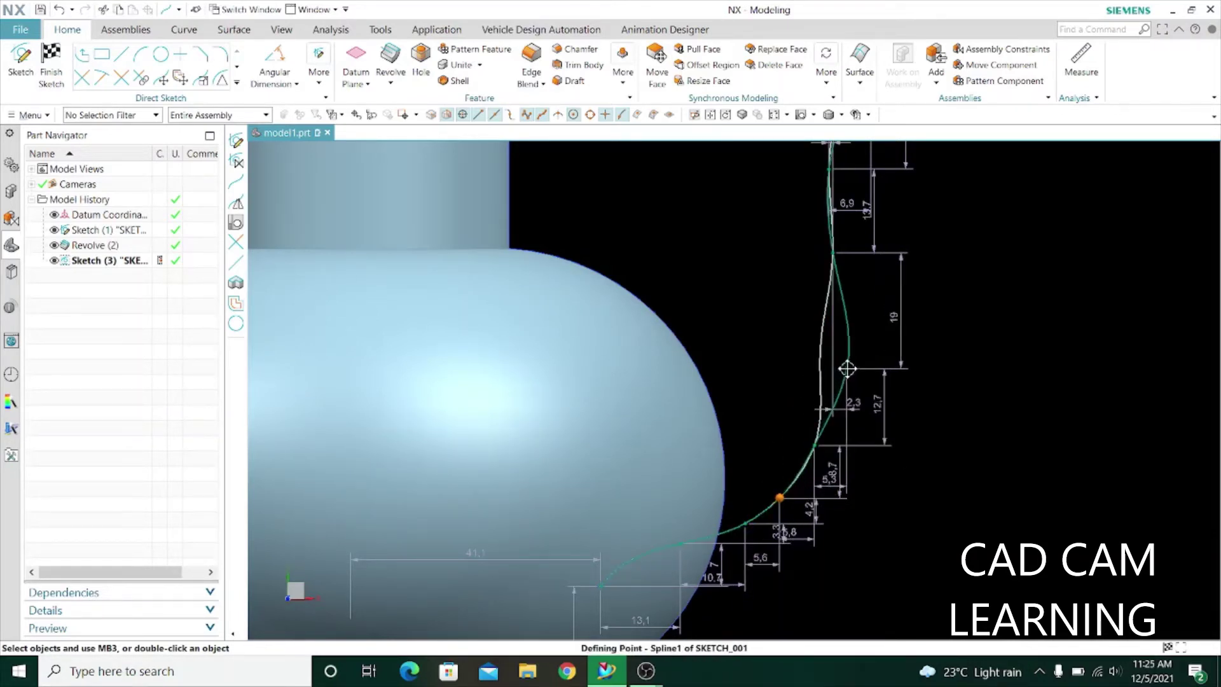
scroll(757, 505, "down", 1)
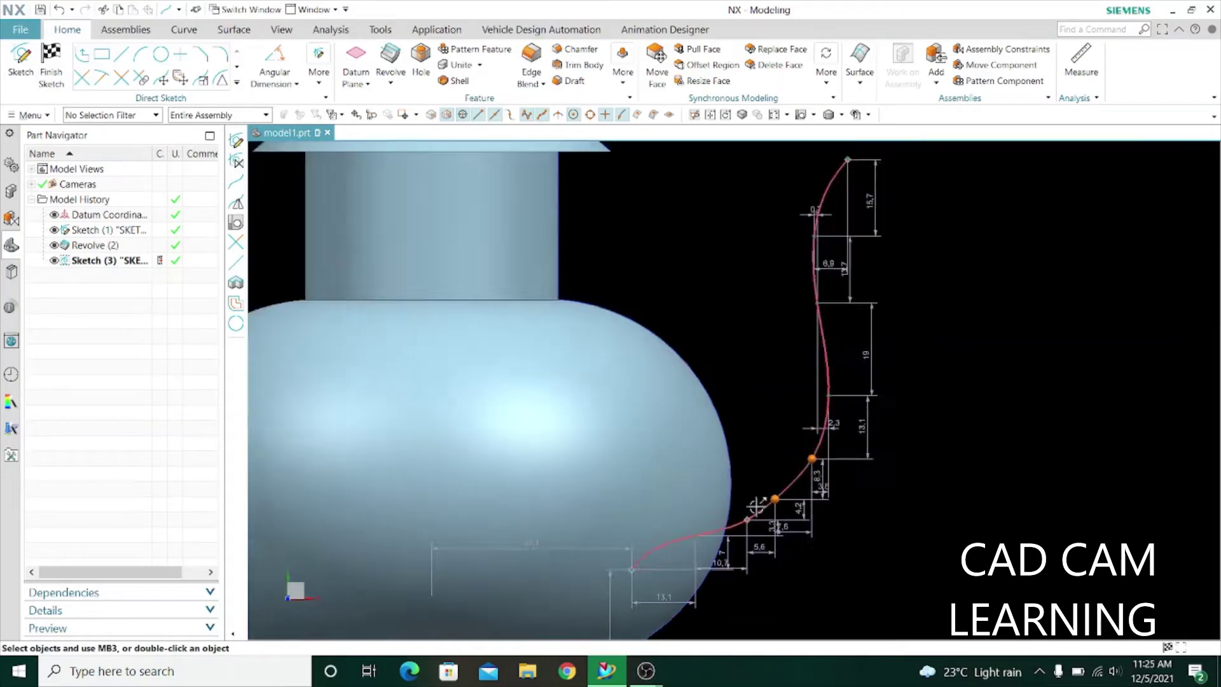
scroll(838, 244, "up", 1)
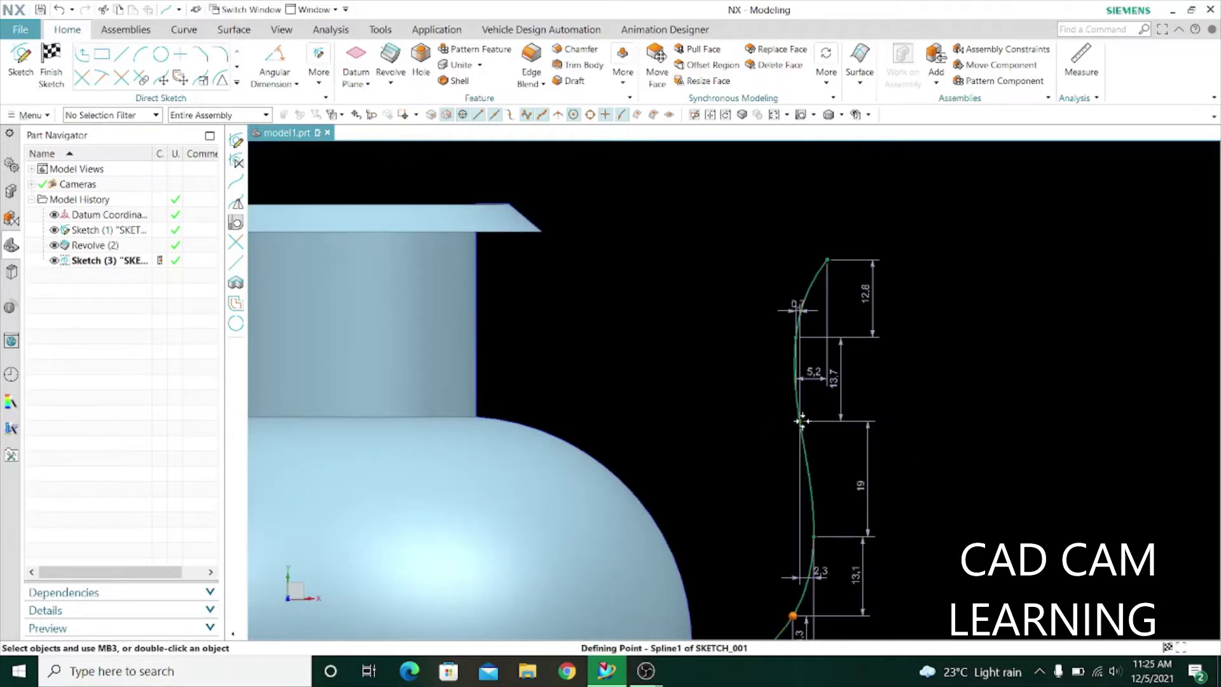
scroll(778, 326, "down", 1)
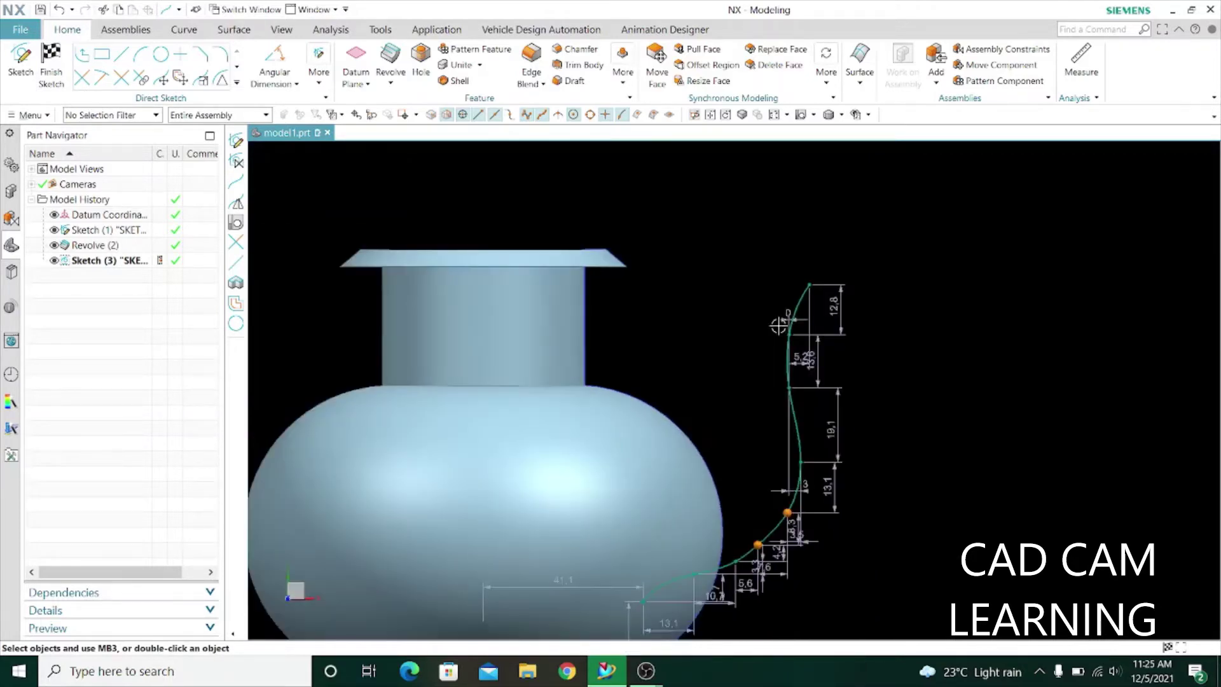
scroll(788, 502, "up", 2)
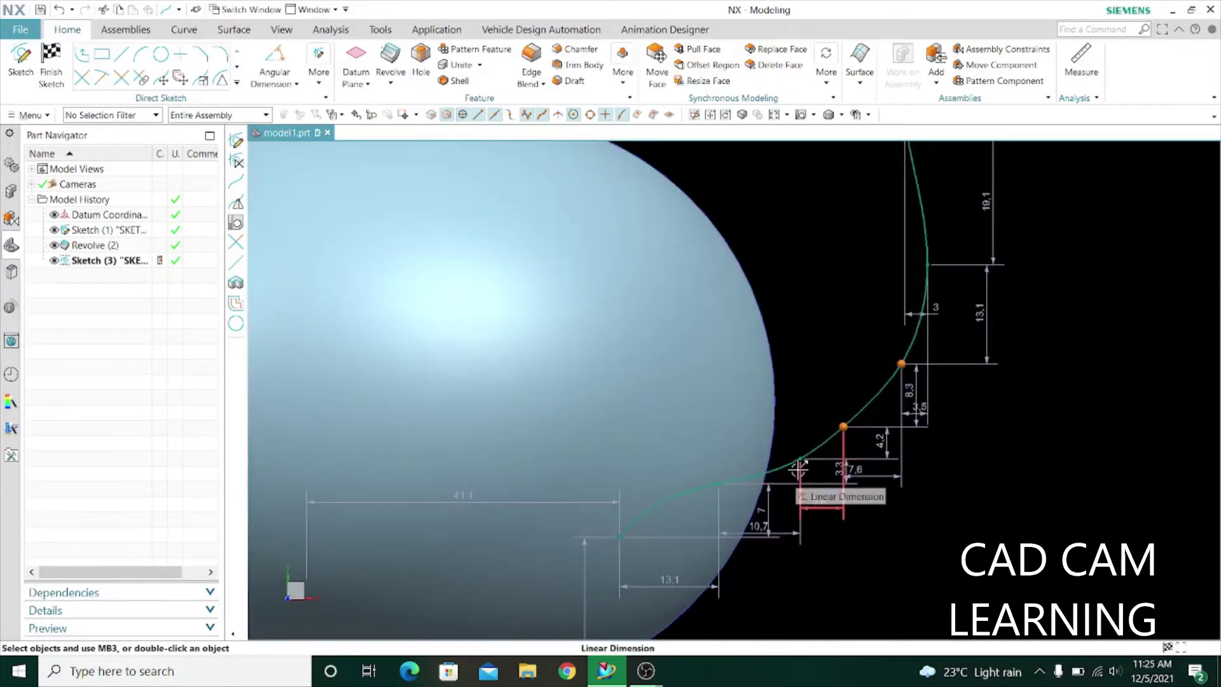
left_click_drag(798, 468, 804, 470)
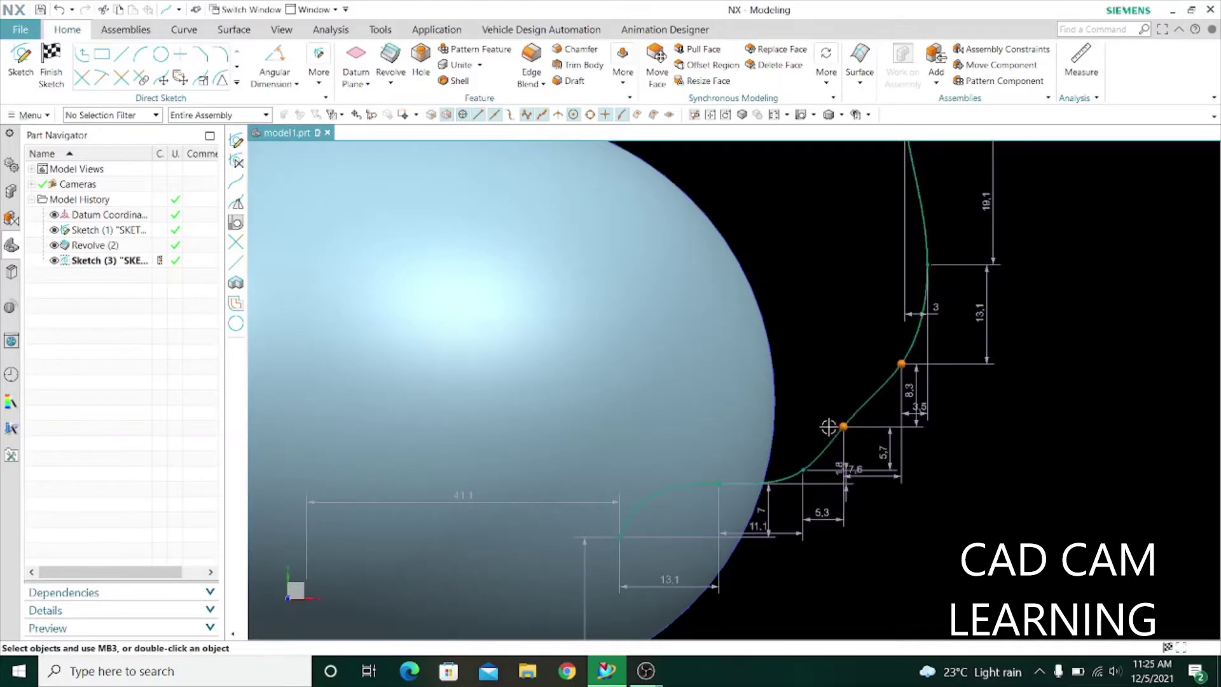
left_click_drag(843, 426, 852, 435)
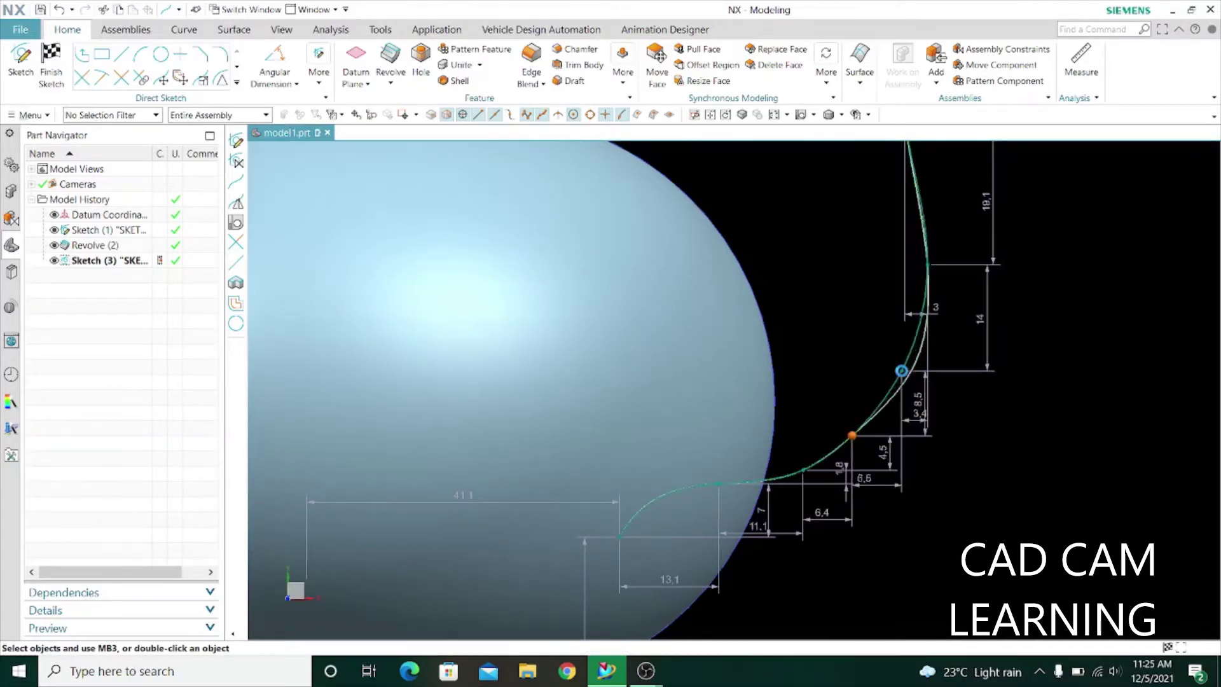
left_click_drag(717, 485, 721, 501)
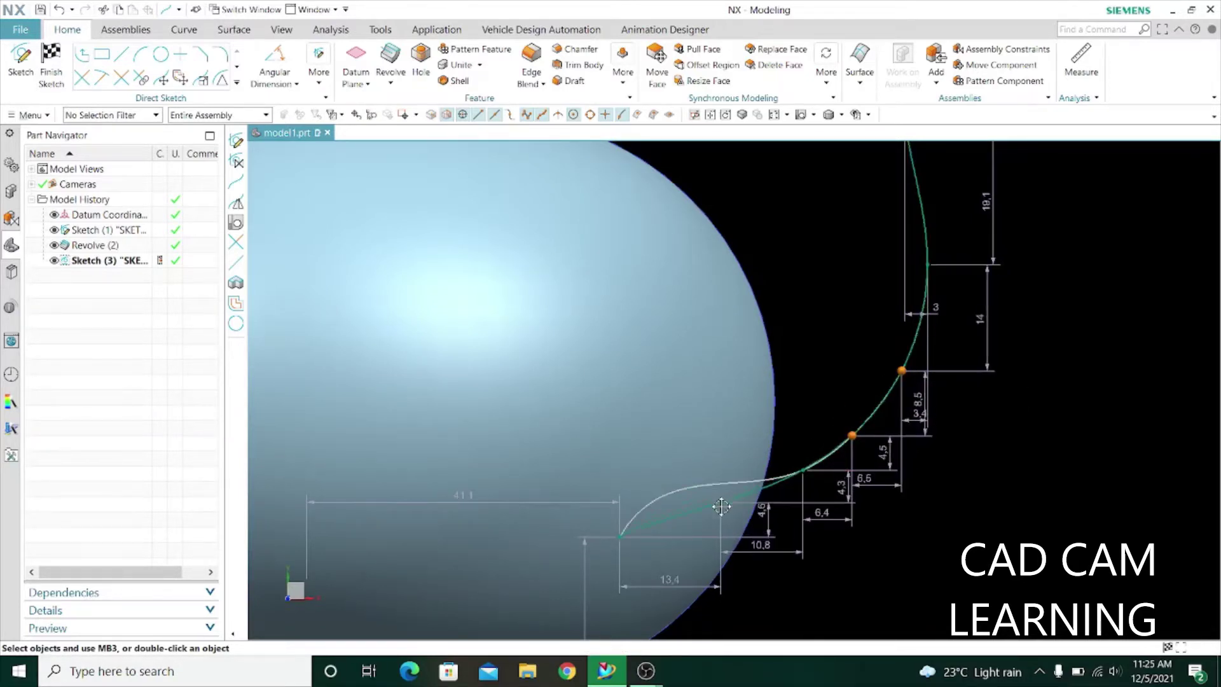
Step: Fine-tune the middle and top spline points, then finish the spout sketch
scroll(918, 471, "down", 2)
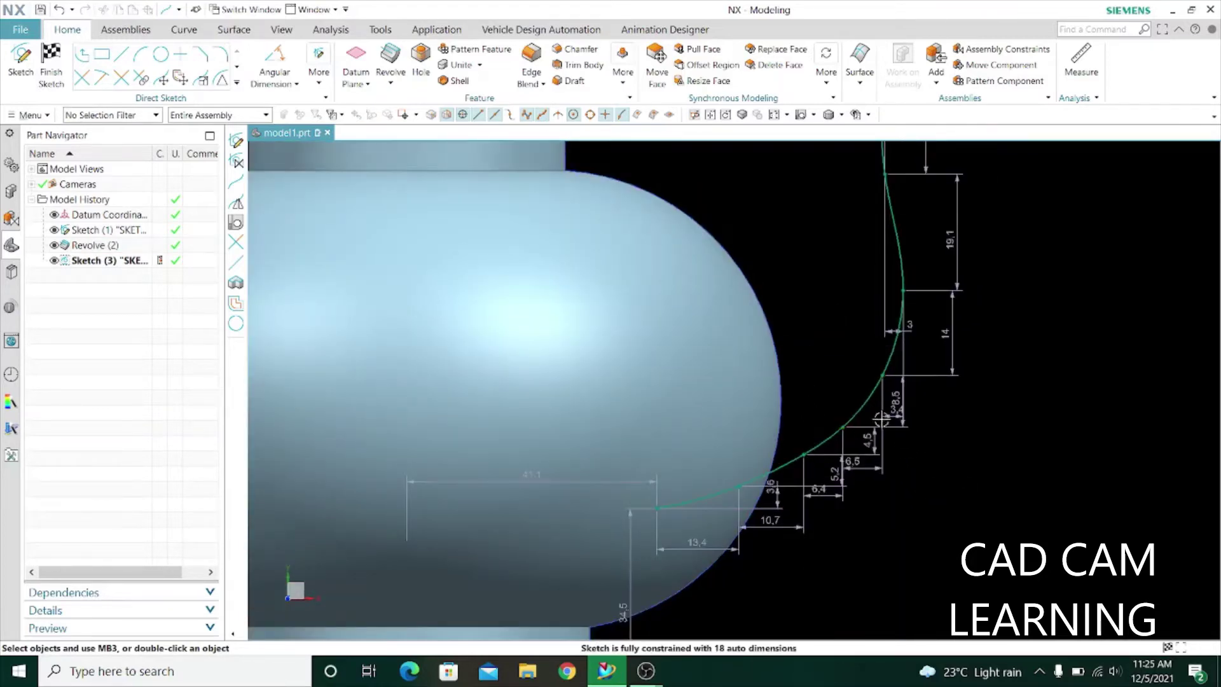
scroll(897, 409, "down", 1)
scroll(919, 166, "up", 1)
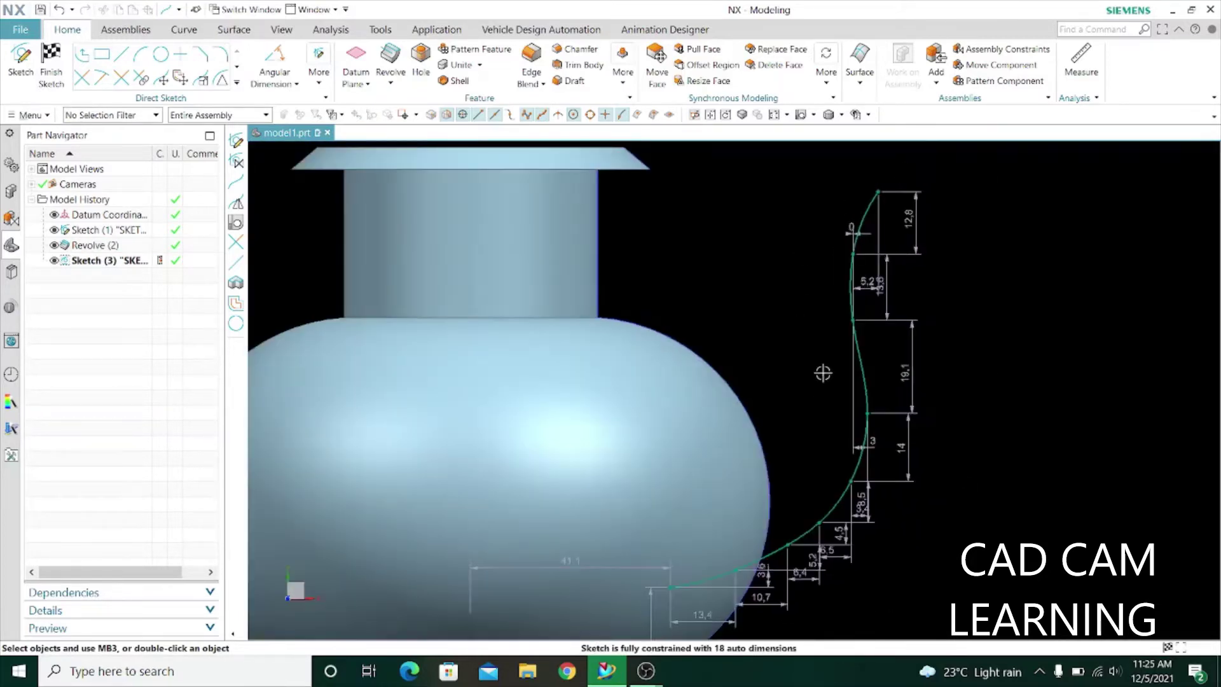
scroll(822, 373, "down", 1)
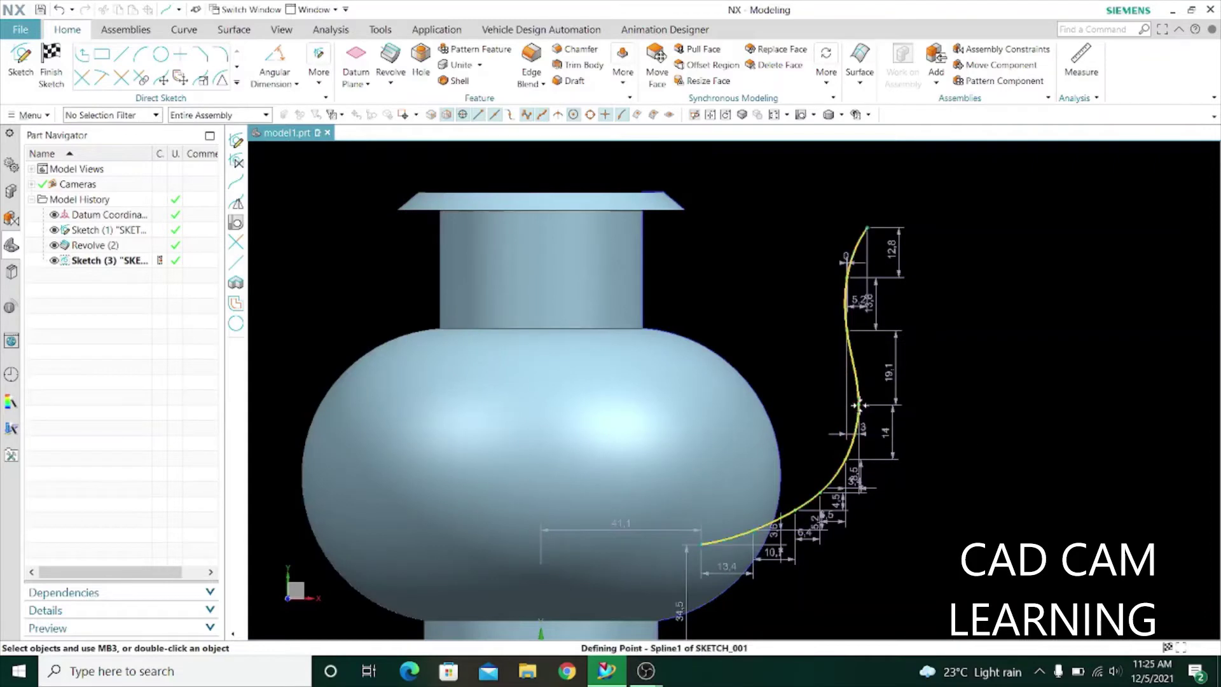
scroll(859, 405, "up", 3)
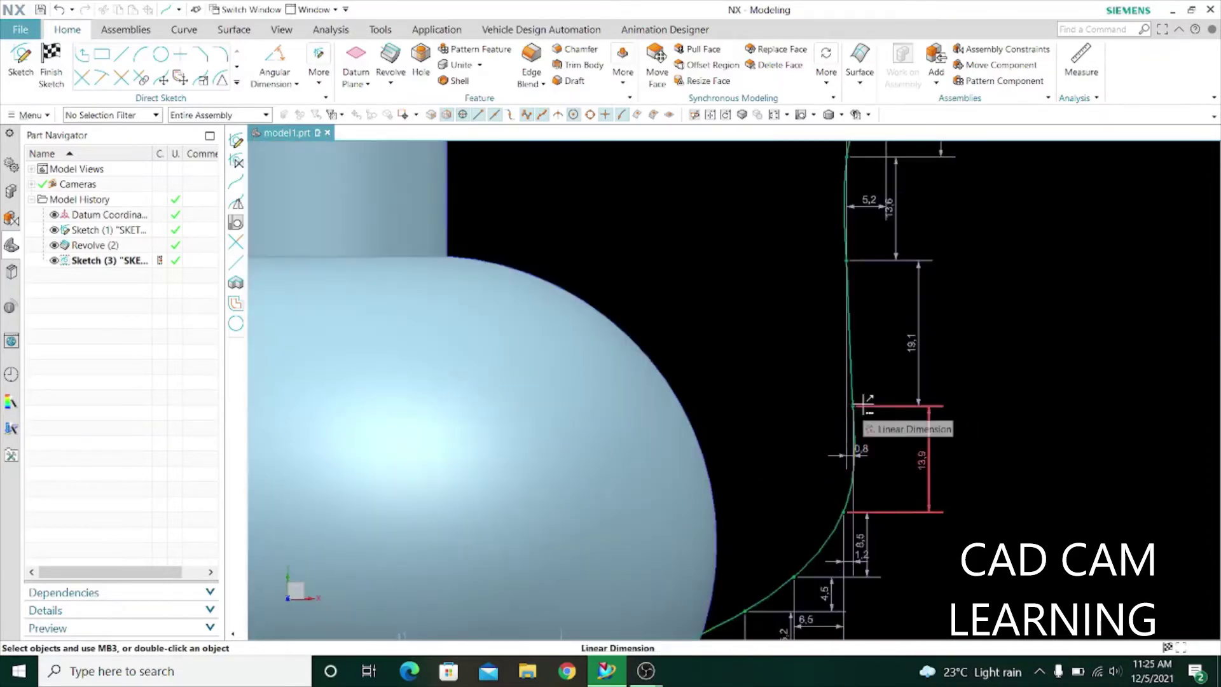
left_click_drag(865, 405, 872, 403)
scroll(826, 318, "down", 2)
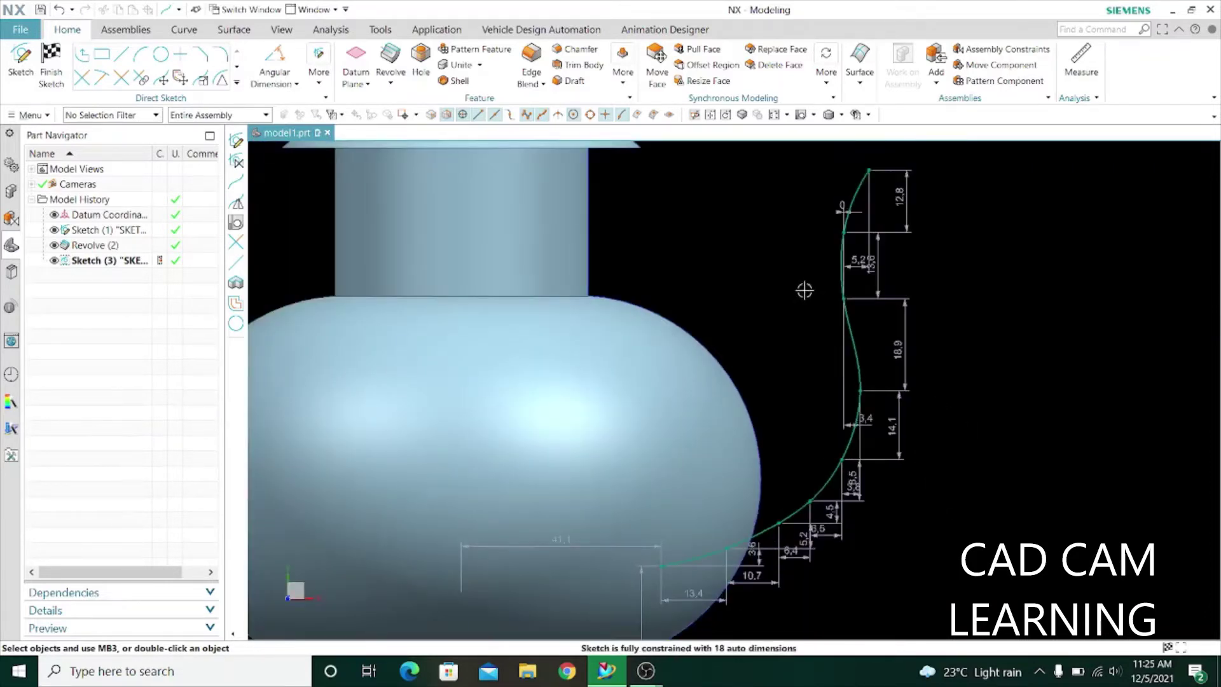
scroll(805, 290, "down", 1)
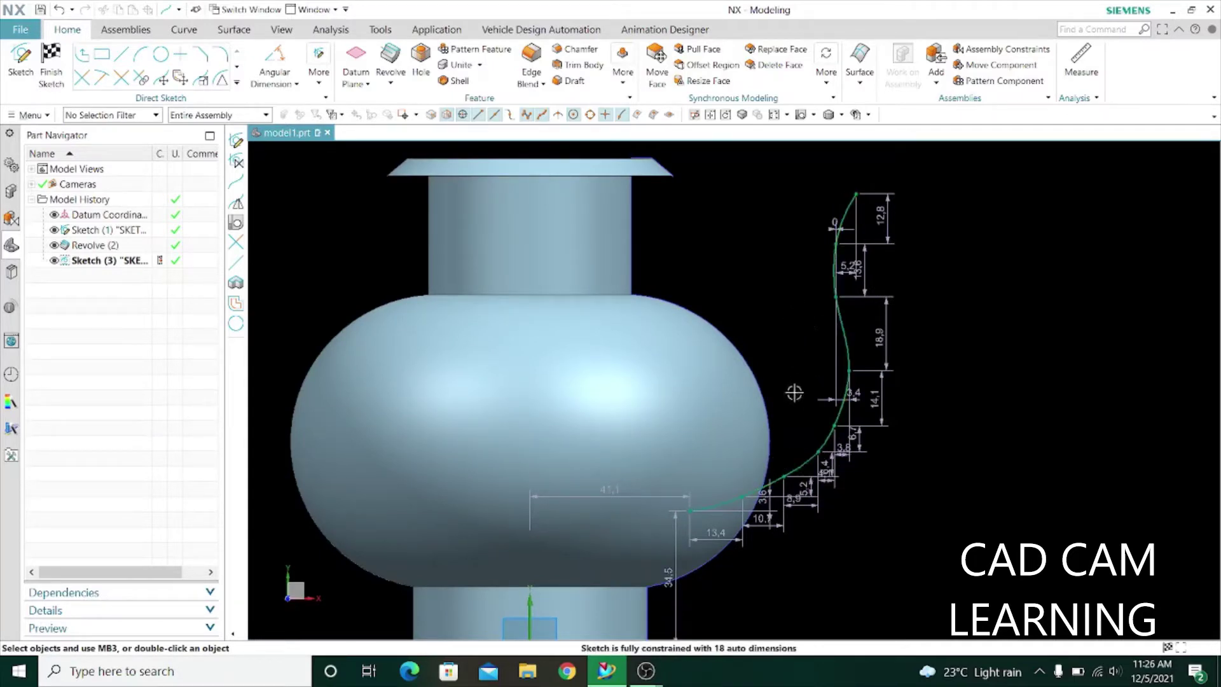
left_click_drag(847, 210, 847, 200)
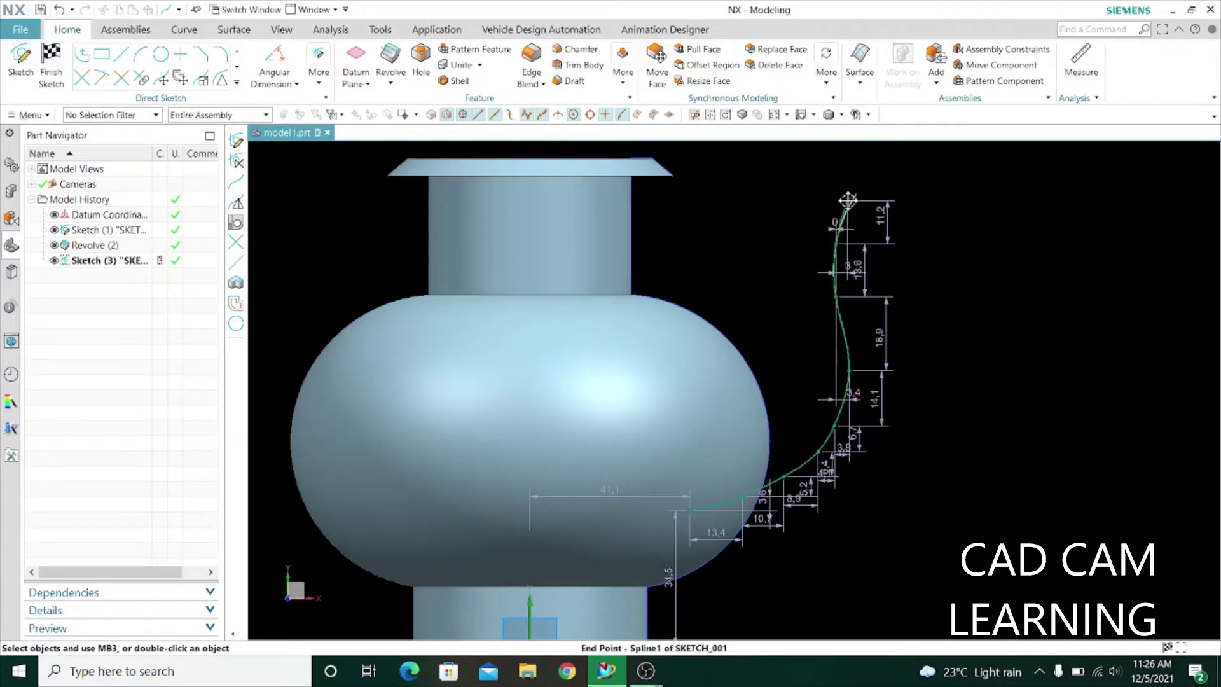
scroll(847, 201, "up", 1)
scroll(849, 202, "up", 1)
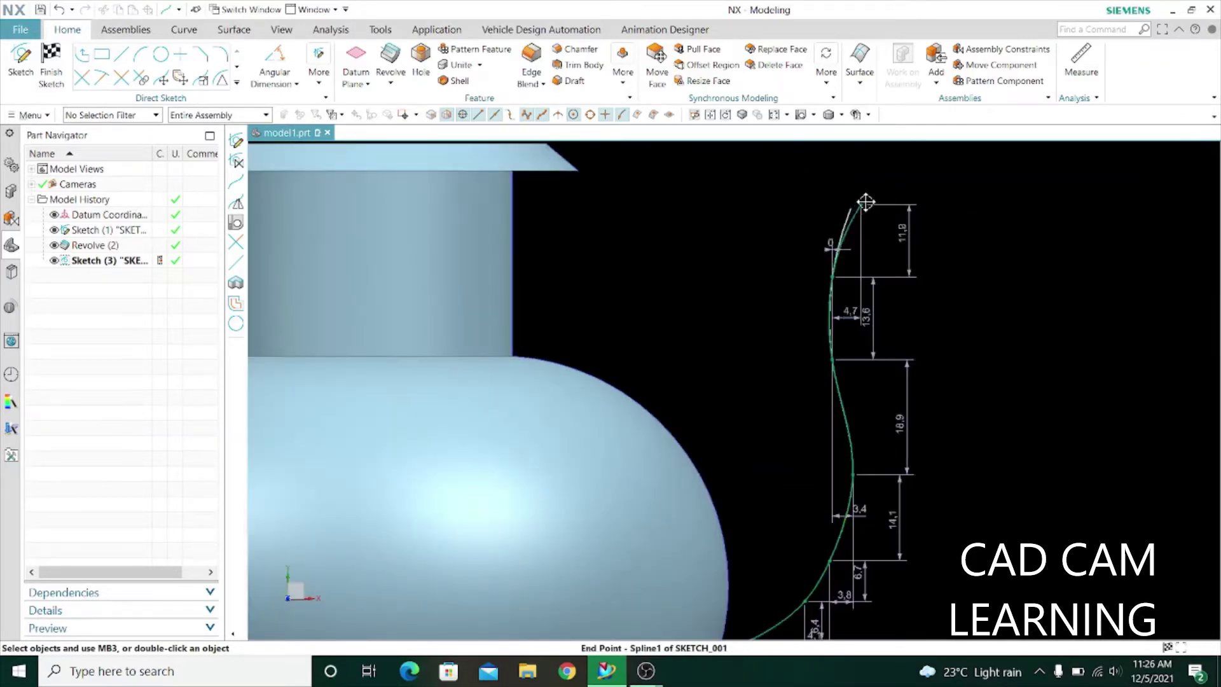
scroll(814, 207, "down", 1)
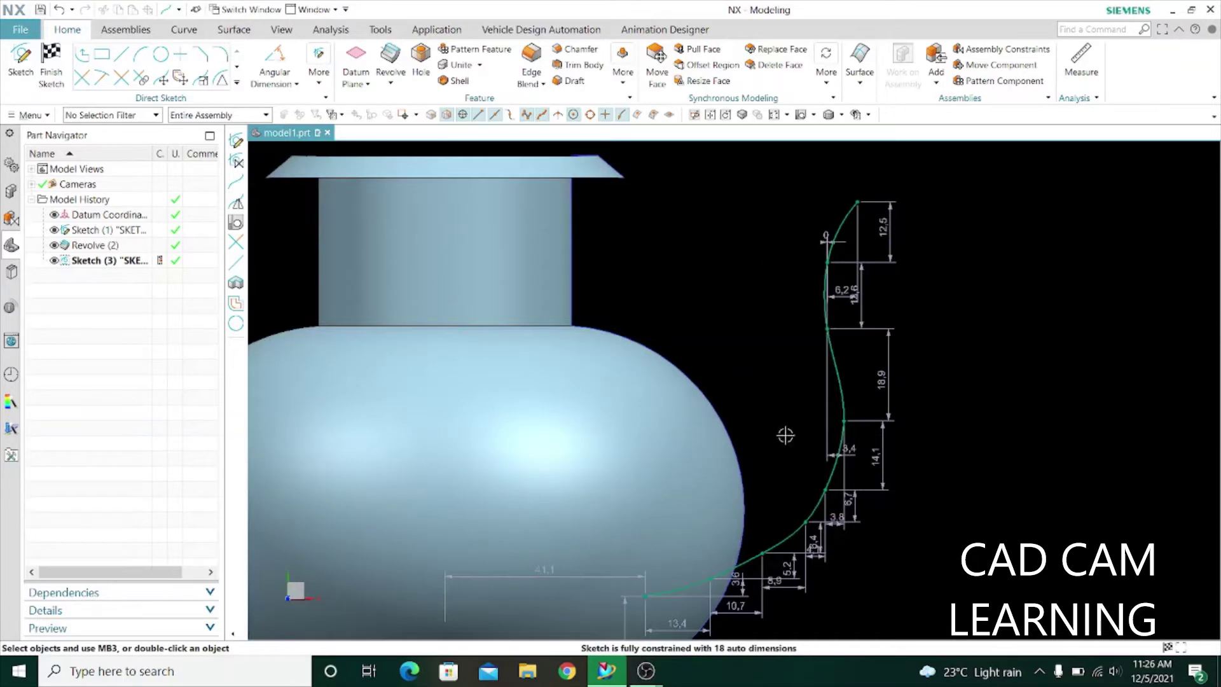
left_click_drag(855, 418, 849, 426)
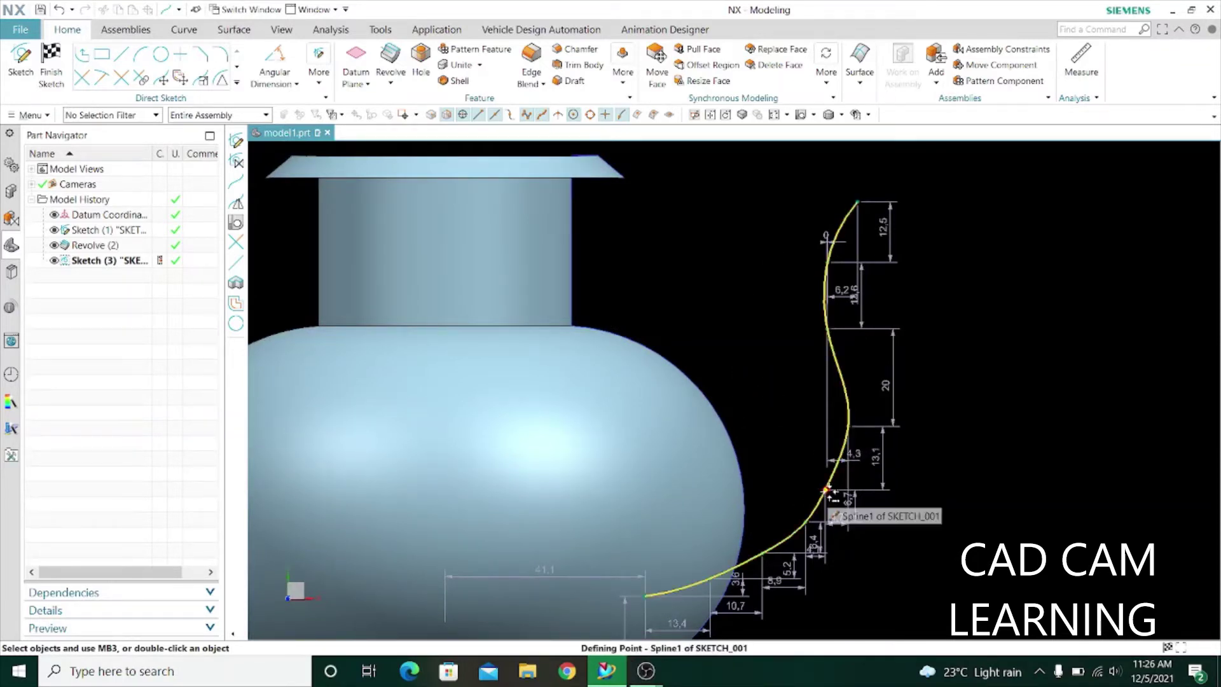
scroll(826, 490, "down", 3)
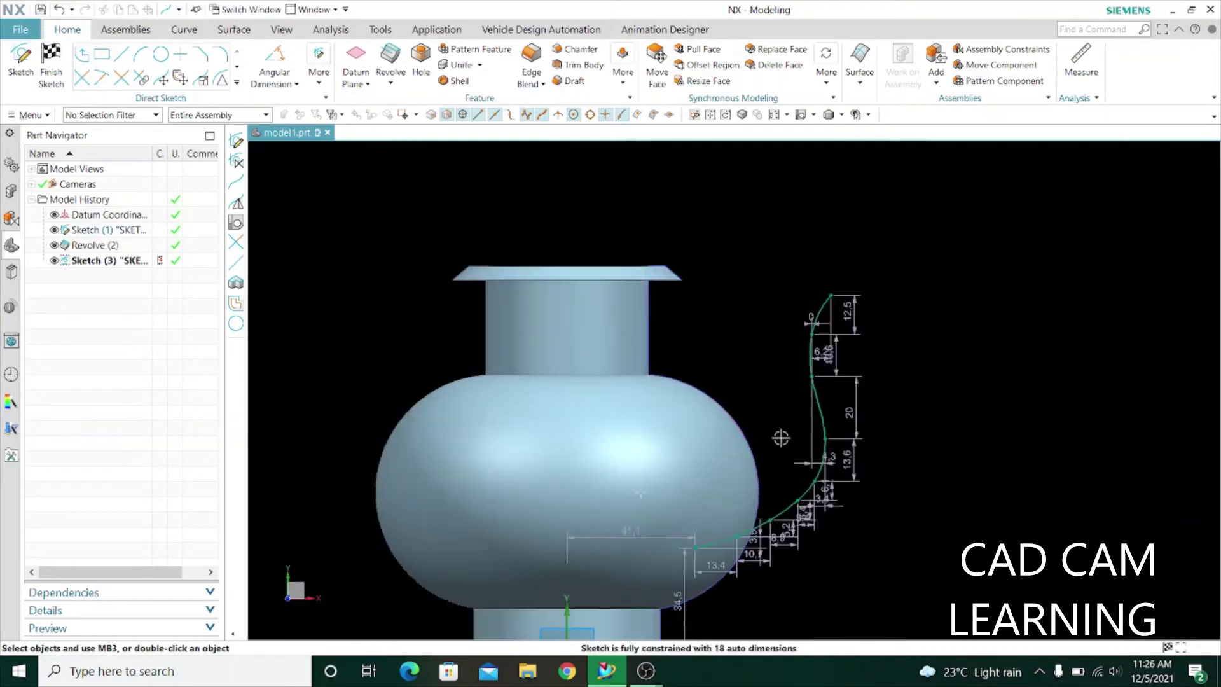
scroll(800, 330, "up", 1)
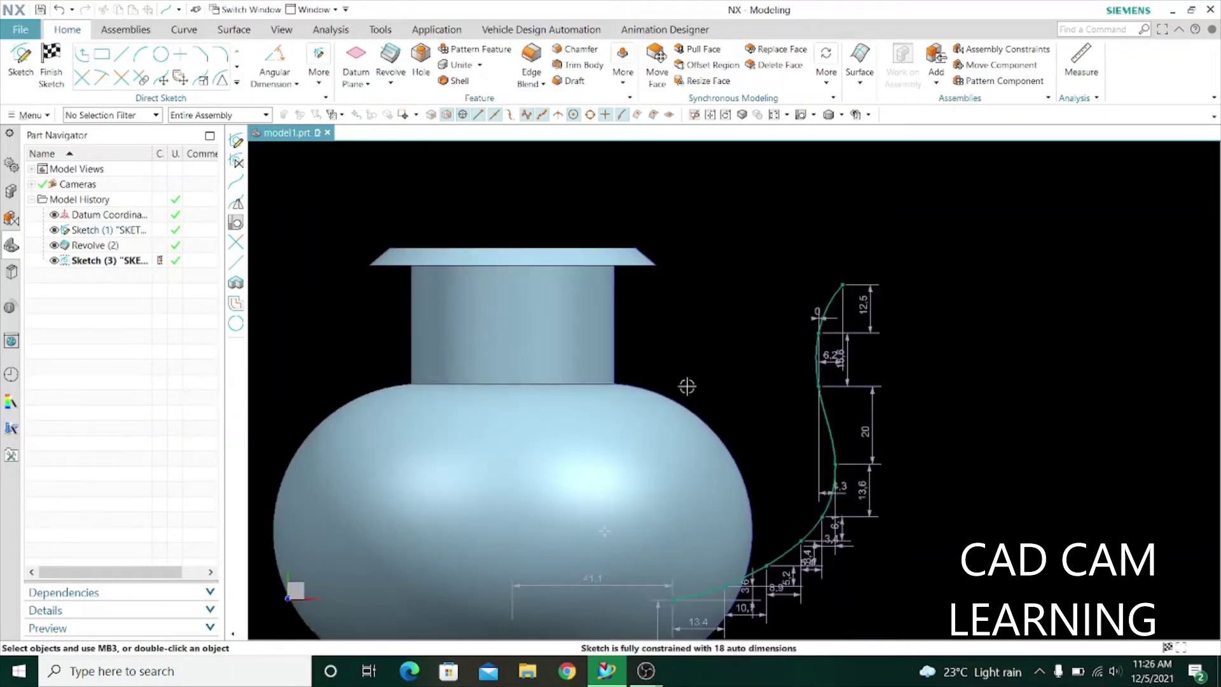
key("ctrl+q")
middle_click_drag(687, 386, 480, 461)
Step: Start a Variational Sweep on the spout curve with its sketch plane at 98% arc length
left_click(234, 29)
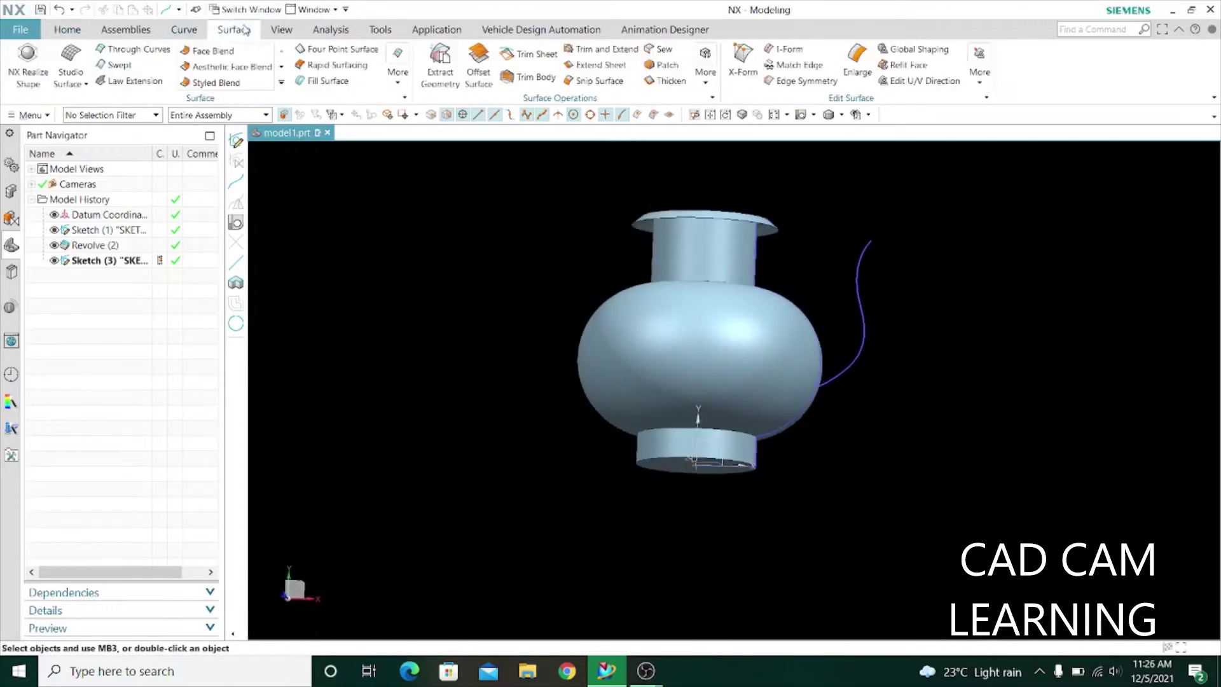
left_click(397, 82)
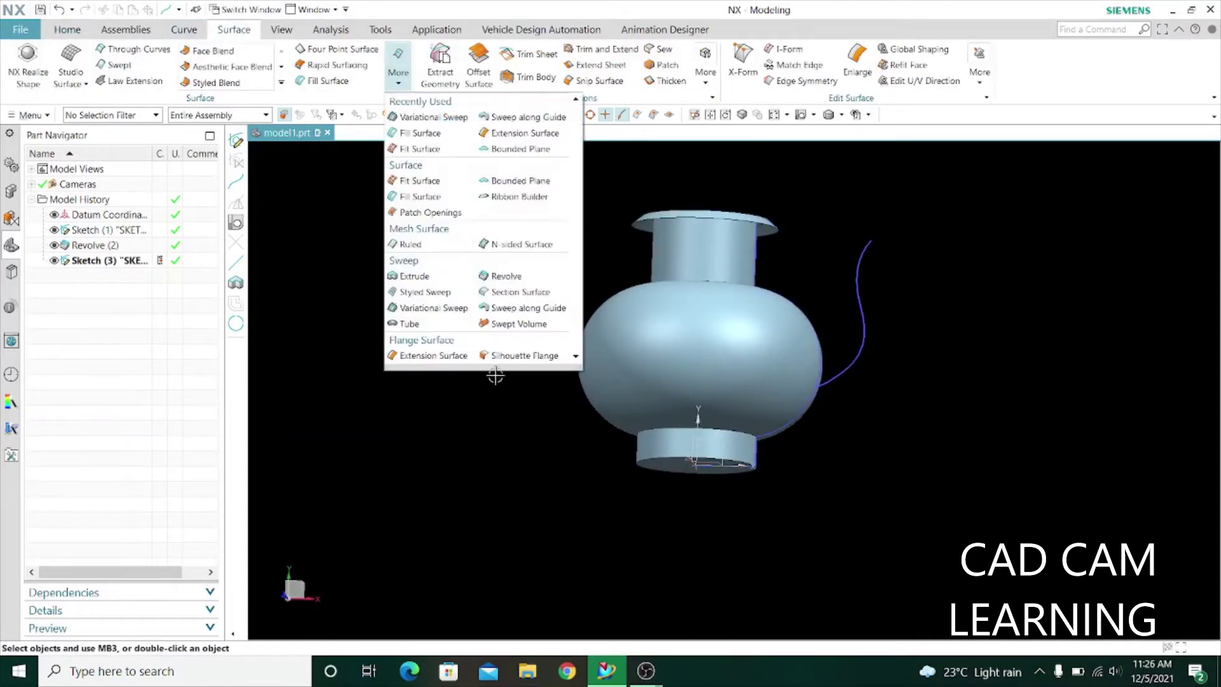
left_click(433, 117)
left_click(857, 266)
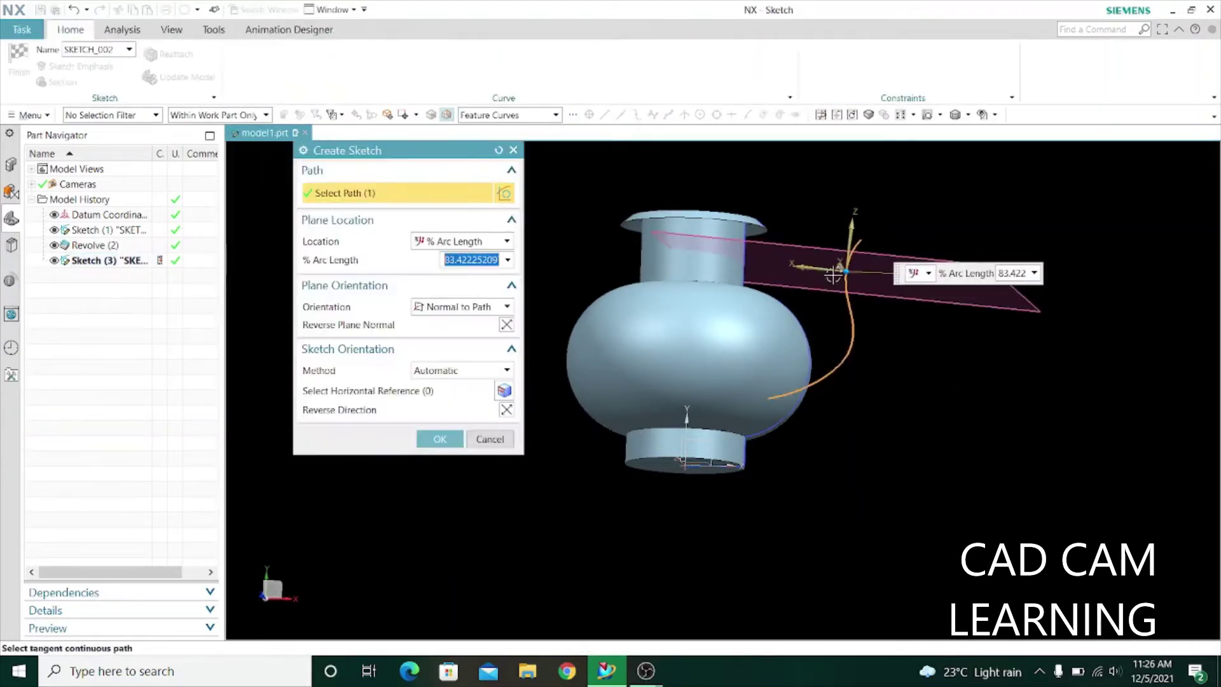
left_click_drag(841, 270, 856, 240)
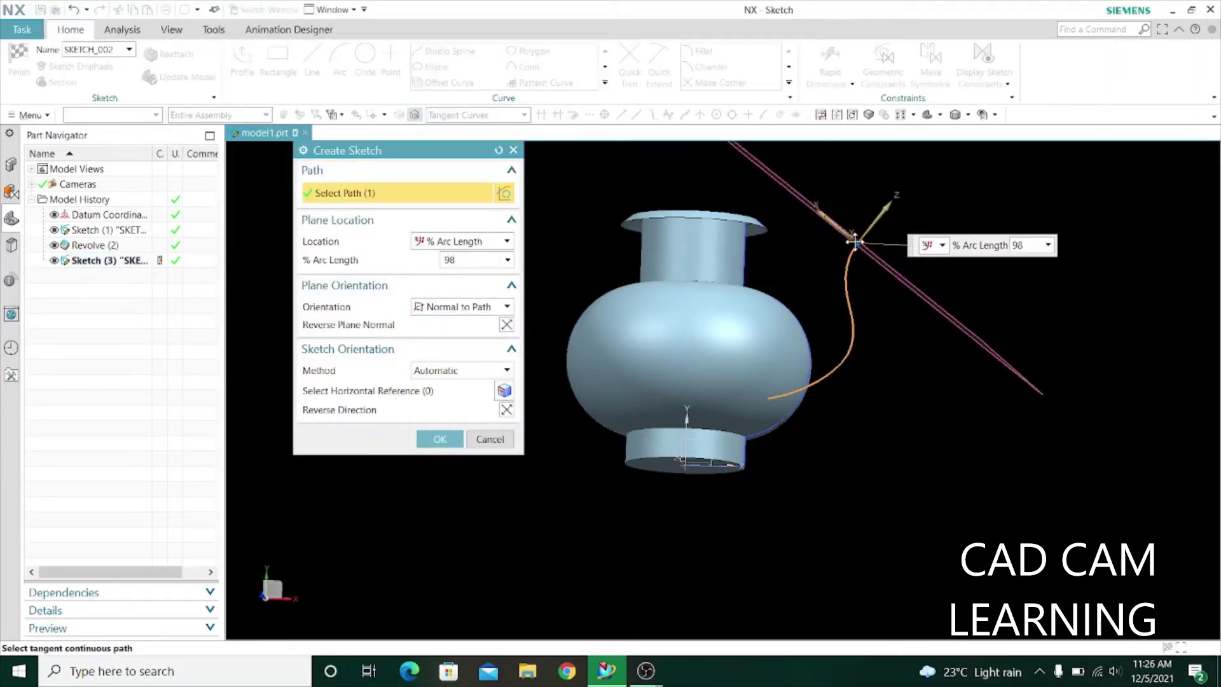
left_click(432, 439)
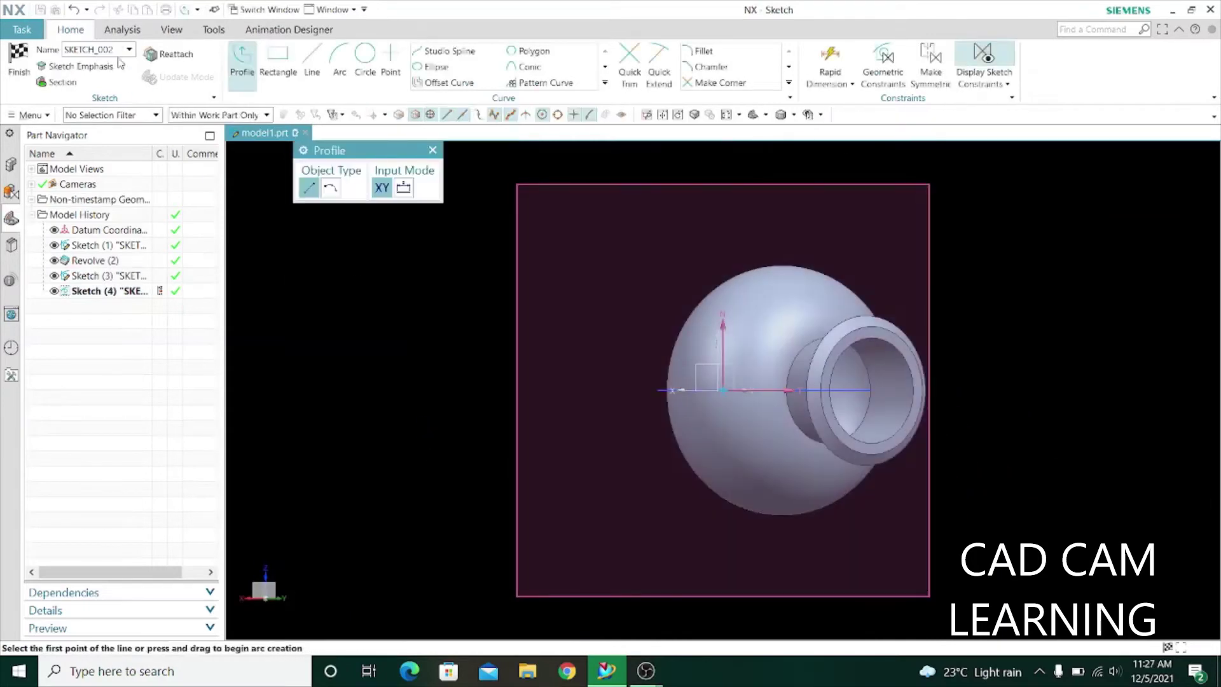
Step: Draw a diameter 15 circle at the path point and finish the section sketch
left_click(365, 57)
scroll(687, 419, "up", 3)
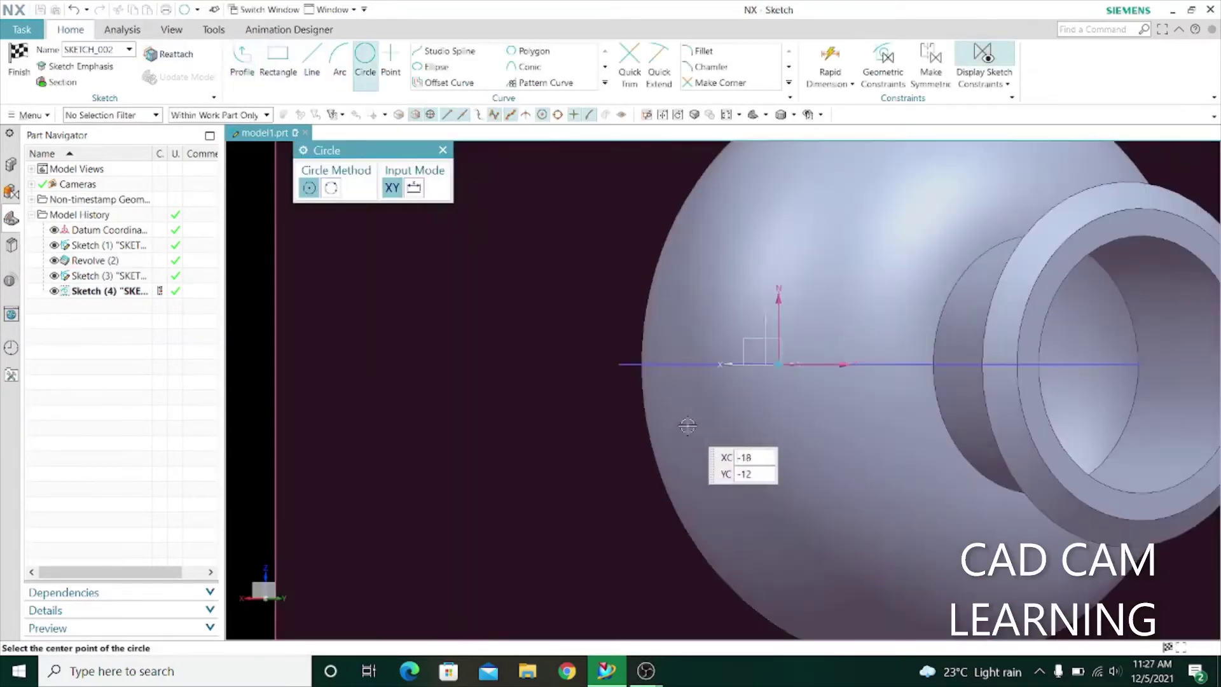
left_click(779, 365)
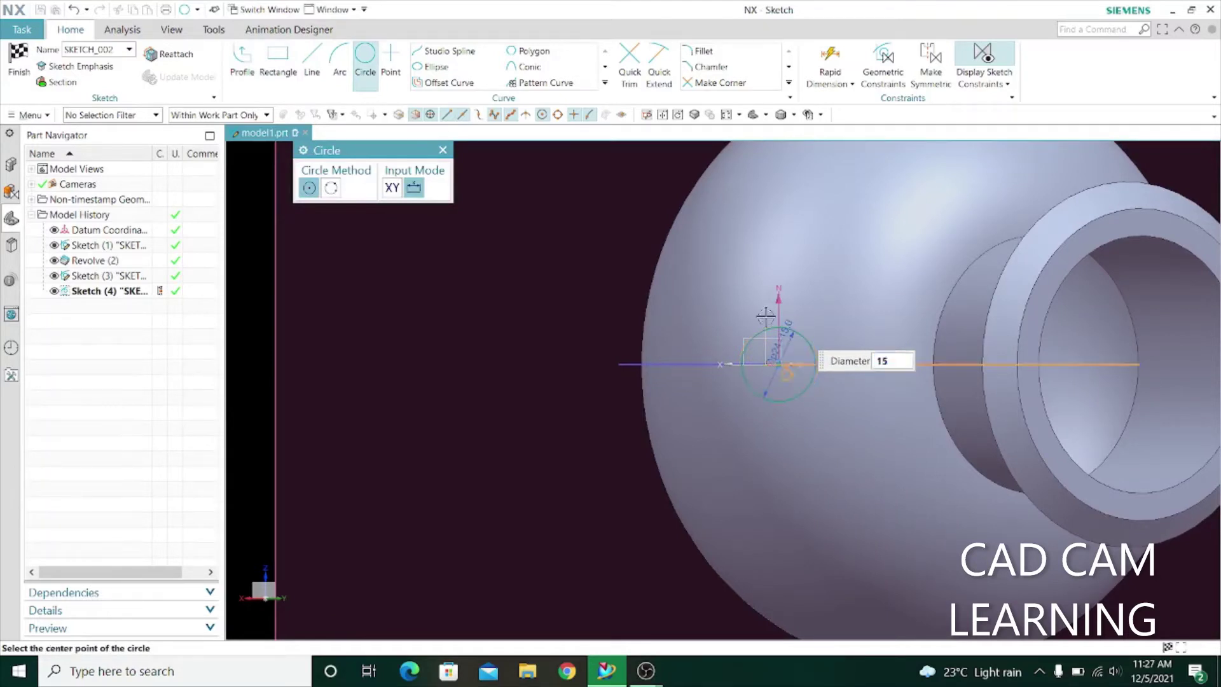
left_click(442, 150)
left_click(17, 57)
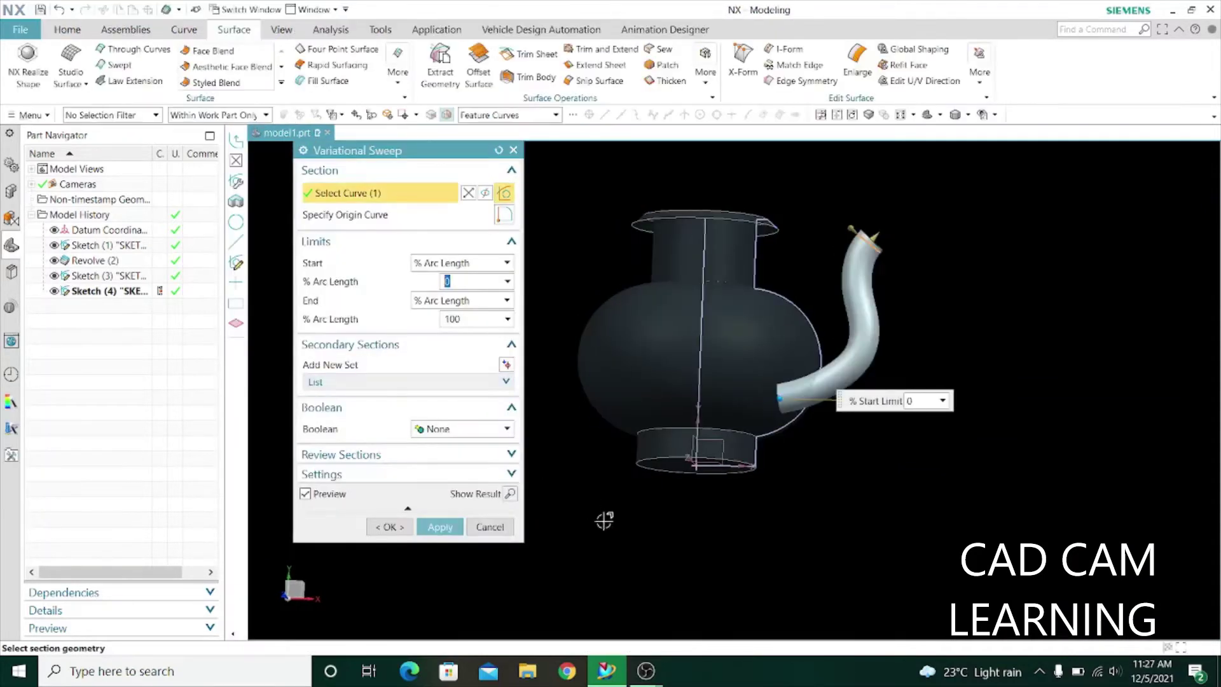
Step: Add secondary sections along the spout sweep, including one at 85.75% of the path
left_click(506, 364)
left_click(507, 403)
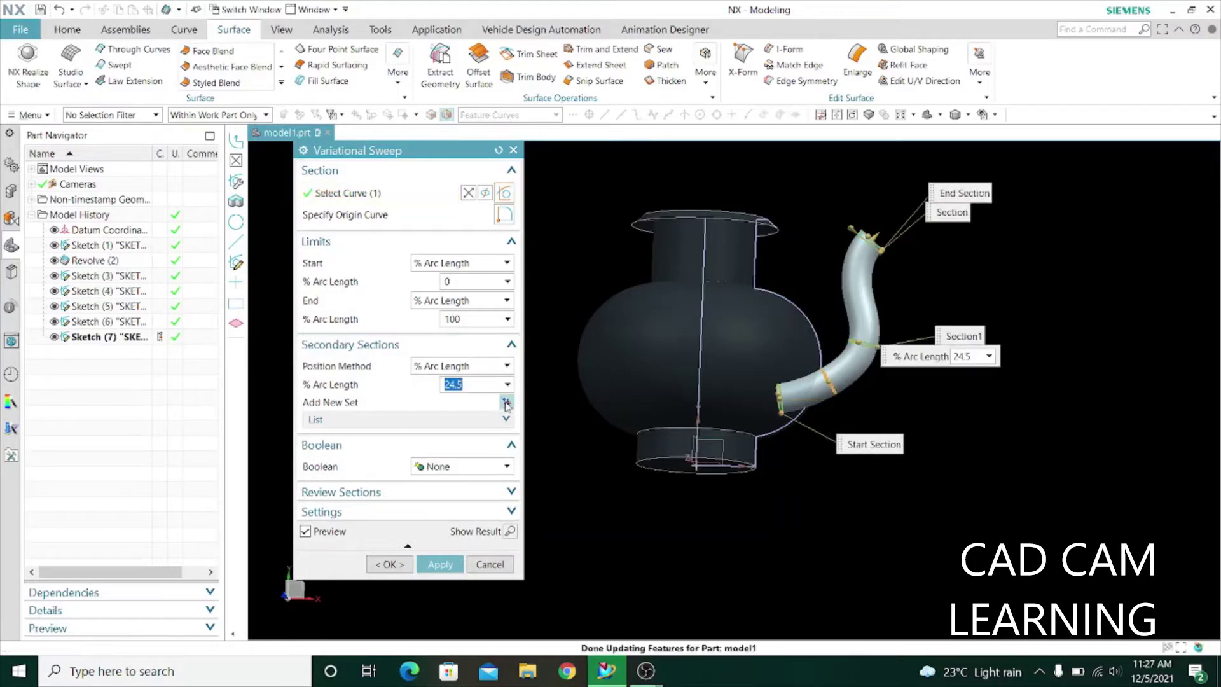
type("85.75")
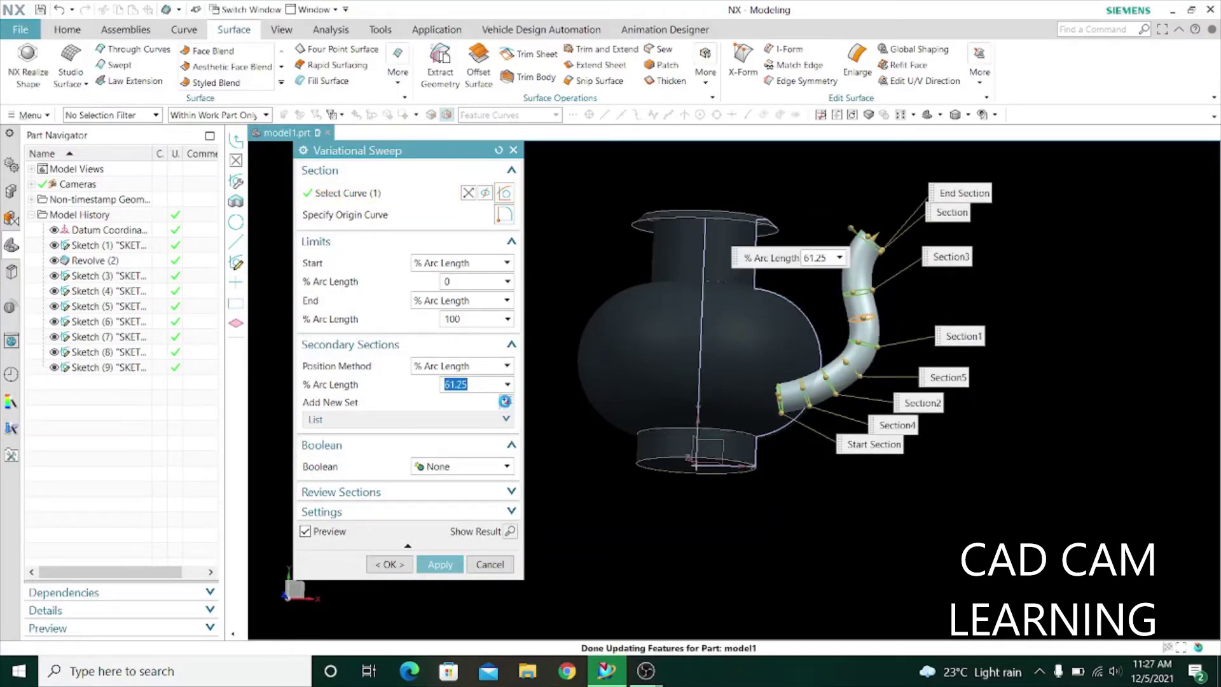
left_click(505, 402)
mouse_move(885, 182)
middle_mouse_down()
mouse_move(755, 473)
mouse_move(790, 502)
mouse_move(750, 413)
mouse_move(880, 564)
mouse_move(735, 443)
middle_mouse_up()
middle_click(835, 464)
scroll(755, 411, "up", 3)
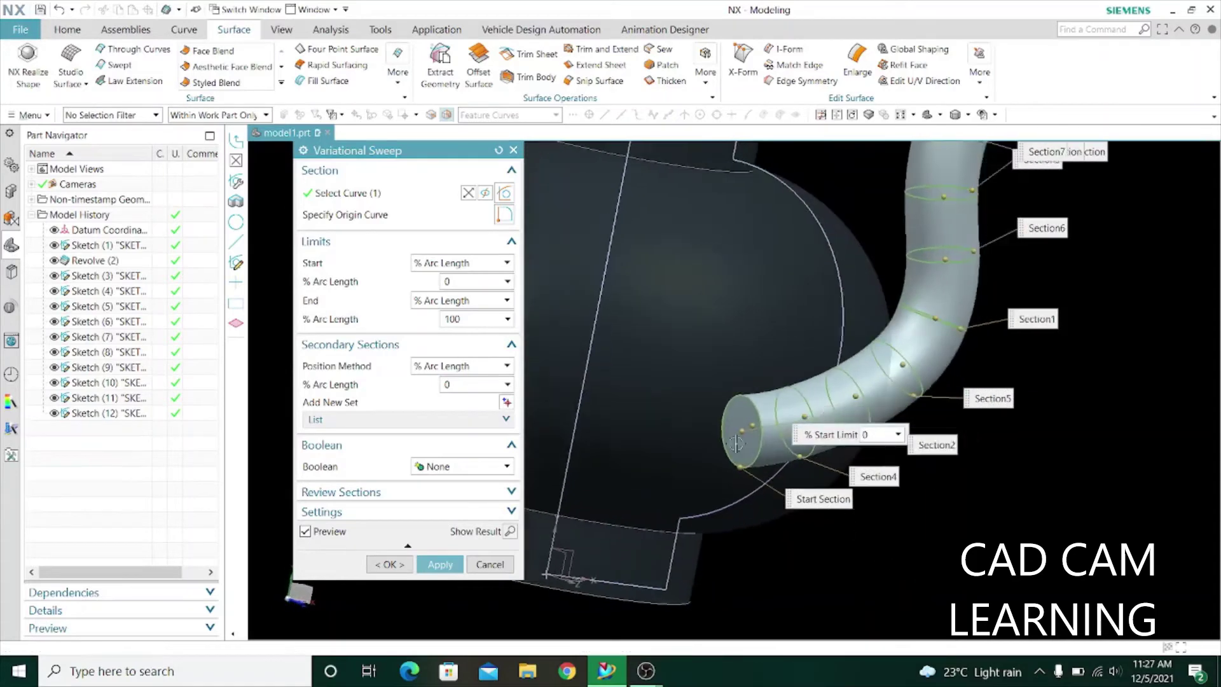
scroll(737, 435, "up", 3)
scroll(737, 426, "up", 3)
scroll(741, 413, "down", 6)
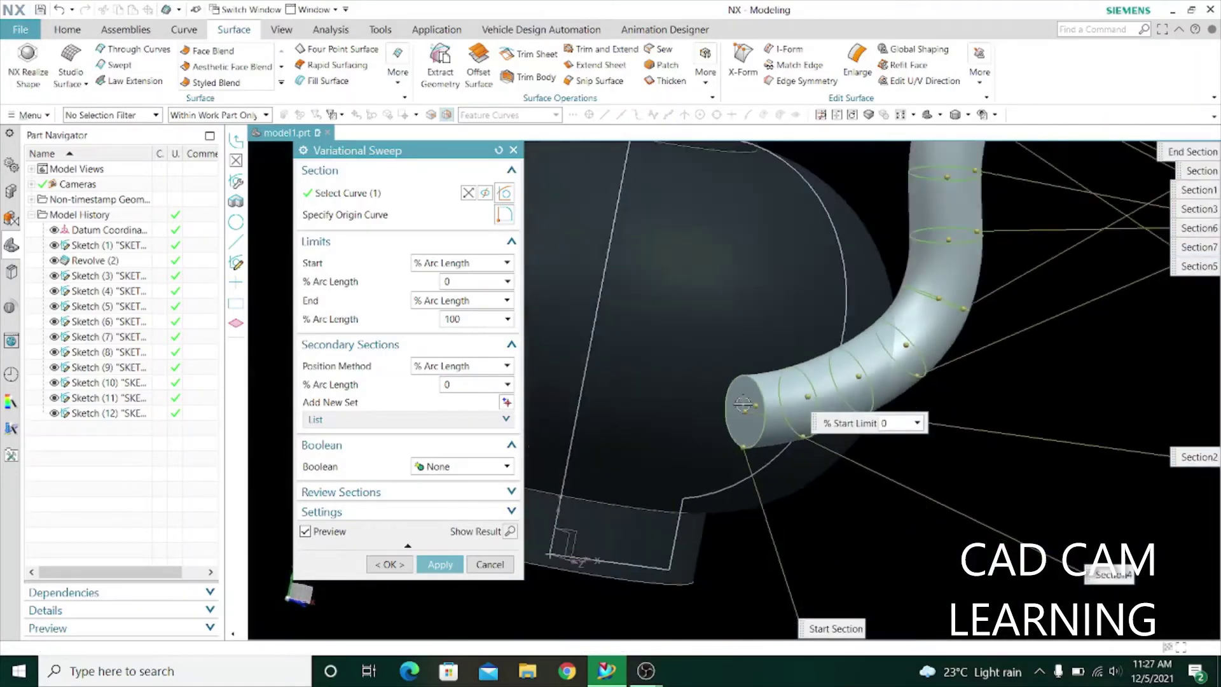
Step: Set the start section and the 12.25% and 24.5% sections to radius 25
left_click(742, 404)
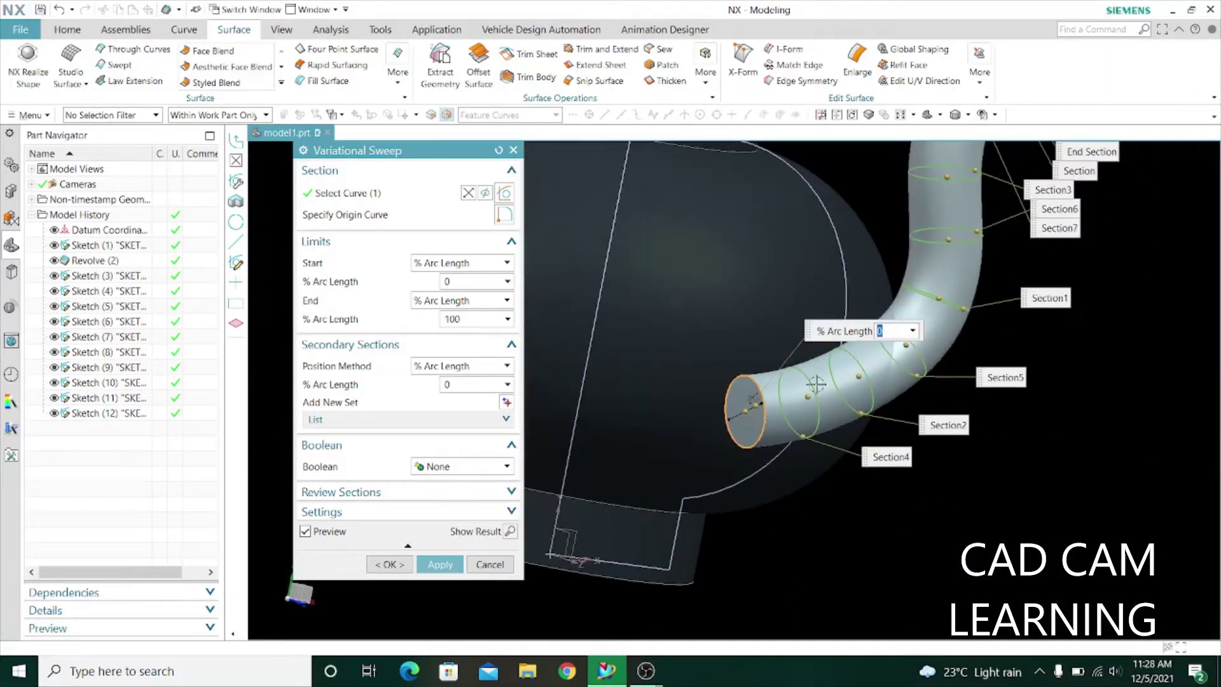
scroll(739, 389, "up", 3)
left_click(744, 448)
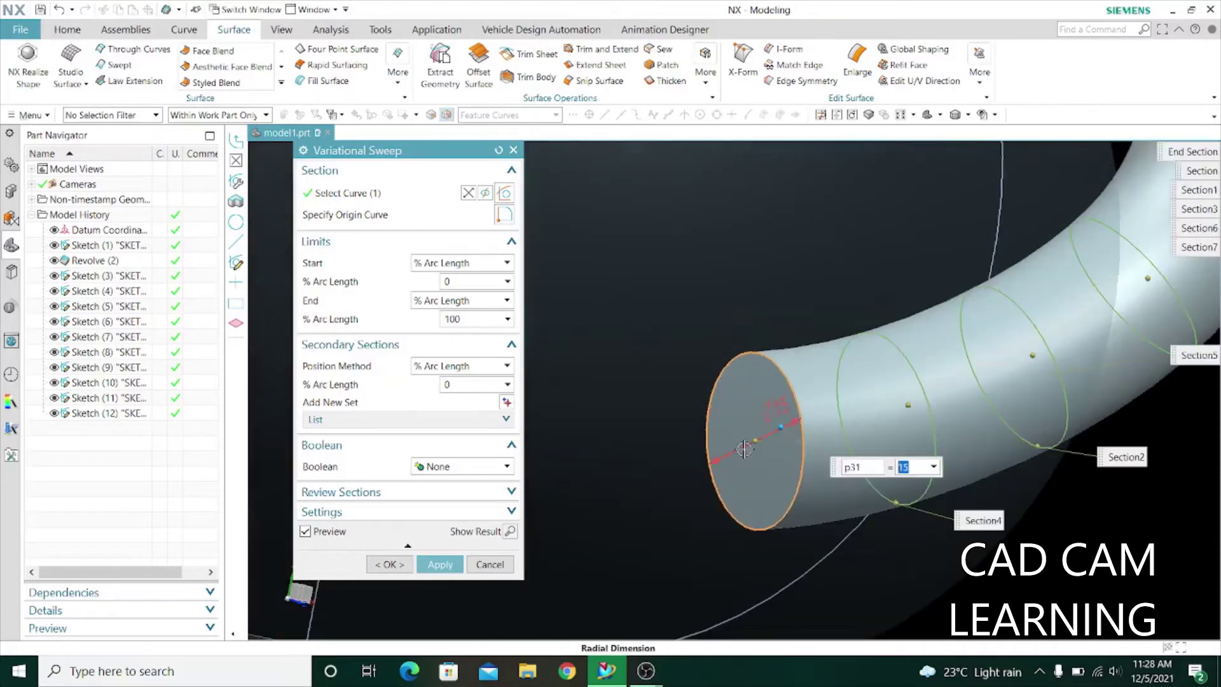
type("25")
key("Return")
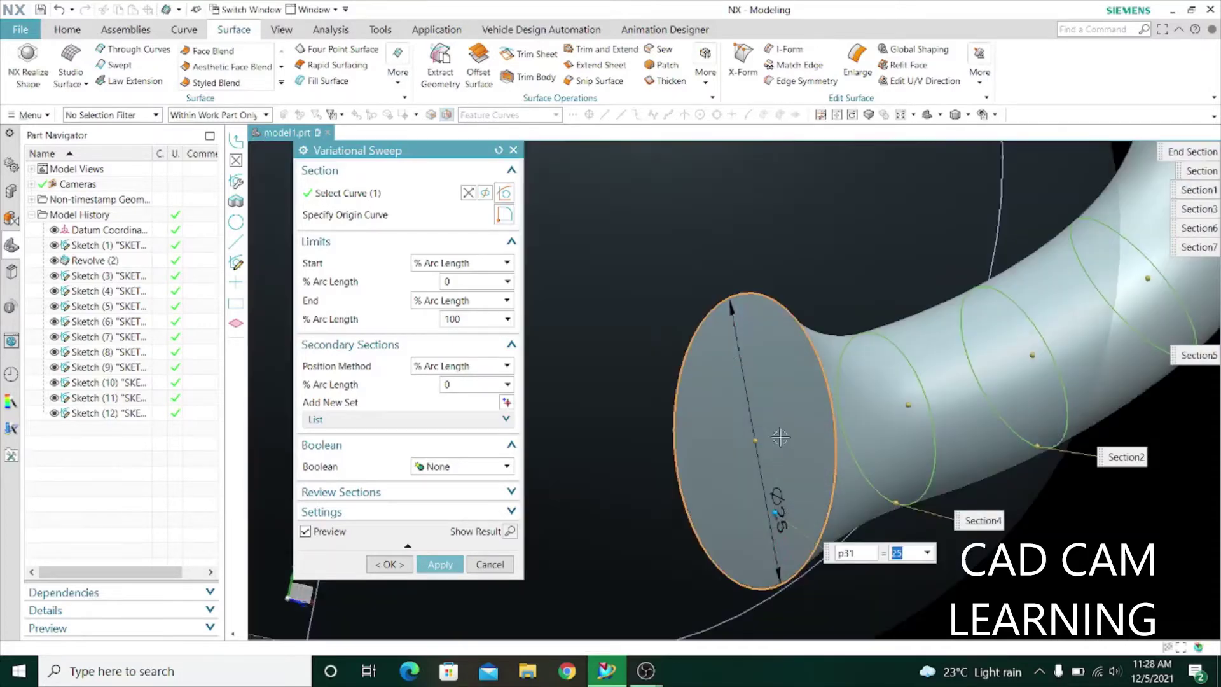
left_click(951, 506)
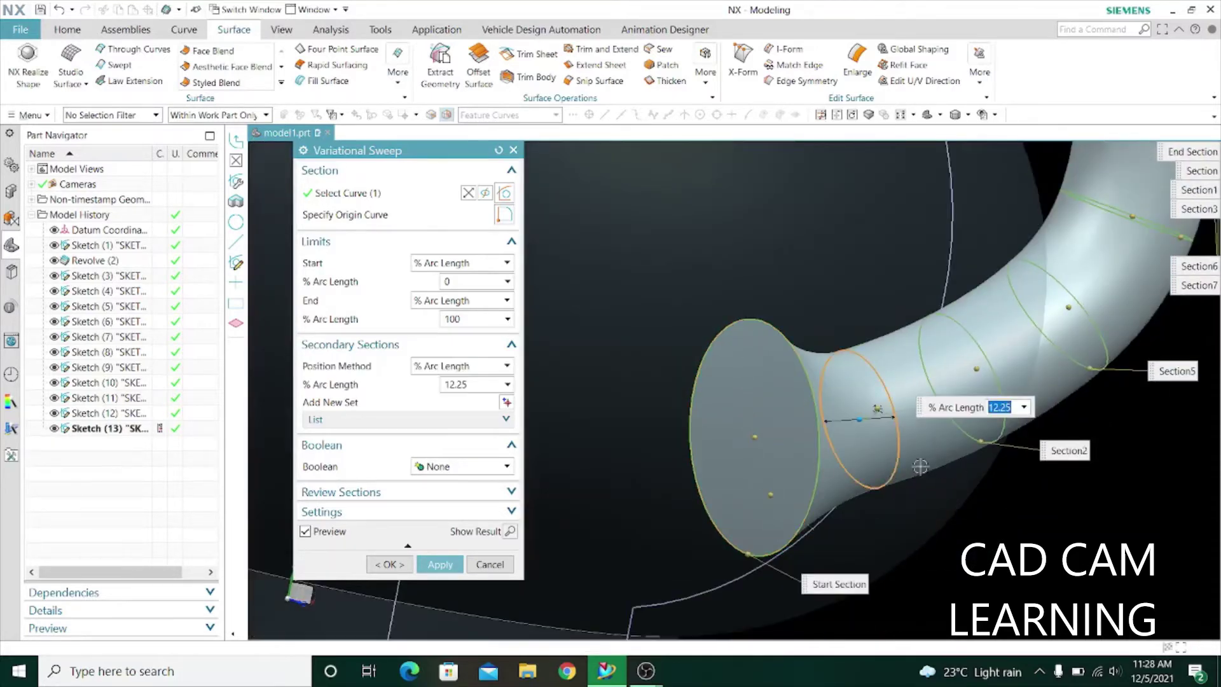
left_click(843, 417)
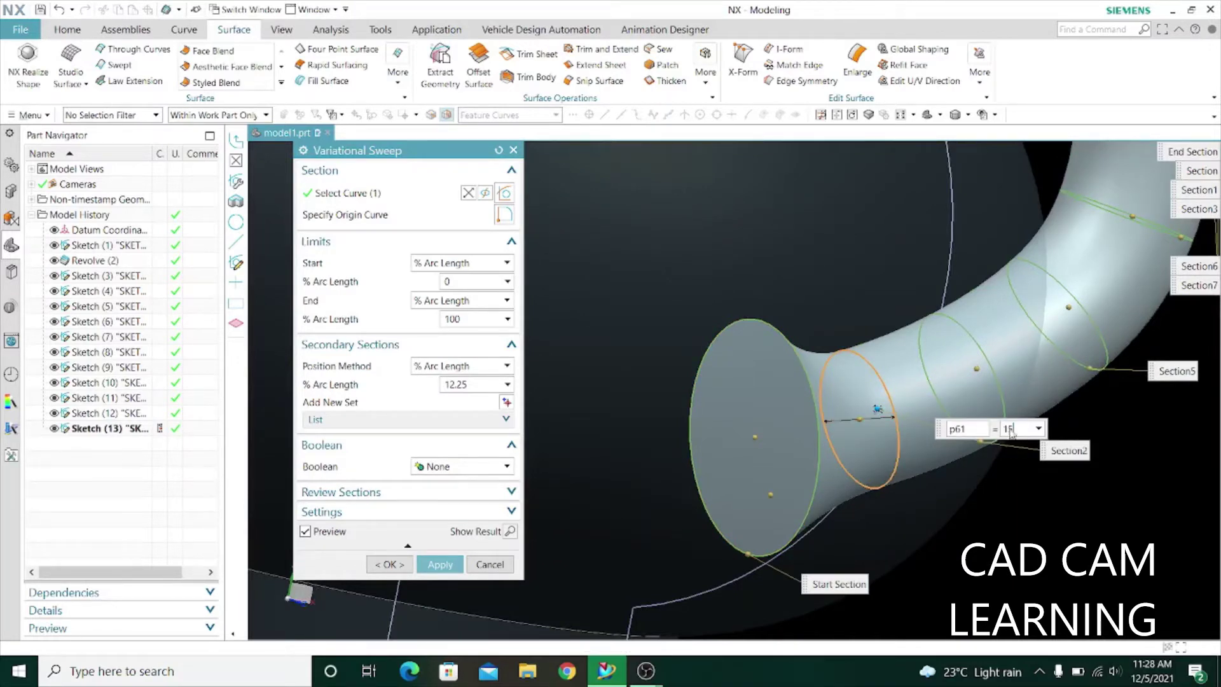
type("25")
key("Return")
middle_click_drag(953, 445, 918, 393)
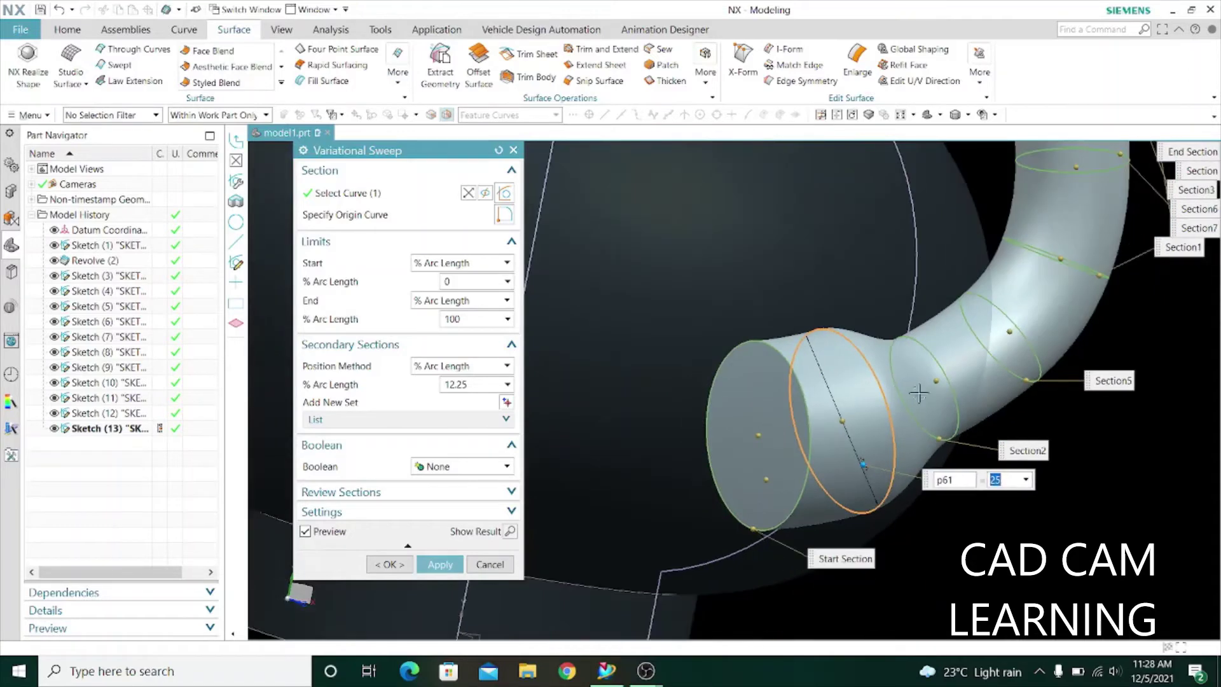
left_click(1019, 453)
left_click(916, 391)
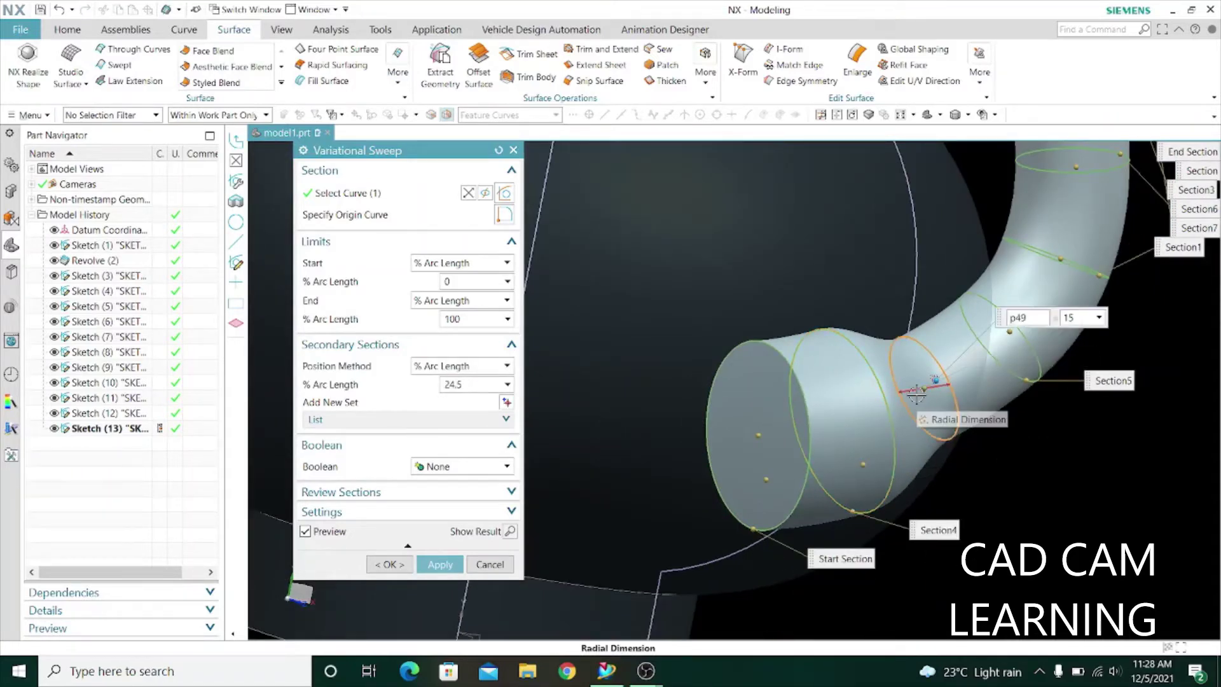
type("25")
key("Return")
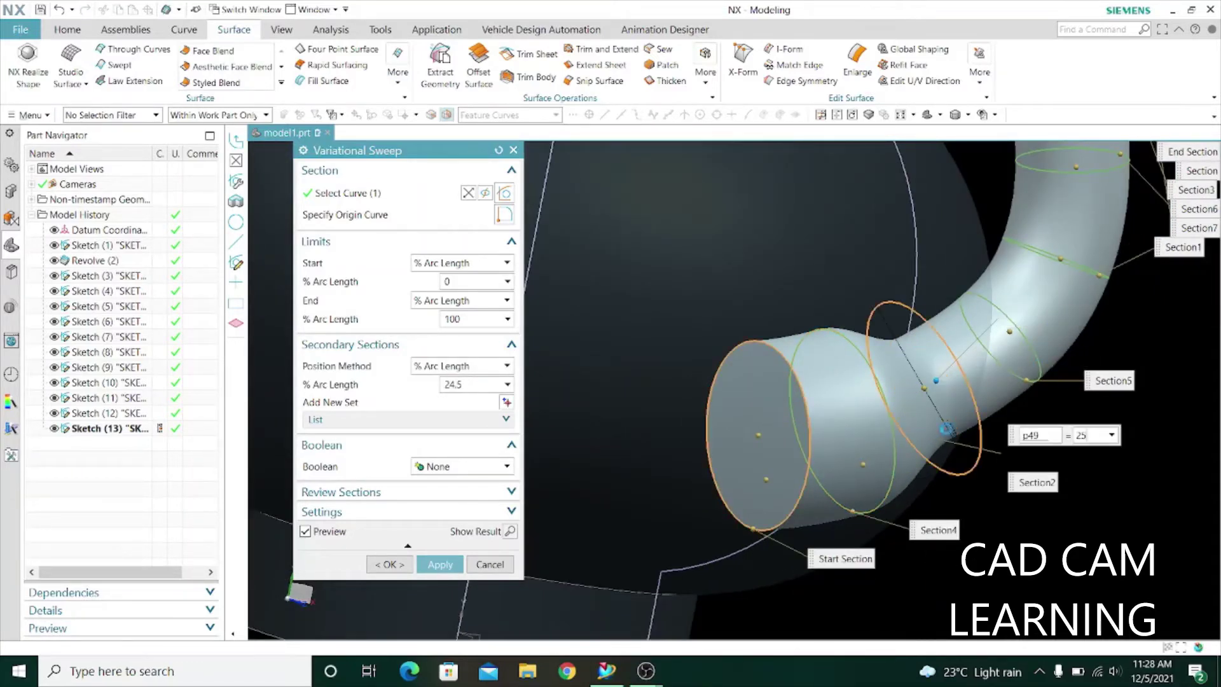
Step: Set the 36.75% and 49% sections to radius 24
left_click(1114, 383)
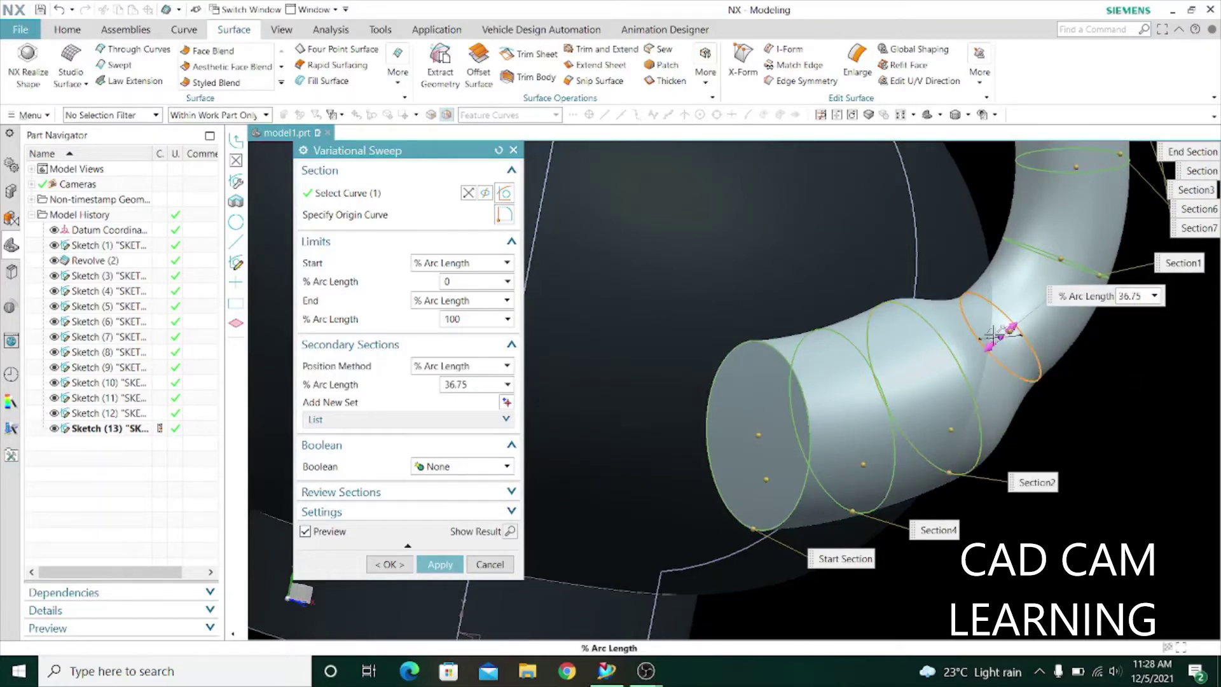
scroll(993, 335, "up", 3)
left_click(1021, 328)
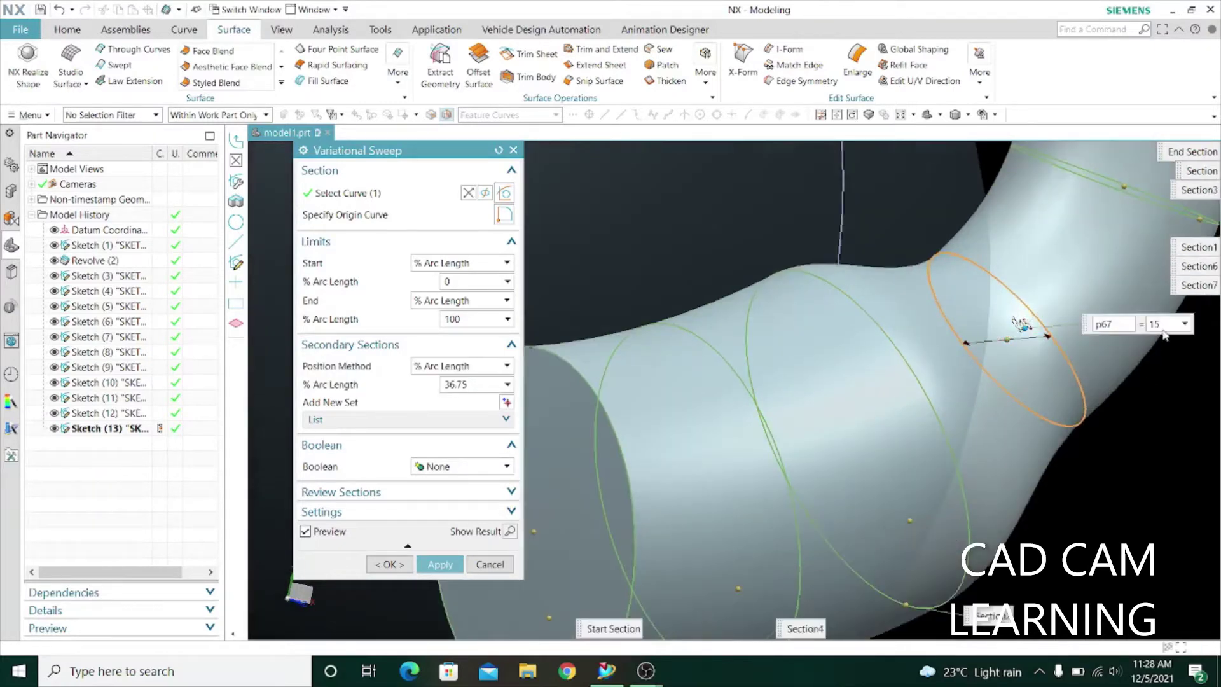
type("24")
key("Return")
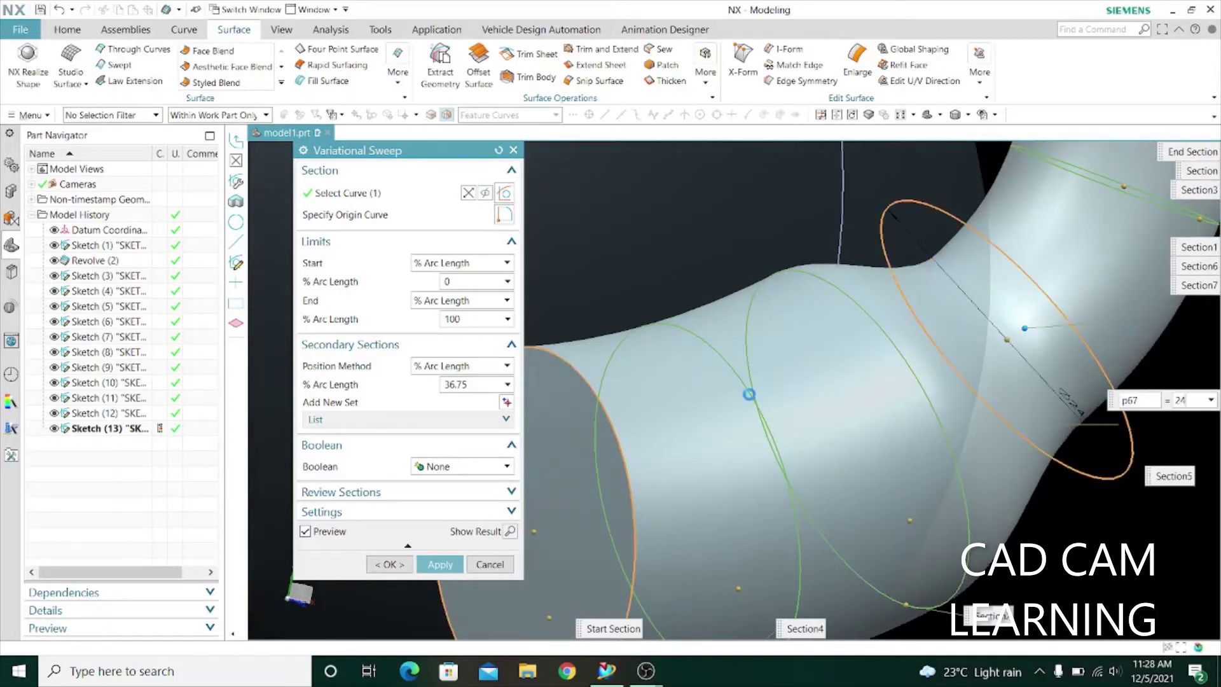
scroll(748, 394, "down", 3)
scroll(777, 345, "down", 3)
left_click(845, 332)
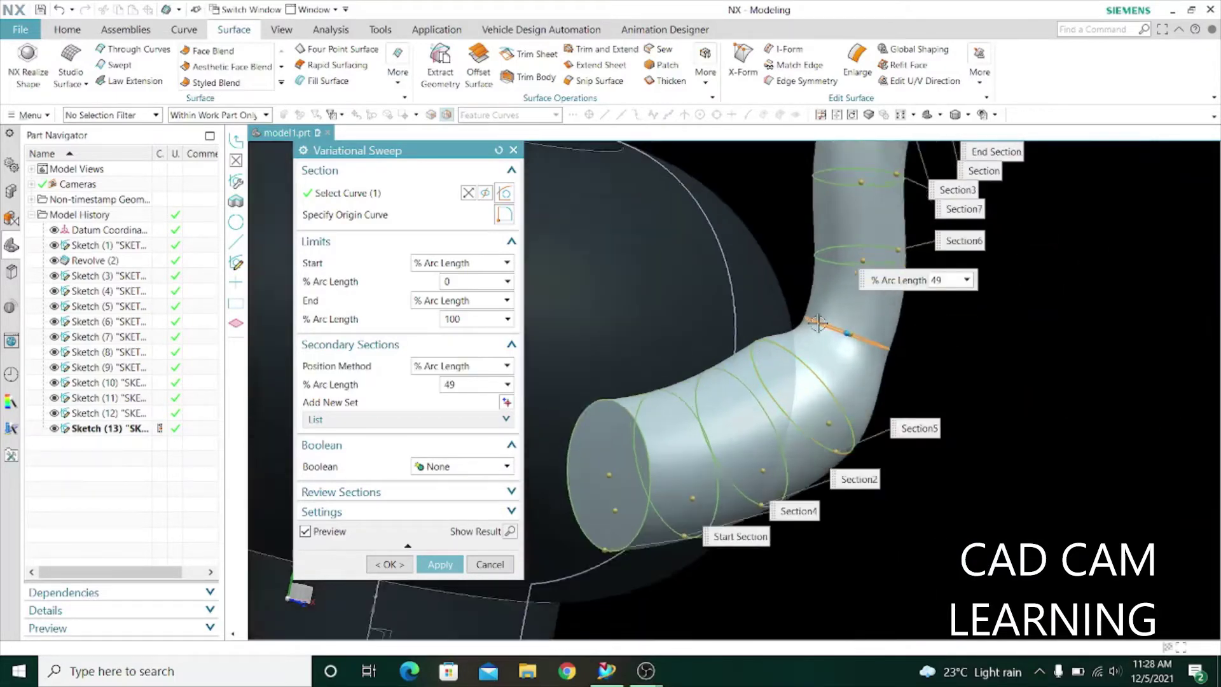
scroll(845, 332, "up", 3)
scroll(909, 367, "up", 3)
left_click(909, 368)
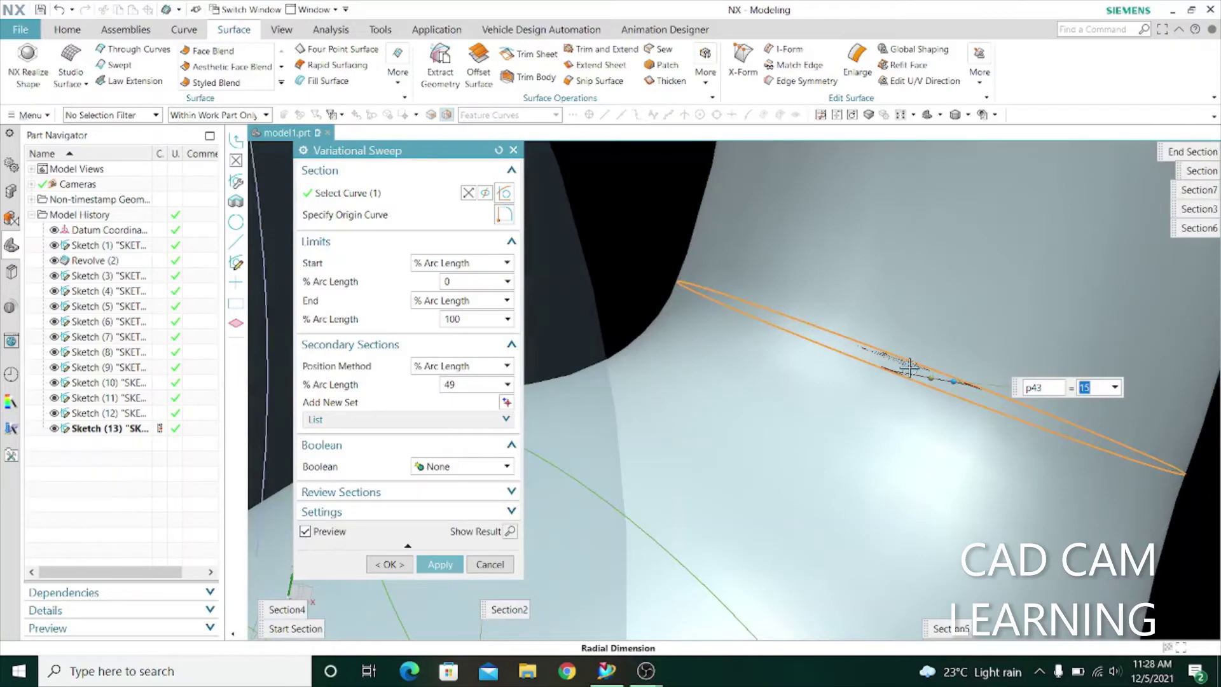
type("24")
key("Return")
scroll(899, 409, "down", 3)
scroll(790, 423, "down", 3)
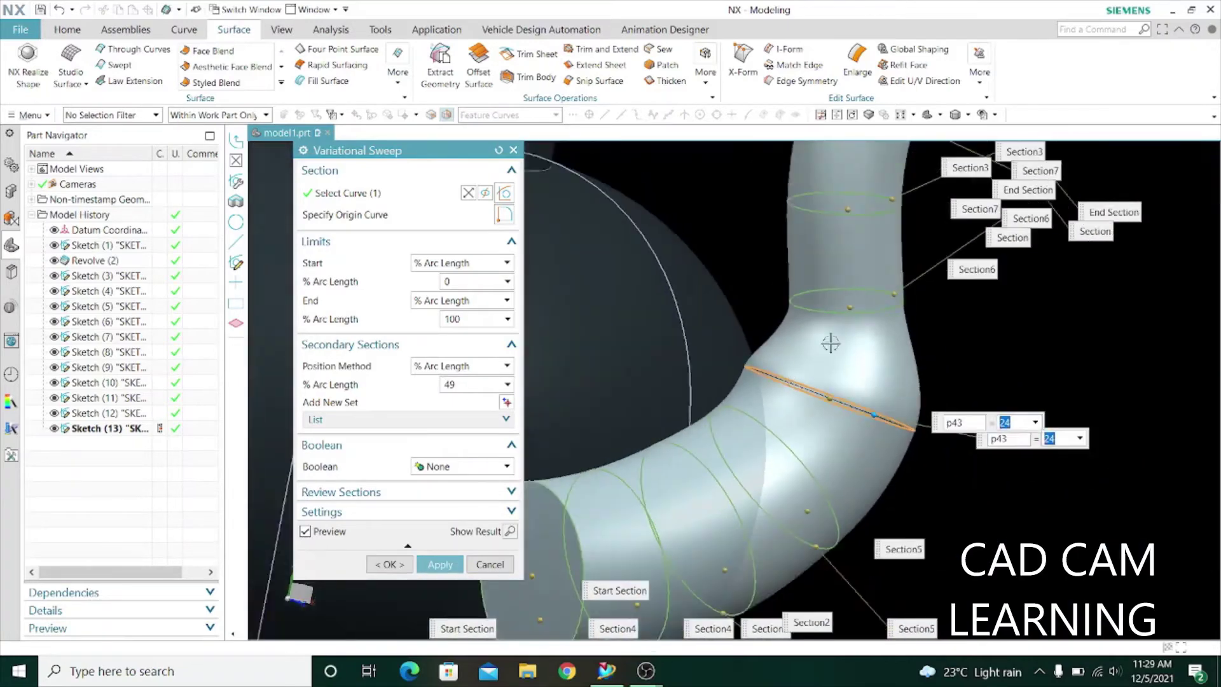
Step: Set the 61.25% section to radius 24
left_click(850, 299)
scroll(850, 299, "up", 3)
left_click(856, 286)
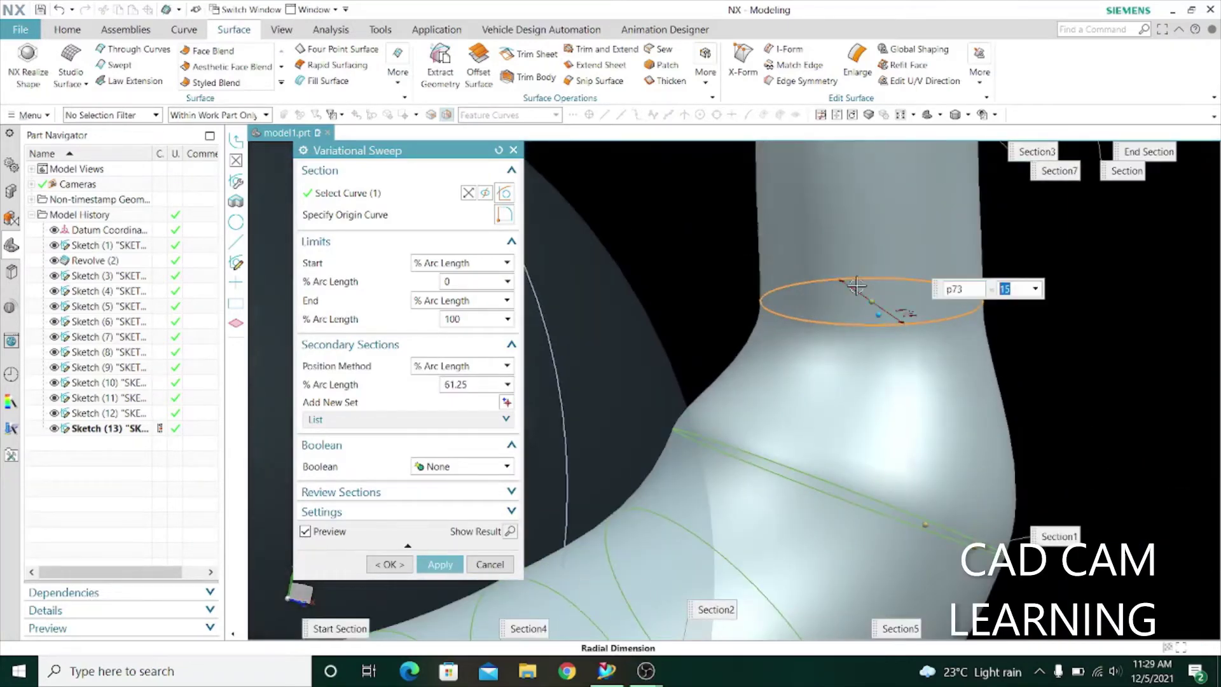
type("4")
key("Return")
scroll(844, 431, "down", 2)
scroll(844, 431, "down", 3)
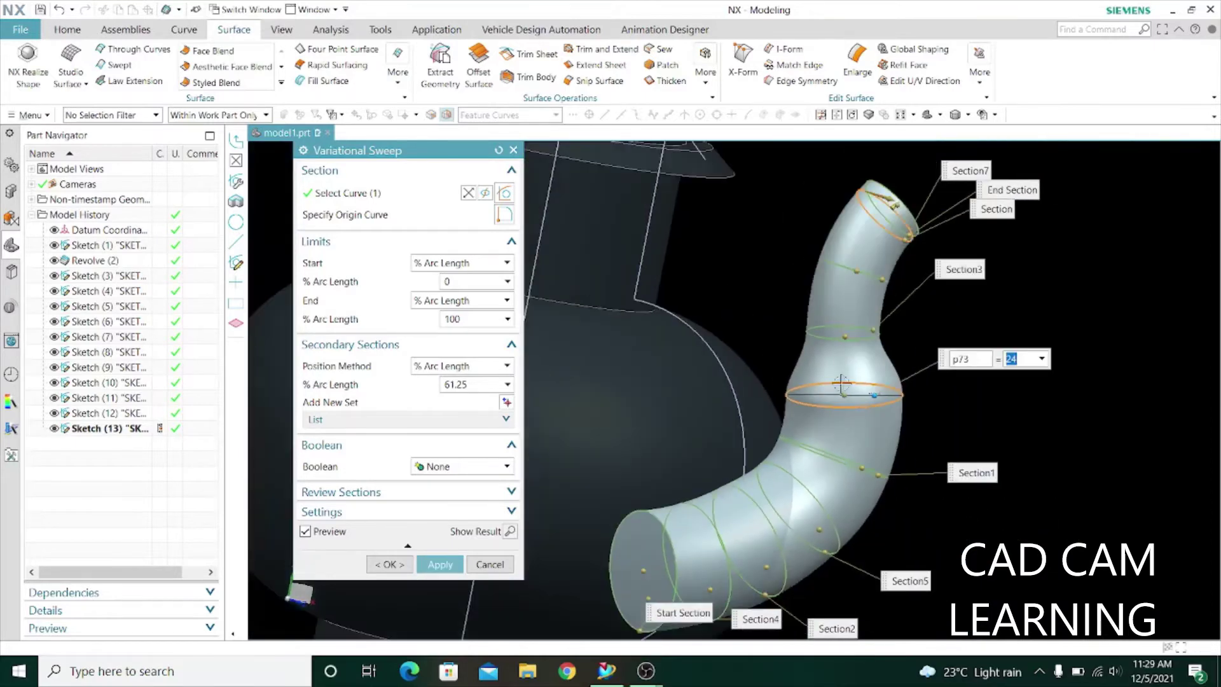
scroll(956, 294, "up", 5)
Step: Widen the 73.5% section to radius 23
left_click(956, 294)
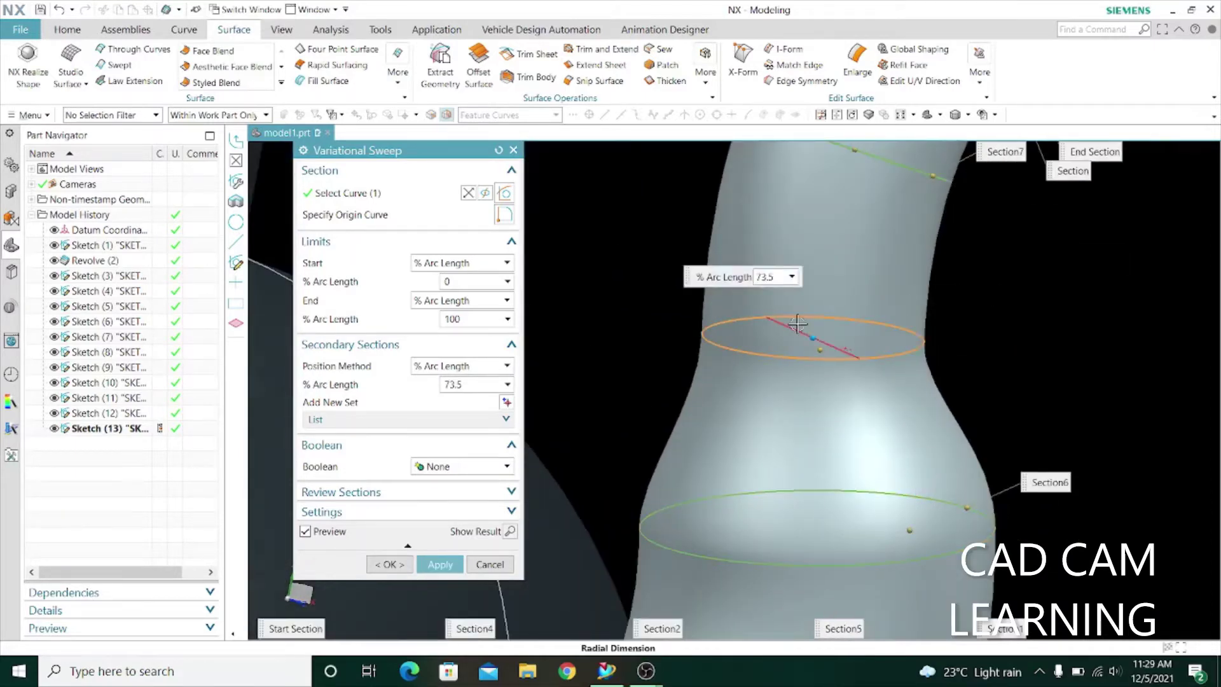
left_click(798, 324)
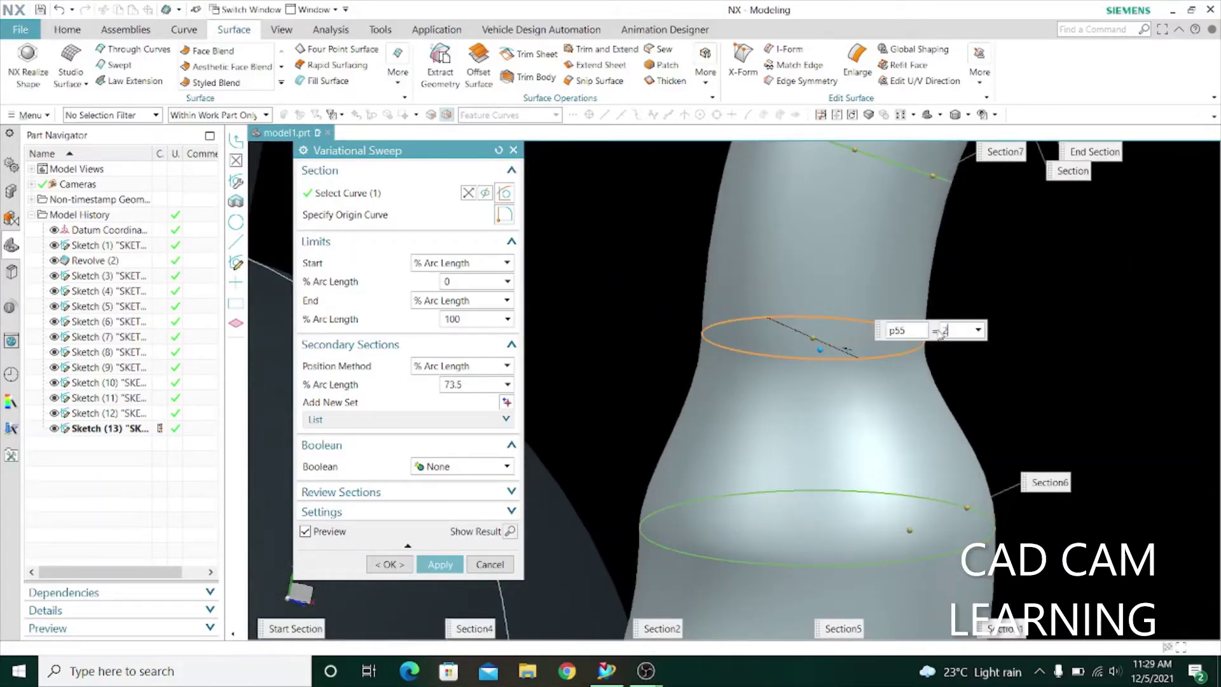
type("3")
key("Return")
scroll(750, 448, "down", 3)
scroll(774, 314, "up", 2)
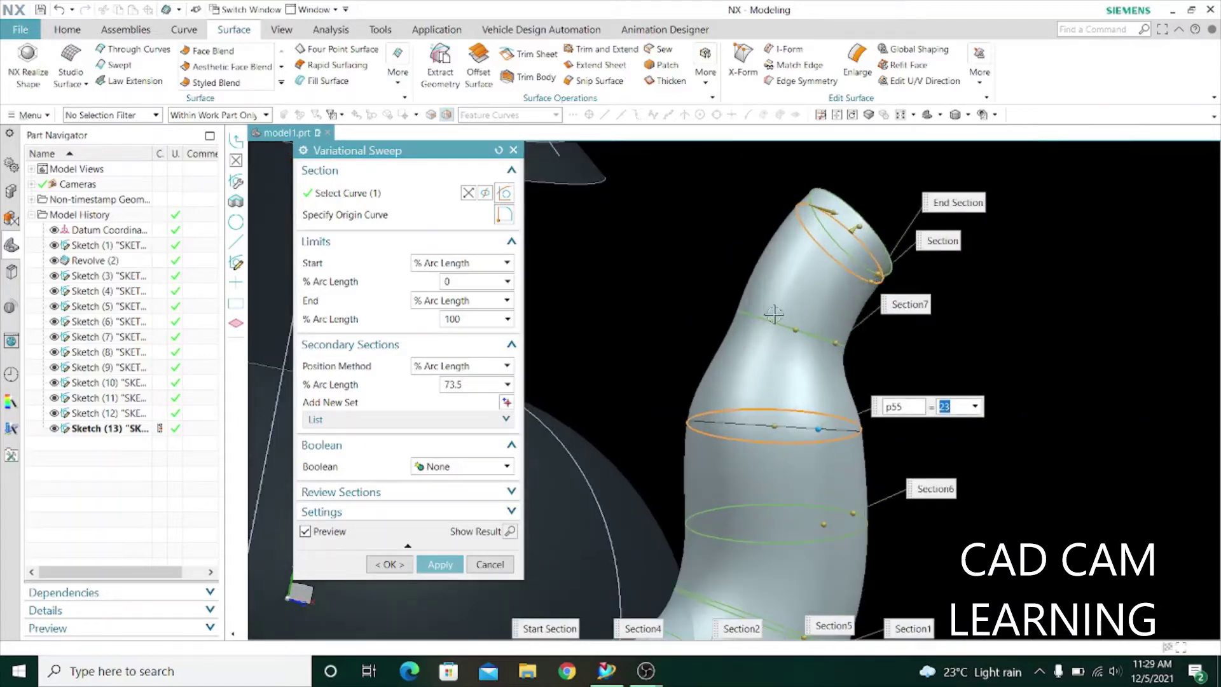
Step: Give the 85.75% section near the spout tip radius 18
left_click(918, 304)
scroll(784, 346, "down", 3)
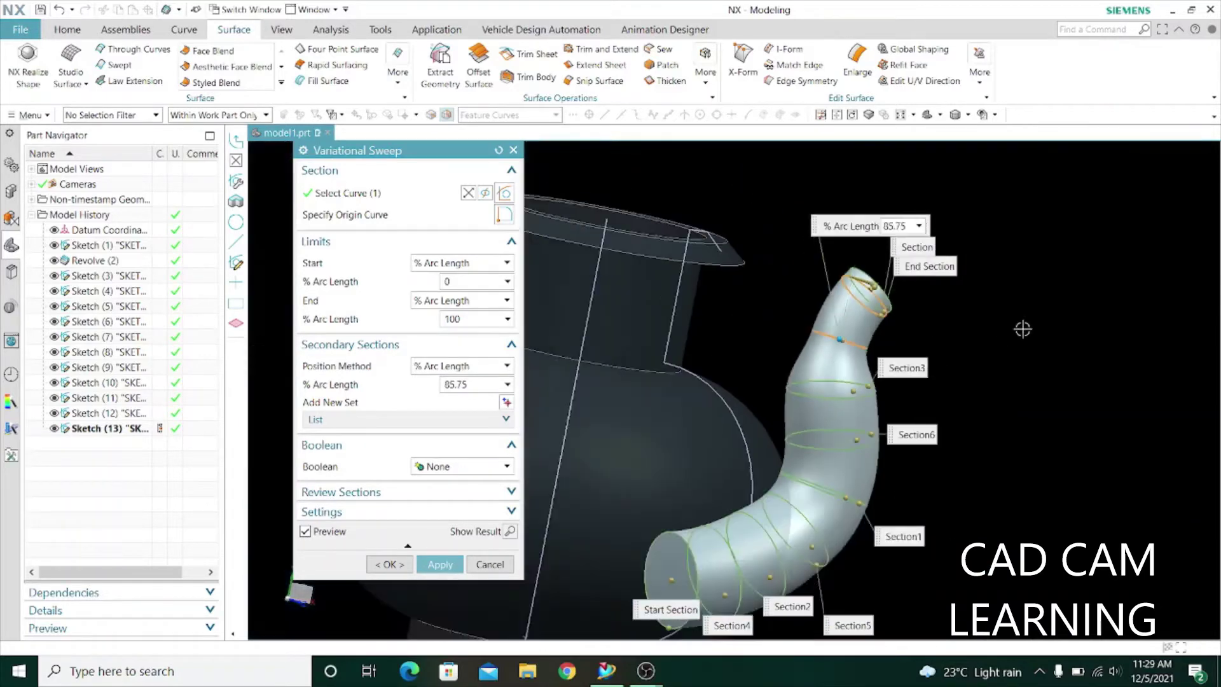
middle_click_drag(1022, 327, 1022, 350)
scroll(851, 290, "up", 3)
left_click(850, 291)
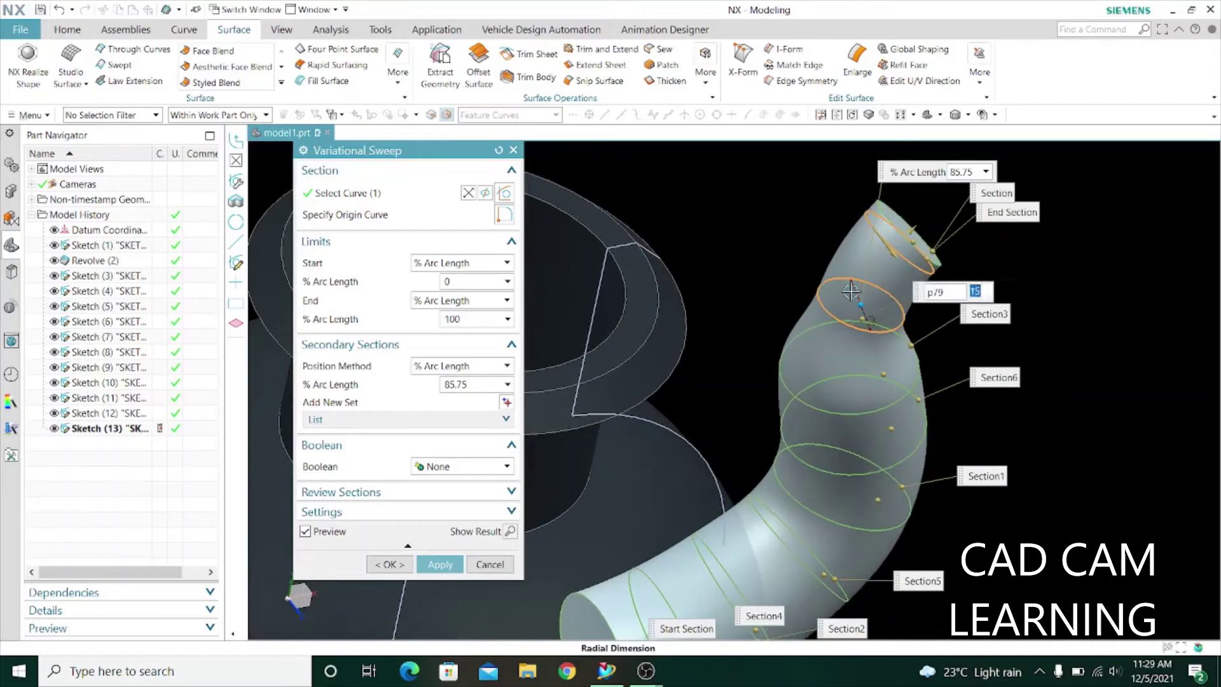
type("22")
key("Return")
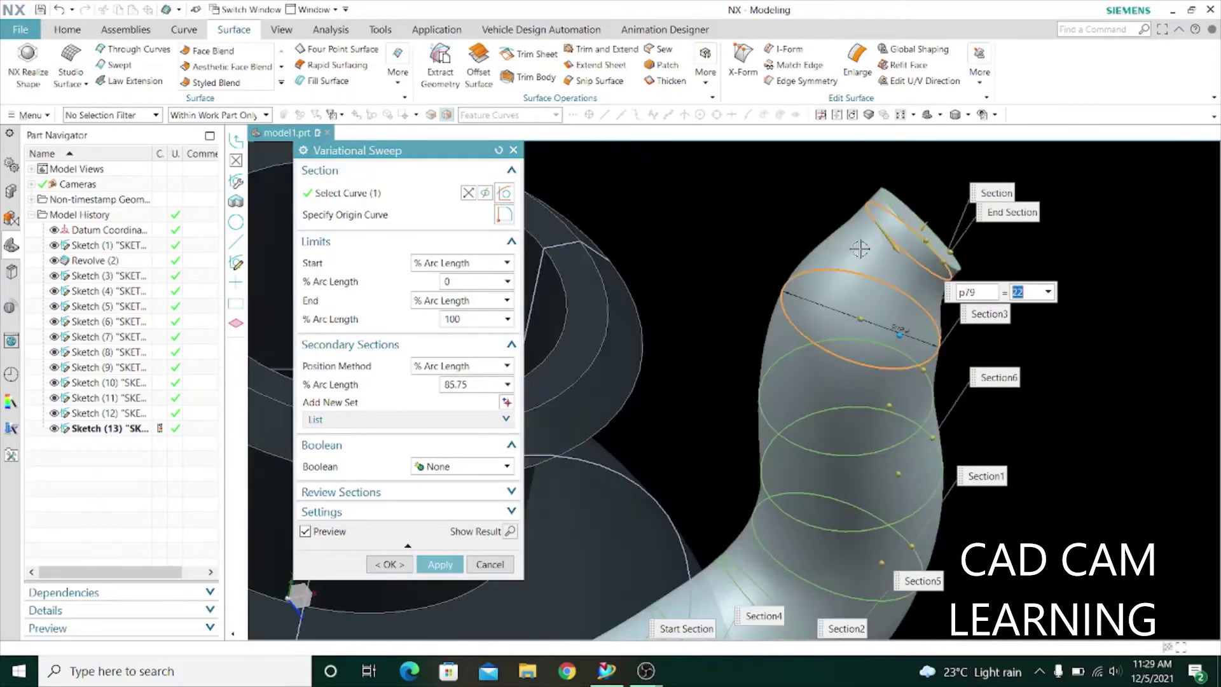
middle_click_drag(906, 284, 857, 254)
type("8")
key("Return")
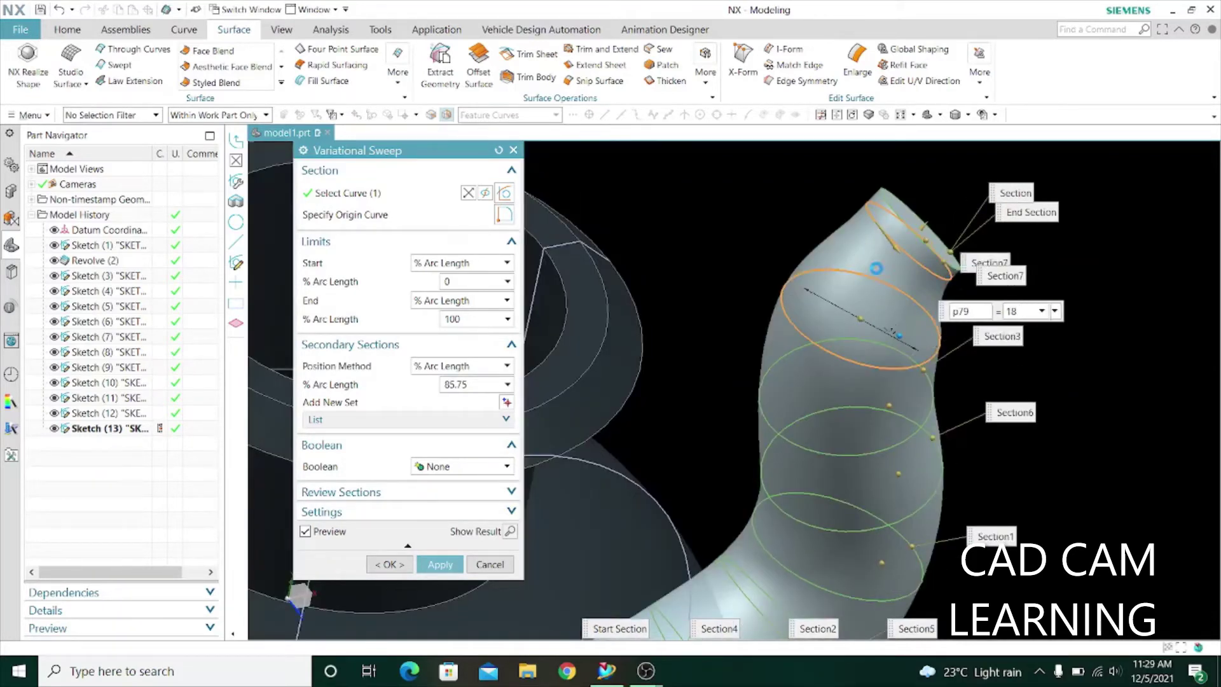
middle_click_drag(876, 269, 784, 299)
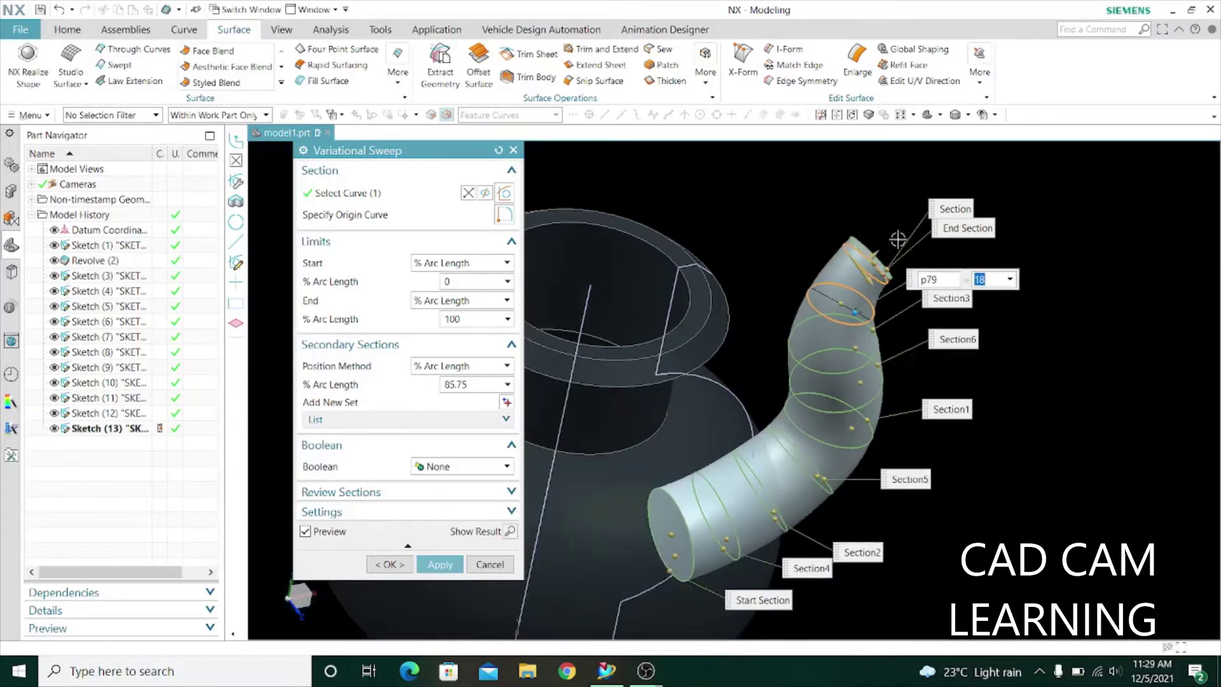
scroll(916, 248, "up", 3)
Step: Select the end section at the spout tip and view the whole teapot
left_click(943, 265)
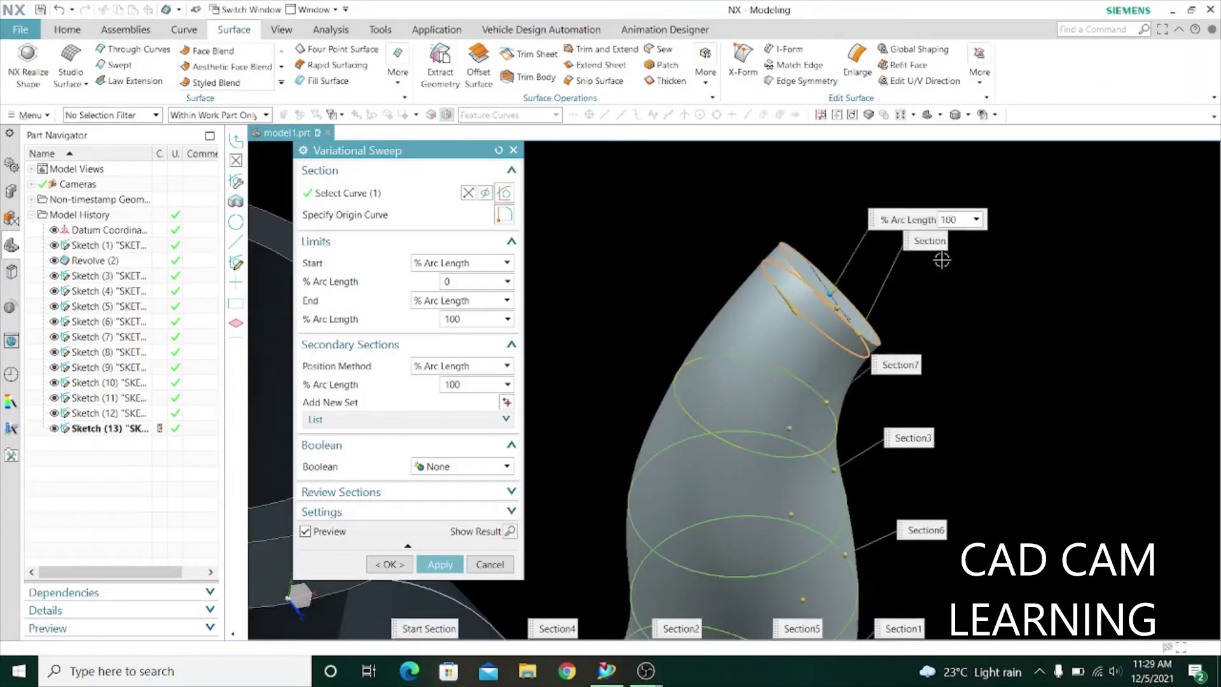
scroll(899, 294, "down", 3)
mouse_move(899, 294)
middle_mouse_down()
mouse_move(964, 323)
mouse_move(915, 449)
middle_mouse_up()
scroll(914, 449, "up", 2)
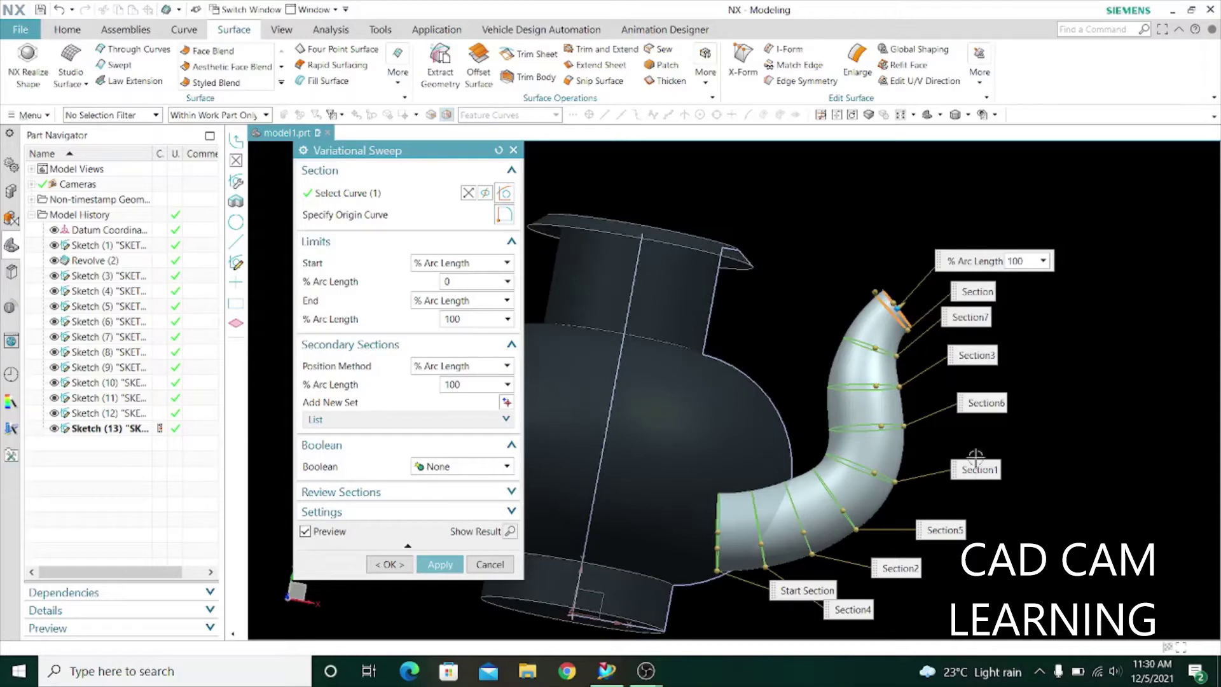
Step: Reselect the 73.5%, 61.25% and 49% section rings and enter a new radius
left_click(981, 360)
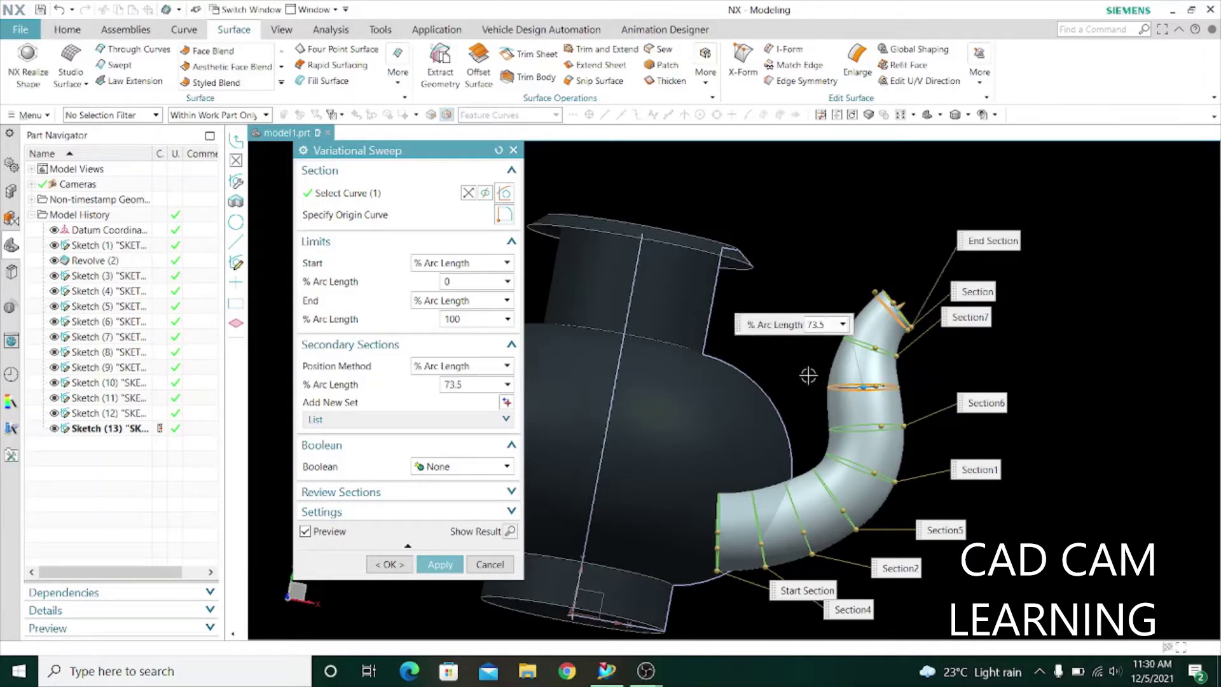
middle_click_drag(808, 375, 826, 388)
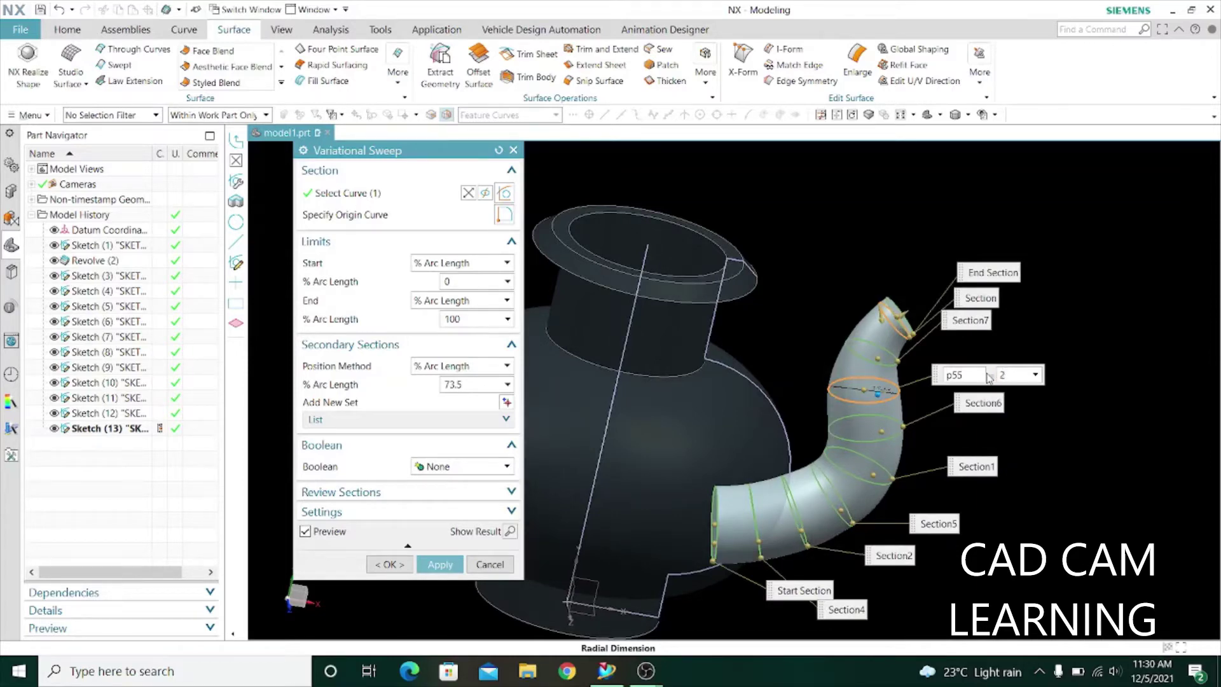
type("1")
scroll(989, 378, "up", 2)
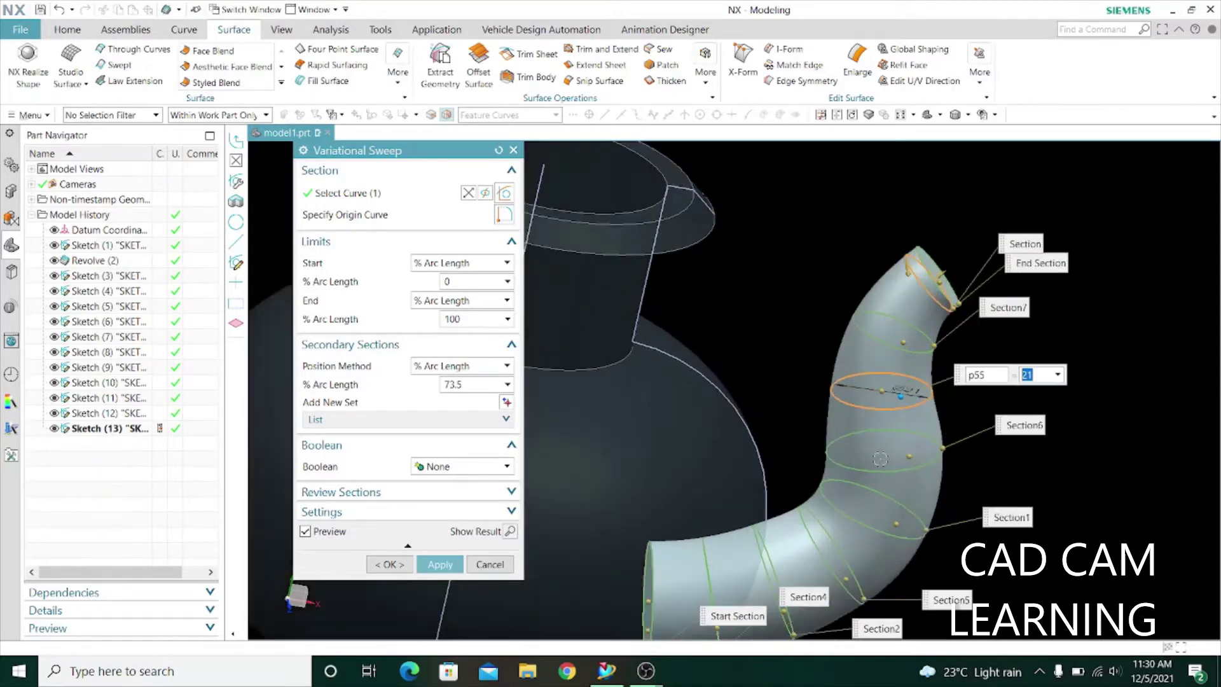
left_click(1017, 426)
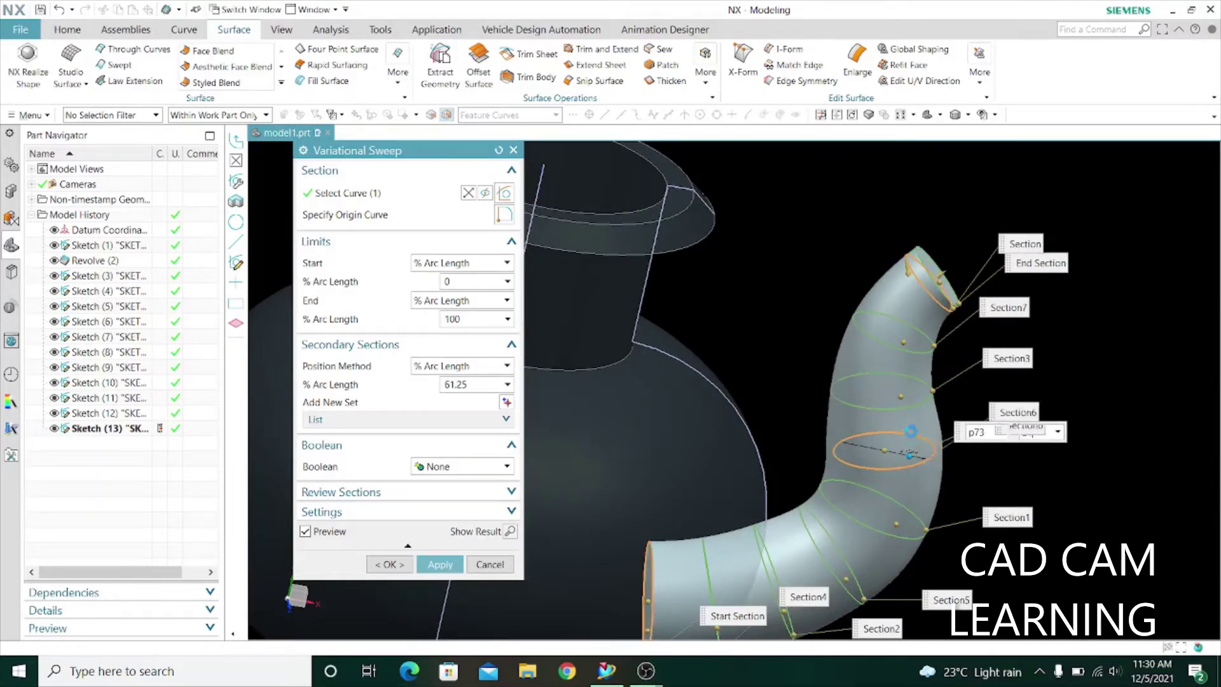
scroll(809, 339, "down", 3)
left_click(982, 460)
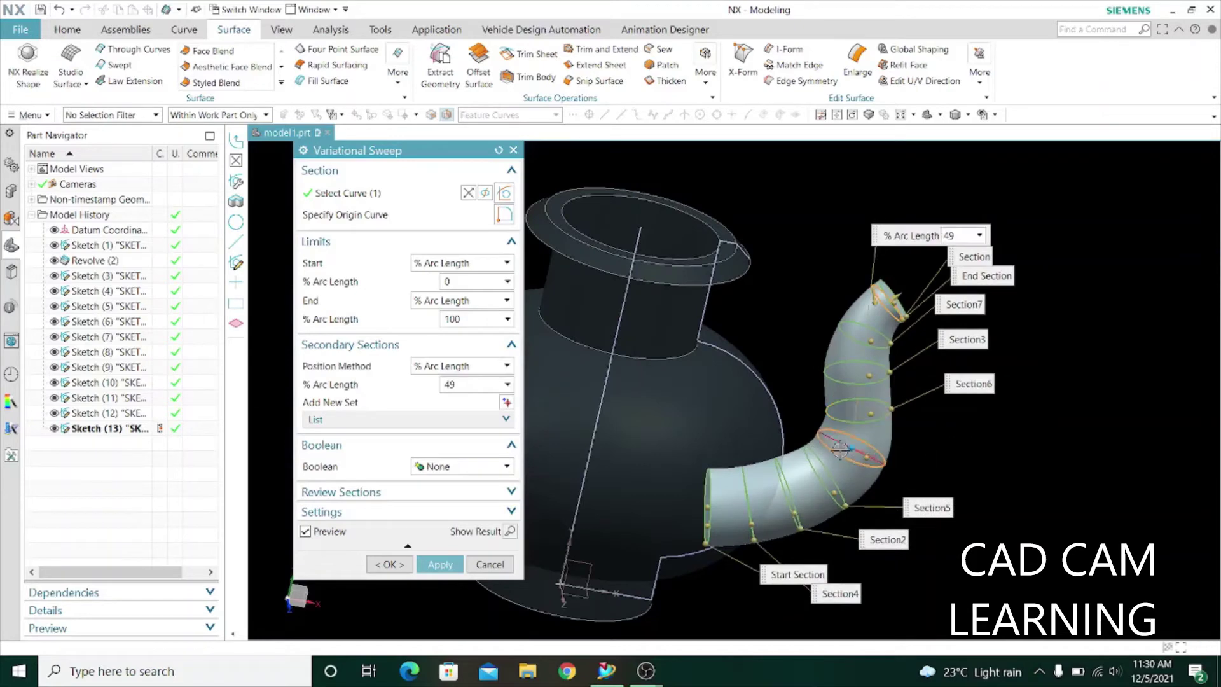
type("20")
key("Return")
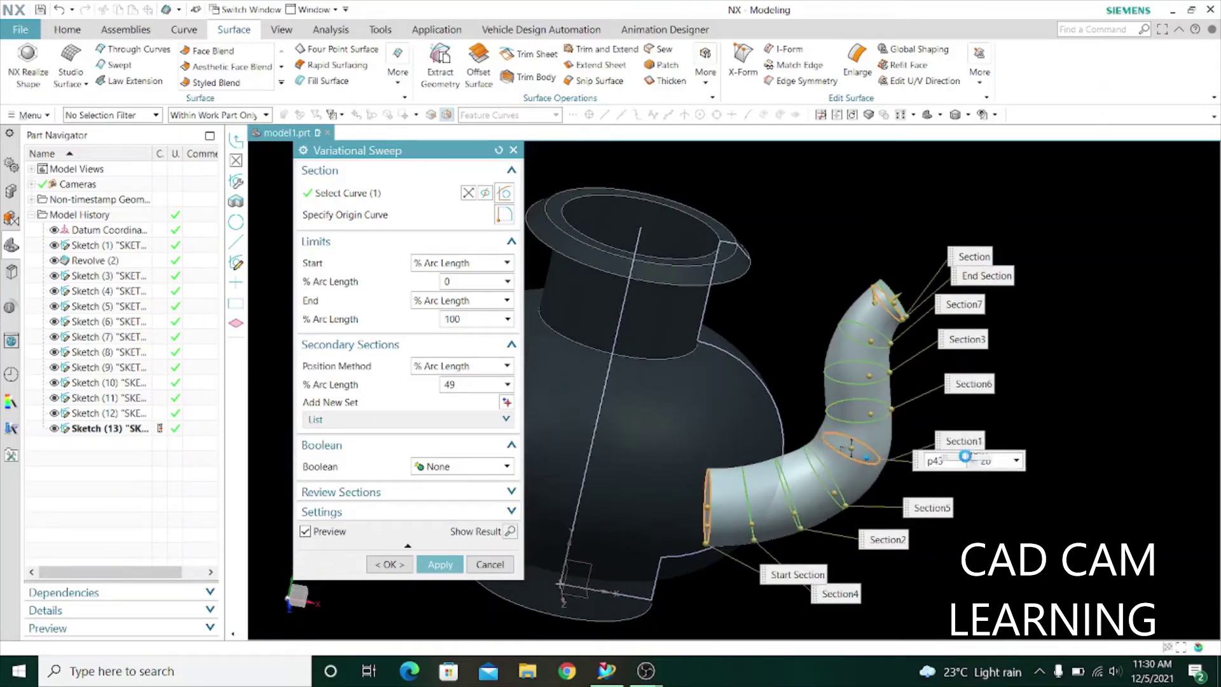
Step: Apply radius 21 at 73.5% and 22 at 49%, then check the regenerated sweep
type("21")
key("Return")
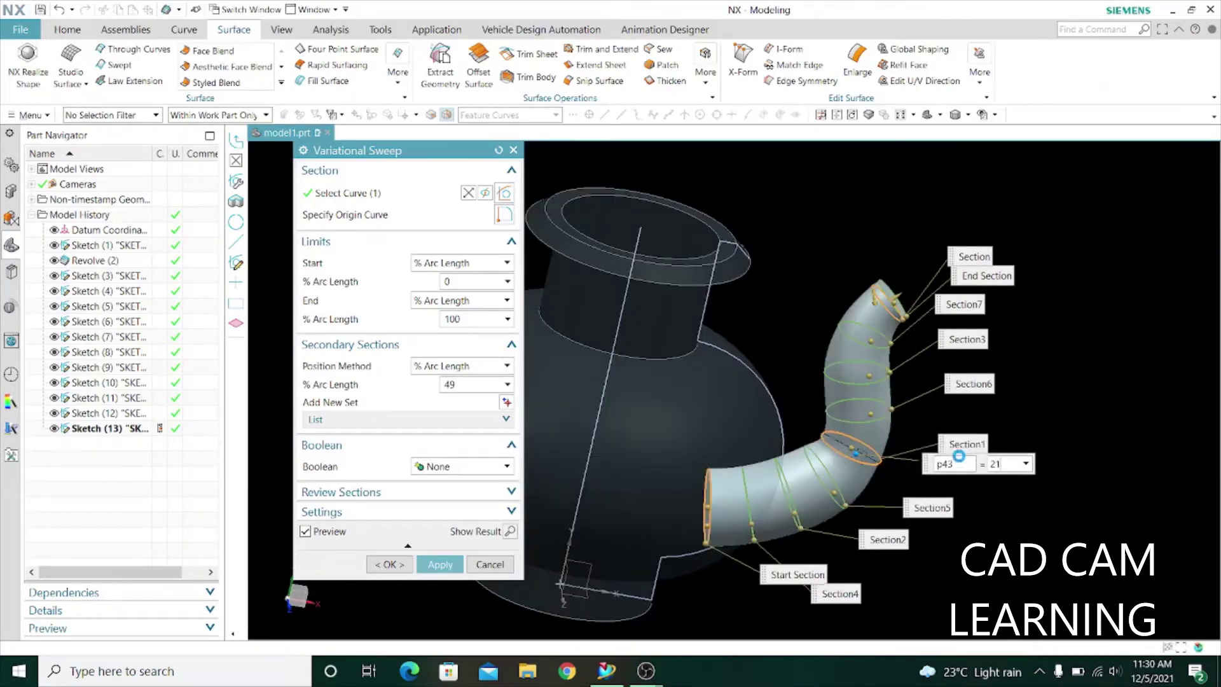
middle_click_drag(1030, 553, 1016, 518)
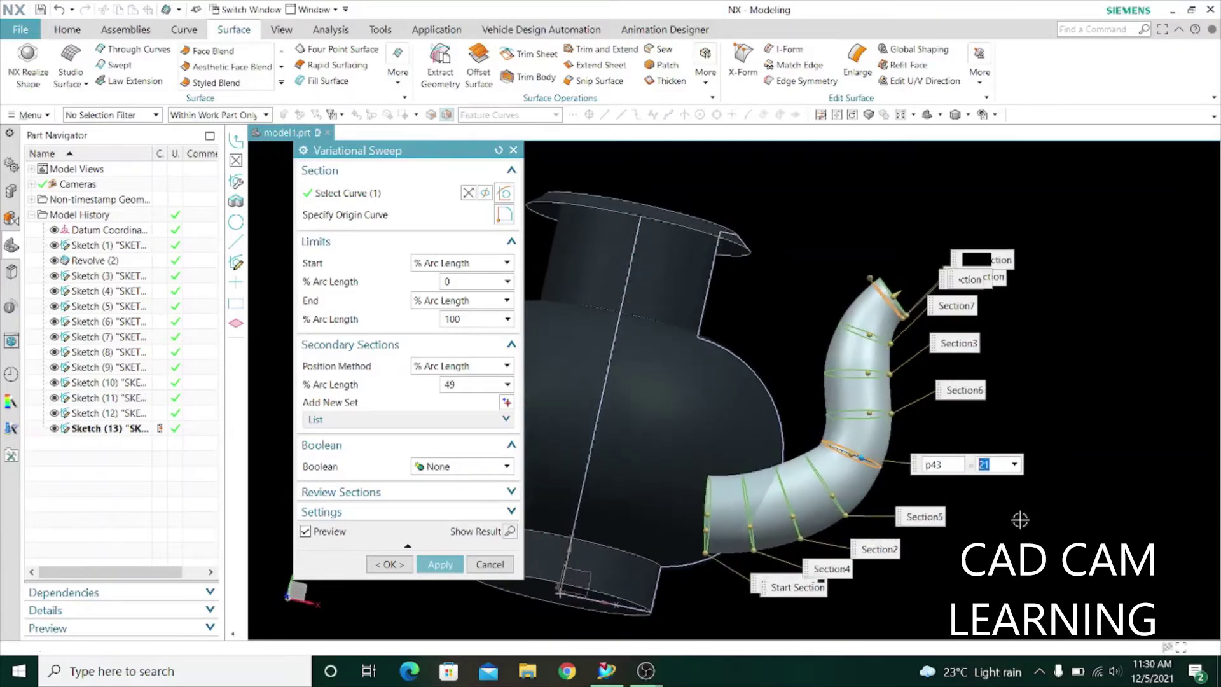
type("22")
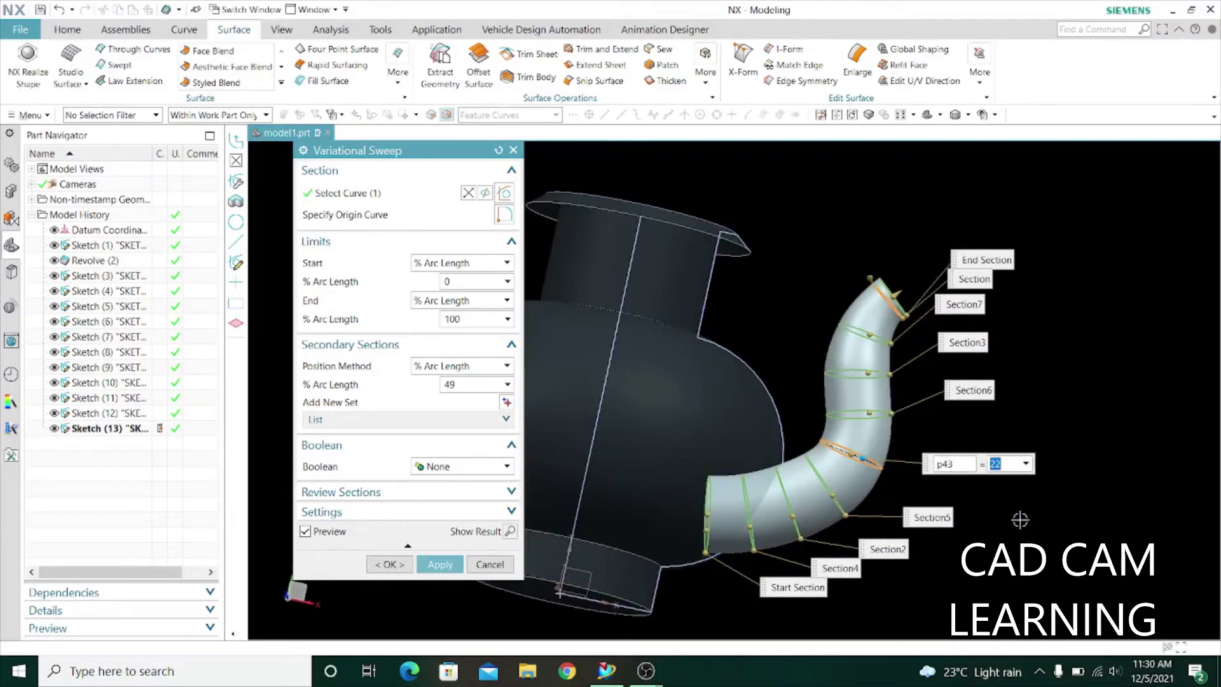
middle_click_drag(1020, 519, 1037, 514)
mouse_move(1055, 455)
middle_mouse_down()
mouse_move(932, 363)
mouse_move(918, 322)
mouse_move(891, 346)
mouse_move(926, 362)
mouse_move(1062, 357)
middle_mouse_up()
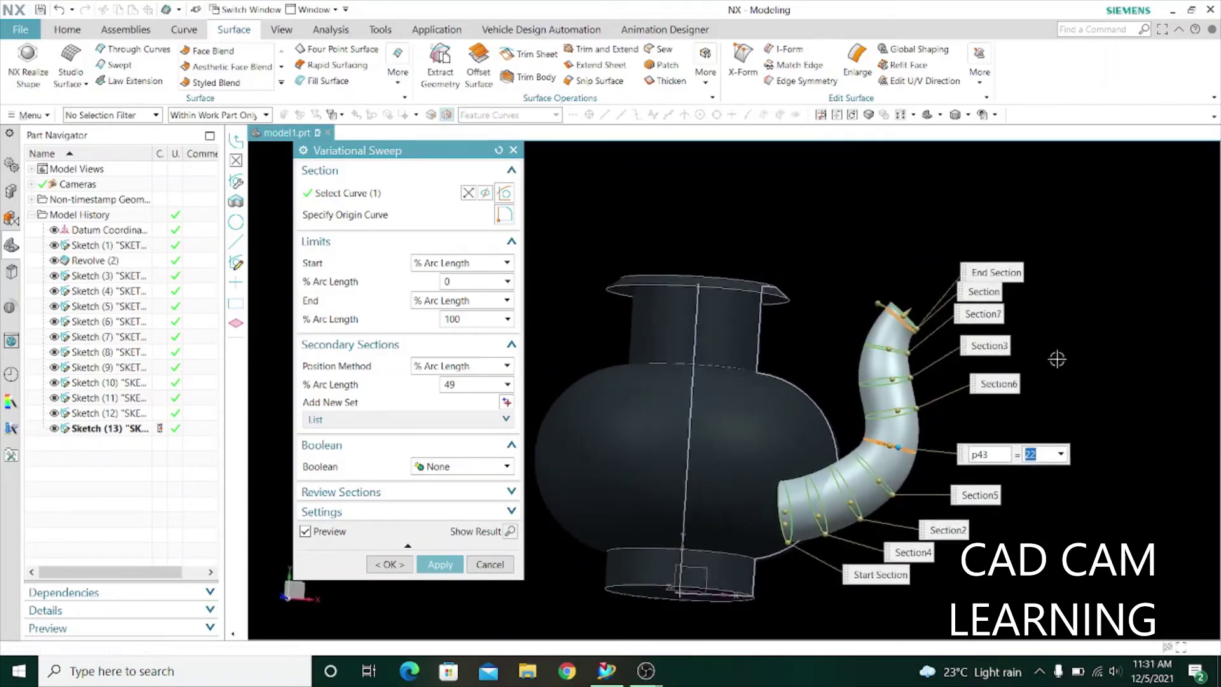
scroll(1037, 382, "up", 3)
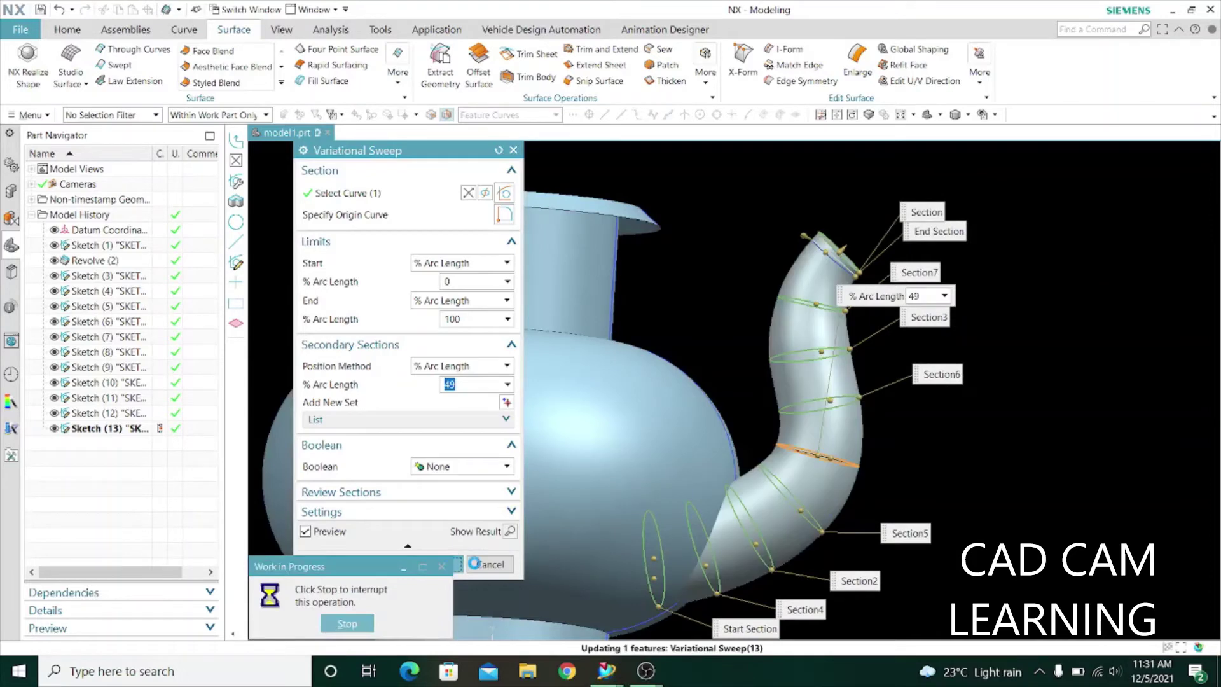
Step: Close the sweep, reshape the spout path spline with an extra point, and finish the sketch
middle_click_drag(820, 433, 845, 541)
key("Escape")
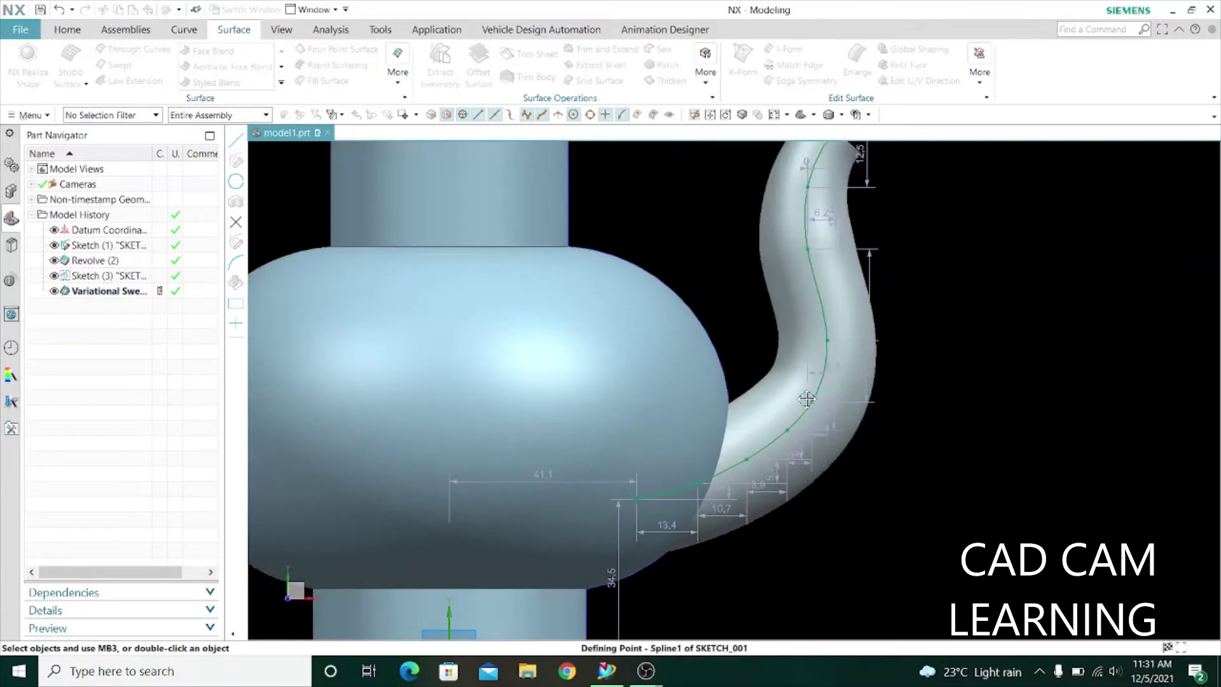
left_click_drag(802, 394, 813, 398)
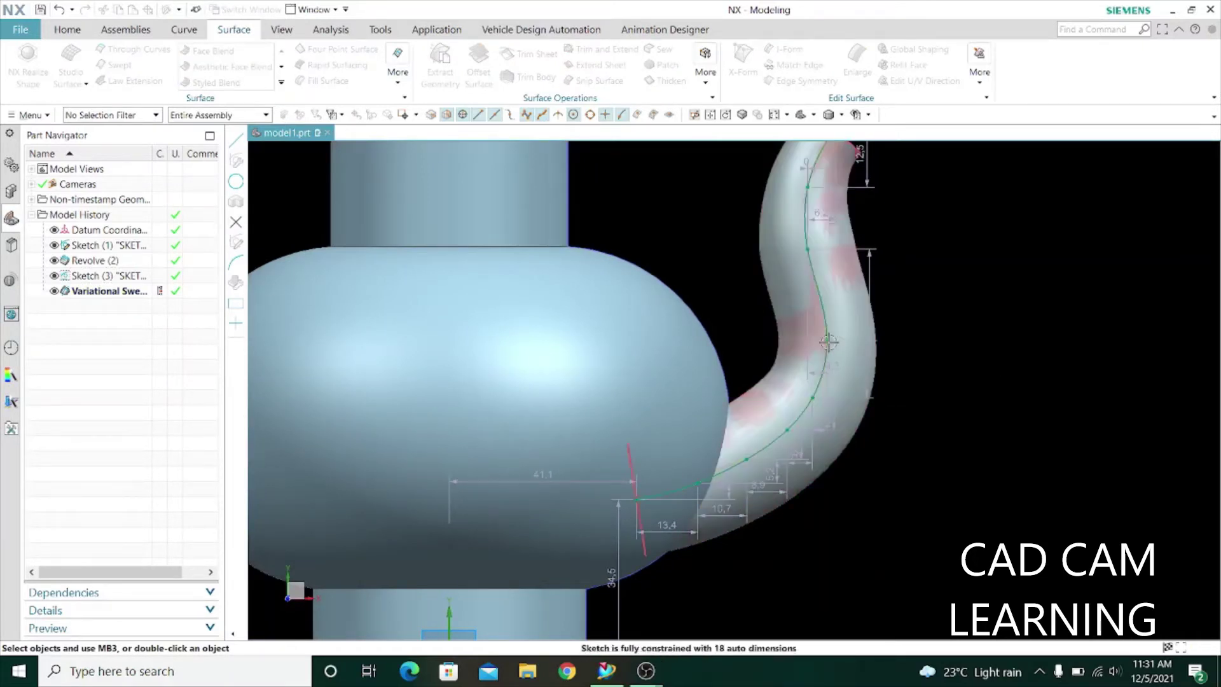
left_click(813, 342)
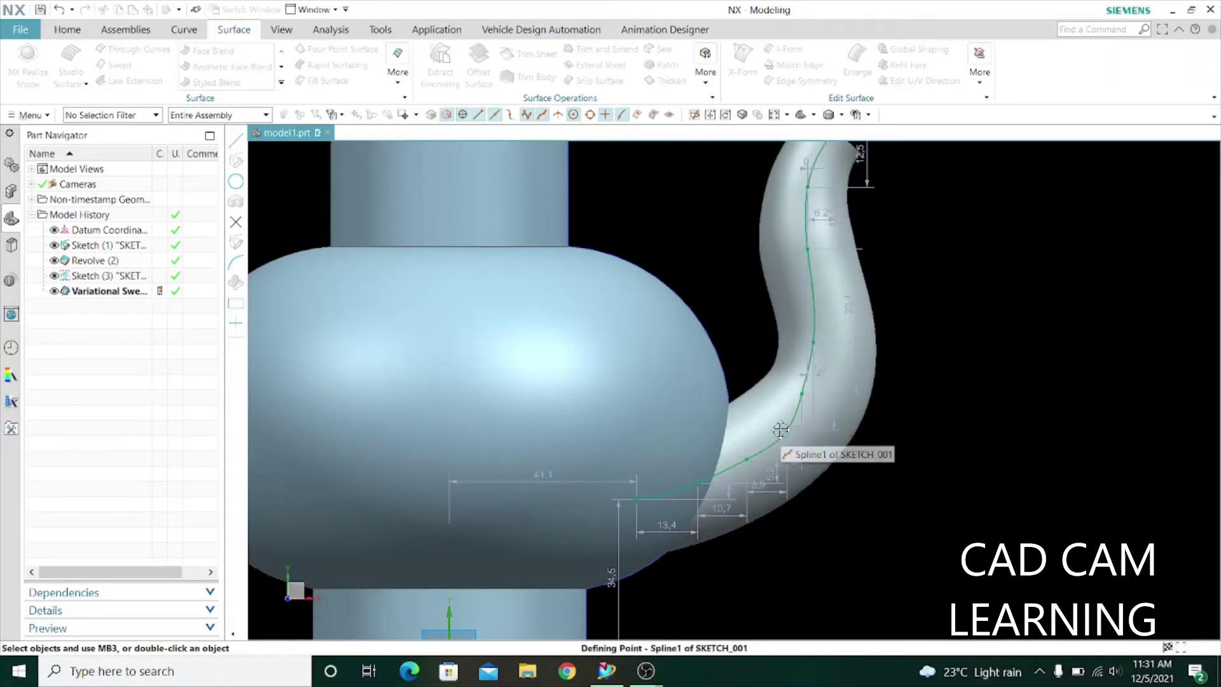
left_click_drag(788, 432, 779, 428)
scroll(780, 428, "up", 2)
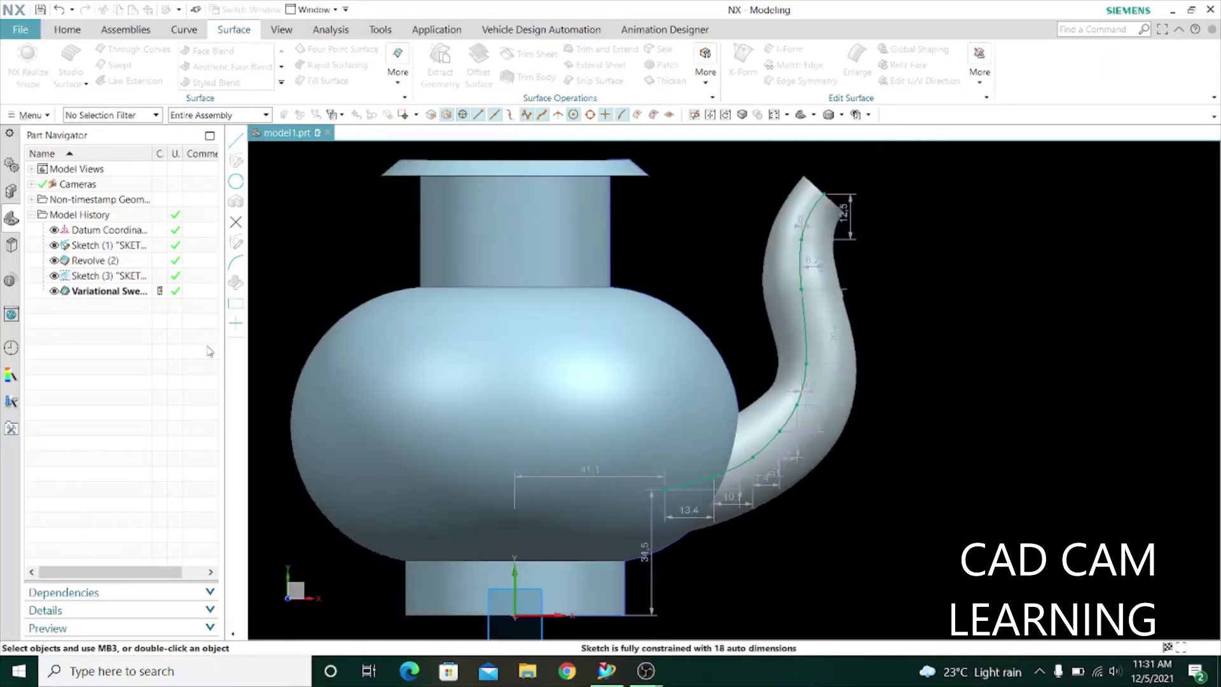
left_click(67, 29)
left_click(21, 63)
mouse_move(655, 375)
middle_mouse_down()
mouse_move(832, 442)
mouse_move(827, 469)
mouse_move(794, 461)
mouse_move(822, 470)
middle_mouse_up()
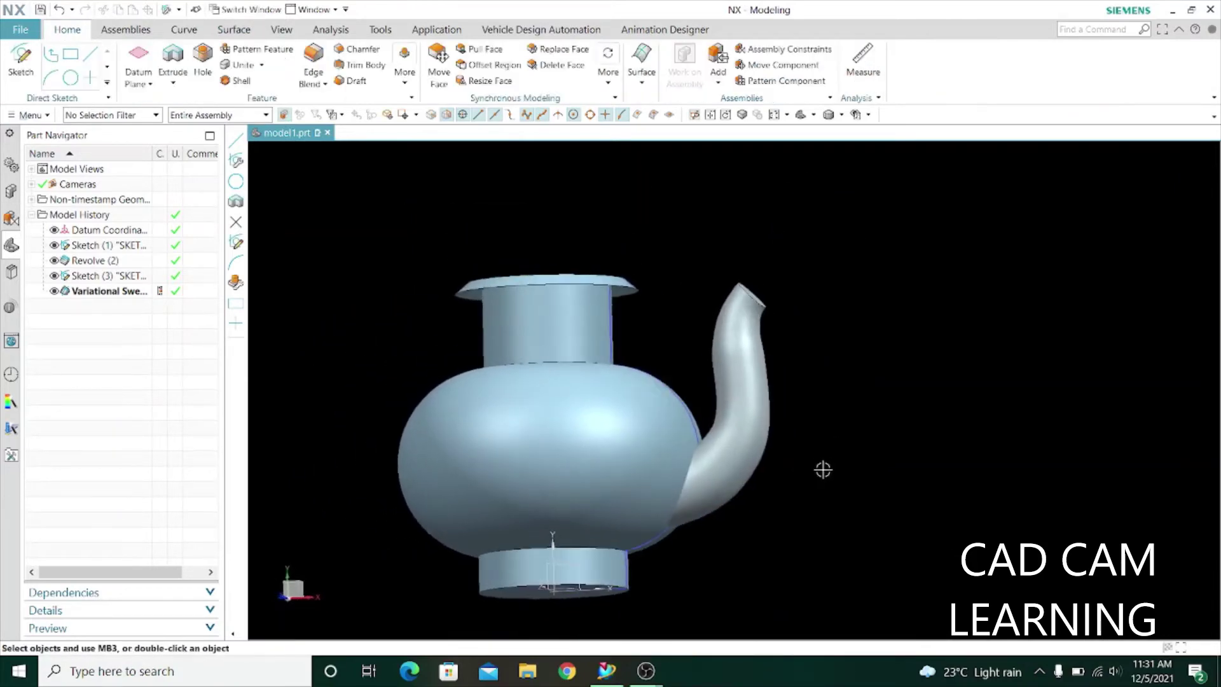
Step: Edit Sketch (3) again, dragging the spout path spline into a new curve
double_click(99, 277)
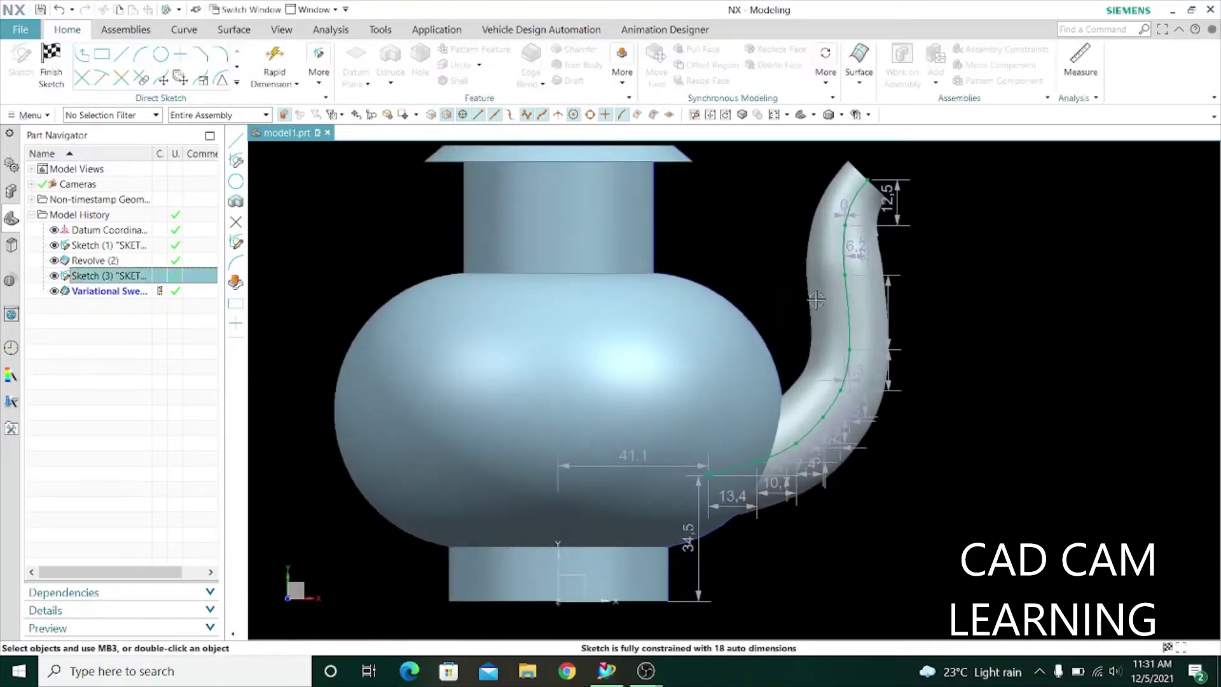
scroll(795, 316, "up", 2)
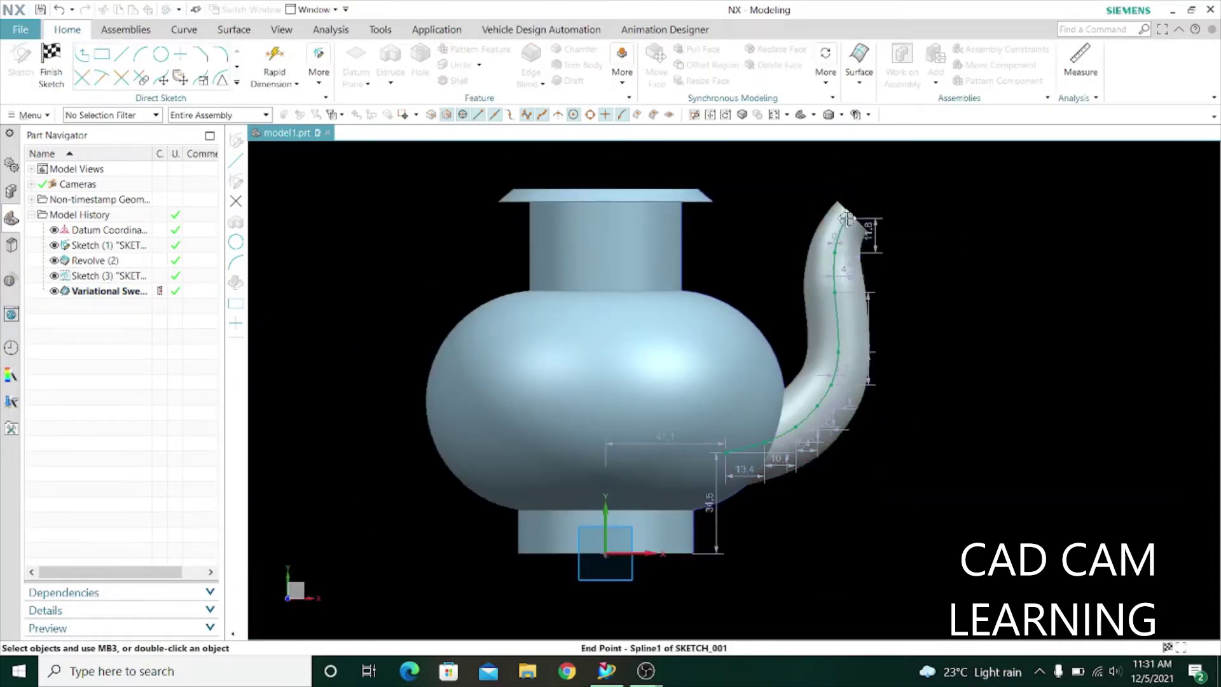
scroll(799, 275, "down", 2)
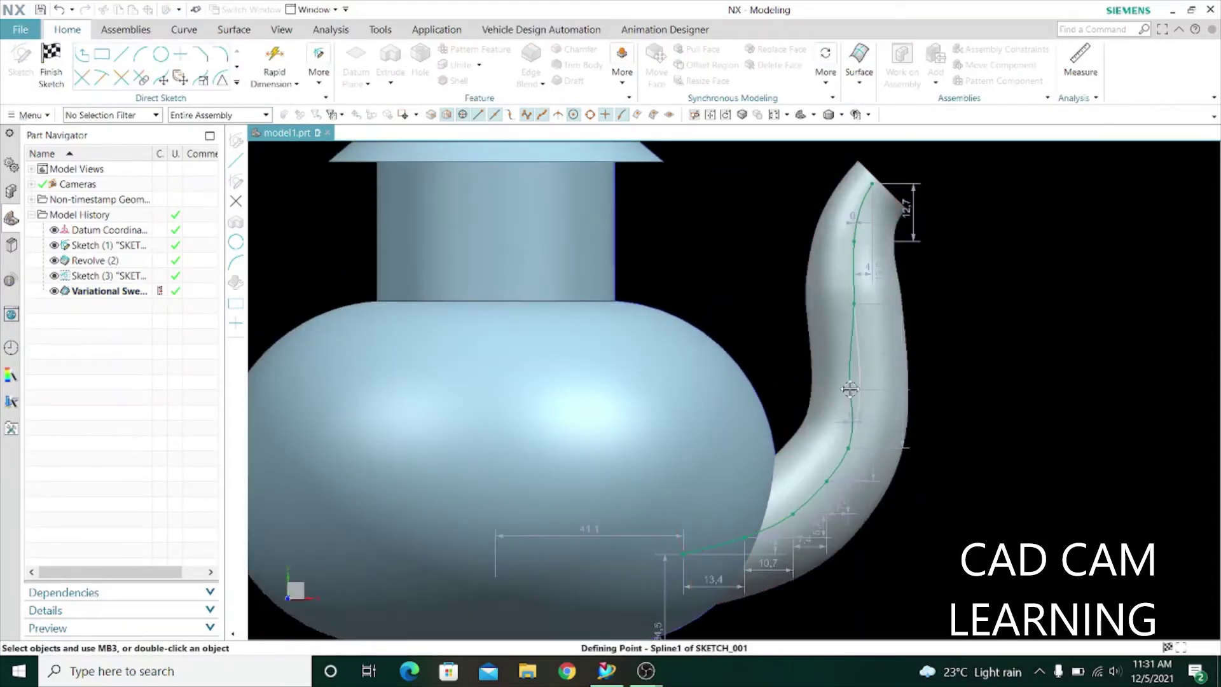
left_click_drag(857, 388, 848, 441)
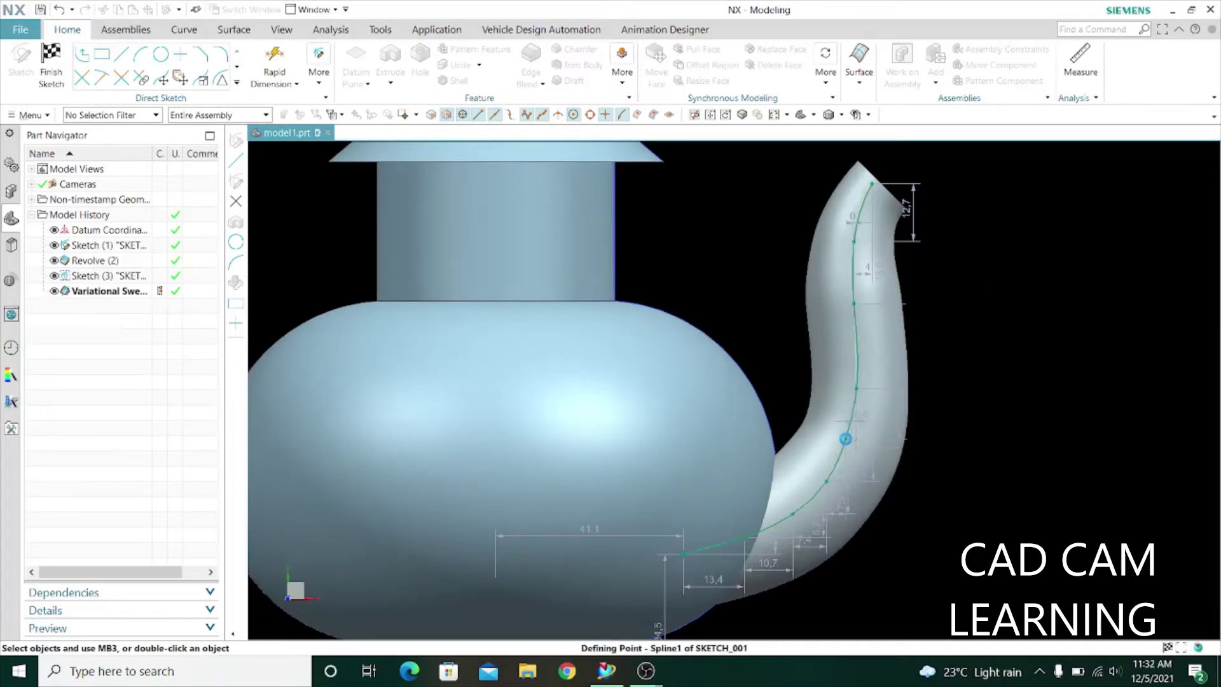
left_click_drag(826, 484, 767, 515)
left_click(49, 72)
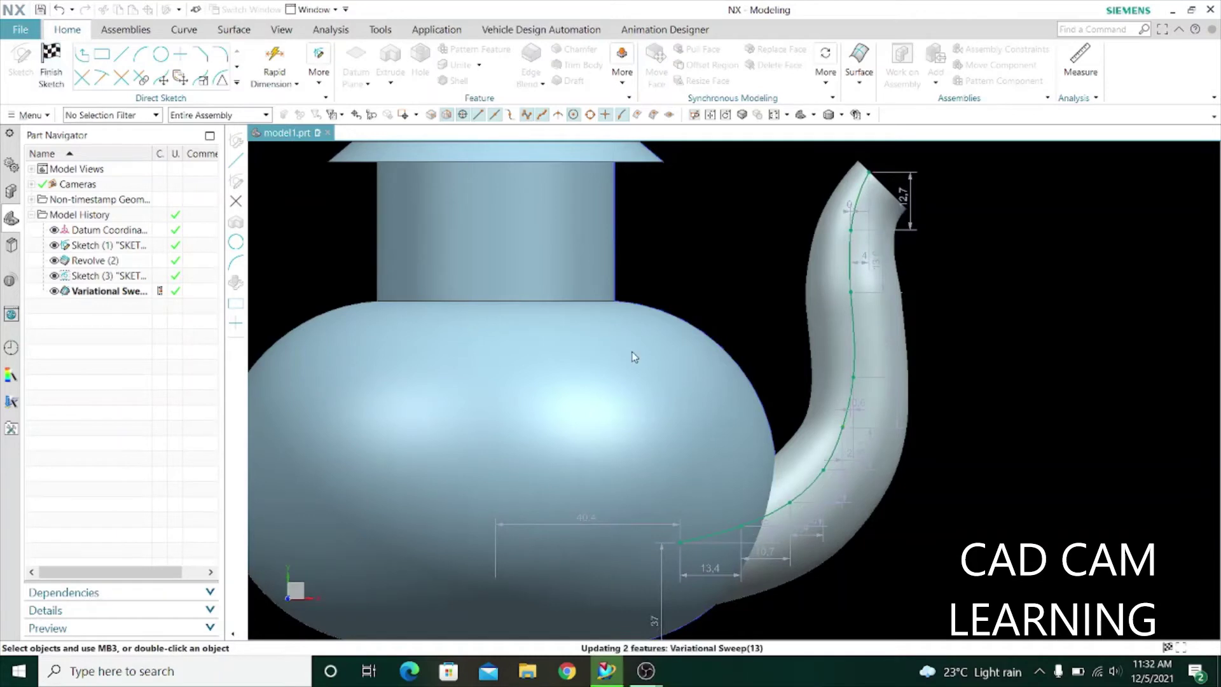
mouse_move(839, 363)
middle_mouse_down()
mouse_move(867, 363)
mouse_move(882, 393)
middle_mouse_up()
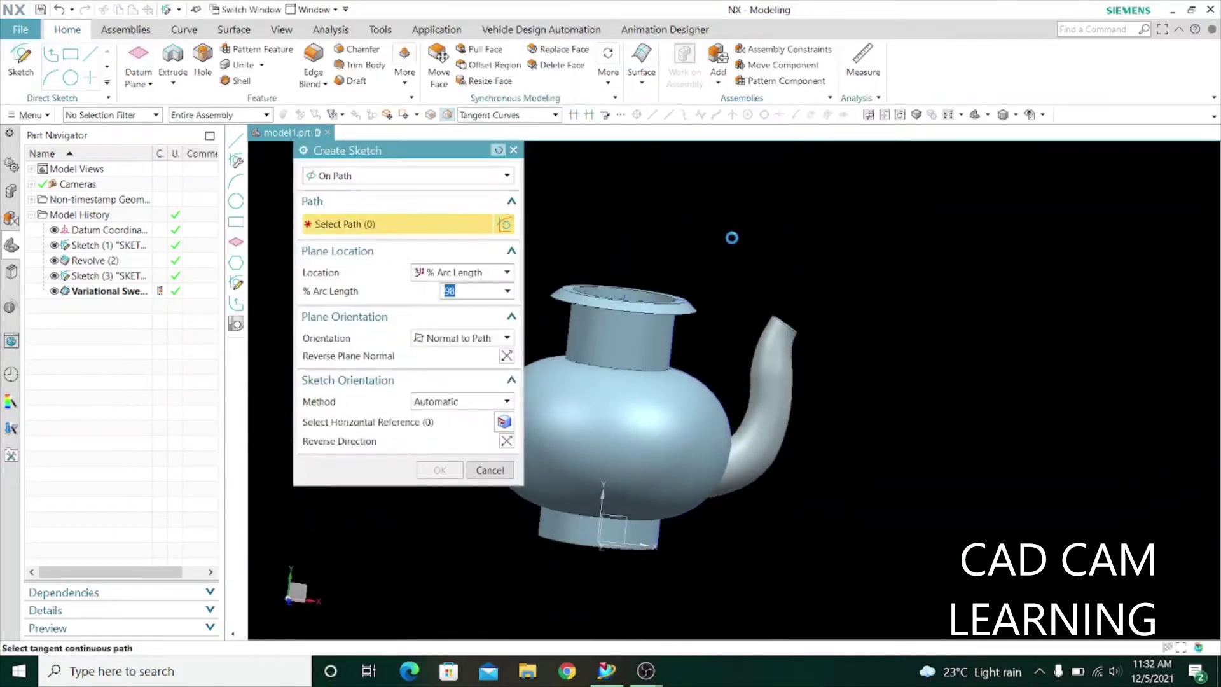
Step: Create Sketch (5) with a single angled line across the spout near its tip
left_click(441, 318)
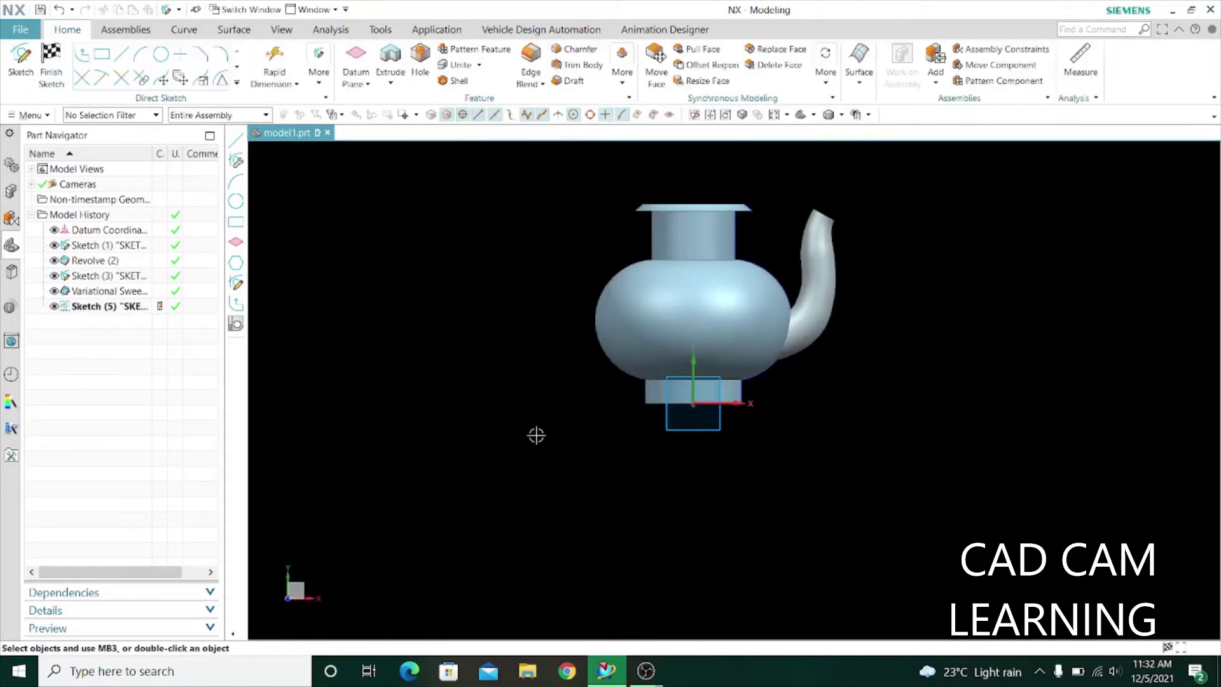
scroll(843, 180, "up", 3)
scroll(842, 180, "up", 3)
key("l")
scroll(730, 283, "up", 2)
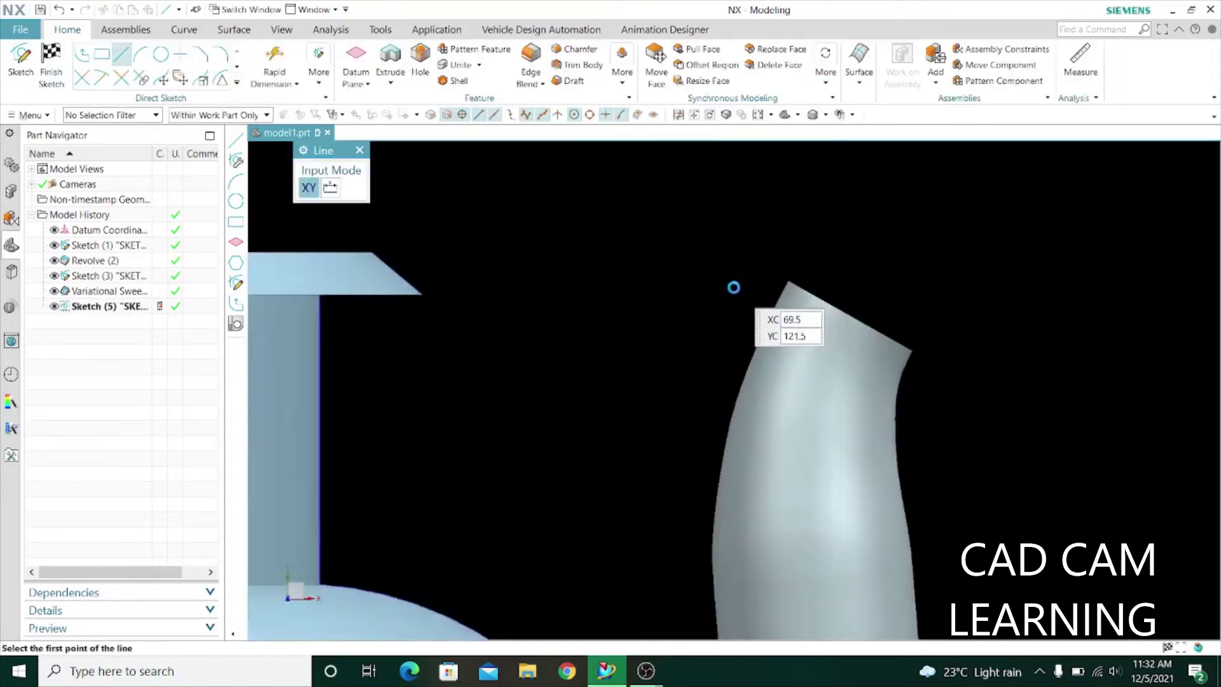
scroll(727, 289, "up", 2)
left_click(1023, 399)
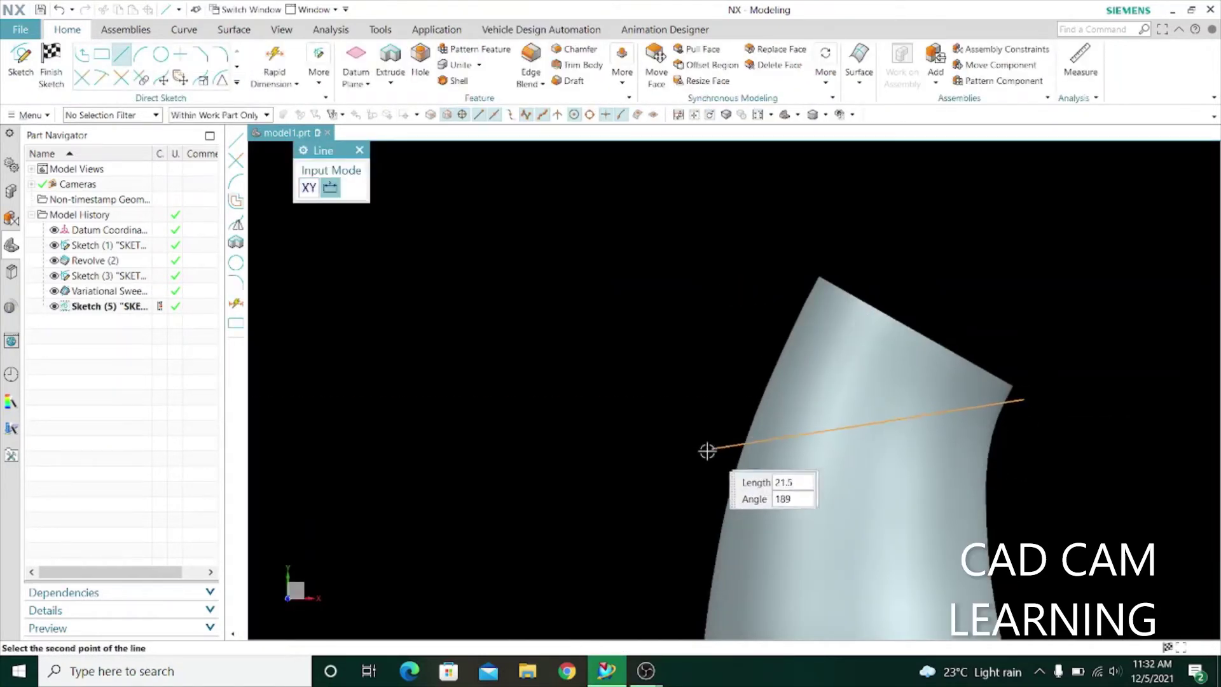
left_click(695, 462)
left_click(359, 150)
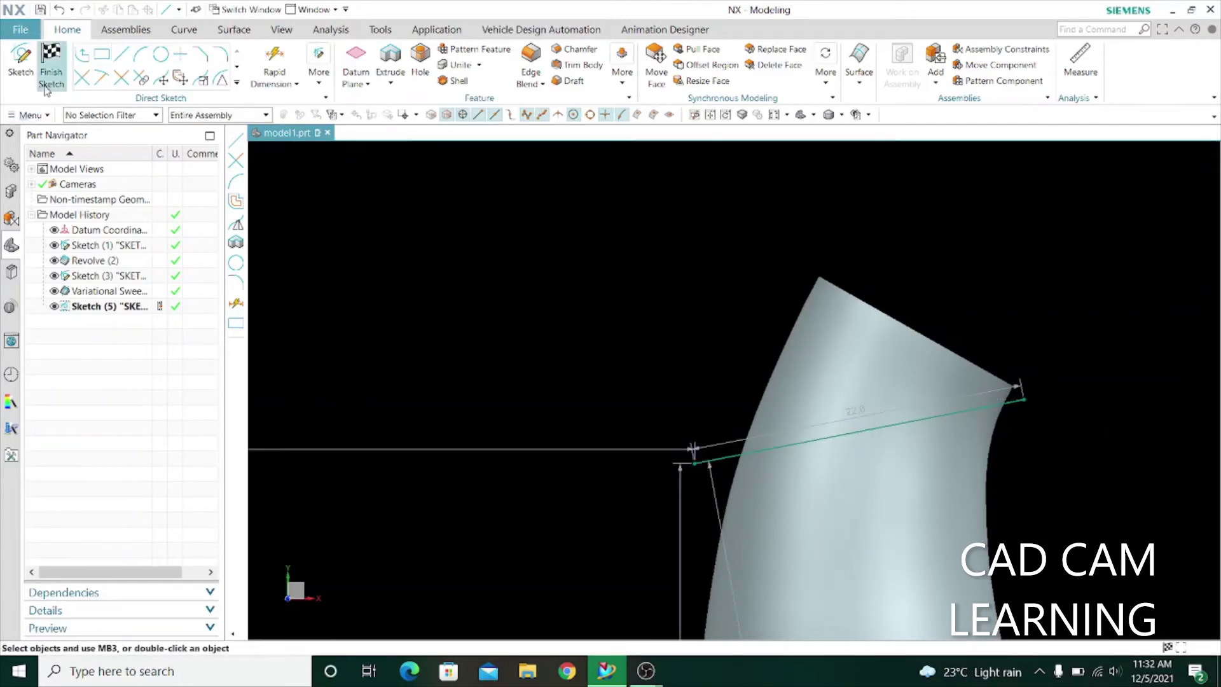
left_click(51, 70)
middle_click_drag(1044, 406, 922, 445)
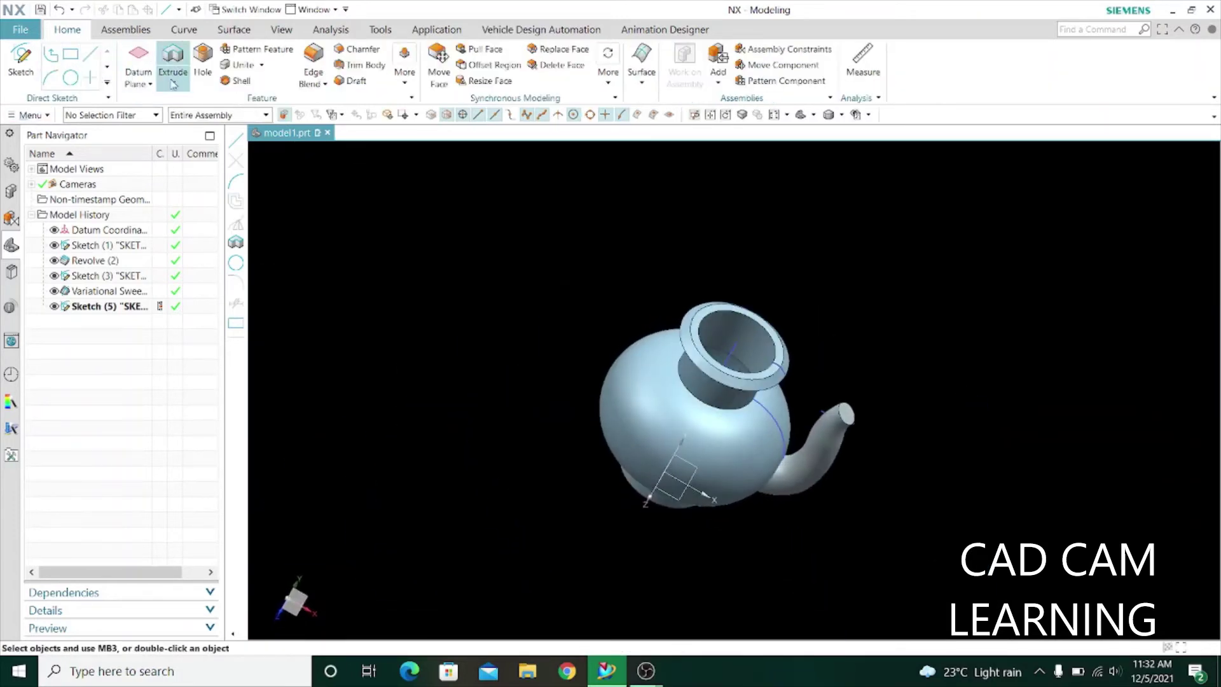
Step: Delete the spout's end cap face
left_click(563, 65)
scroll(853, 376, "down", 3)
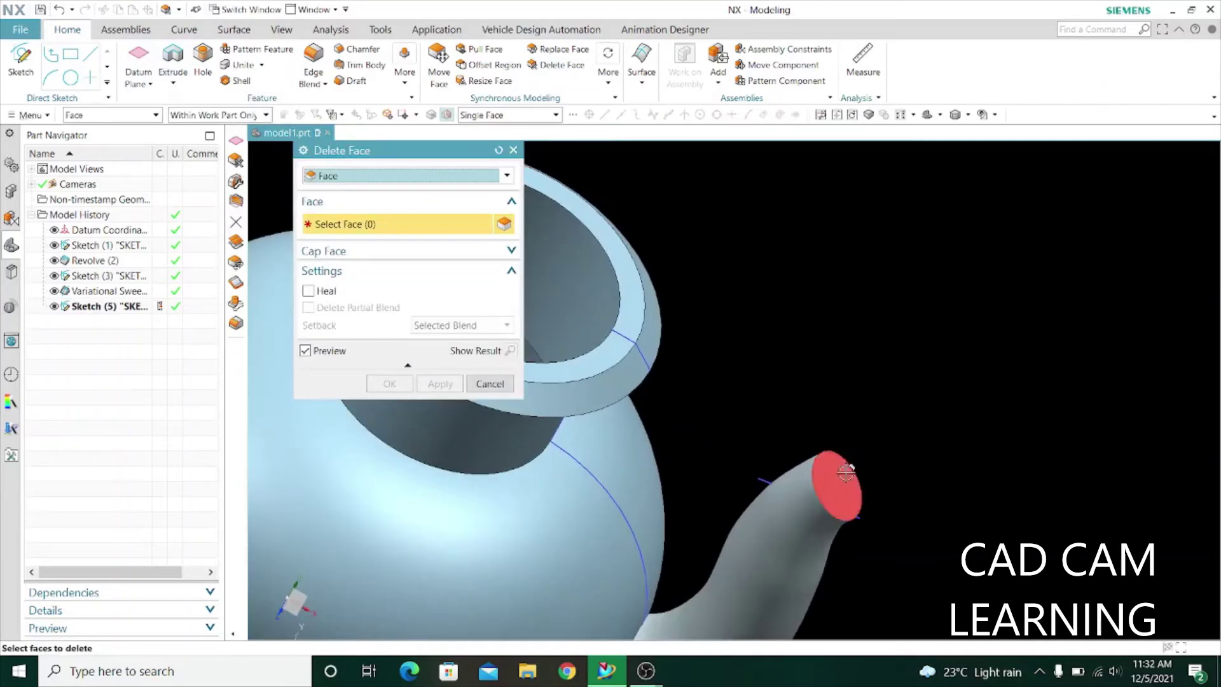
left_click(820, 474)
left_click(439, 384)
left_click(490, 384)
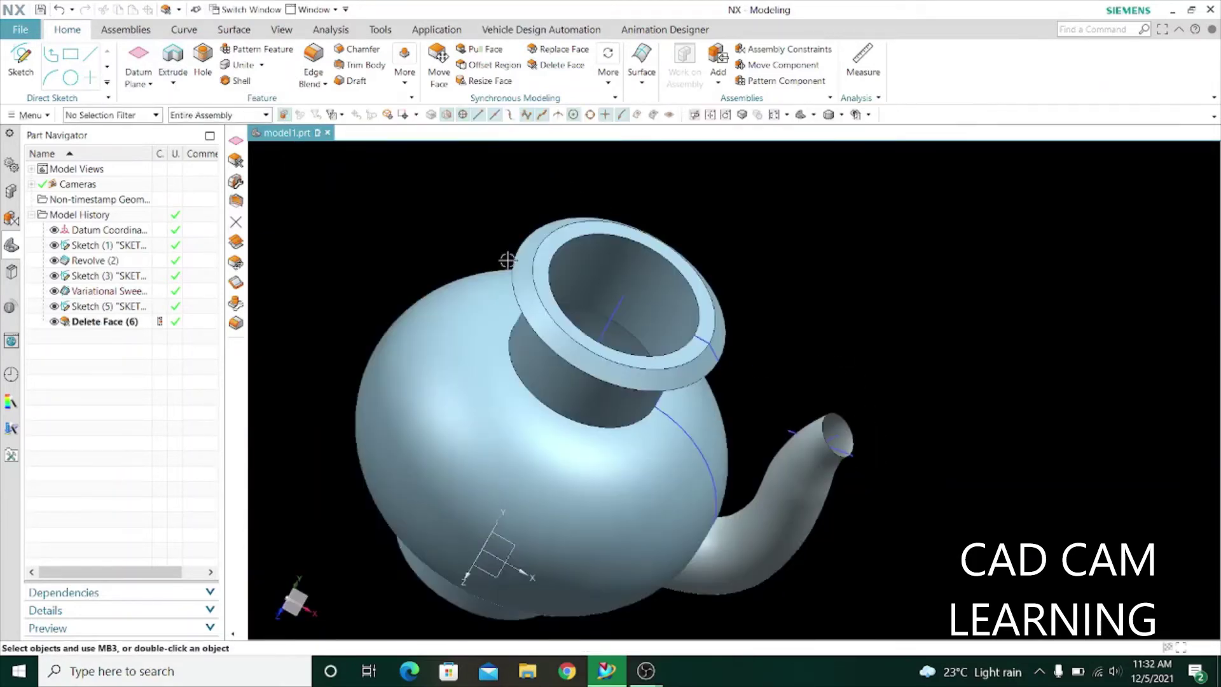
Step: Check the spout with a section view, then delete the inner face where it meets the body
left_click(281, 29)
left_click(337, 75)
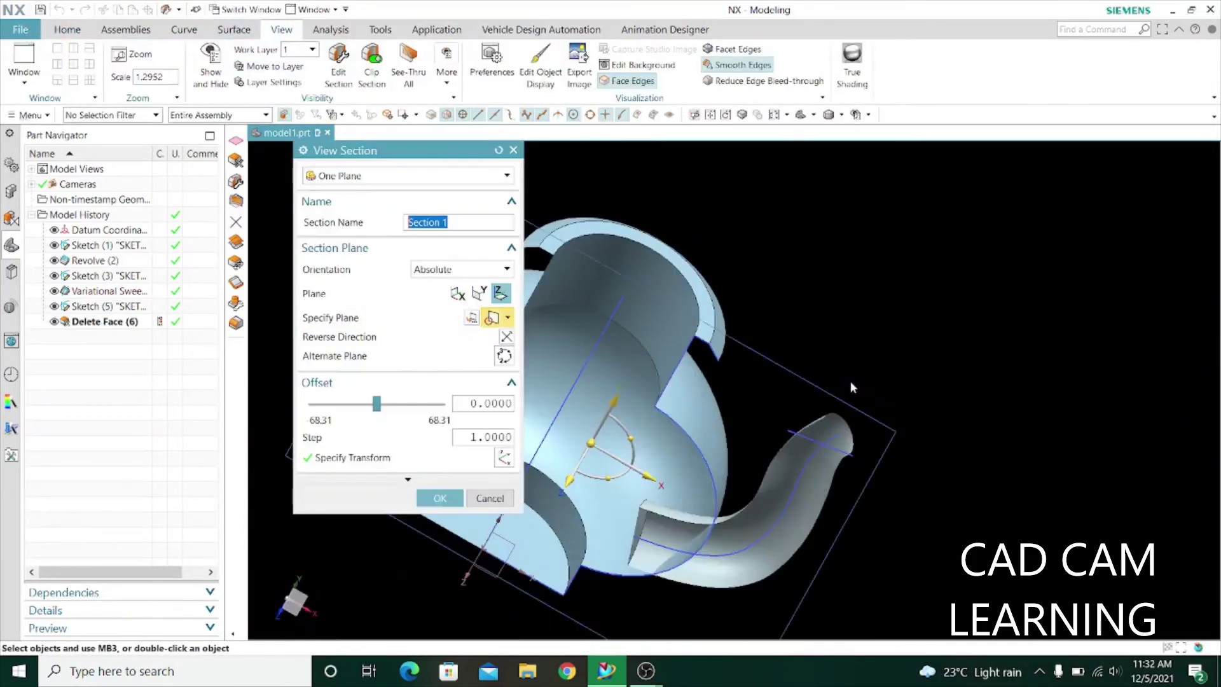
left_click(490, 498)
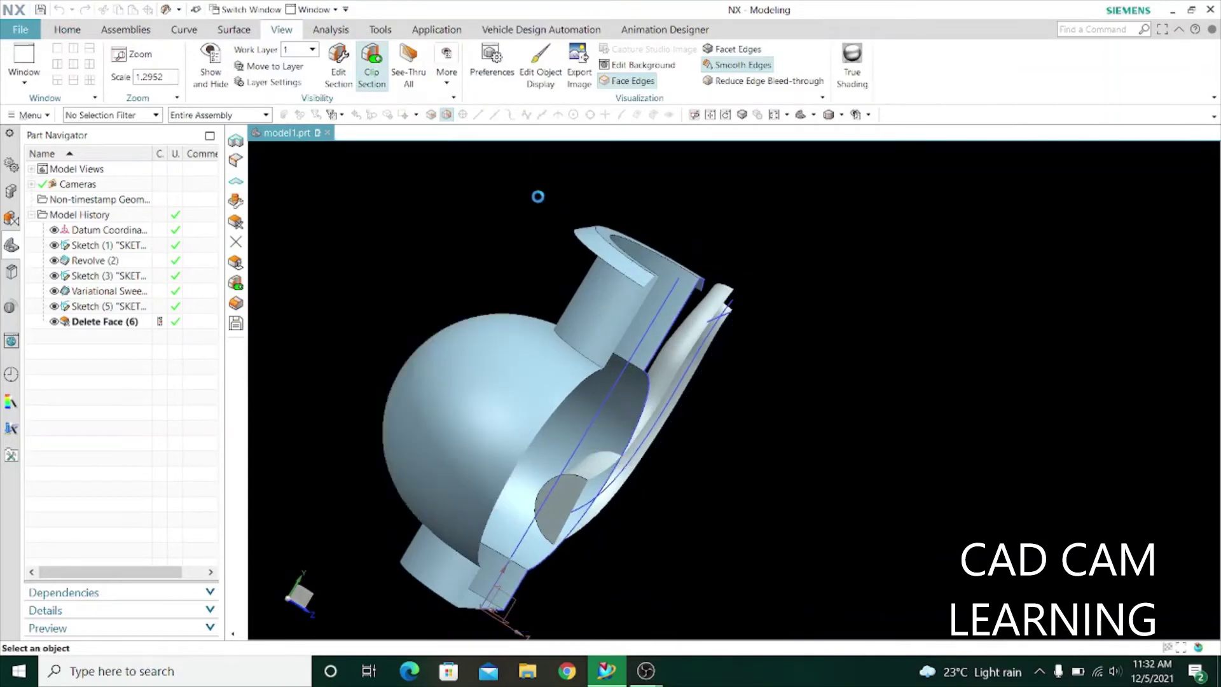
left_click(566, 66)
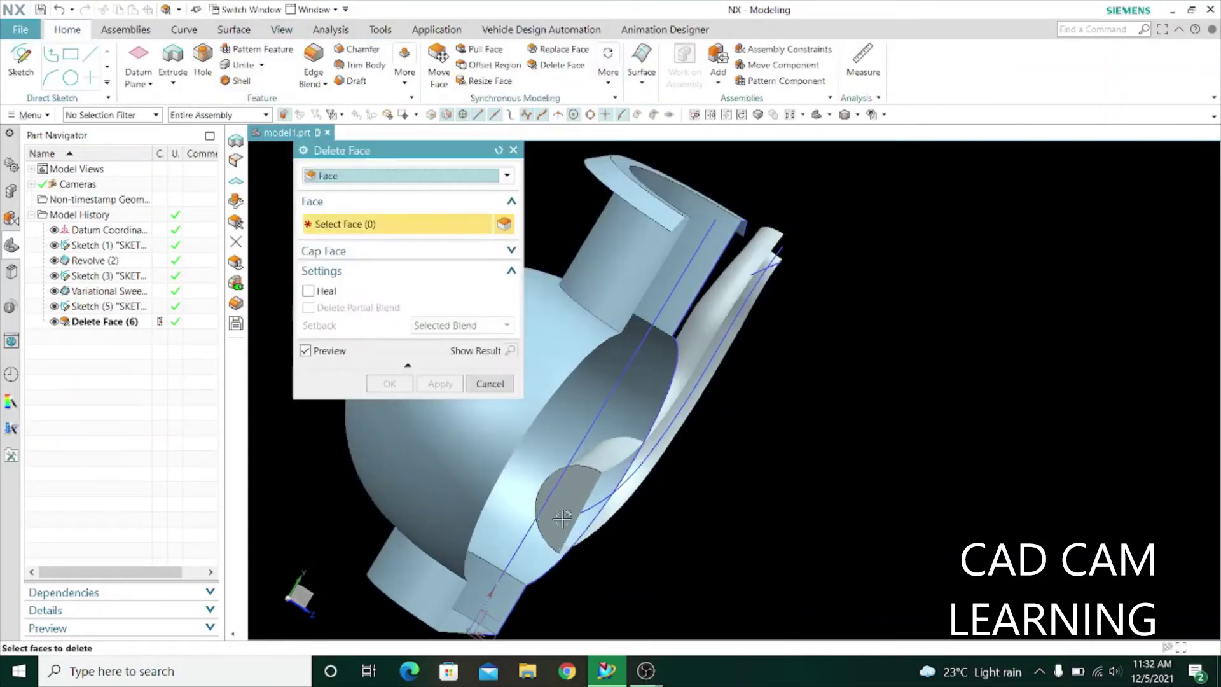
left_click(490, 387)
middle_click_drag(572, 414, 826, 490)
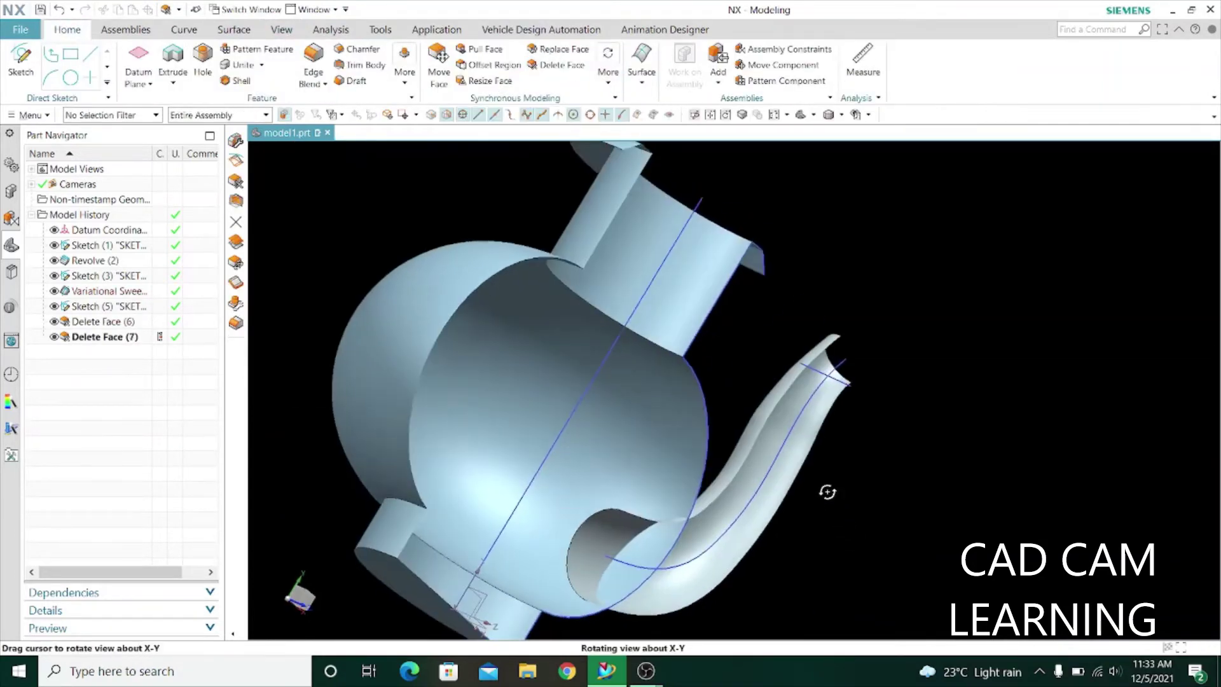
left_click(234, 29)
Step: Trim the body sheet against the spout surface, keeping the picked region
left_click(529, 54)
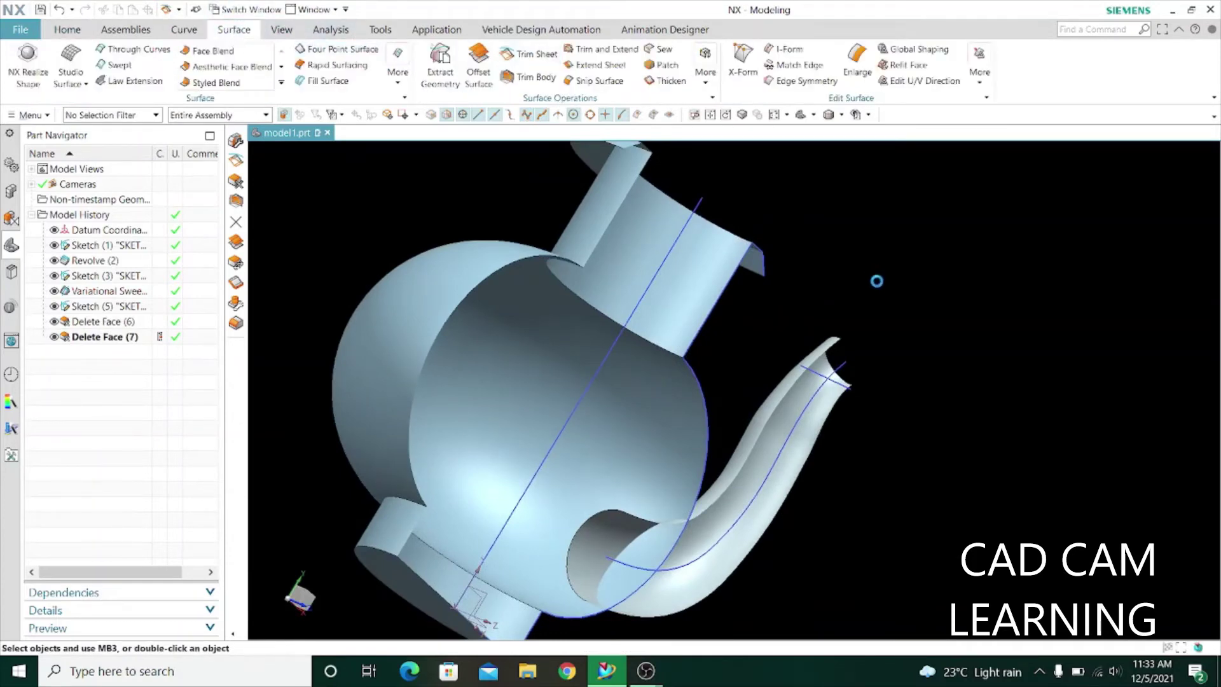
scroll(610, 367, "up", 3)
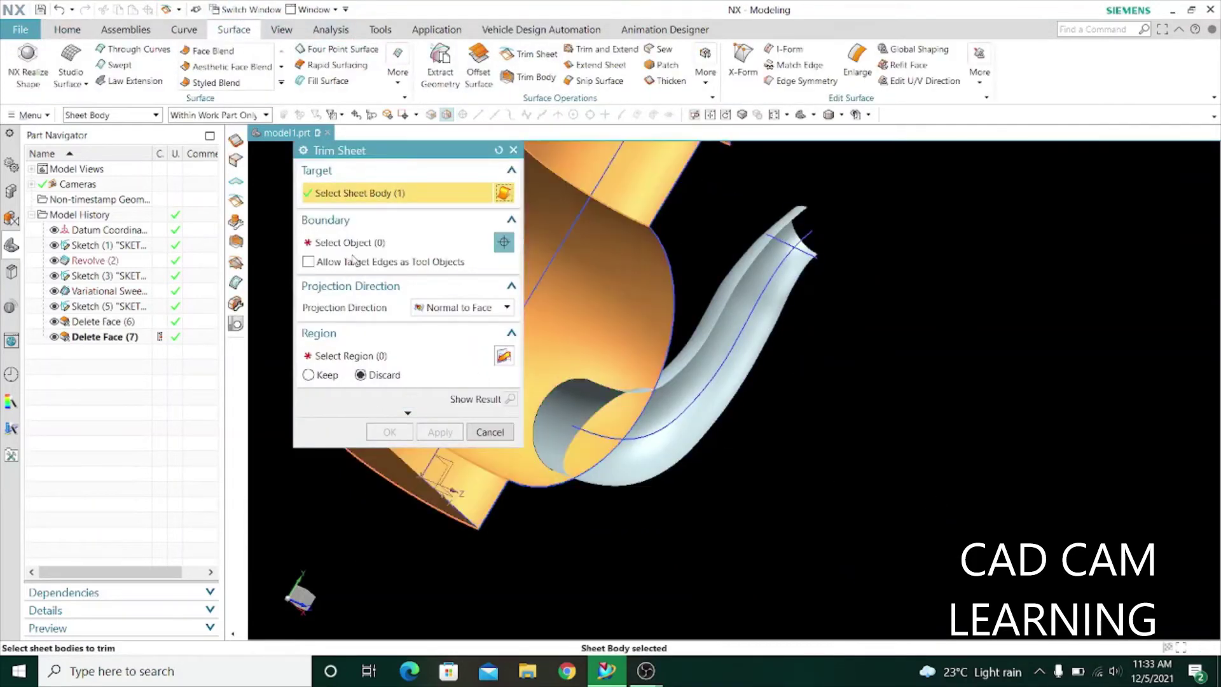
left_click(610, 367)
left_click(588, 407)
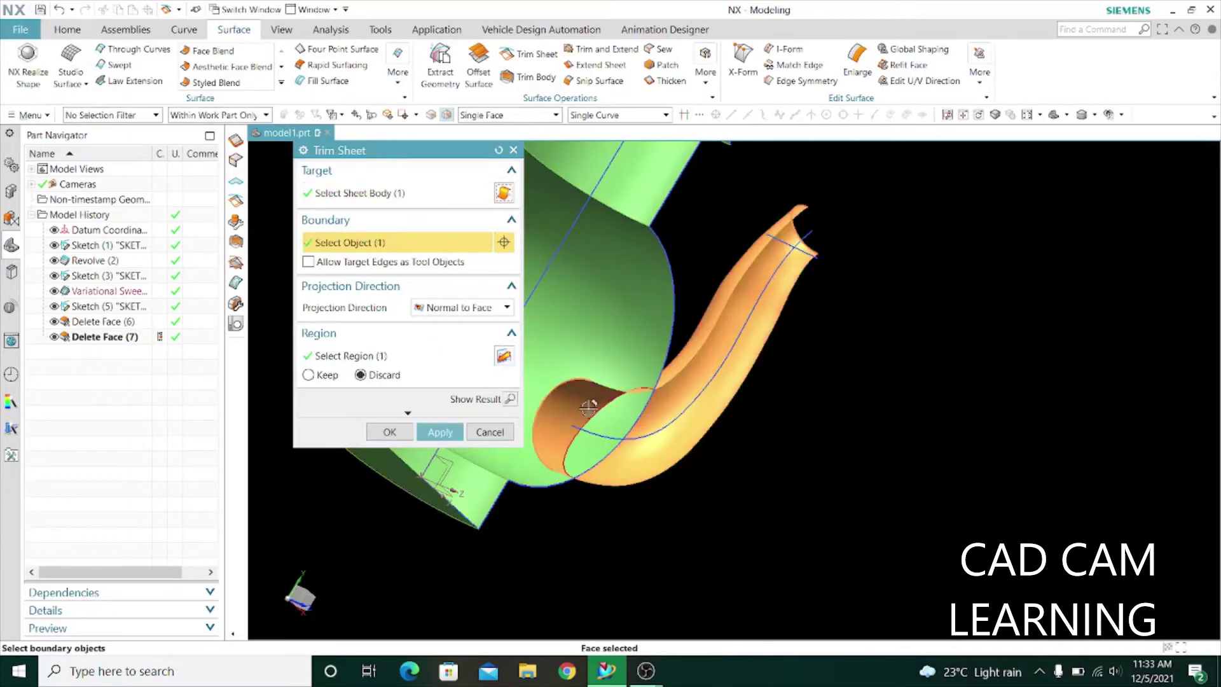
left_click(507, 400)
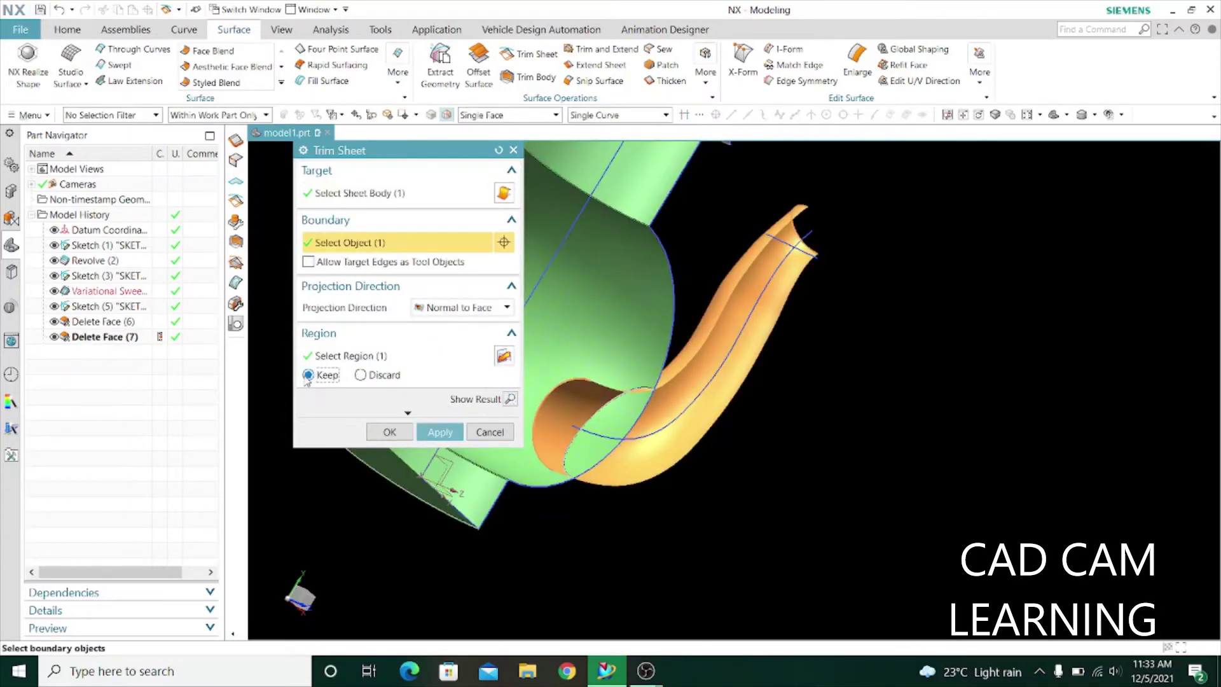
left_click(440, 432)
middle_click_drag(853, 425, 677, 318)
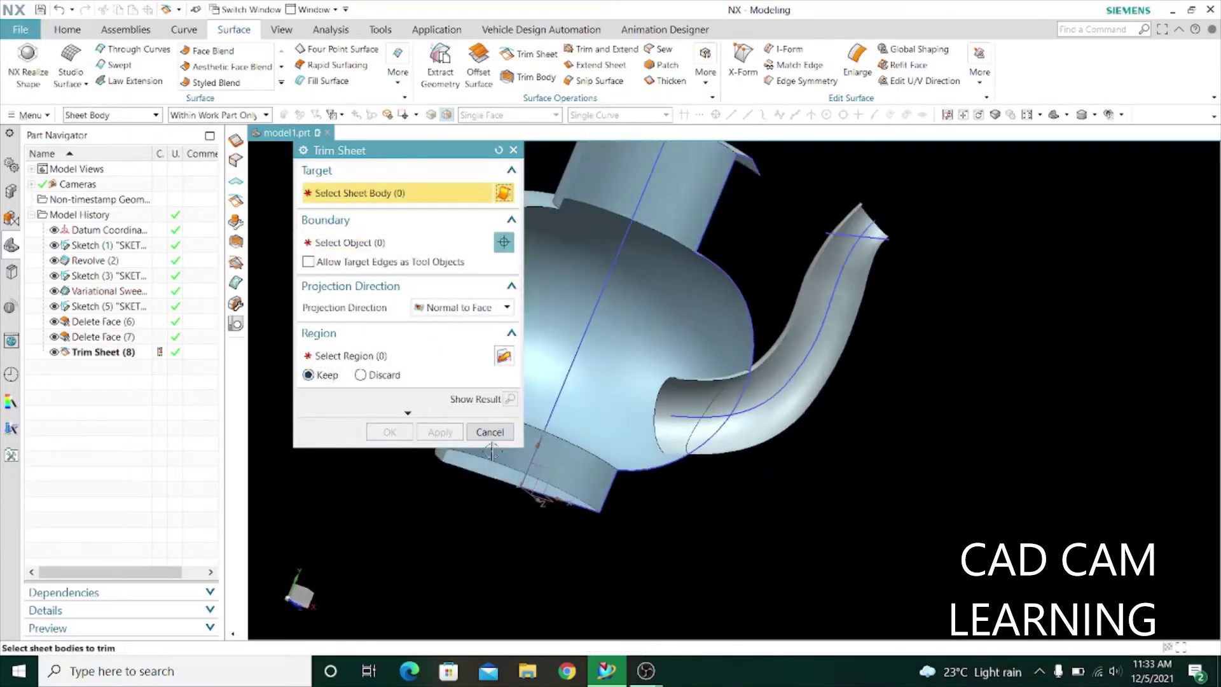
Step: Trim the spout sheet against the body surface and view the teapot upright
left_click(782, 368)
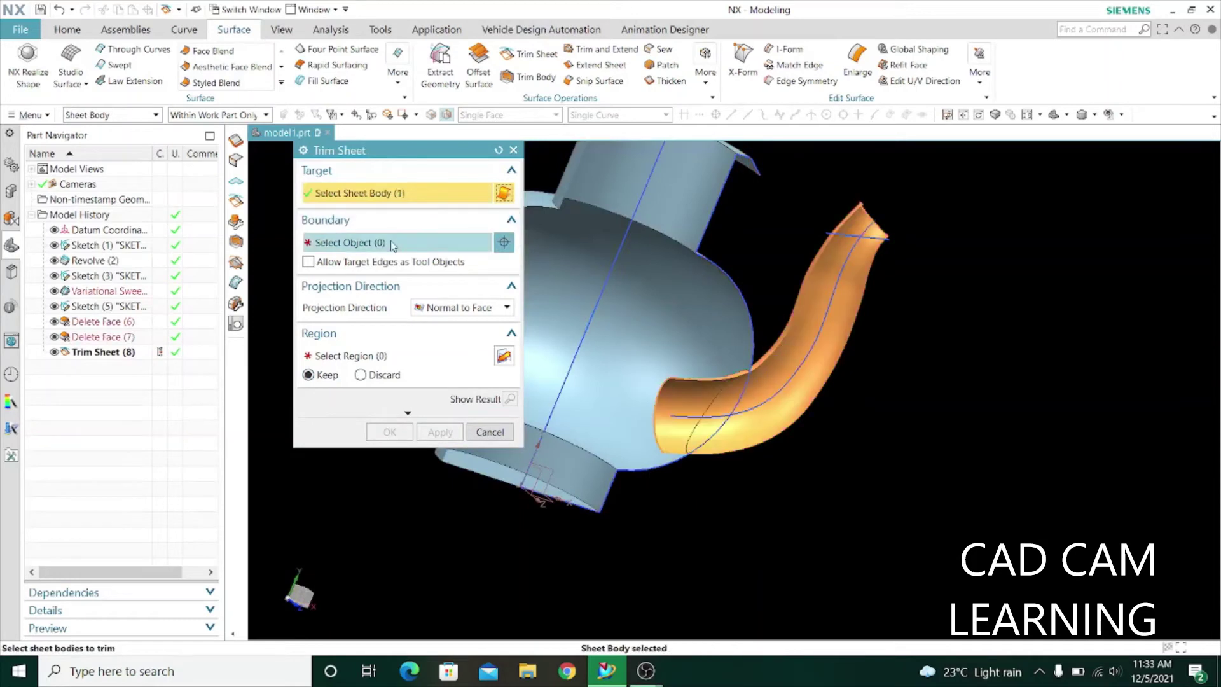
left_click(695, 348)
left_click(440, 432)
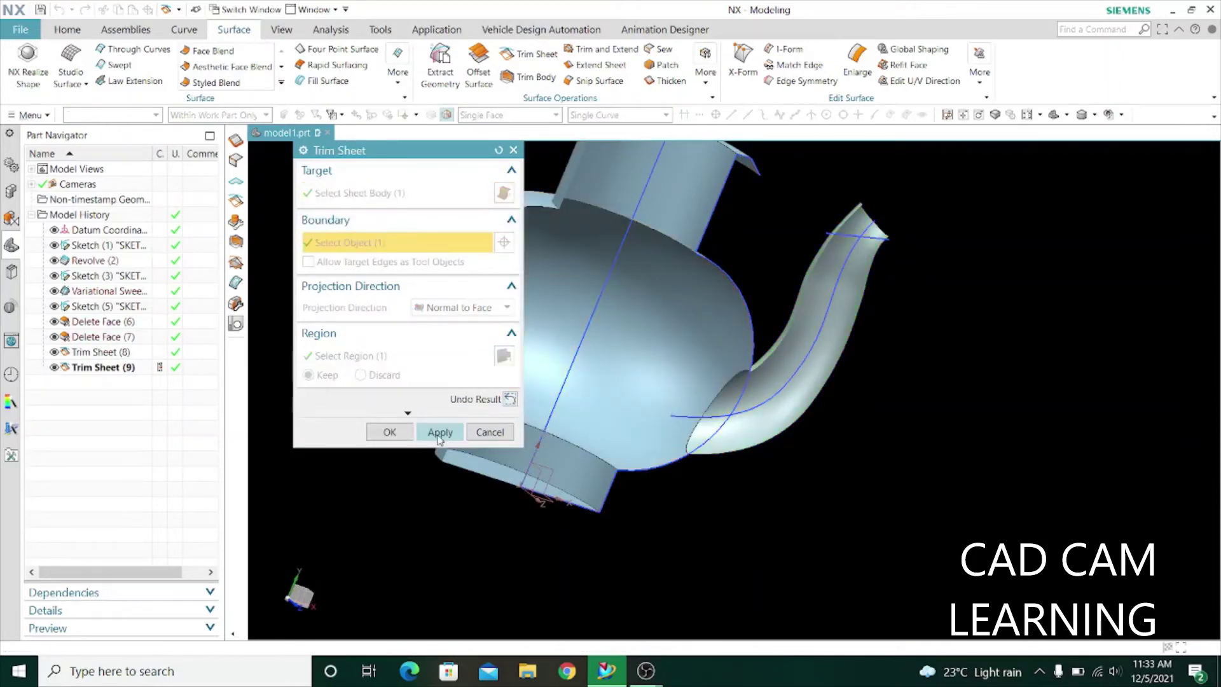
left_click(471, 437)
scroll(696, 433, "down", 2)
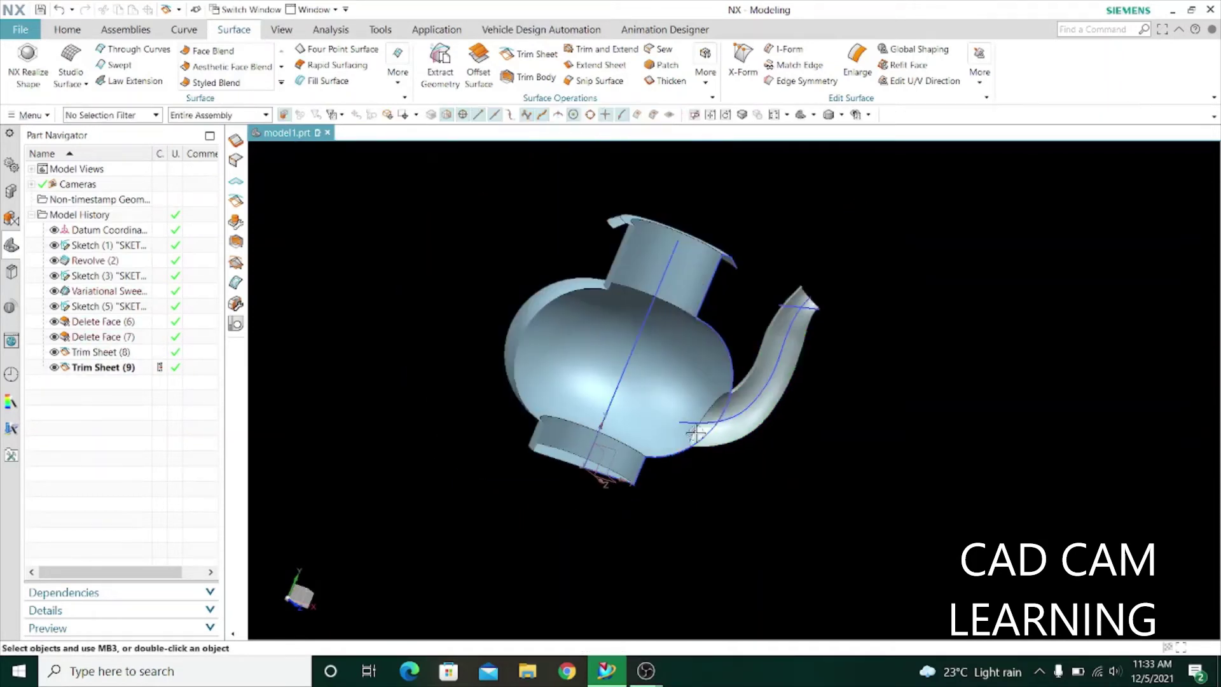
left_click(282, 30)
middle_click_drag(409, 365, 722, 518)
Step: Extrude the slanted sketch line from -22.5 to 35 mm into a cutting plate, Extrude (10)
left_click(67, 30)
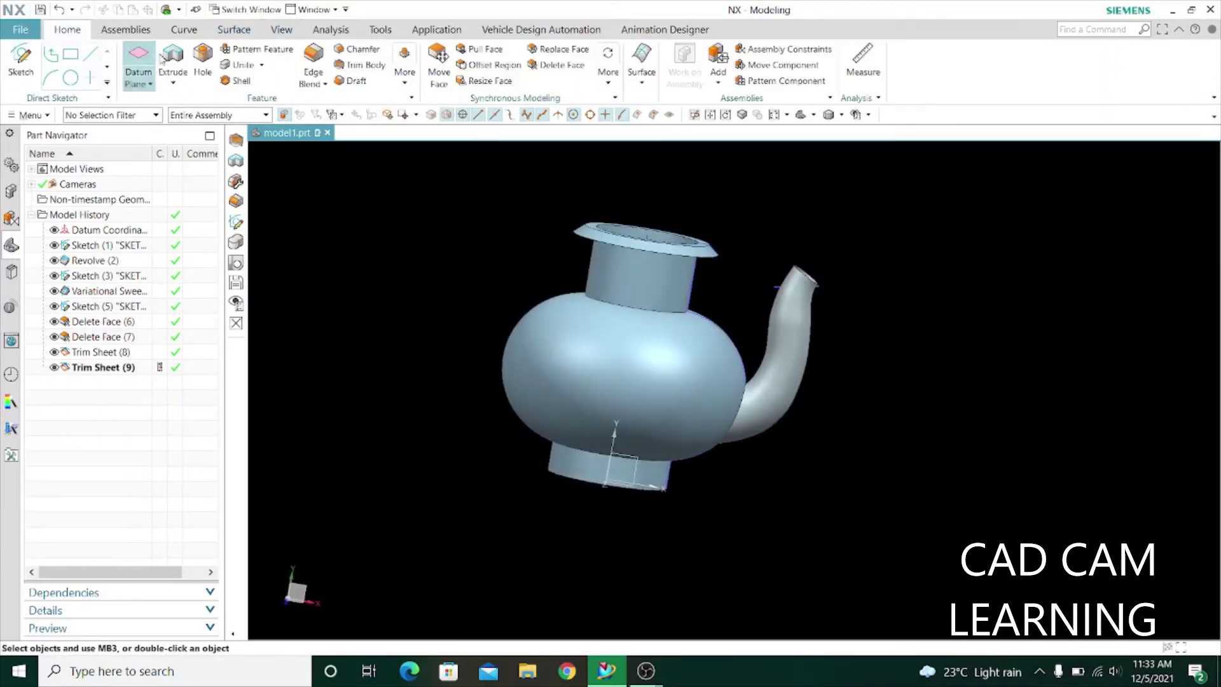
left_click(173, 58)
scroll(576, 204, "up", 3)
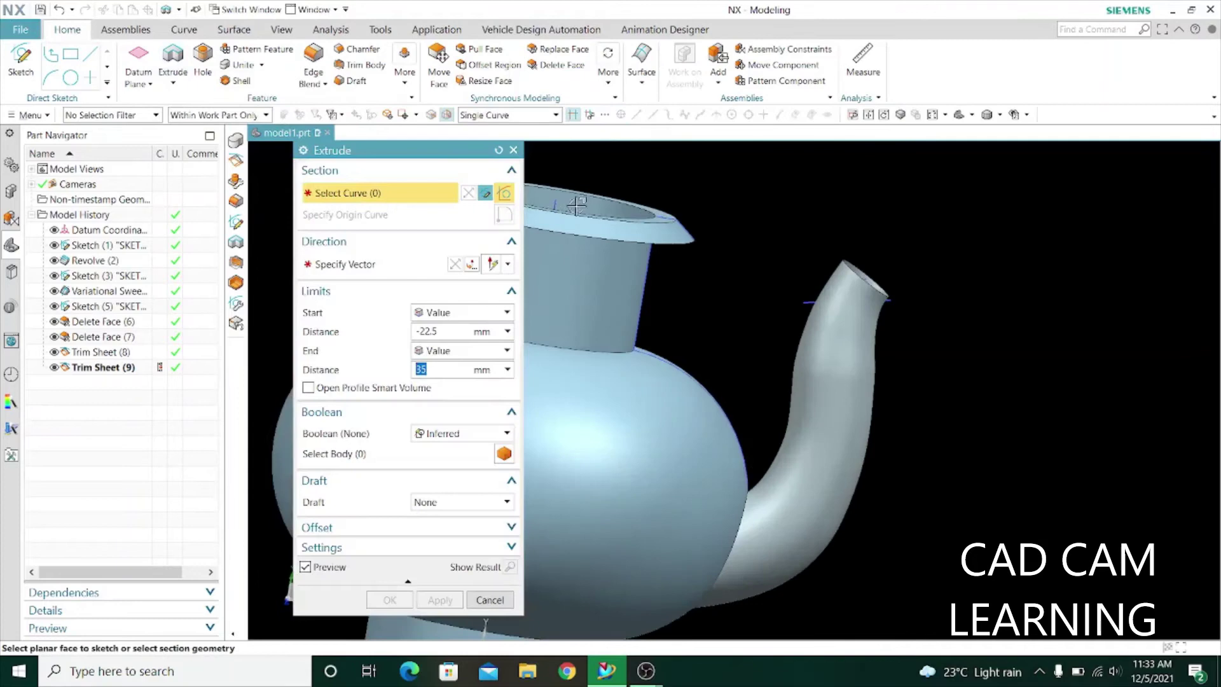
left_click(796, 304)
scroll(795, 304, "up", 3)
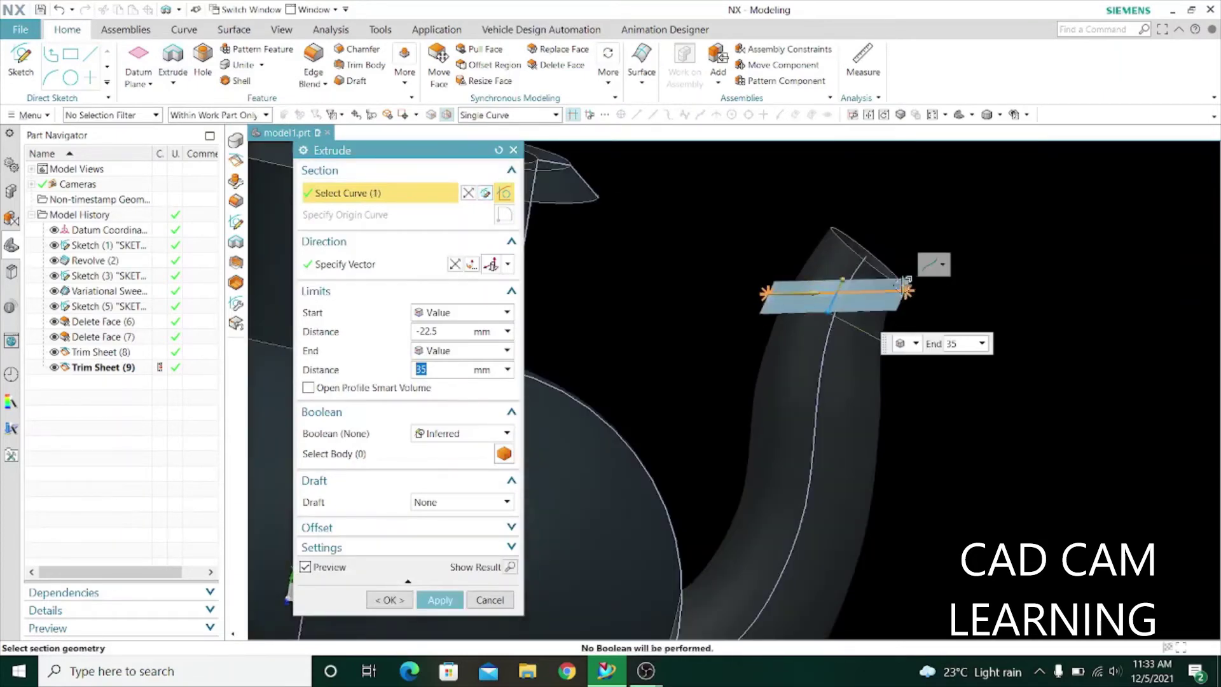
middle_click_drag(795, 303, 1067, 449)
scroll(986, 442, "up", 3)
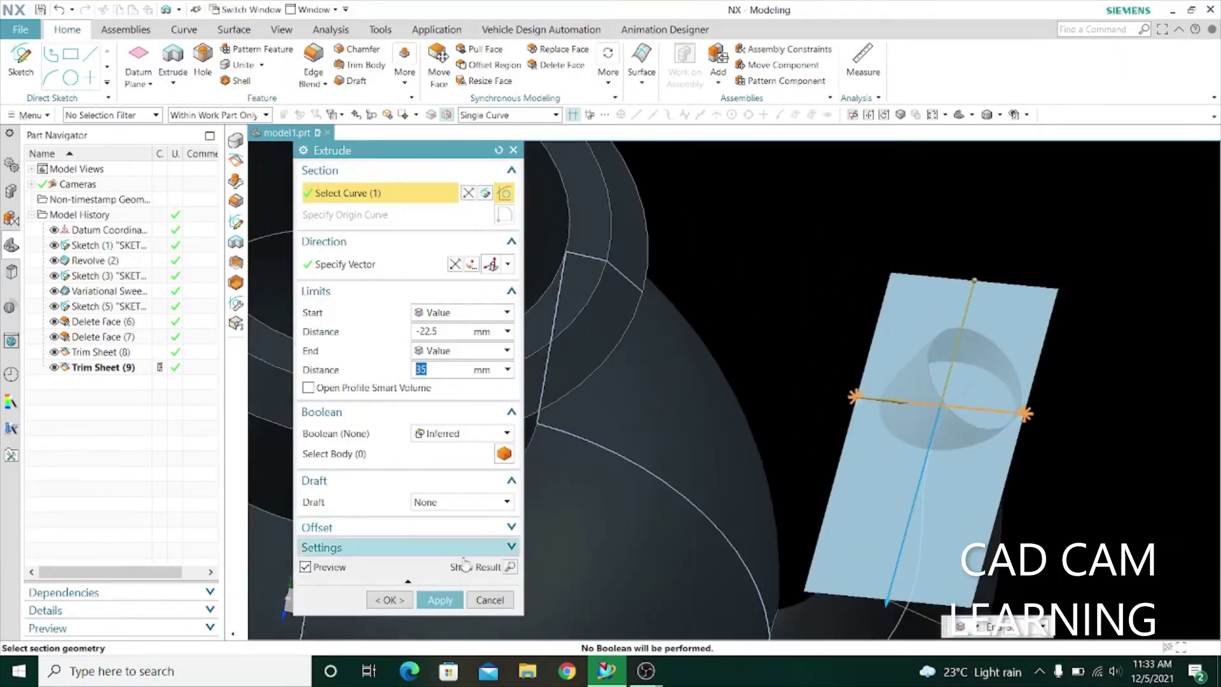
left_click(445, 600)
left_click(490, 599)
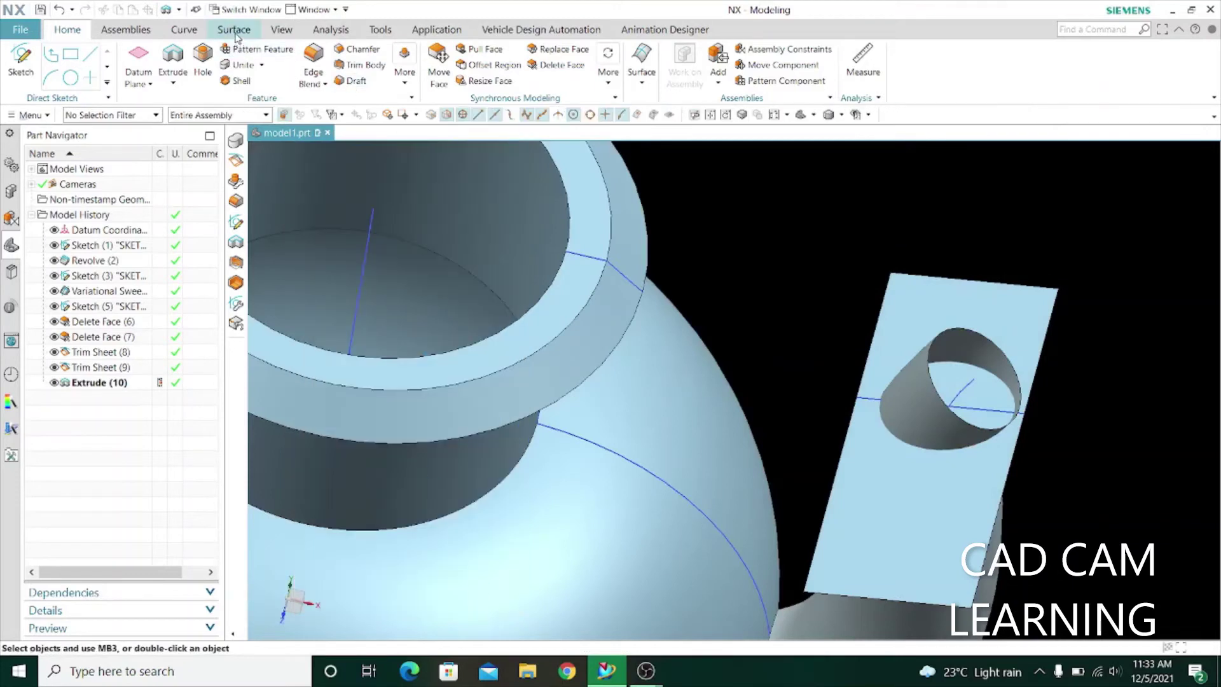
Step: Trim Sheet the spout tip against the plate using Discard, then hide Extrude (10)
left_click(235, 36)
left_click(531, 55)
middle_click_drag(1114, 328, 939, 352)
left_click(915, 375)
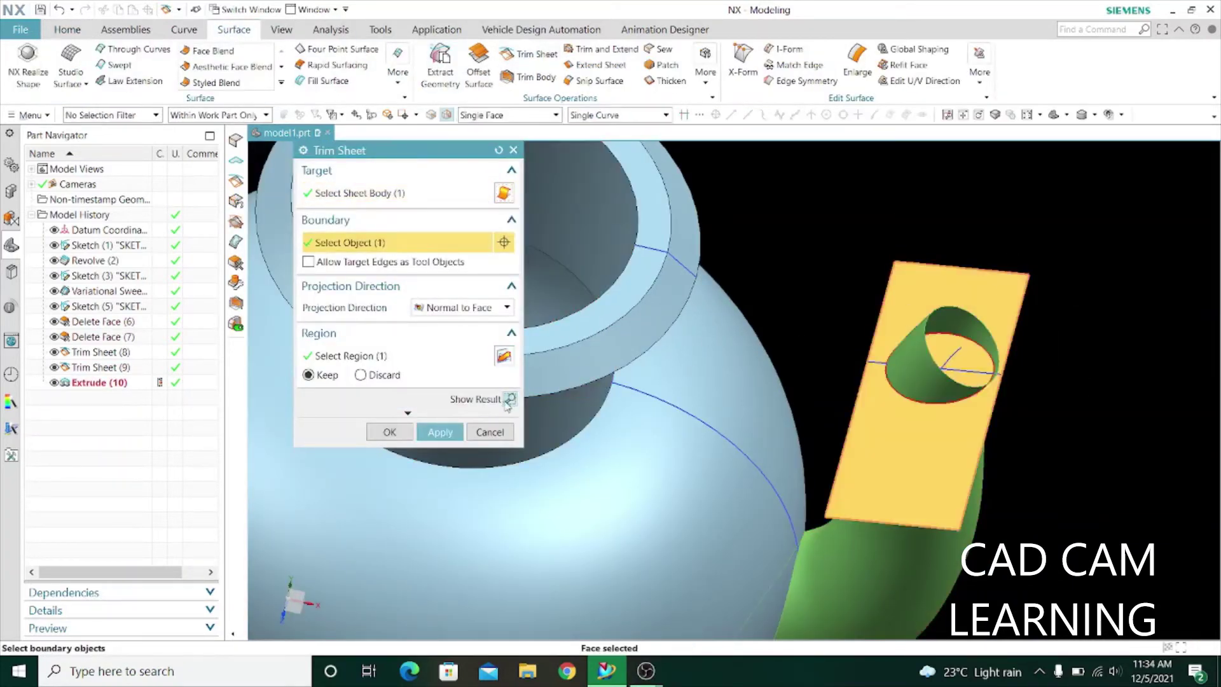
left_click(510, 399)
left_click(361, 374)
left_click(440, 431)
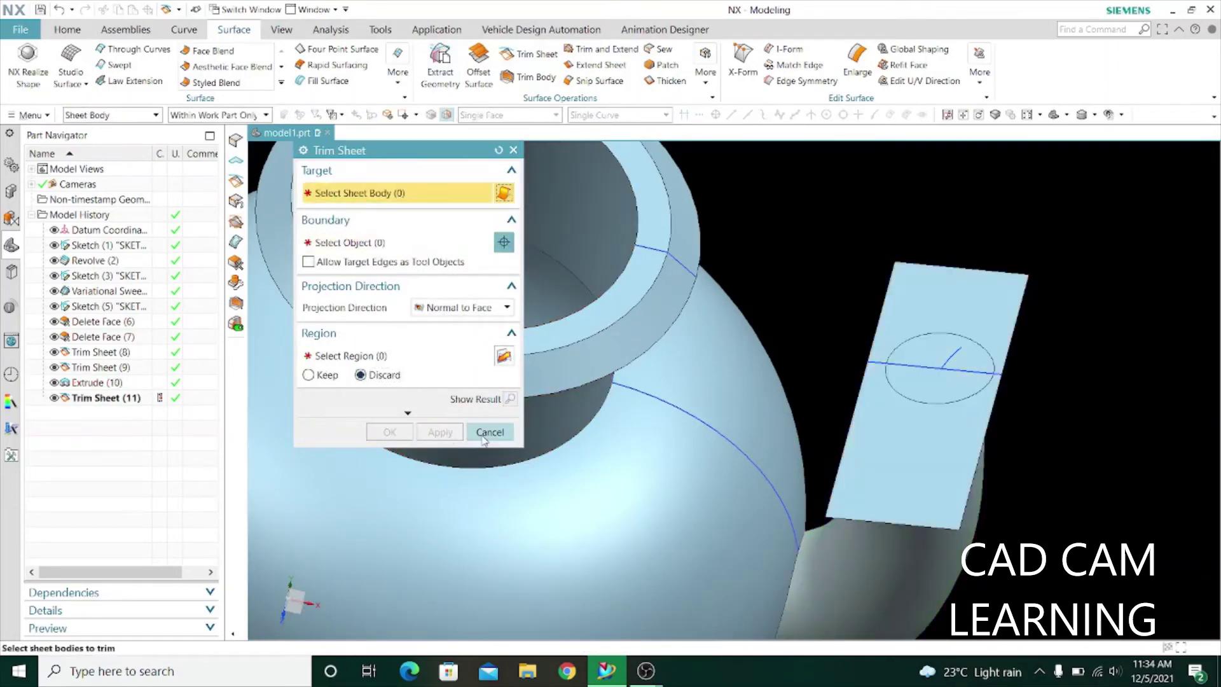
left_click(487, 432)
left_click(53, 381)
mouse_move(1024, 416)
middle_mouse_down()
mouse_move(1033, 373)
mouse_move(1012, 375)
middle_mouse_up()
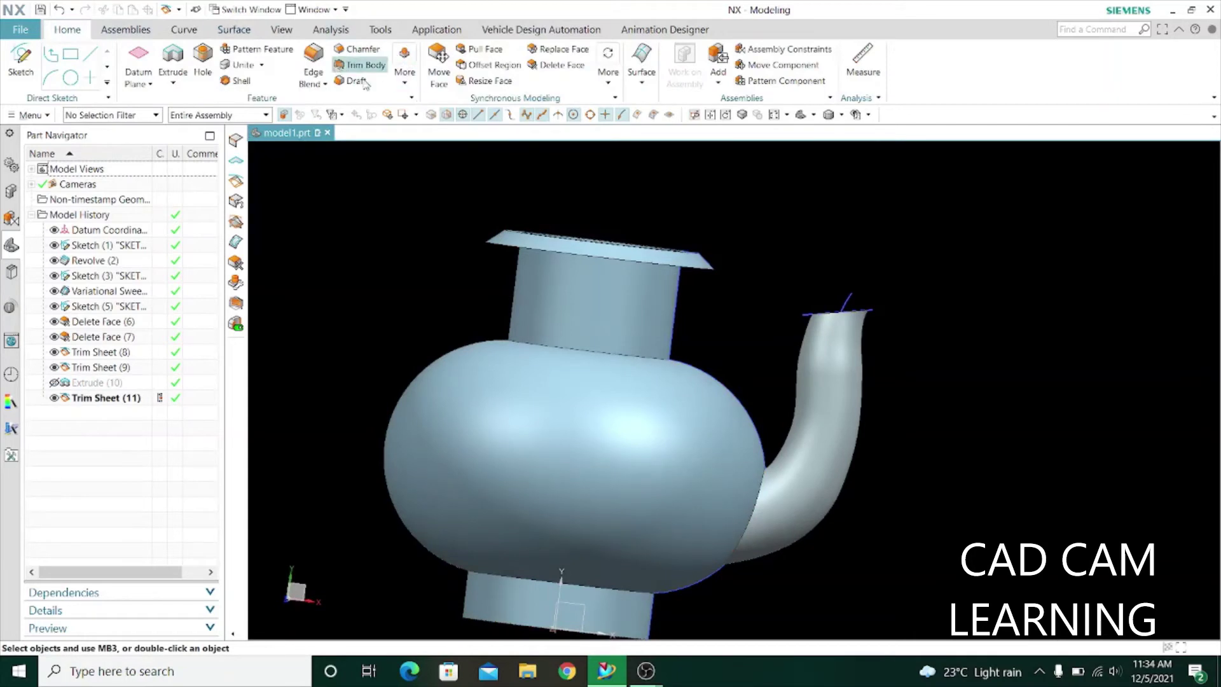
Step: Thicken all seven teapot surfaces into a 1.5 mm wall
left_click(234, 29)
scroll(936, 390, "down", 3)
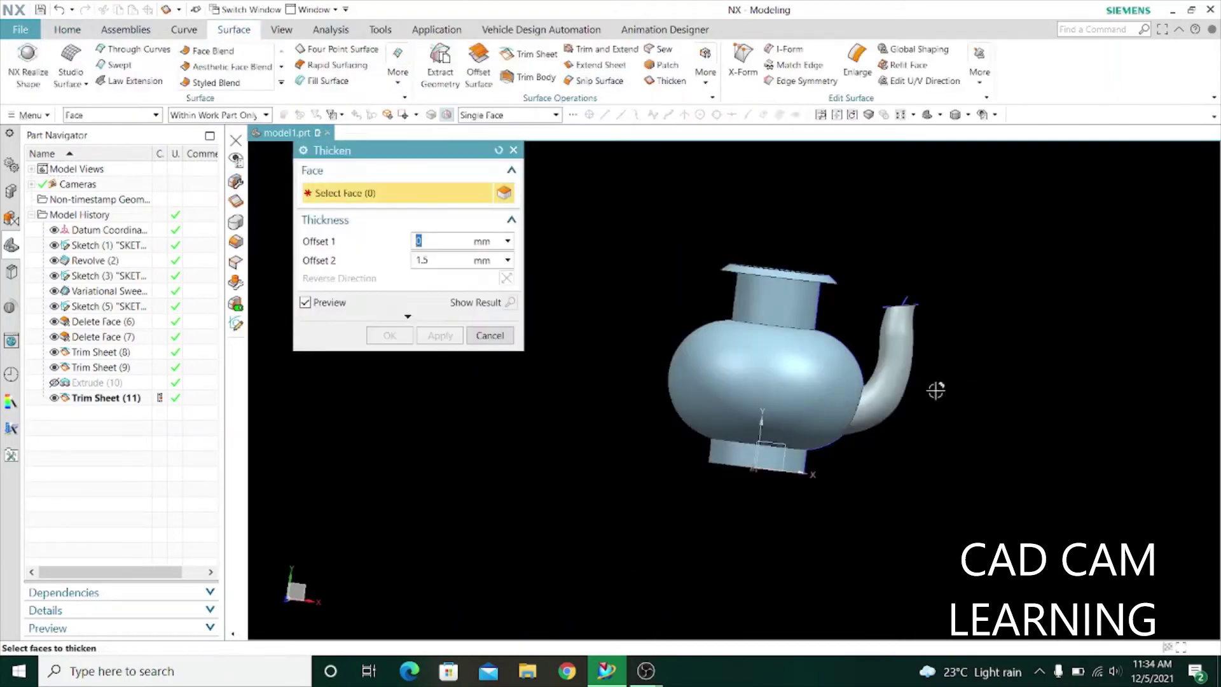
left_click_drag(644, 206, 1014, 533)
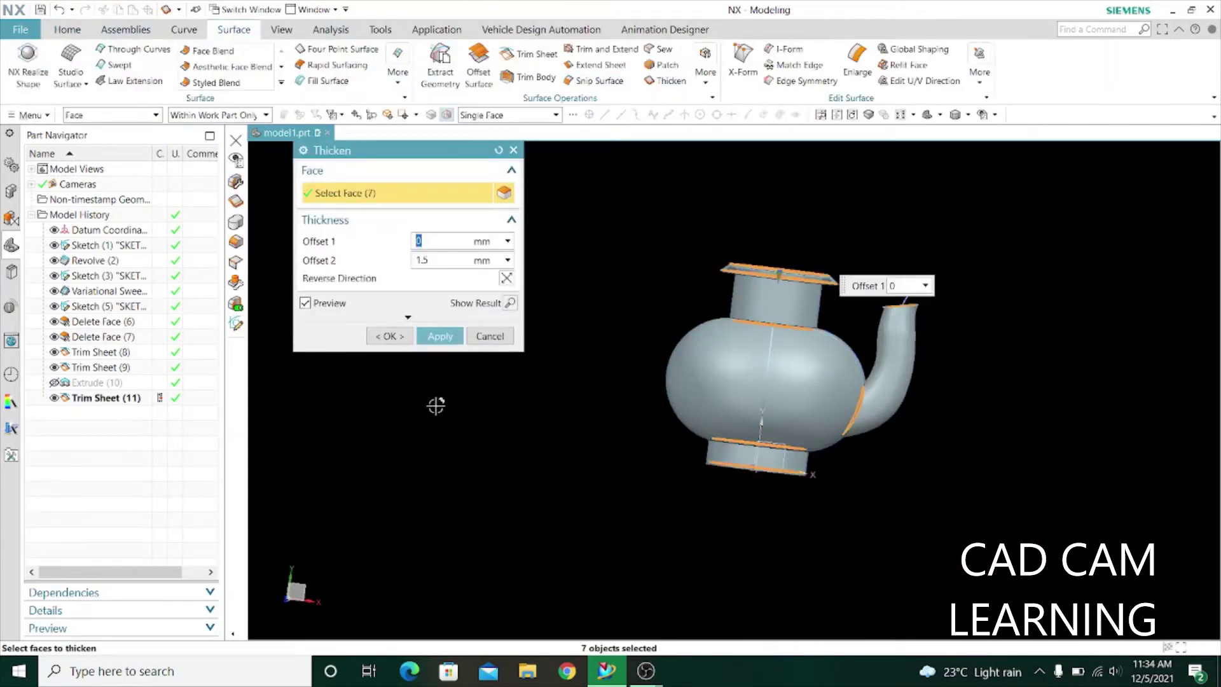
left_click(440, 335)
left_click(489, 336)
middle_click_drag(496, 356, 593, 396)
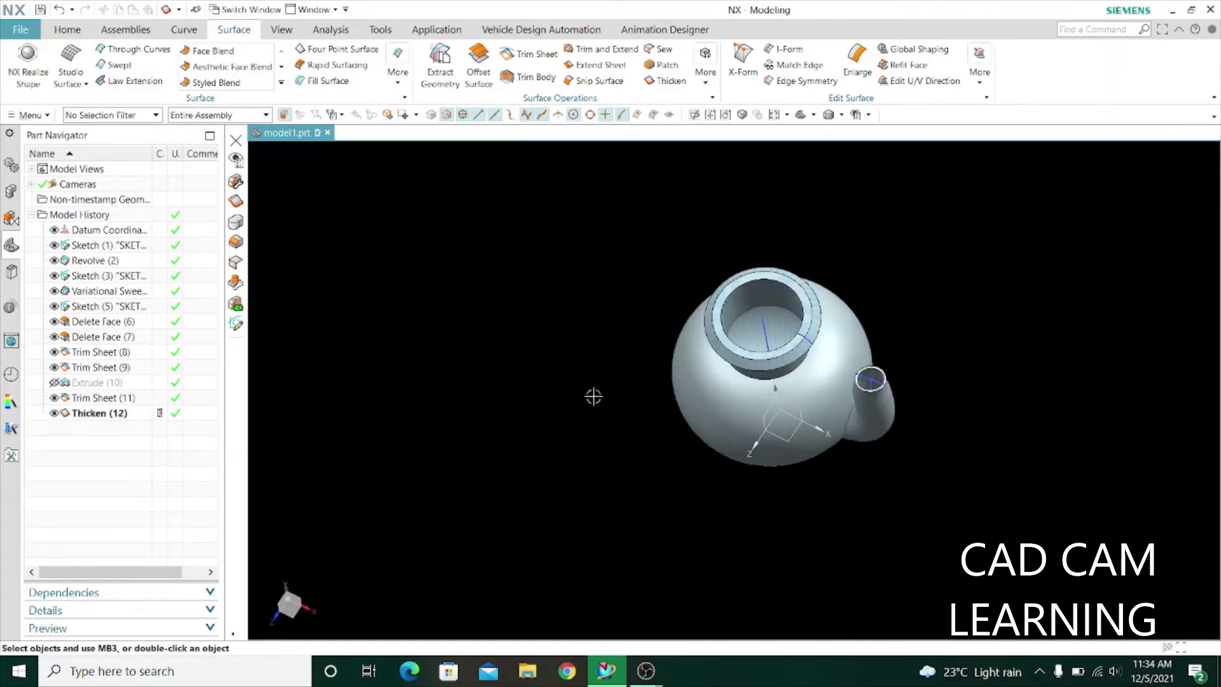
Step: Hide all sheet bodies and briefly inspect the walls in a clip section view
left_click(868, 115)
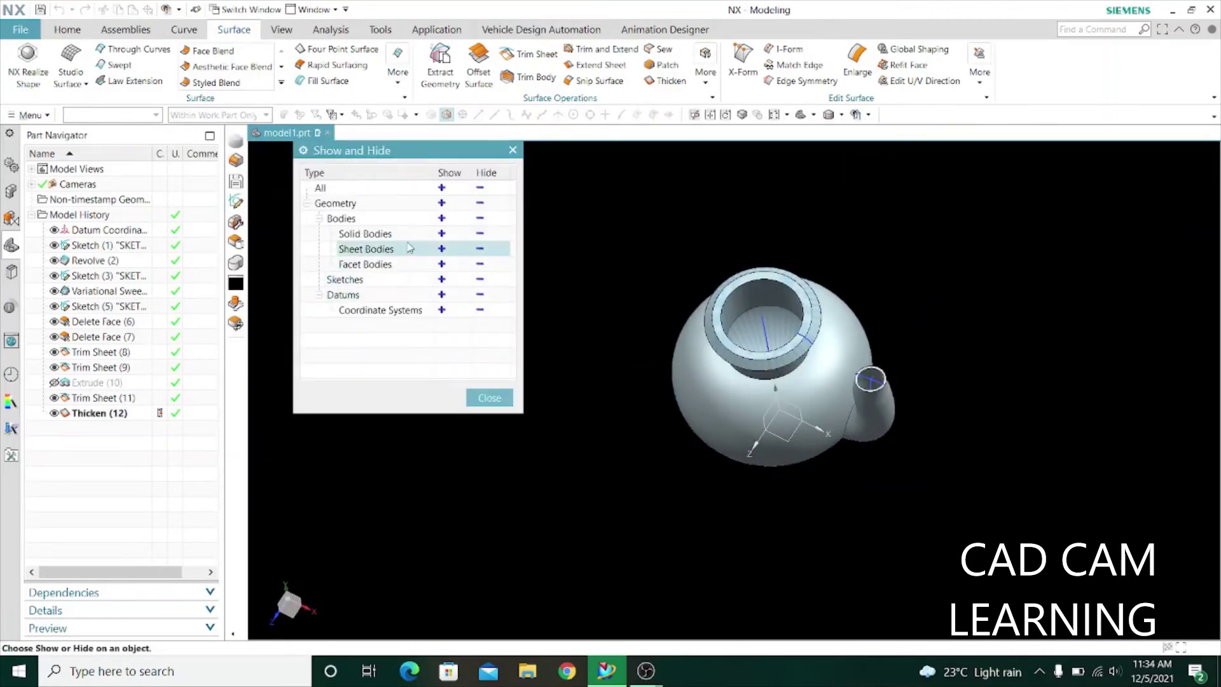
left_click(479, 249)
left_click(489, 397)
mouse_move(502, 390)
middle_mouse_down()
mouse_move(529, 316)
mouse_move(292, 150)
middle_mouse_up()
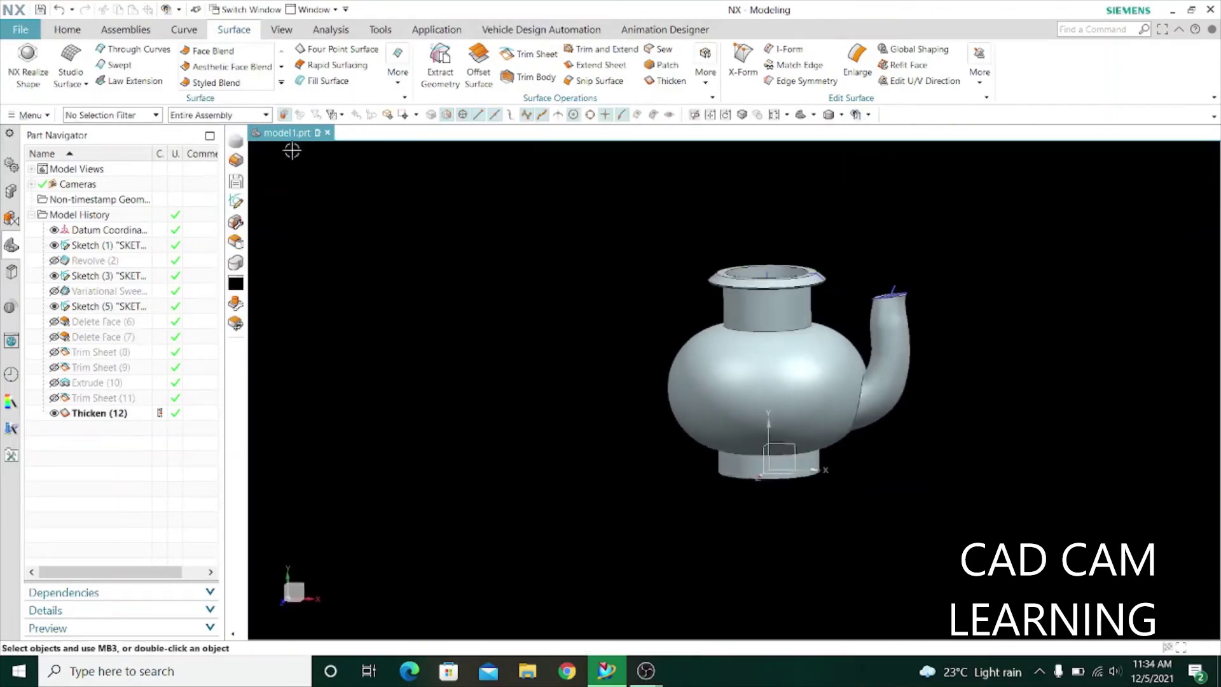
left_click(281, 31)
mouse_move(618, 351)
middle_mouse_down()
mouse_move(632, 313)
mouse_move(618, 363)
mouse_move(658, 329)
mouse_move(567, 316)
mouse_move(577, 352)
mouse_move(535, 467)
mouse_move(540, 420)
middle_mouse_up()
left_click(497, 498)
Step: Blend the foot's bottom and top edges with a 2 mm radius
left_click(66, 29)
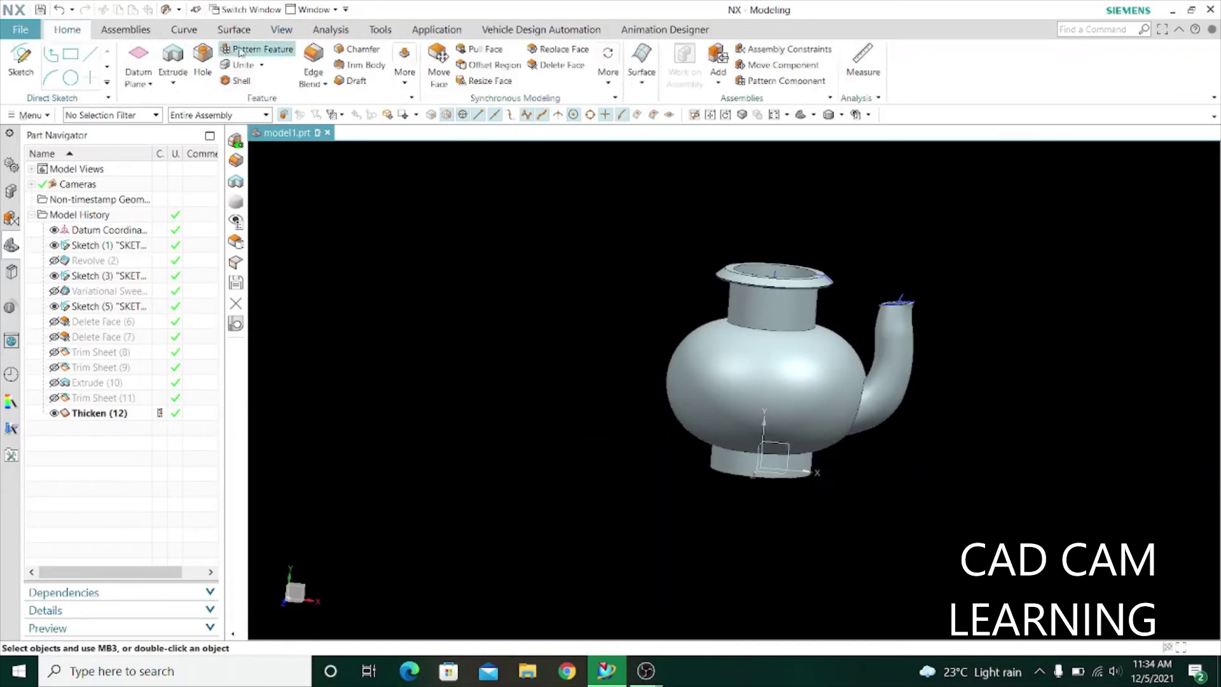
left_click(312, 64)
middle_click_drag(725, 528, 742, 545)
scroll(723, 496, "up", 3)
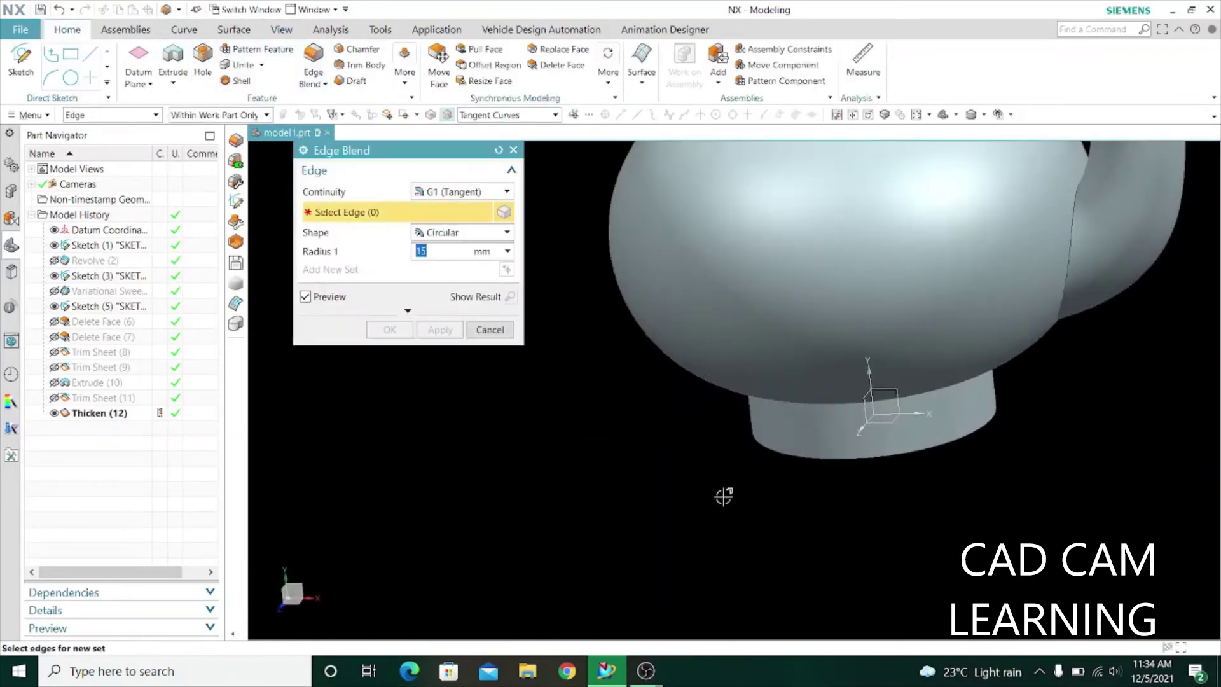
left_click(776, 454)
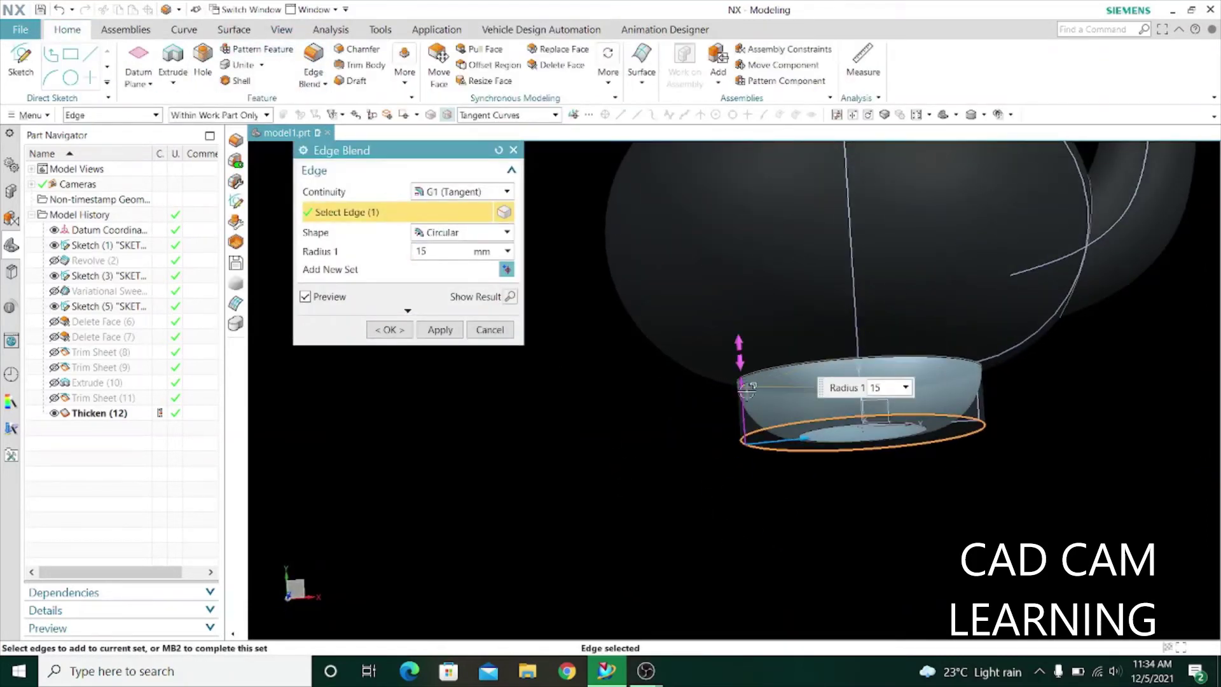
left_click_drag(738, 347, 737, 430)
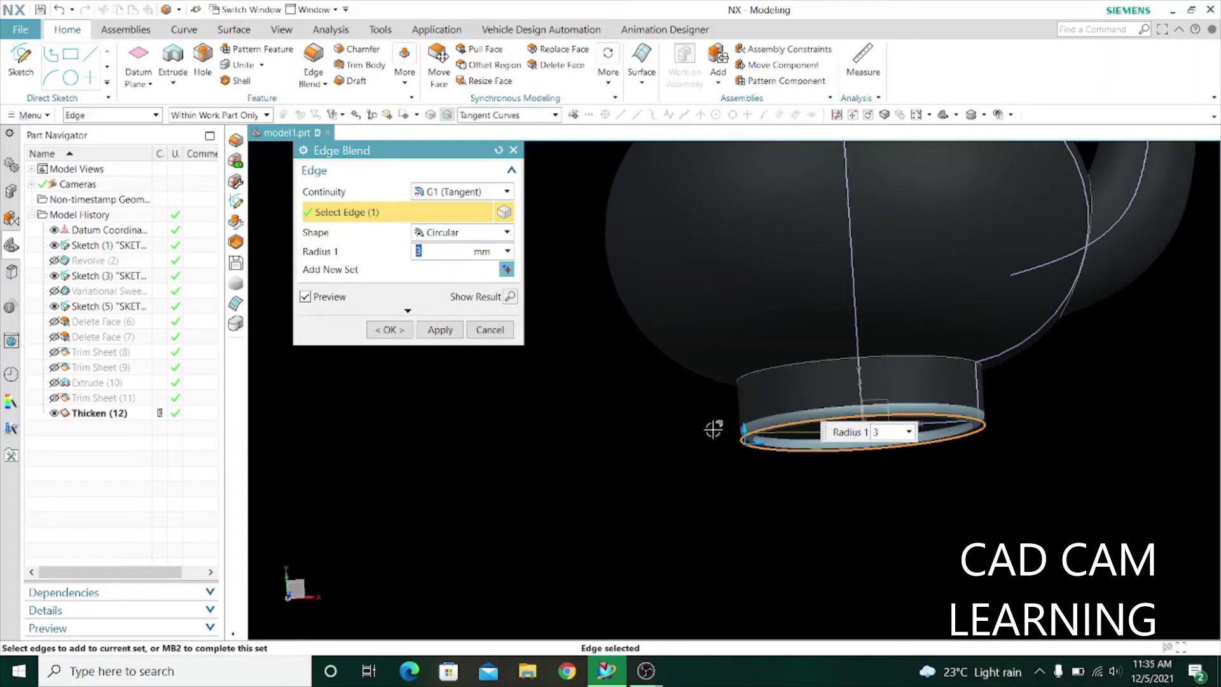
type("2")
left_click(440, 329)
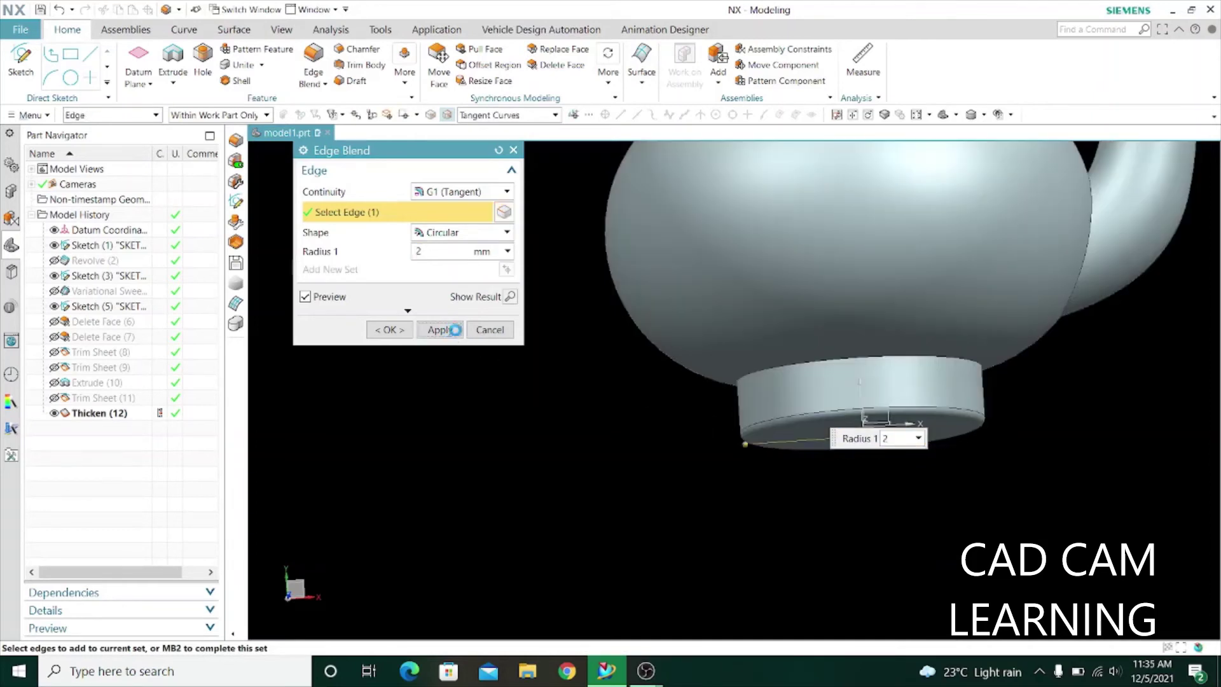
left_click(771, 369)
type("3")
left_click(440, 330)
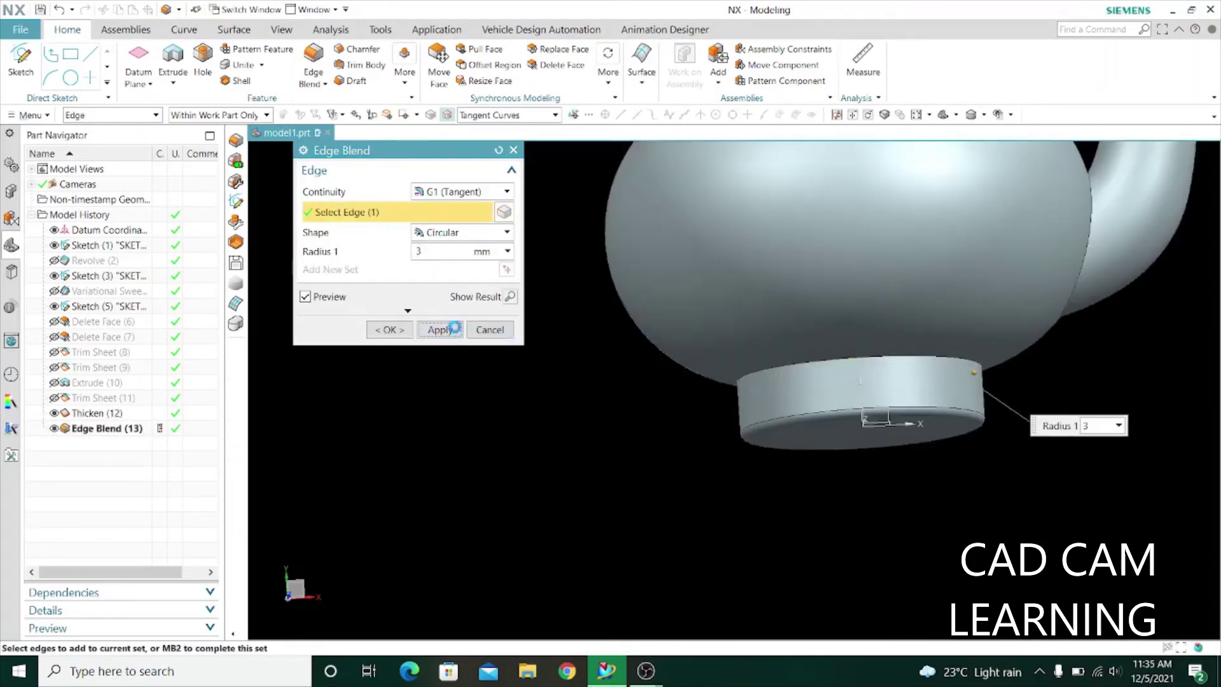
Step: Round the spout-to-body joint with a 5 mm edge blend
left_click(936, 337)
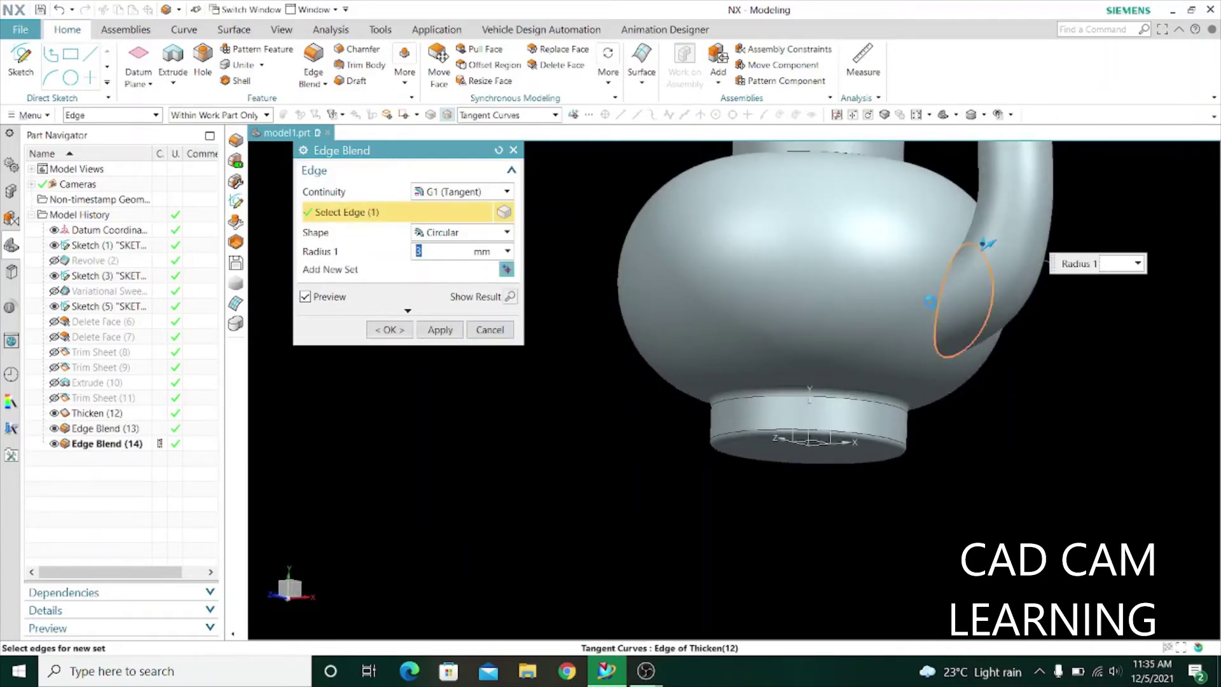
type("5")
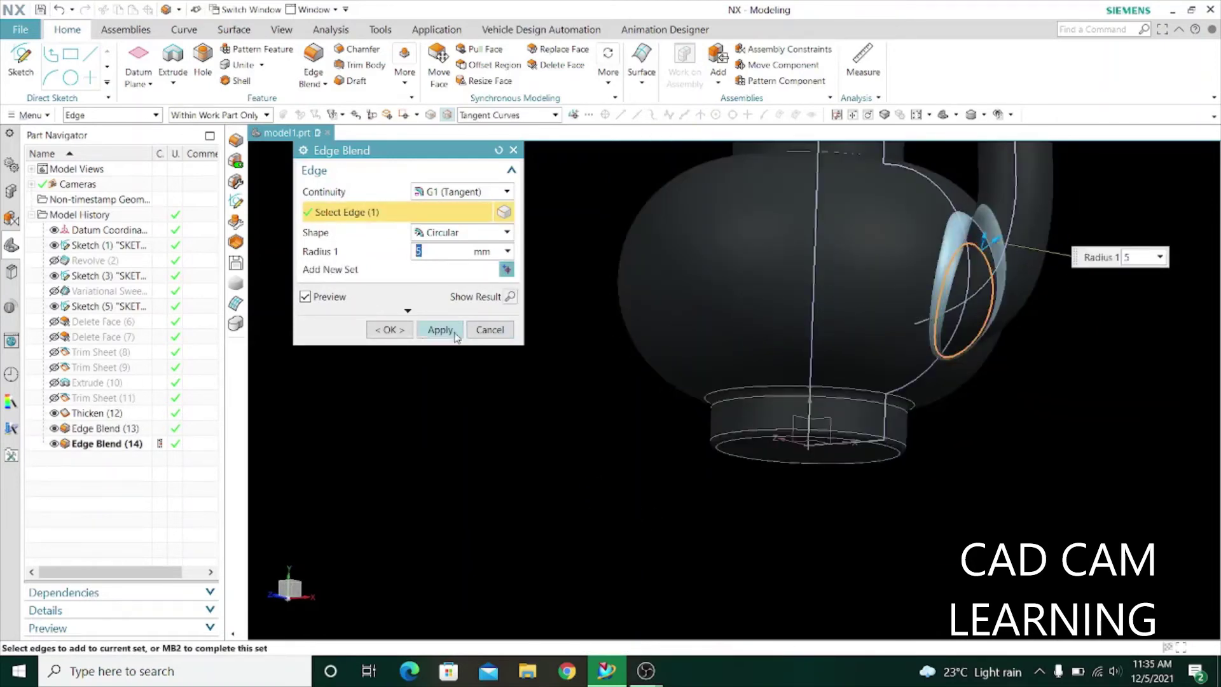
left_click(456, 337)
middle_click_drag(634, 438, 653, 446)
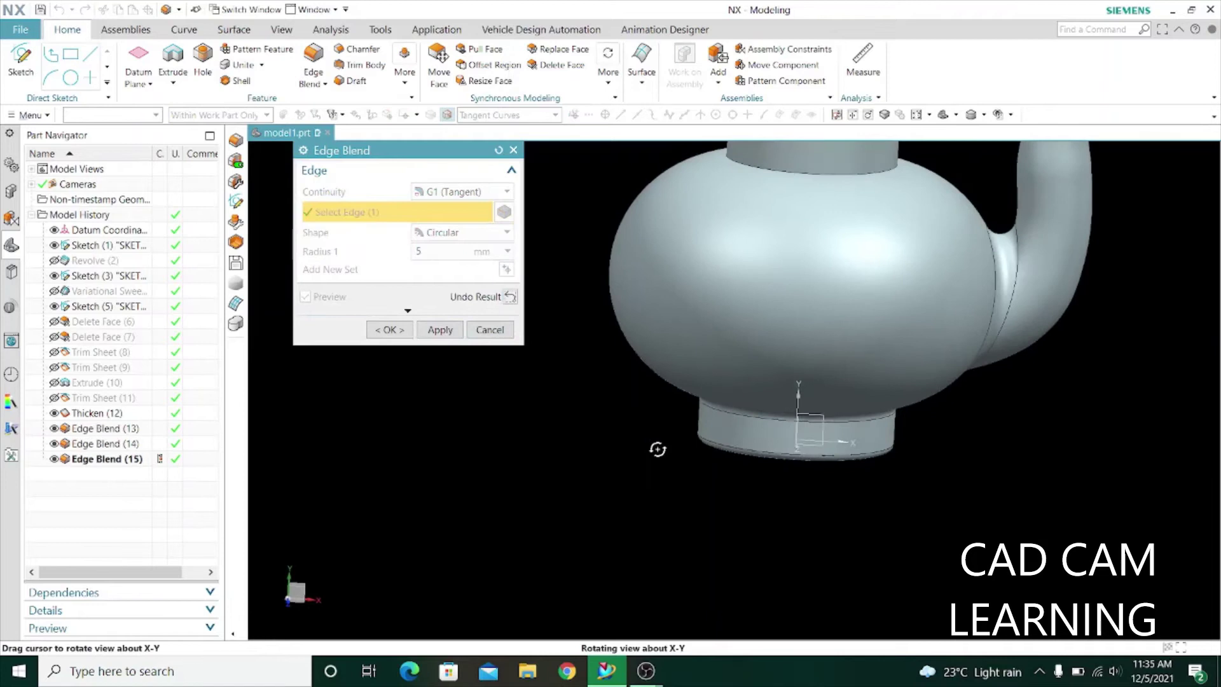
left_click(509, 297)
left_click(438, 327)
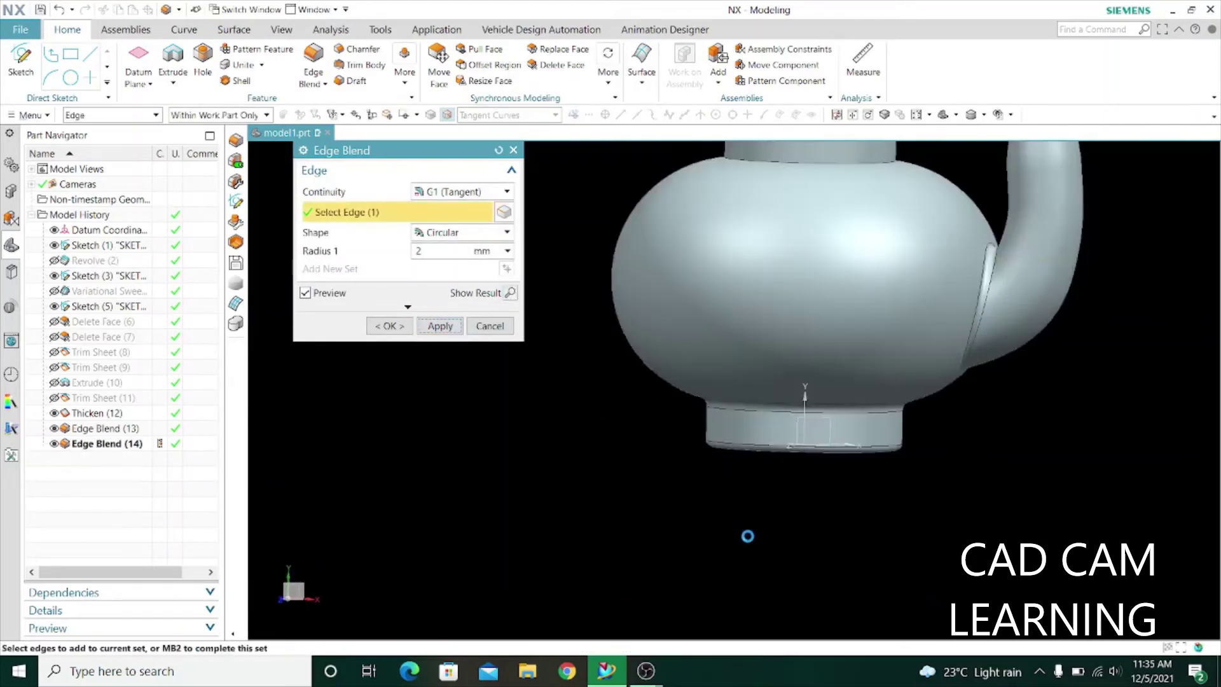
Step: Blend the neck-to-body joint and the inner and outer neck rim edges
left_click(766, 232)
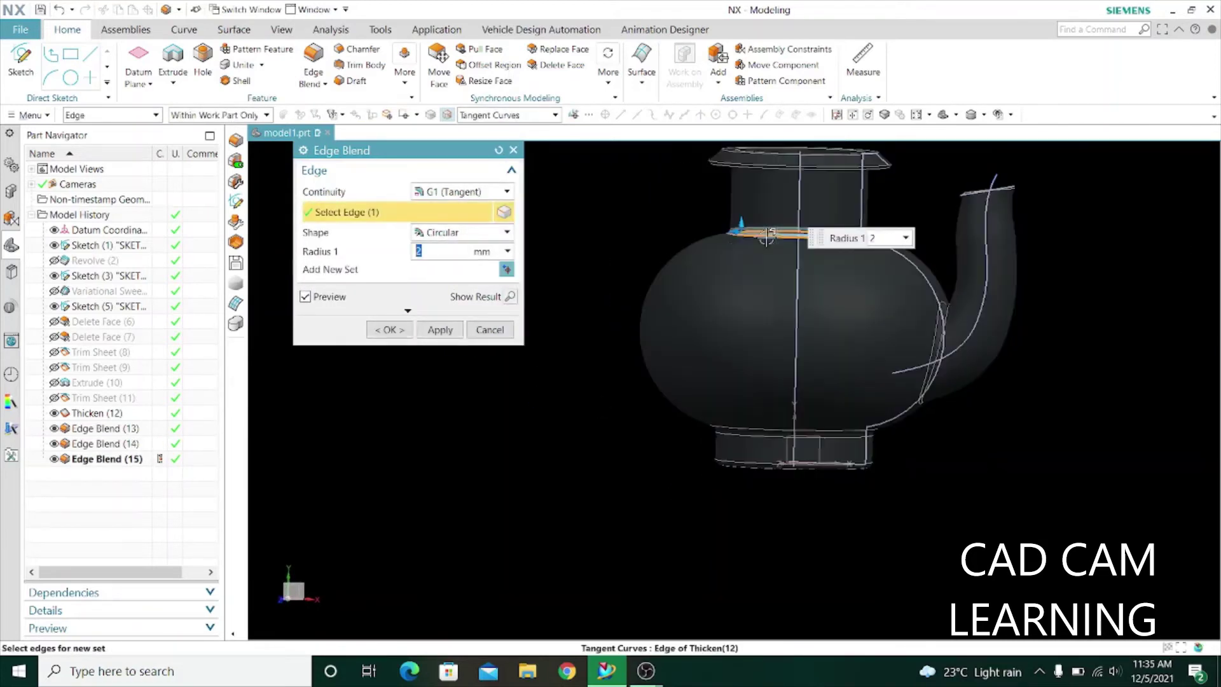
left_click(427, 330)
middle_click_drag(700, 542, 716, 249)
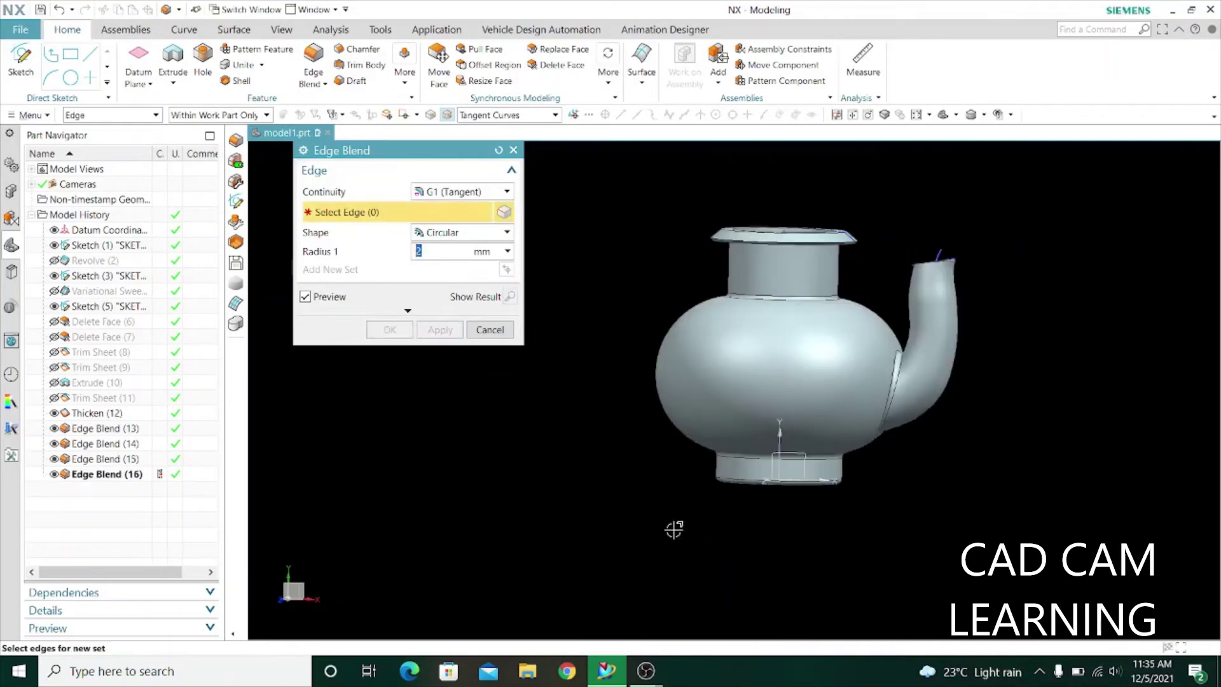
scroll(636, 274, "up", 3)
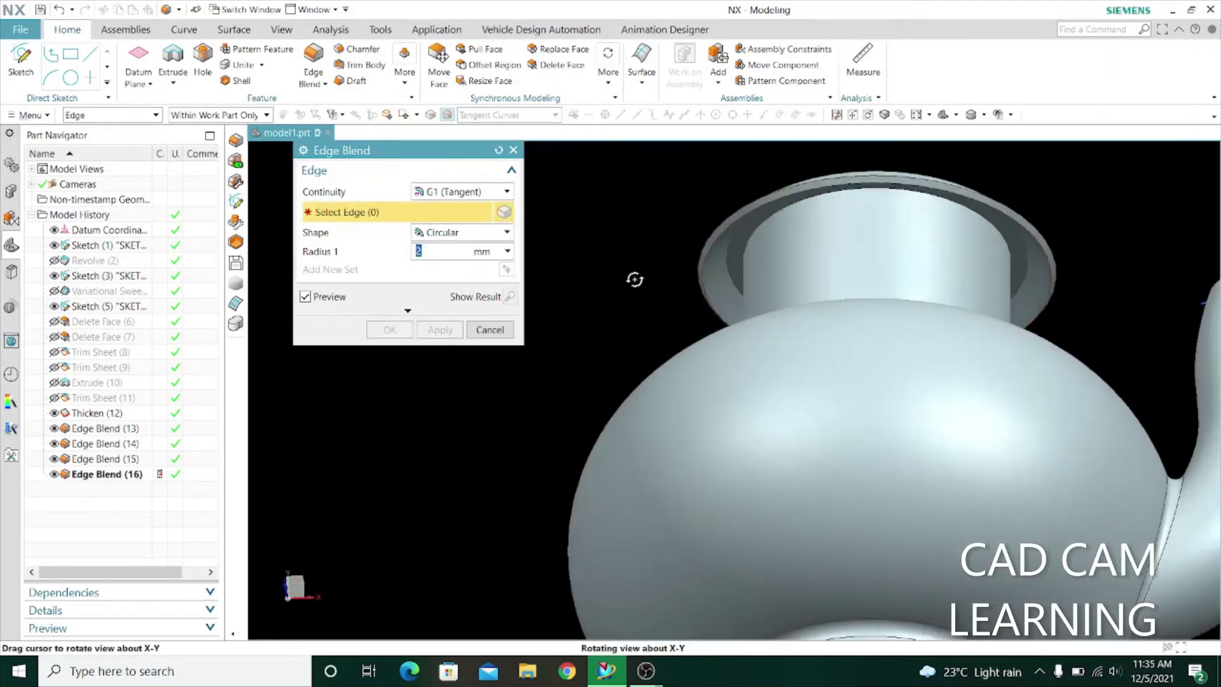
left_click(739, 252)
left_click(438, 330)
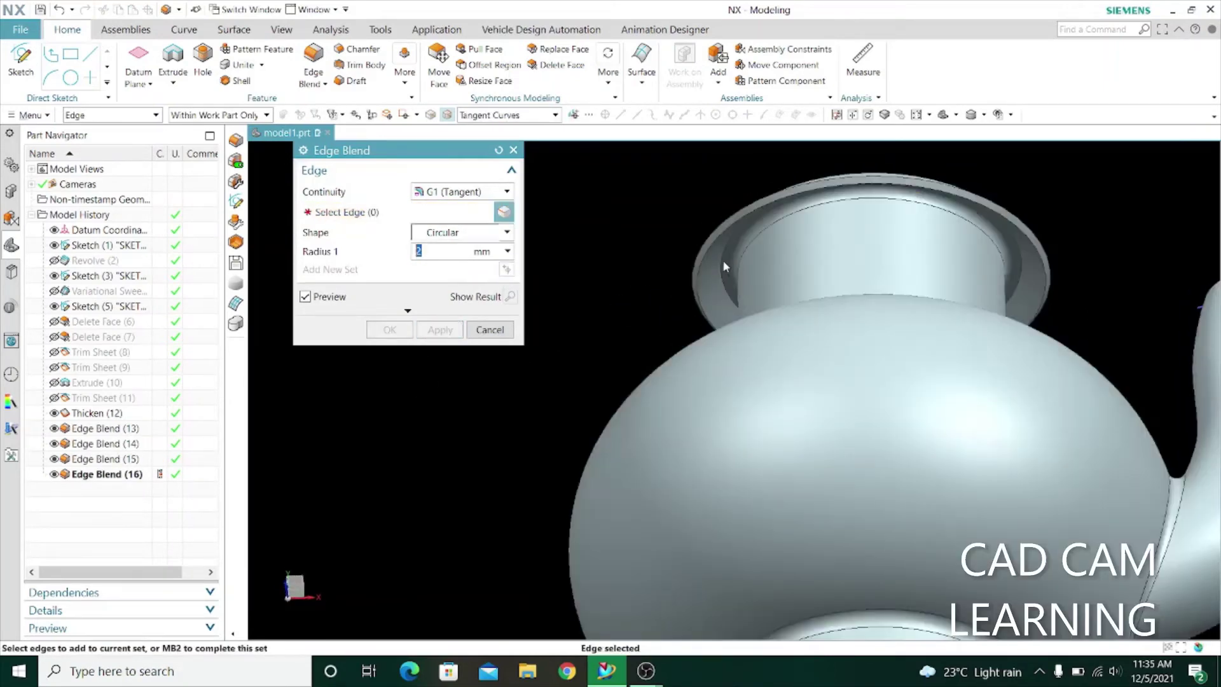
left_click(699, 280)
left_click(454, 331)
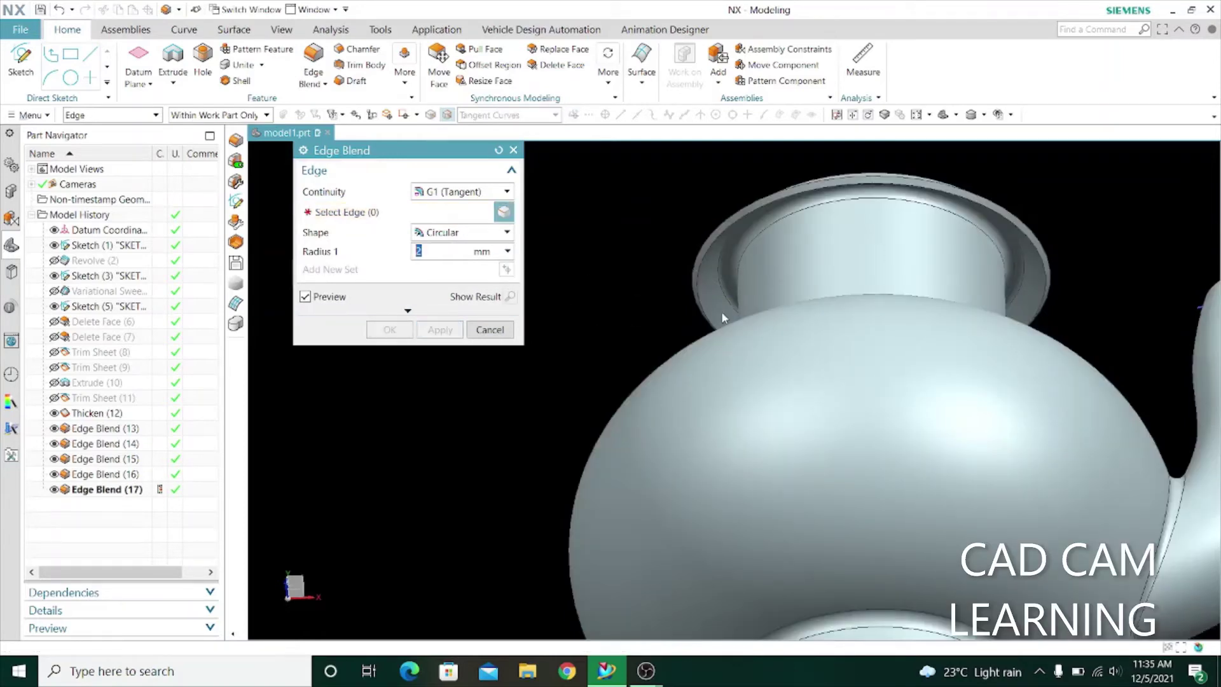
Step: Add 0.5 mm blends to two more flange rim edges and finish the edge blends
scroll(694, 287, "up", 2)
scroll(694, 287, "up", 2)
left_click(694, 287)
type("1")
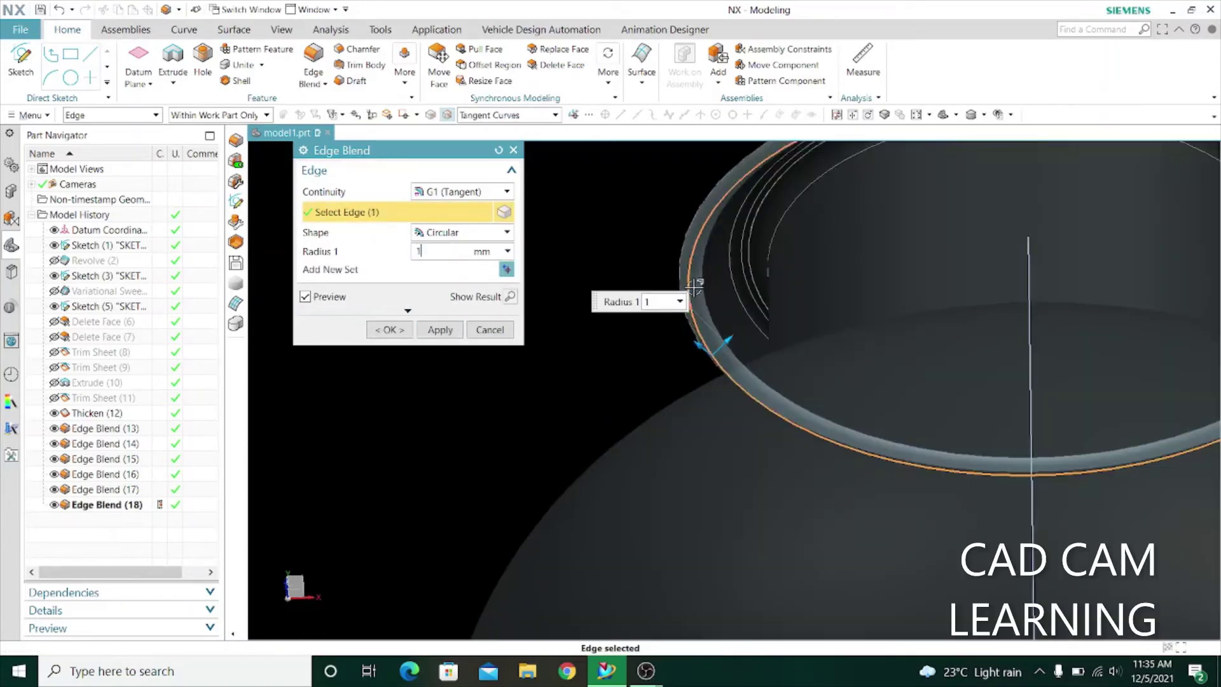
type("0.5")
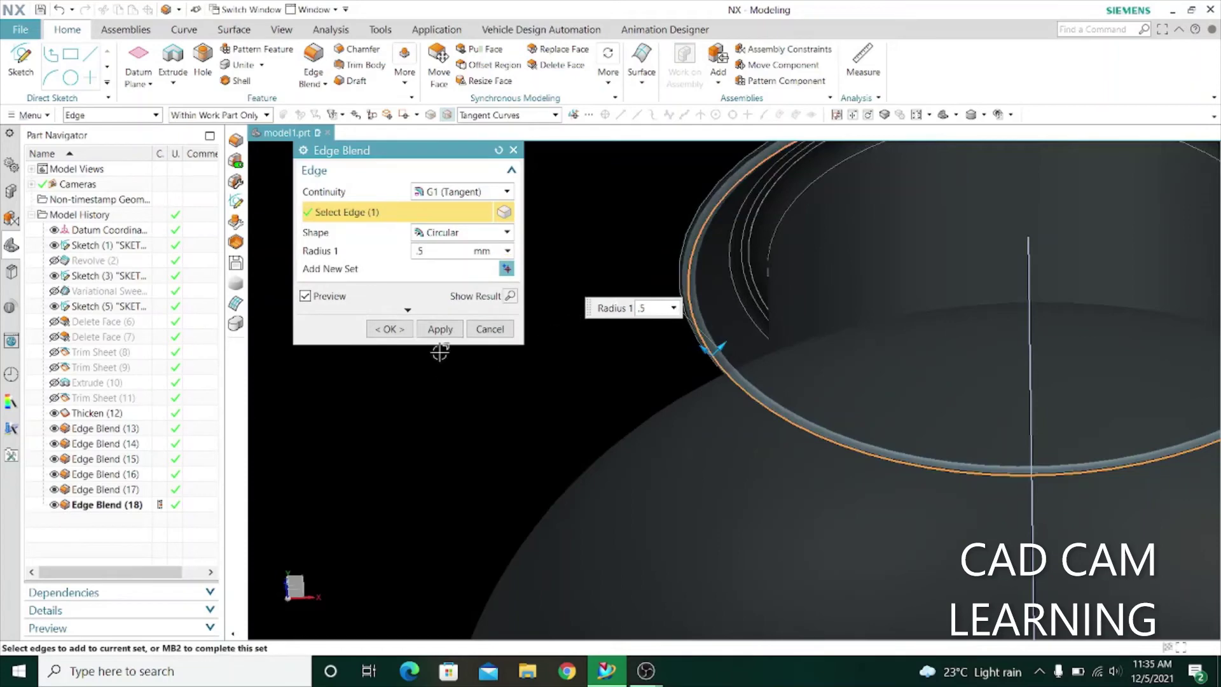
left_click(440, 330)
left_click(684, 227)
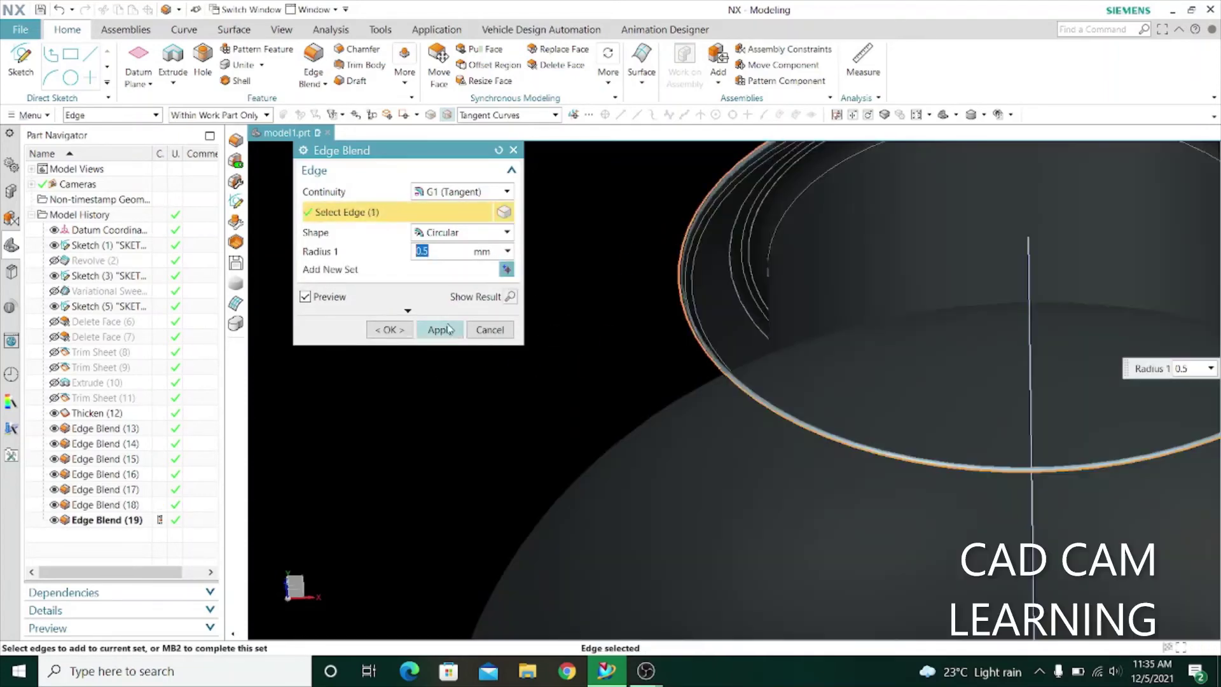
middle_click(673, 354)
scroll(607, 387, "down", 5)
mouse_move(607, 387)
middle_mouse_down()
mouse_move(613, 468)
mouse_move(623, 422)
mouse_move(605, 413)
middle_mouse_up()
left_click(490, 329)
mouse_move(830, 325)
middle_mouse_down()
mouse_move(714, 237)
mouse_move(724, 215)
mouse_move(861, 292)
mouse_move(867, 315)
mouse_move(845, 284)
middle_mouse_up()
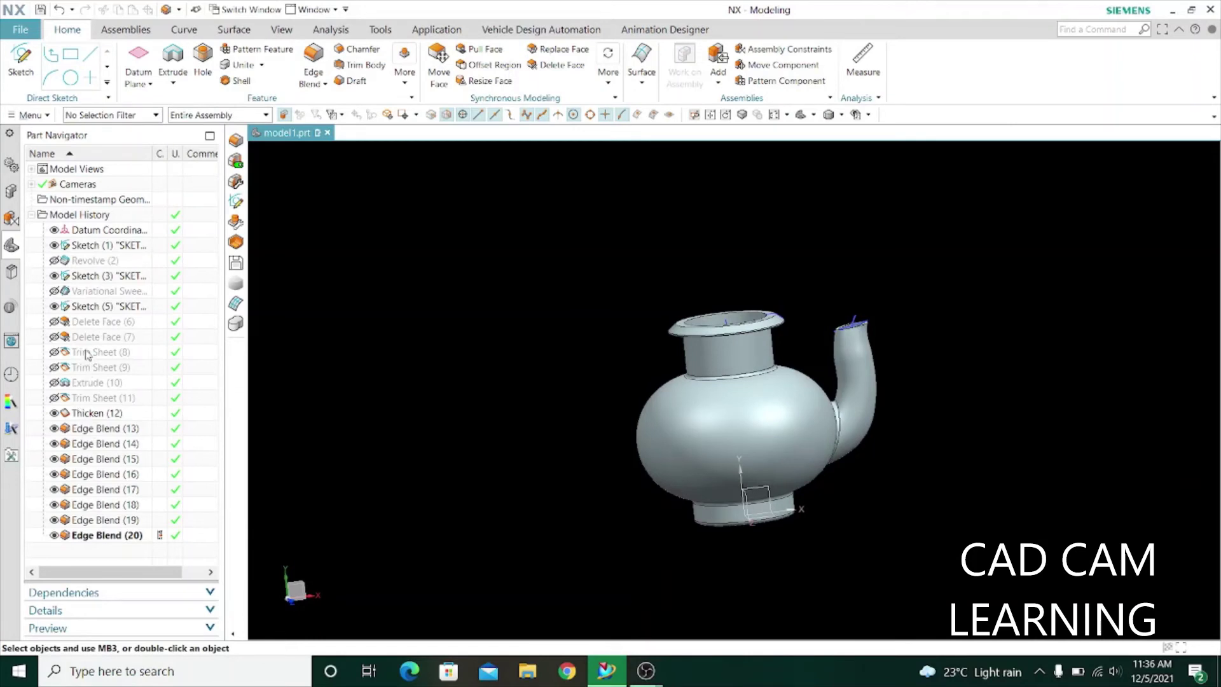
Step: Reopen the spout's Variational Sweep and select Section7 near the spout tip
double_click(105, 291)
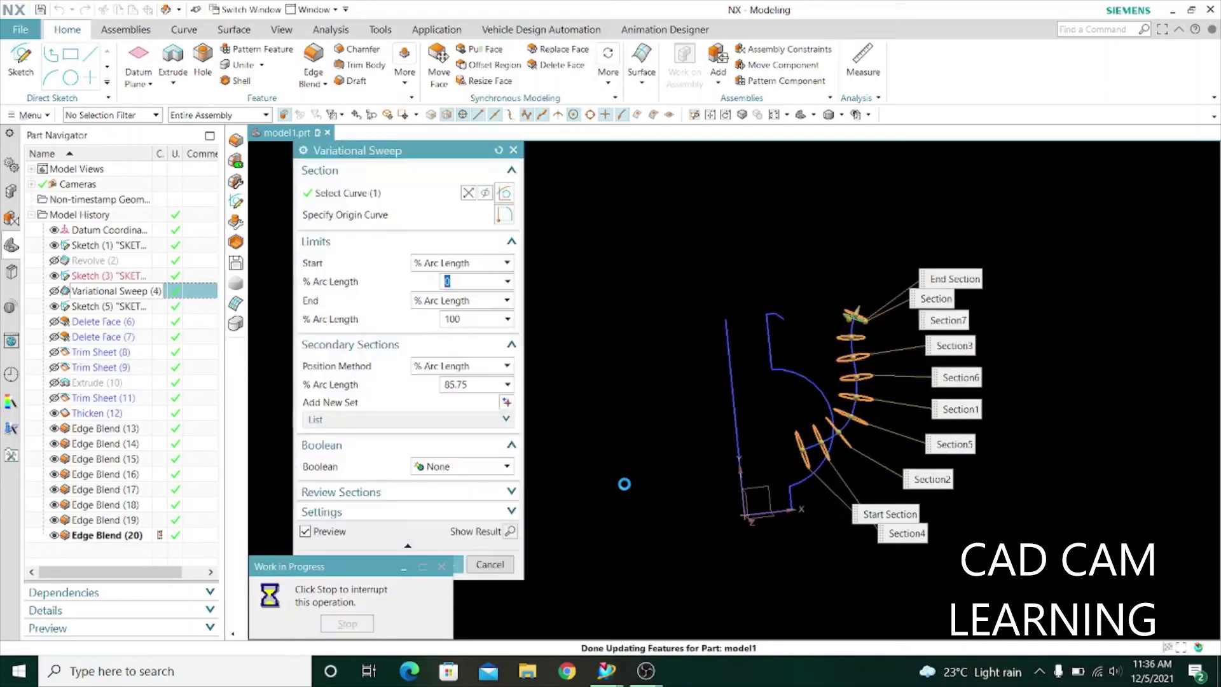
mouse_move(848, 579)
middle_mouse_down()
mouse_move(810, 572)
mouse_move(916, 323)
middle_mouse_up()
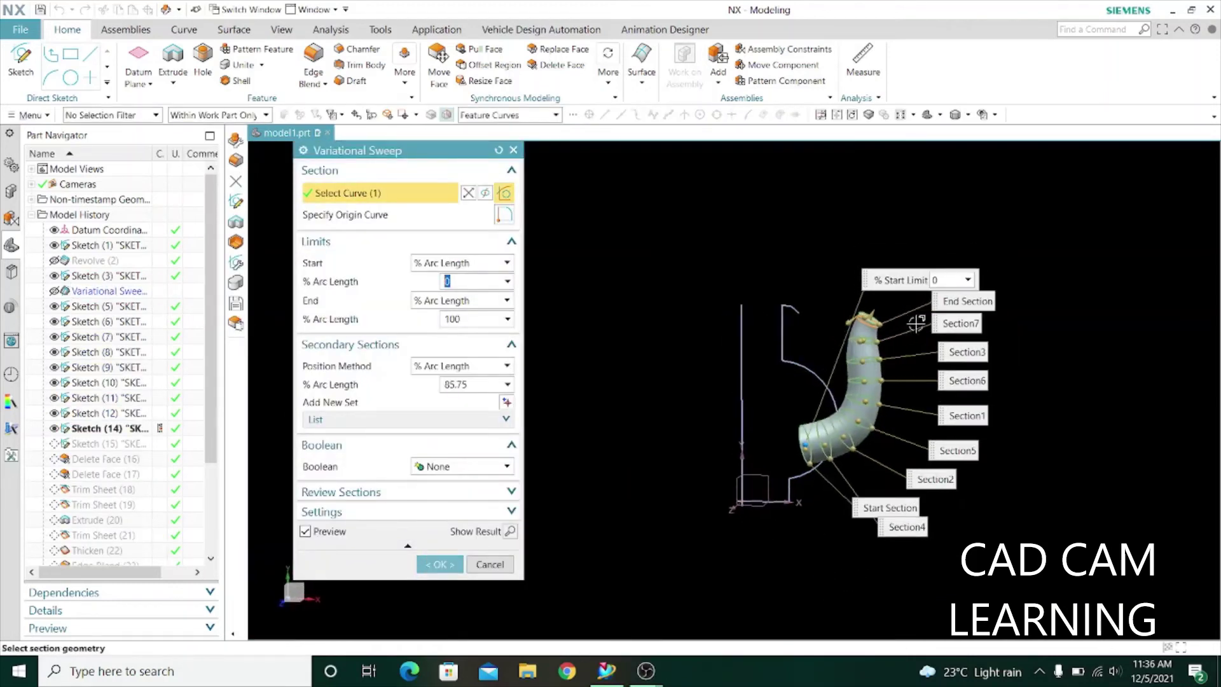
left_click(965, 307)
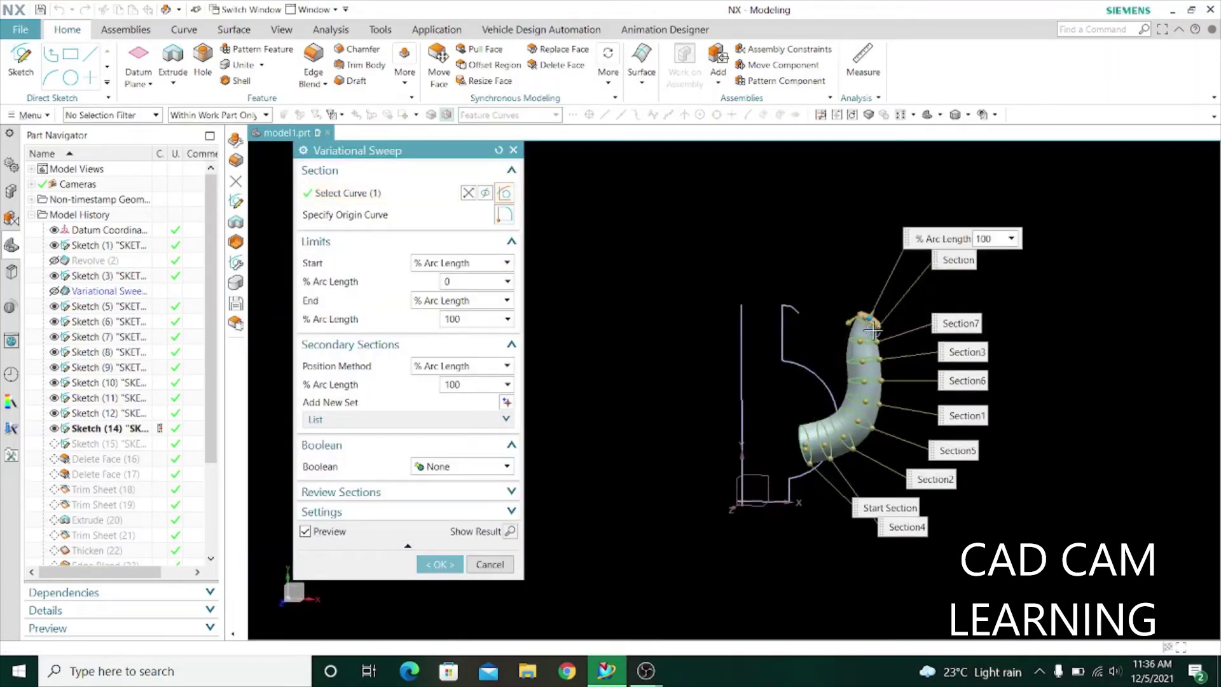
scroll(872, 329, "up", 2)
scroll(881, 286, "up", 2)
scroll(870, 326, "up", 2)
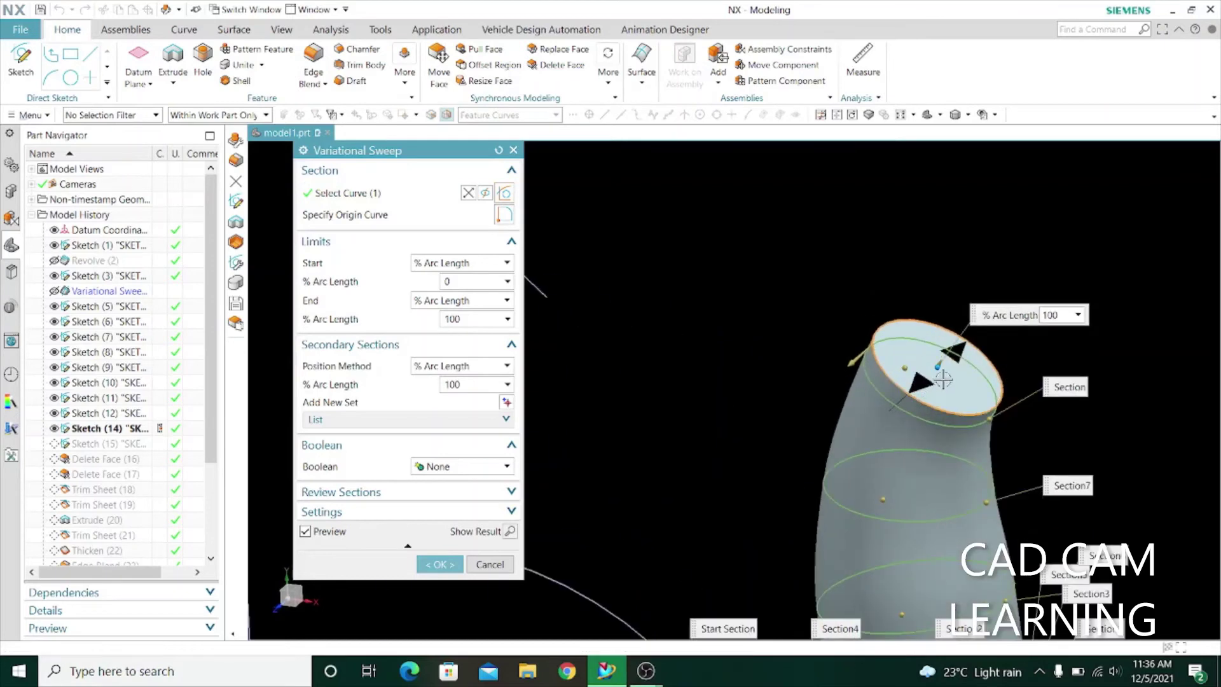
middle_click_drag(909, 363, 842, 347)
left_click(1036, 380)
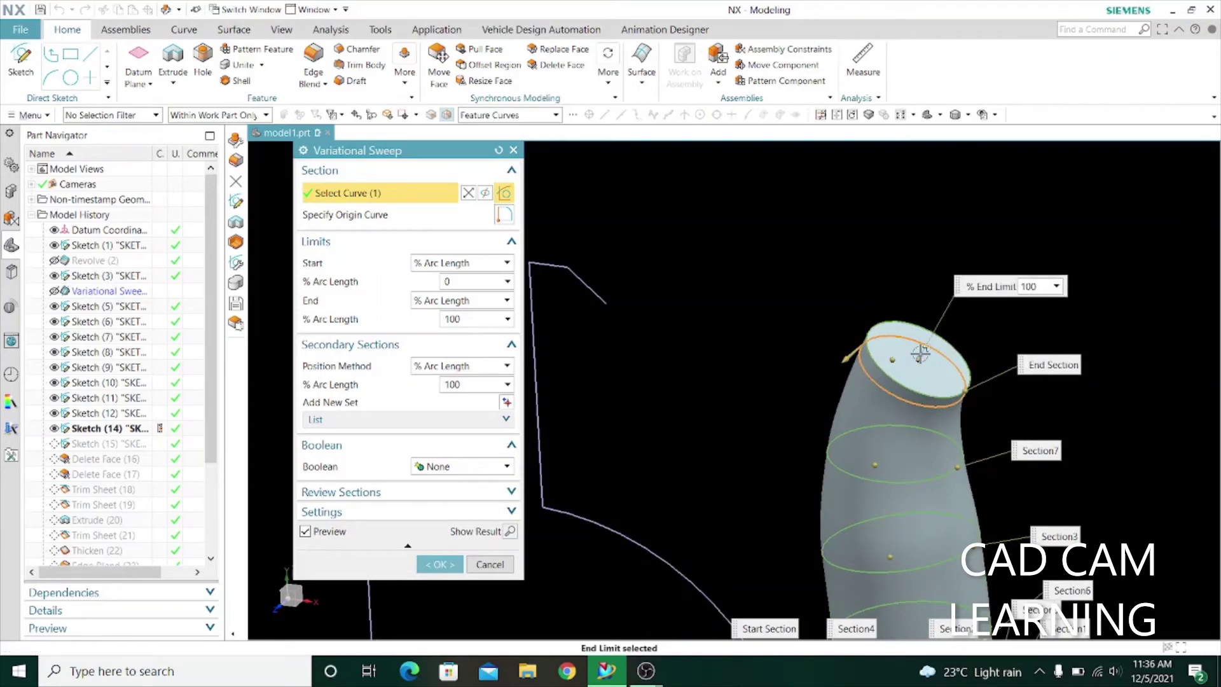
middle_click_drag(920, 353, 850, 394)
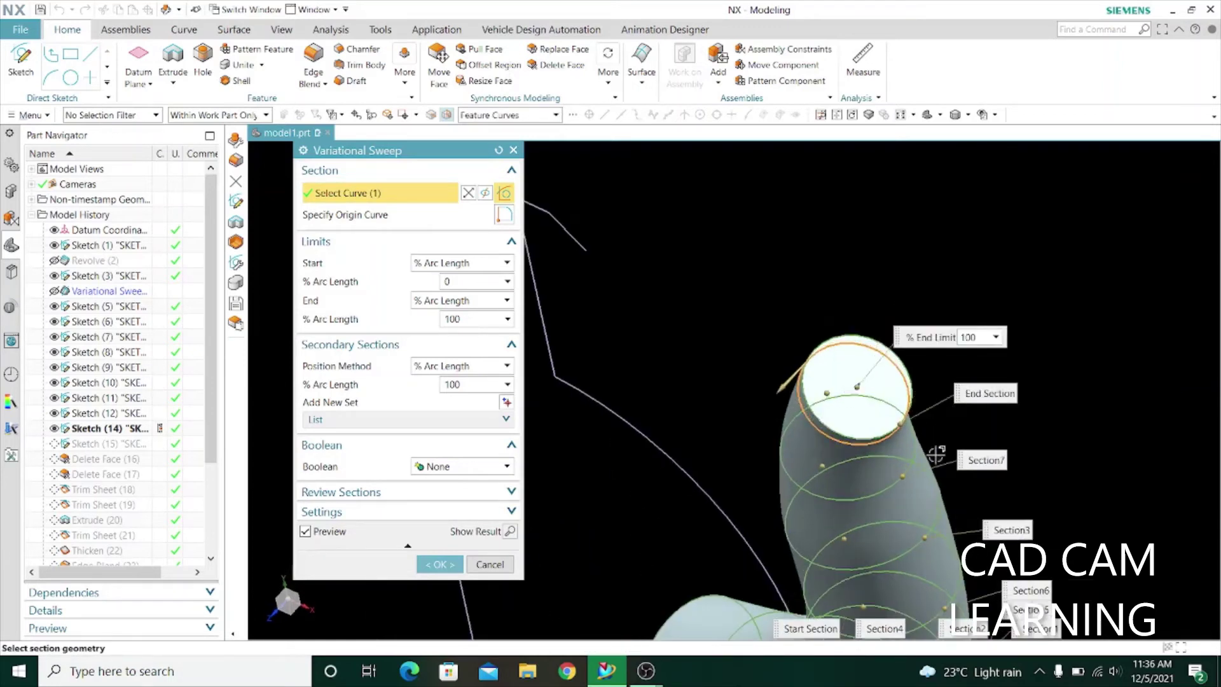
left_click(976, 462)
left_click(841, 476)
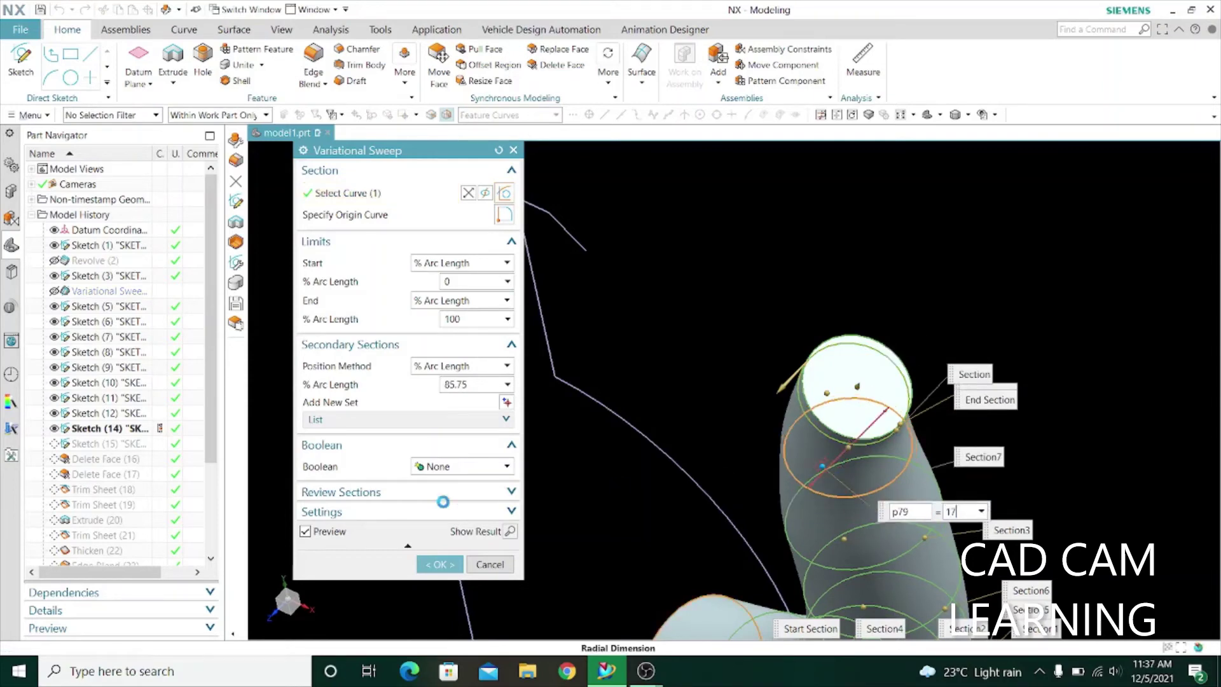
Step: Set Section3's radius to 18 and Section6's radius to 19
mouse_move(721, 390)
middle_mouse_down()
mouse_move(767, 337)
mouse_move(794, 341)
middle_mouse_up()
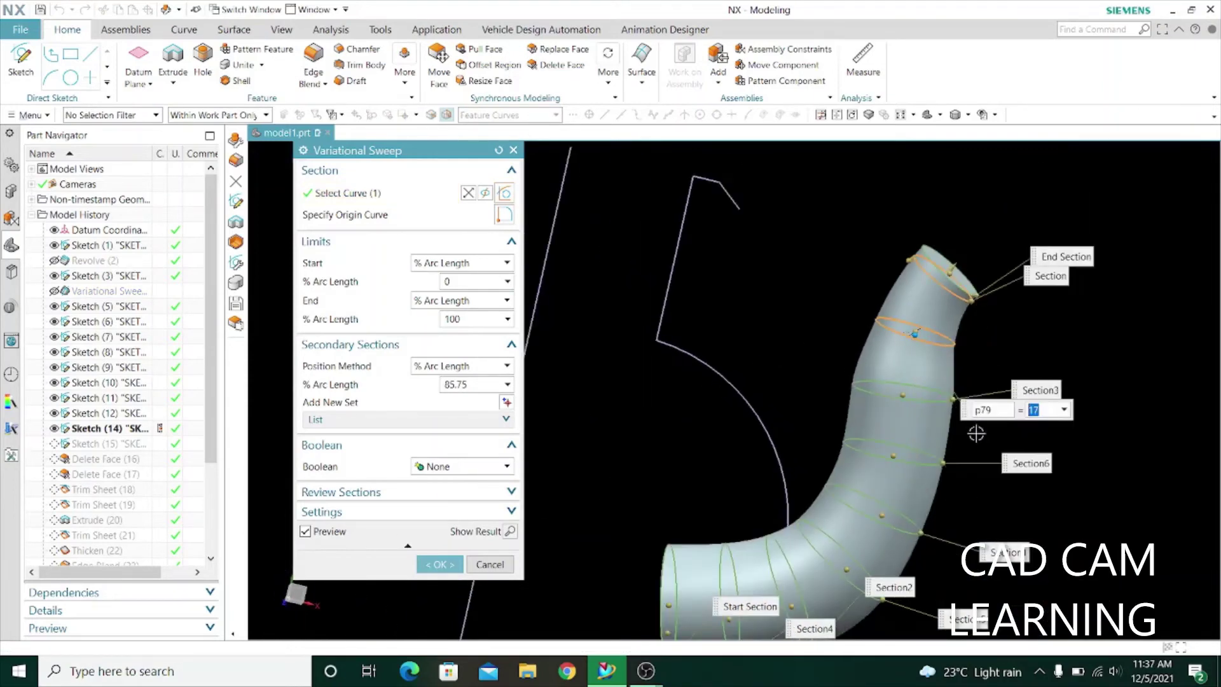
scroll(976, 433, "up", 3)
left_click(956, 357)
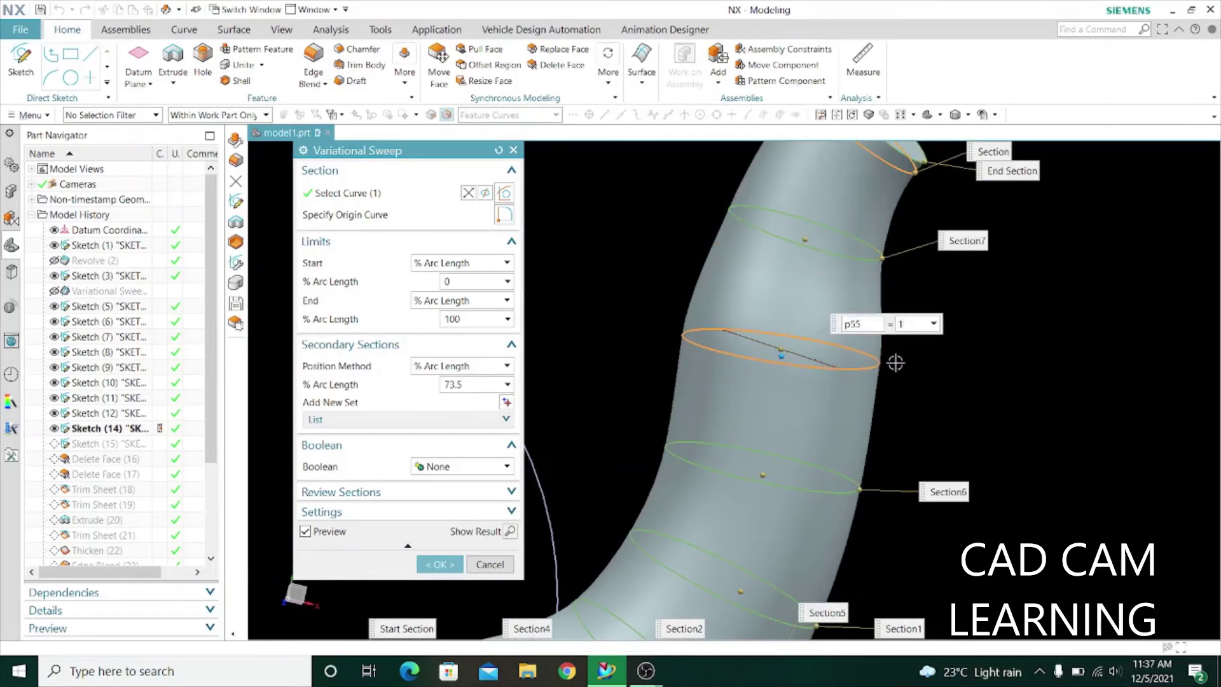
type("8")
key("Return")
scroll(797, 422, "down", 2)
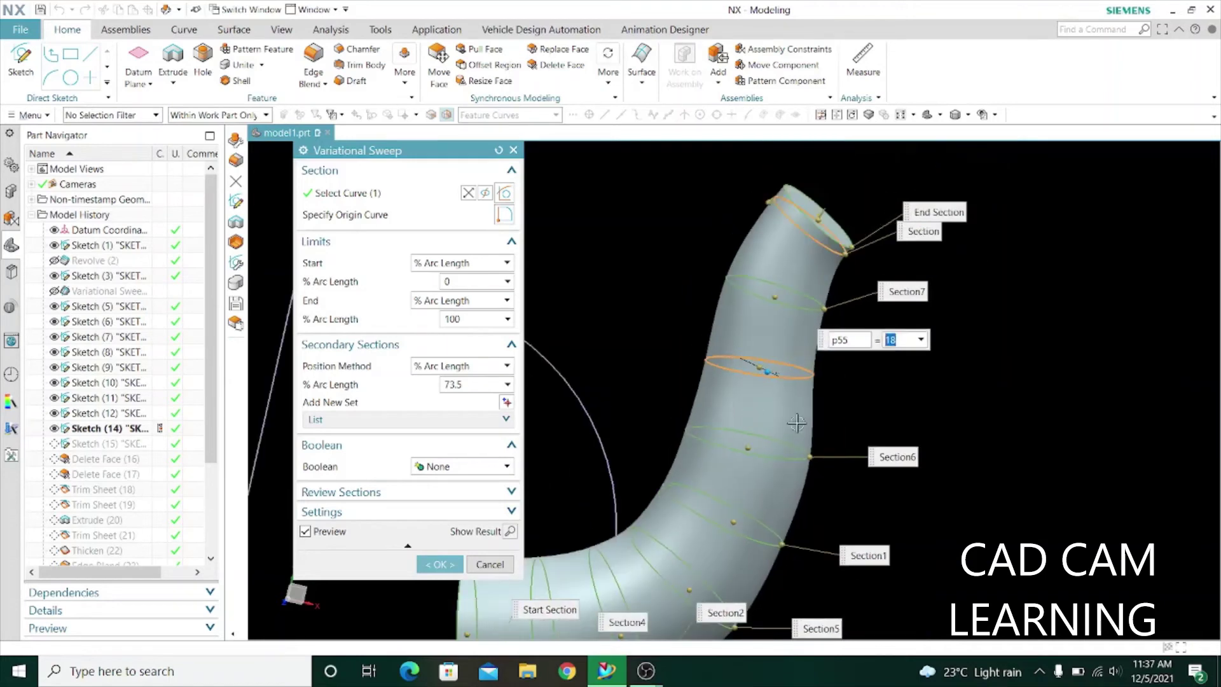
left_click(898, 459)
left_click(732, 436)
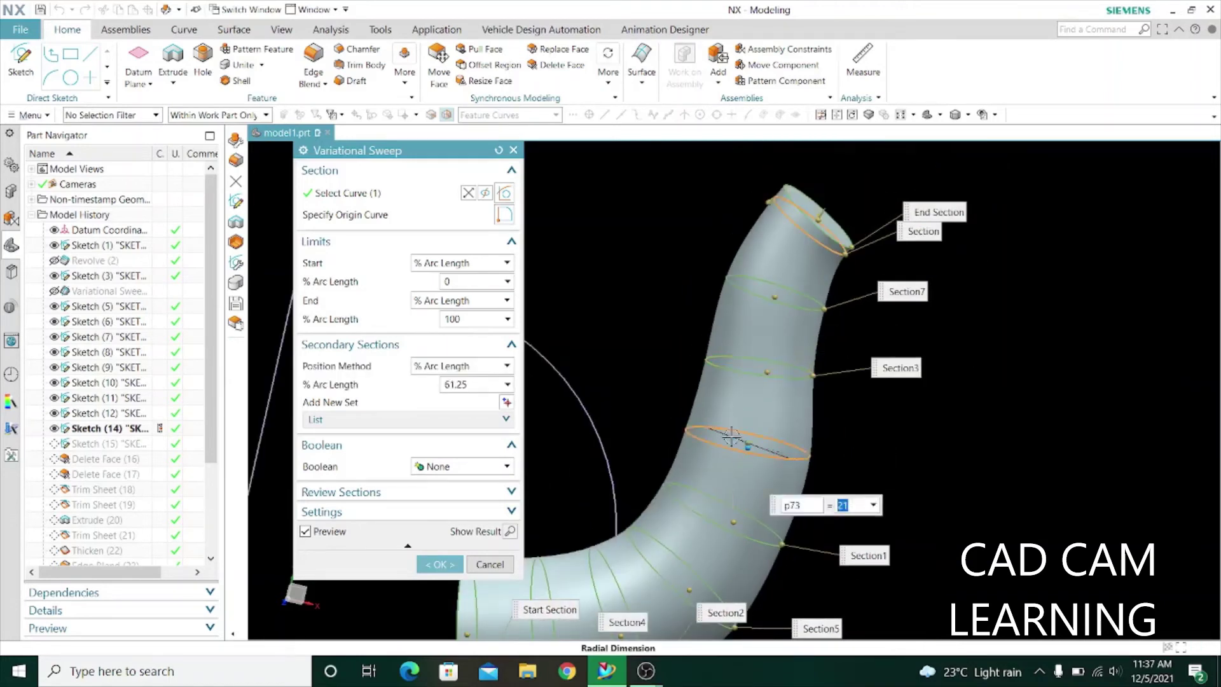
type("19")
key("Return")
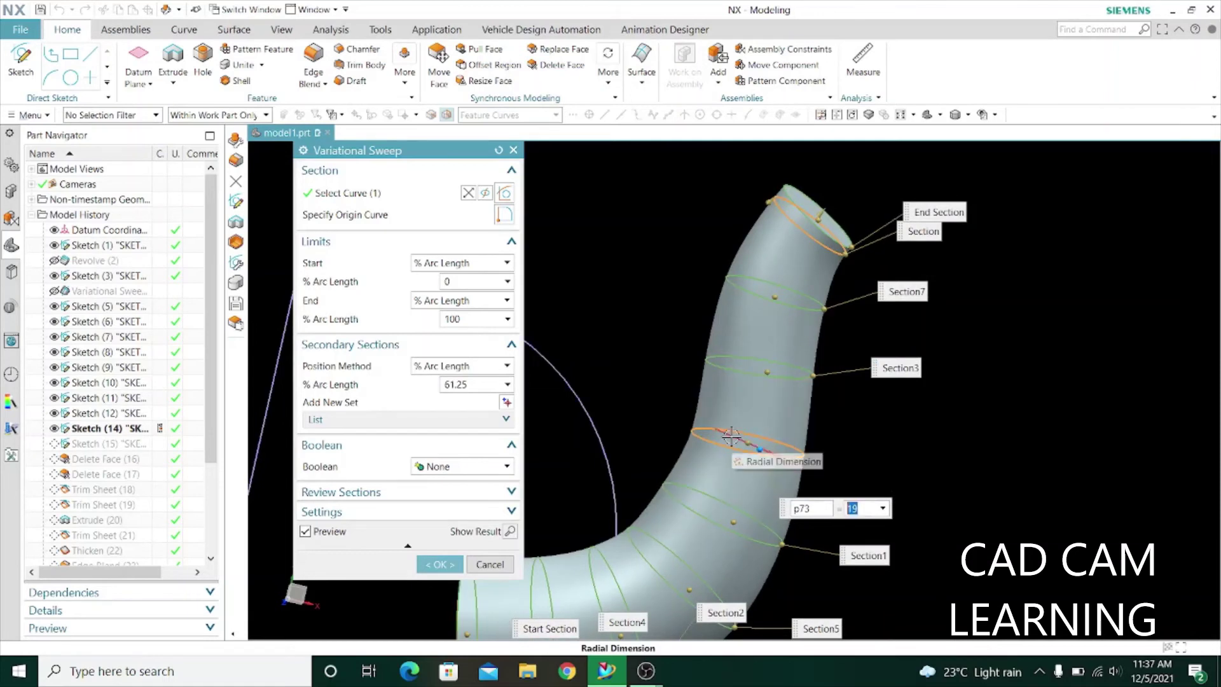
Step: Set the 49% arc-length section radius to 20 and apply the updated sweep
scroll(636, 413, "down", 1)
scroll(632, 396, "down", 1)
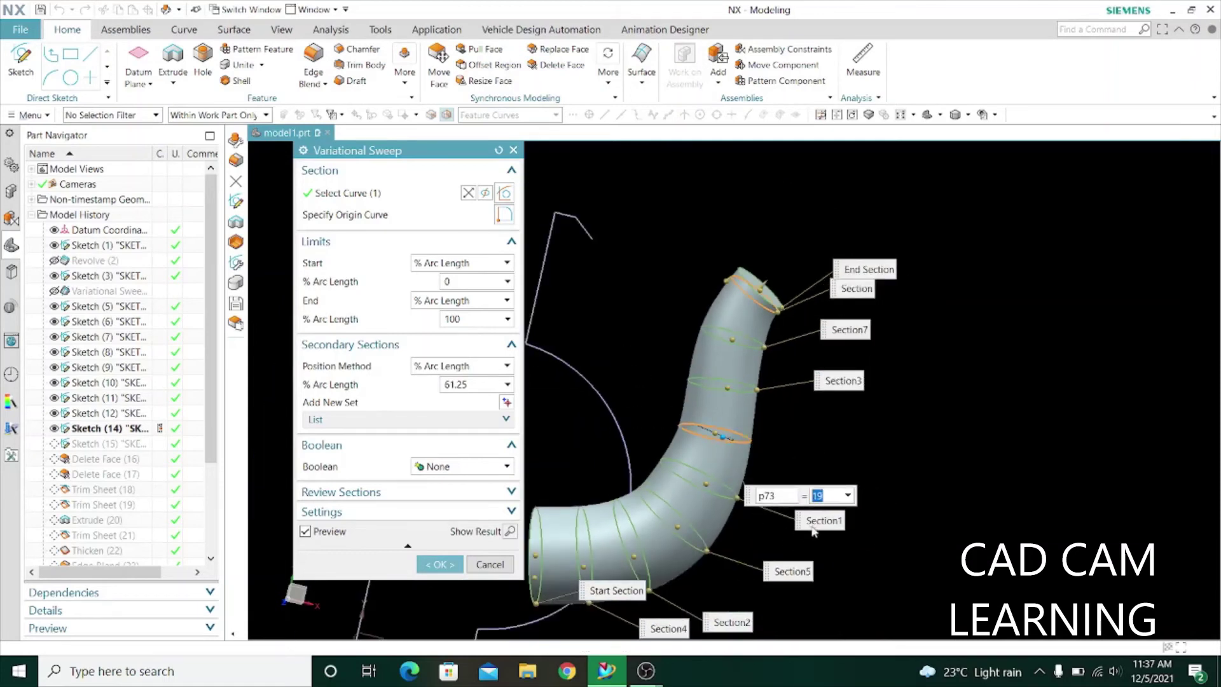
left_click(814, 528)
scroll(768, 498, "up", 3)
left_click(695, 476)
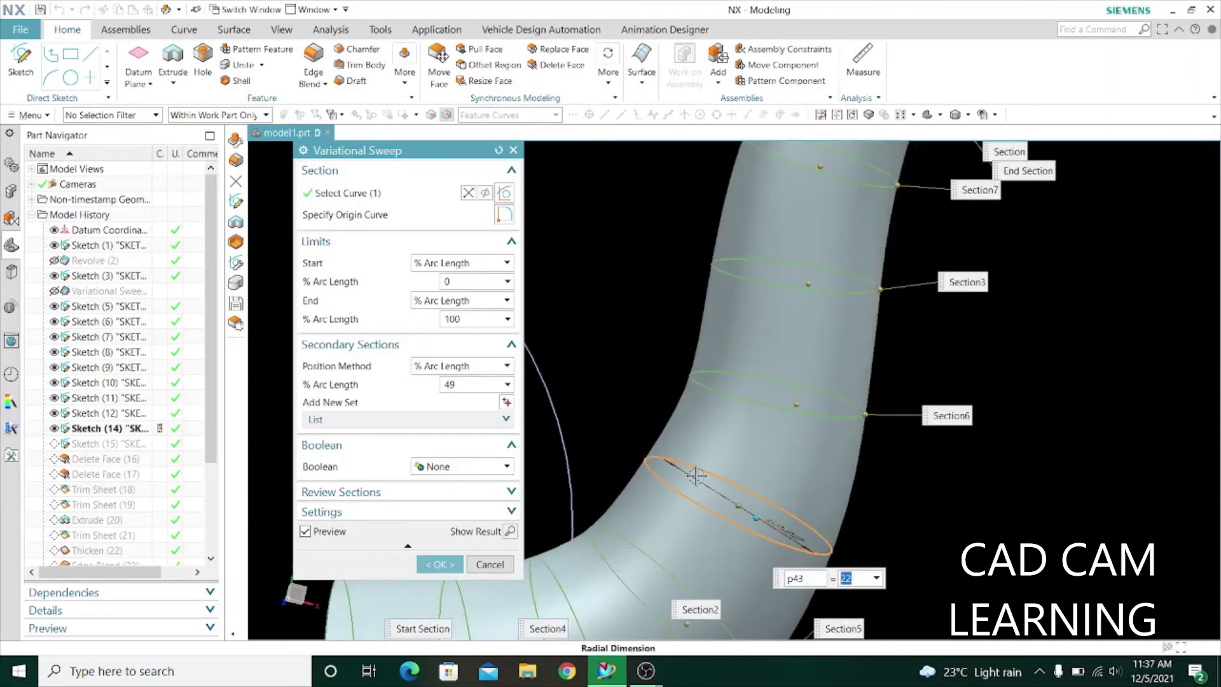
key("Return")
scroll(827, 541, "down", 2)
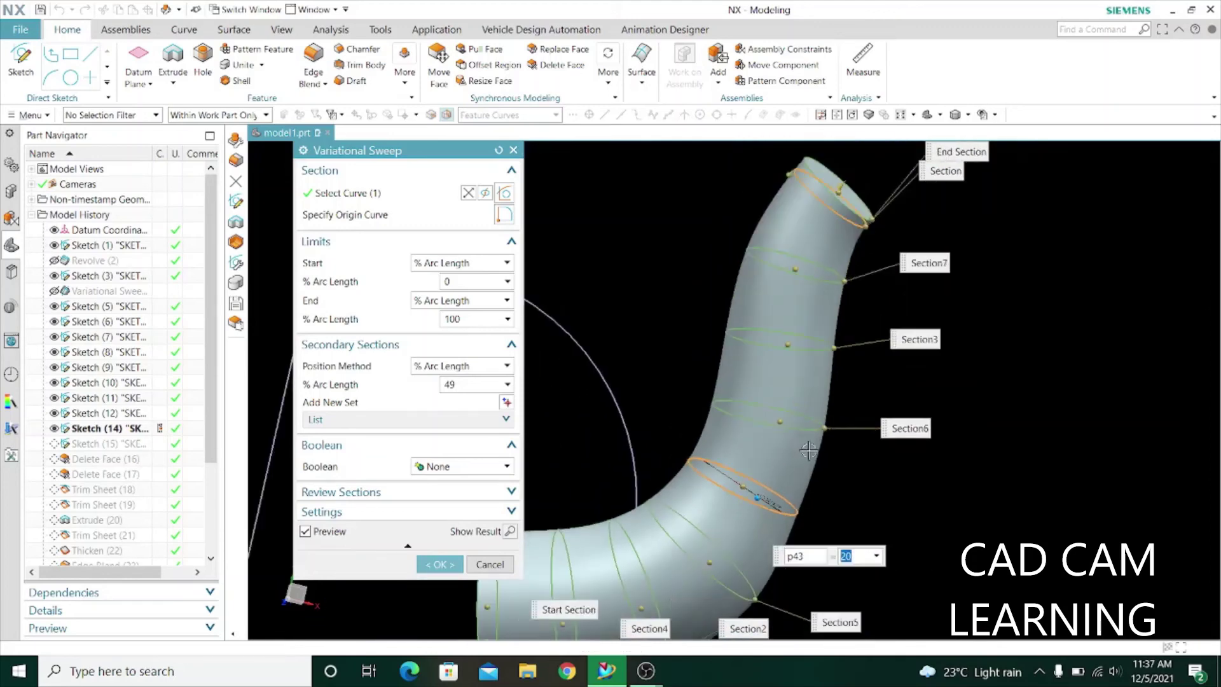
scroll(922, 566, "down", 2)
left_click(453, 566)
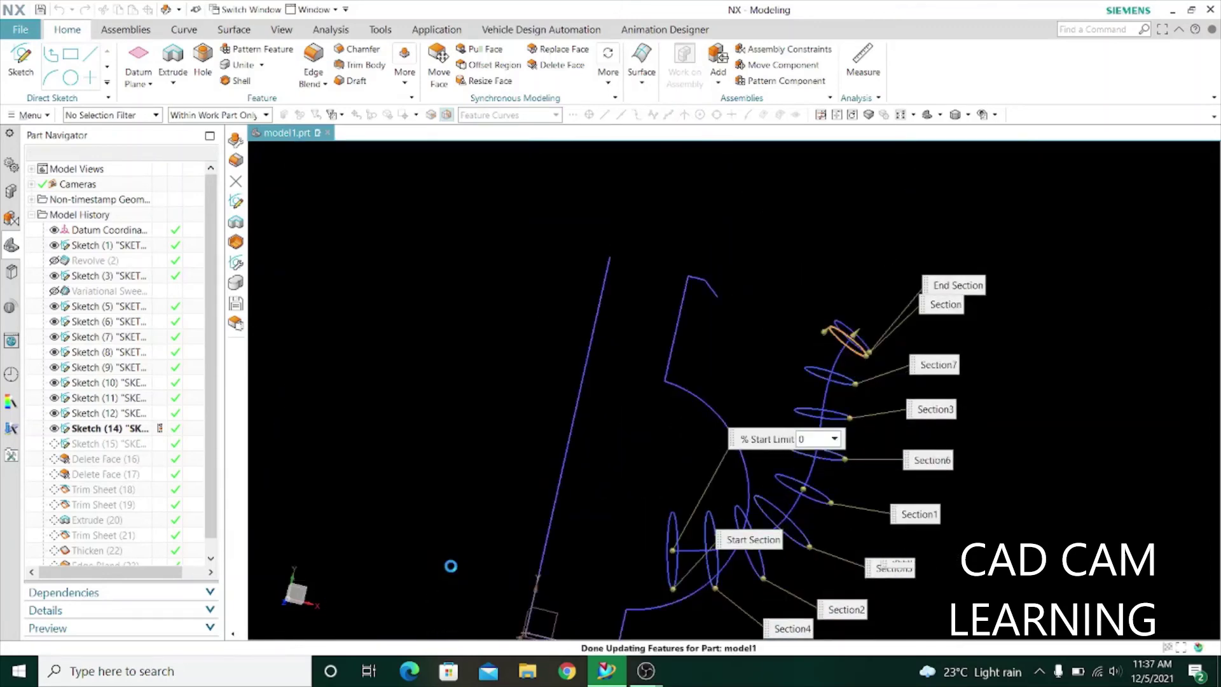
Step: Reopen Variational Sweep (4) and set the spout tip's end section radius to 14
middle_click_drag(751, 381, 641, 487)
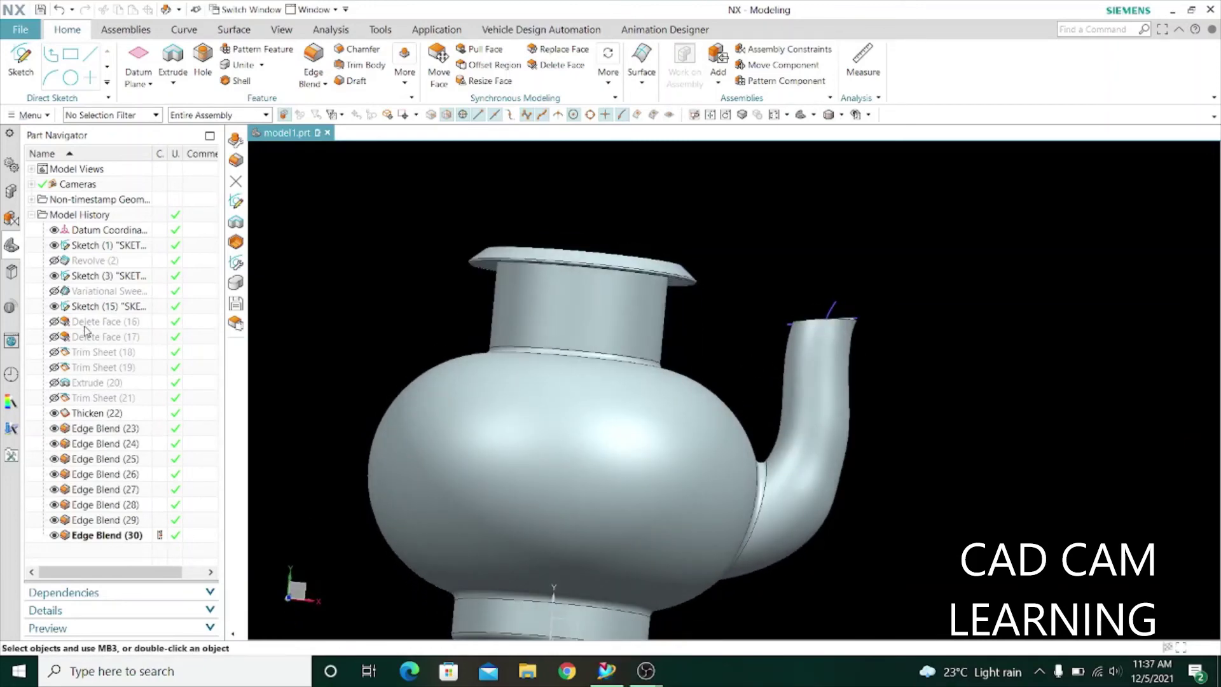
double_click(88, 292)
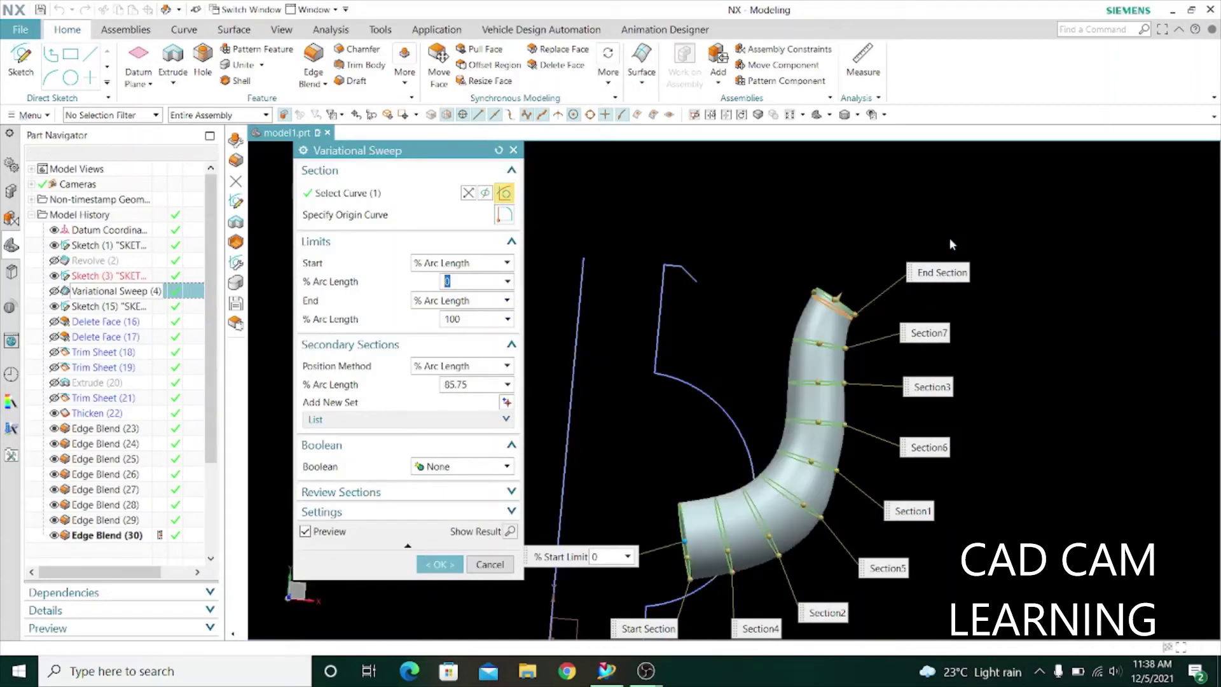
scroll(950, 237, "down", 3)
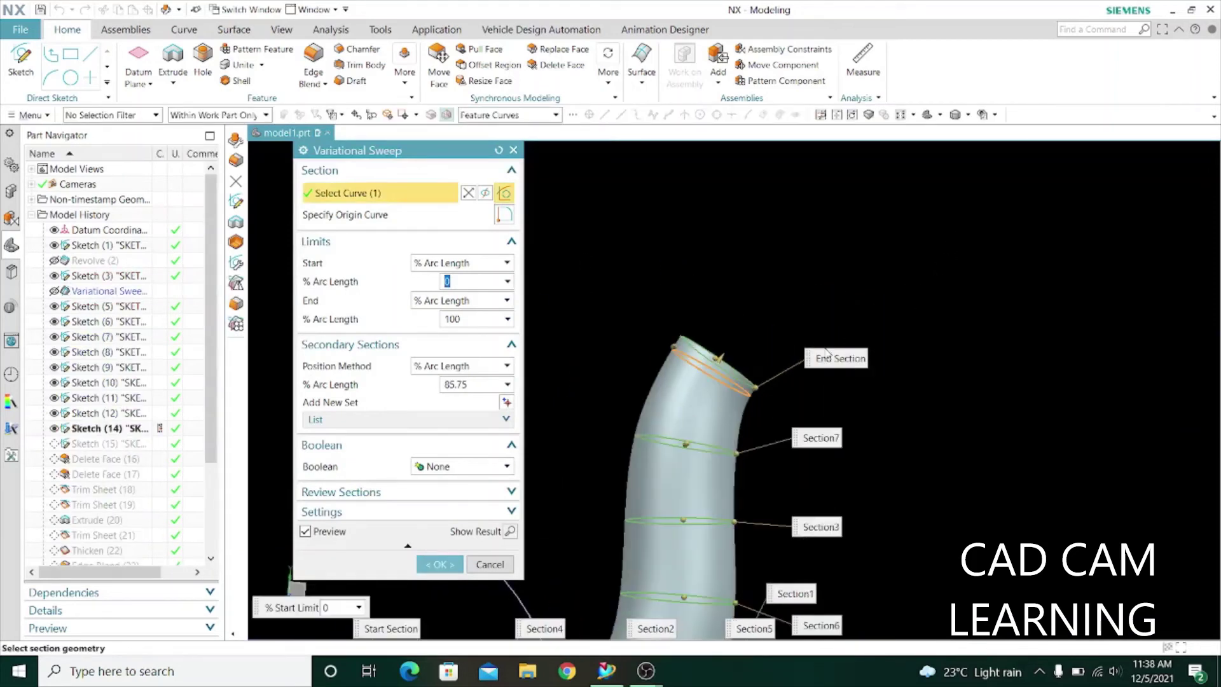
left_click(828, 356)
middle_click_drag(863, 371, 839, 394)
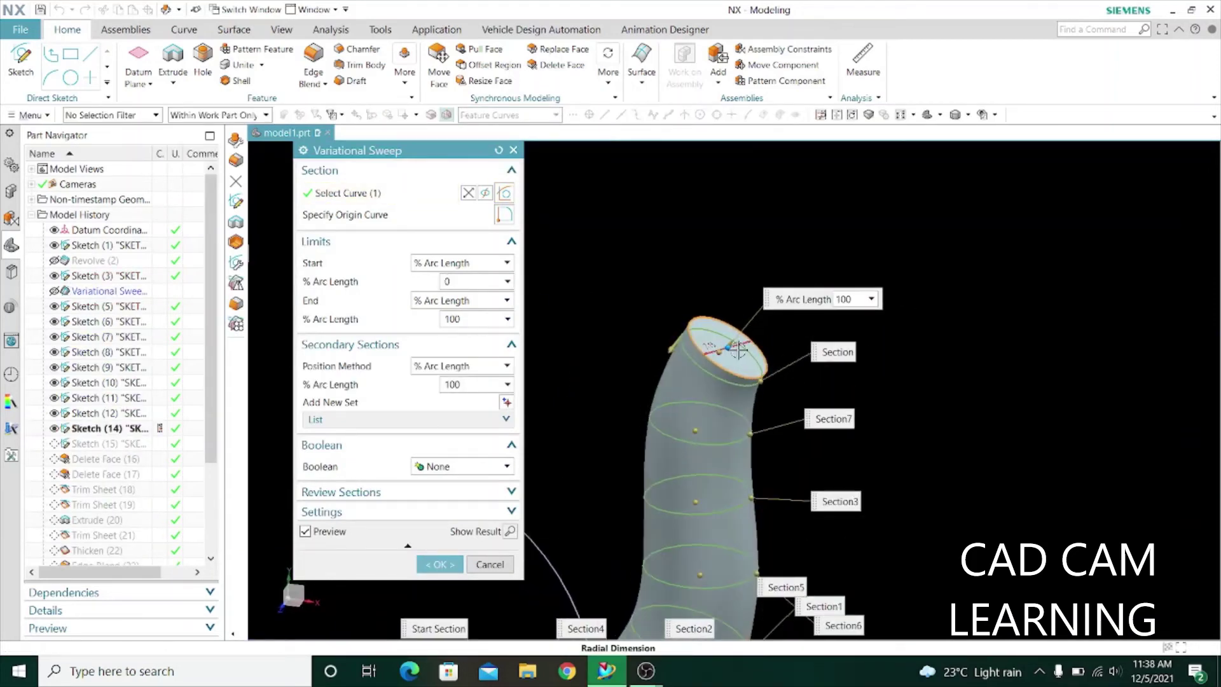
left_click(741, 346)
type("1")
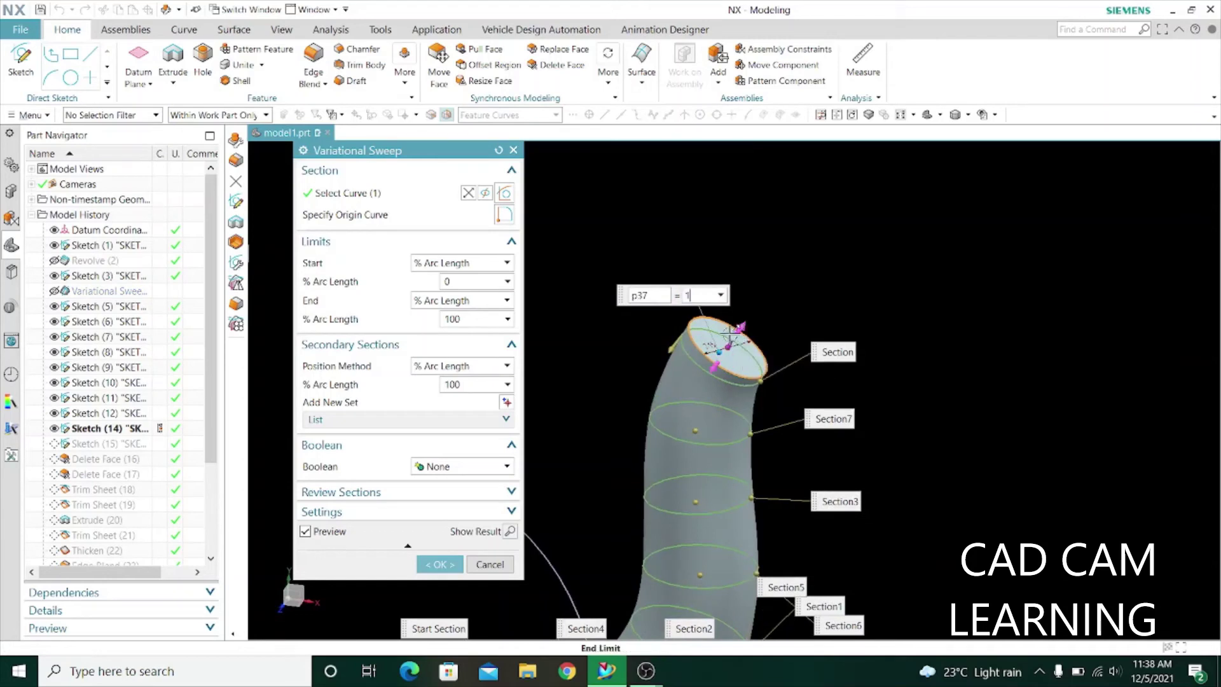
type("4")
key("Return")
Step: Set Section7's radius to 16
middle_click_drag(827, 299, 851, 281)
left_click(803, 450)
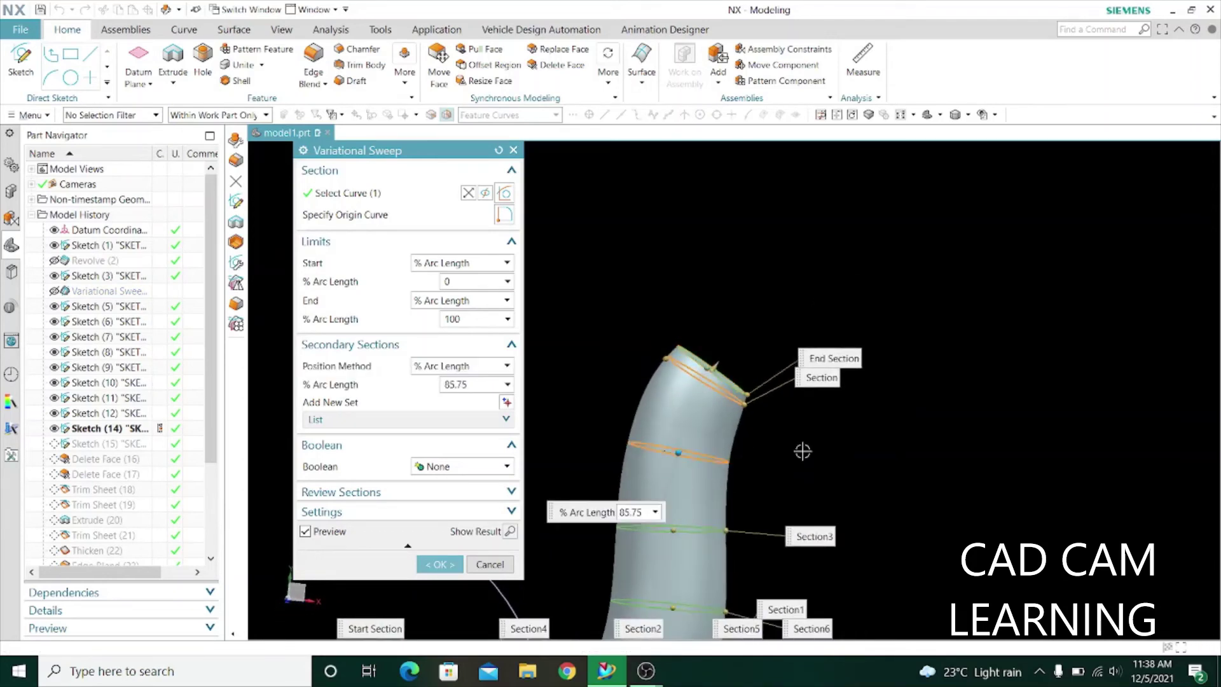
middle_click_drag(809, 456, 822, 480)
scroll(668, 449, "up", 2)
scroll(681, 425, "up", 2)
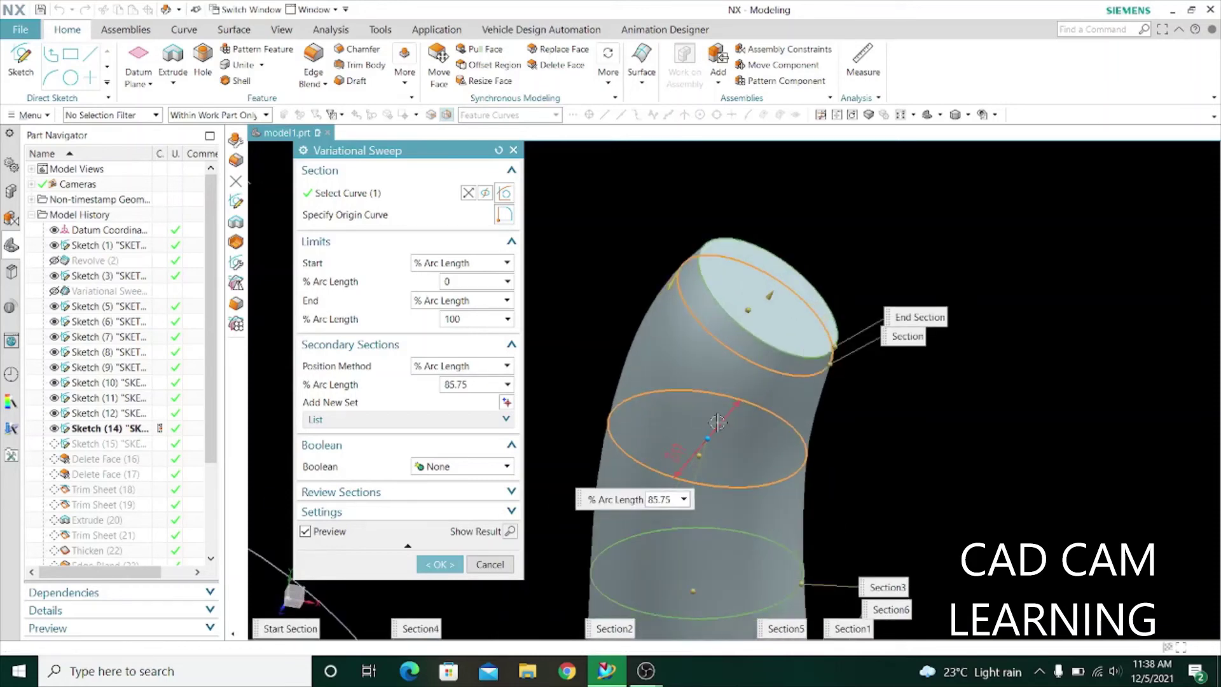
left_click(717, 421)
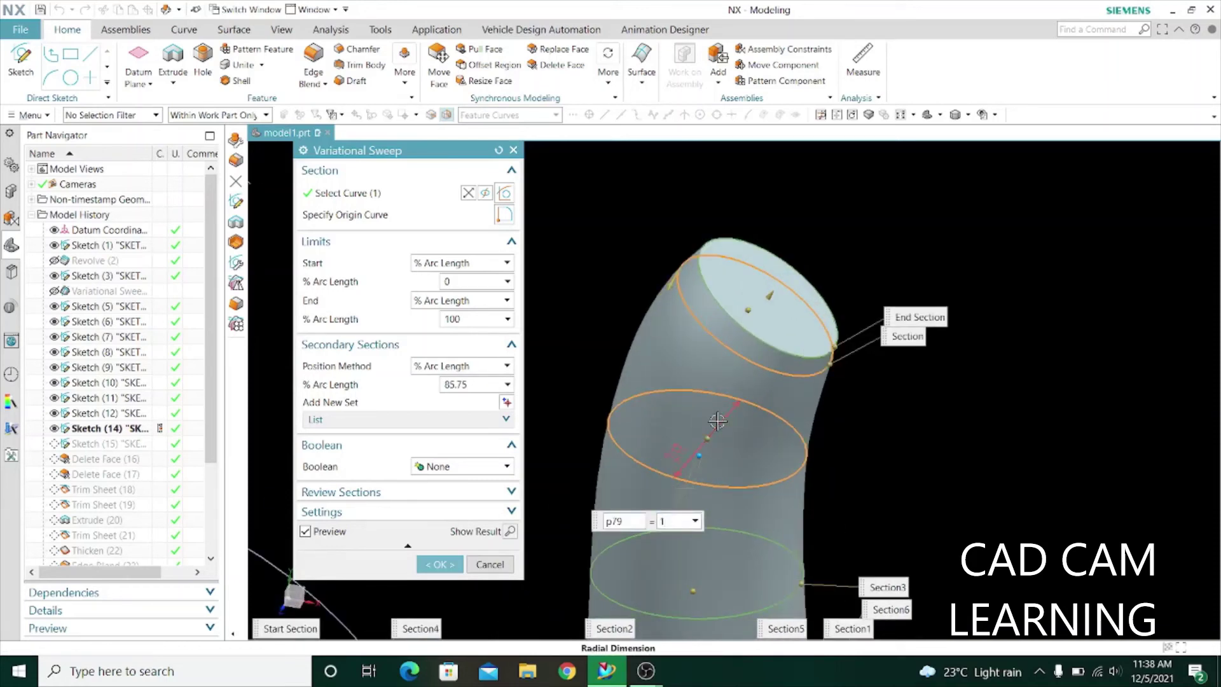
type("6")
key("Return")
Step: Reduce the end section radius further to 12
mouse_move(966, 480)
middle_mouse_down()
mouse_move(993, 442)
mouse_move(912, 368)
middle_mouse_up()
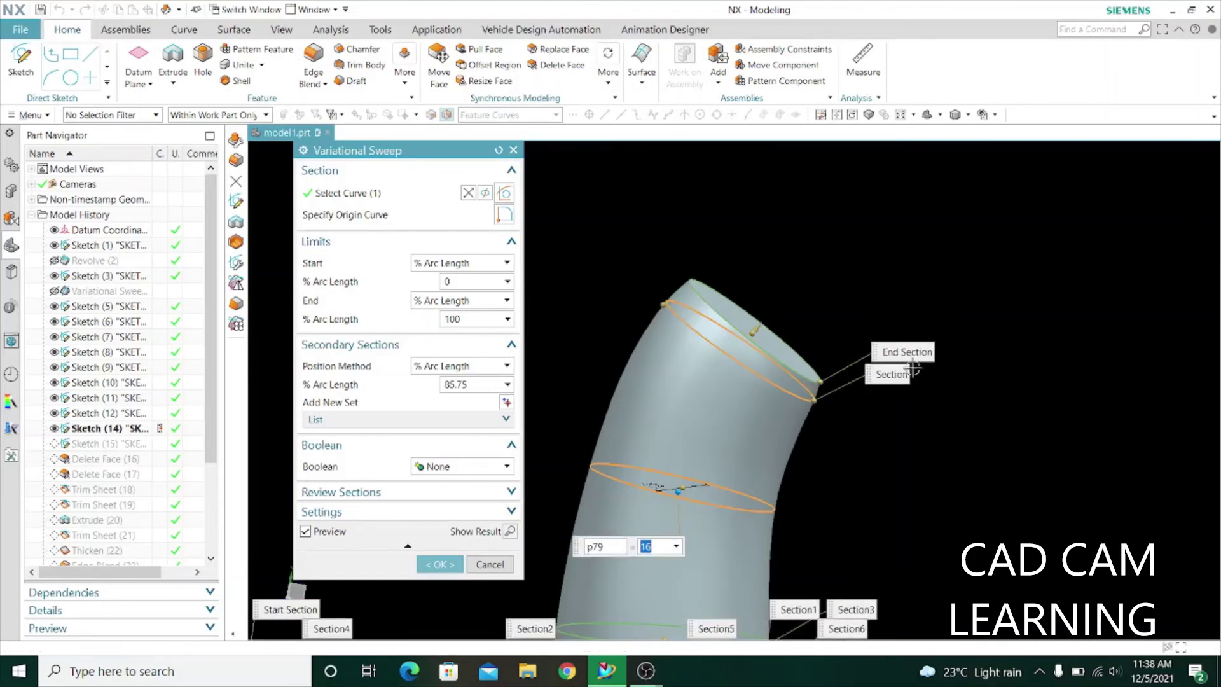
left_click(911, 358)
middle_click_drag(831, 391, 826, 419)
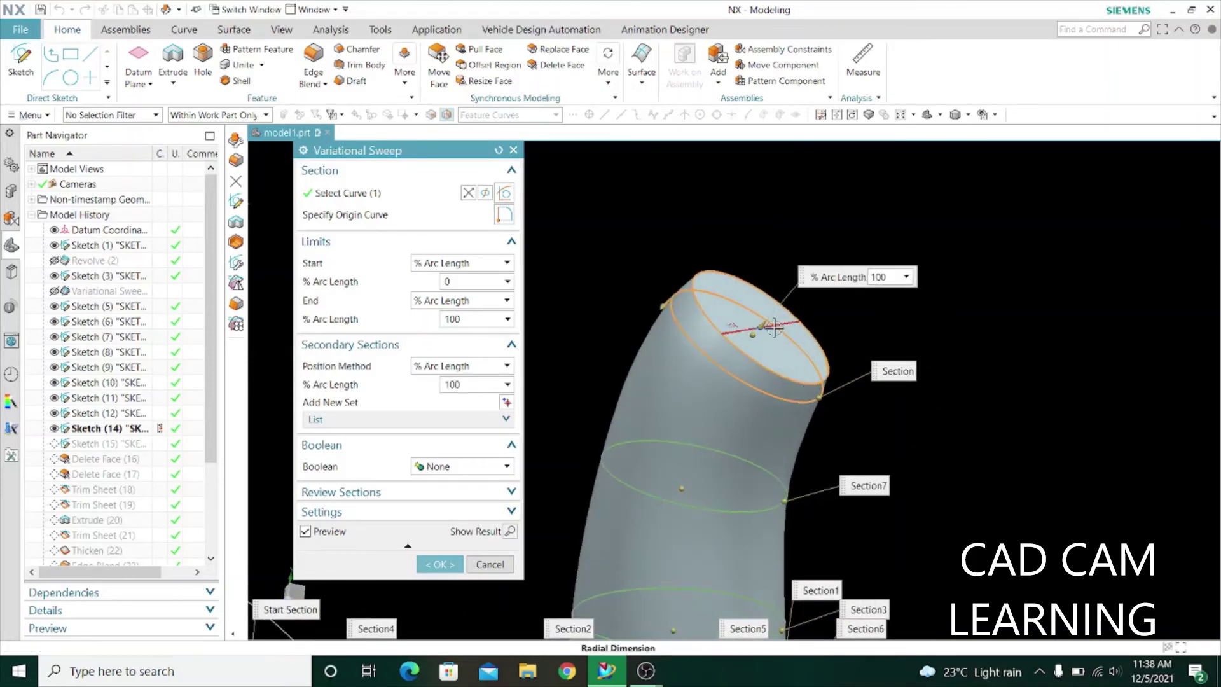
left_click(773, 326)
type("2")
key("Return")
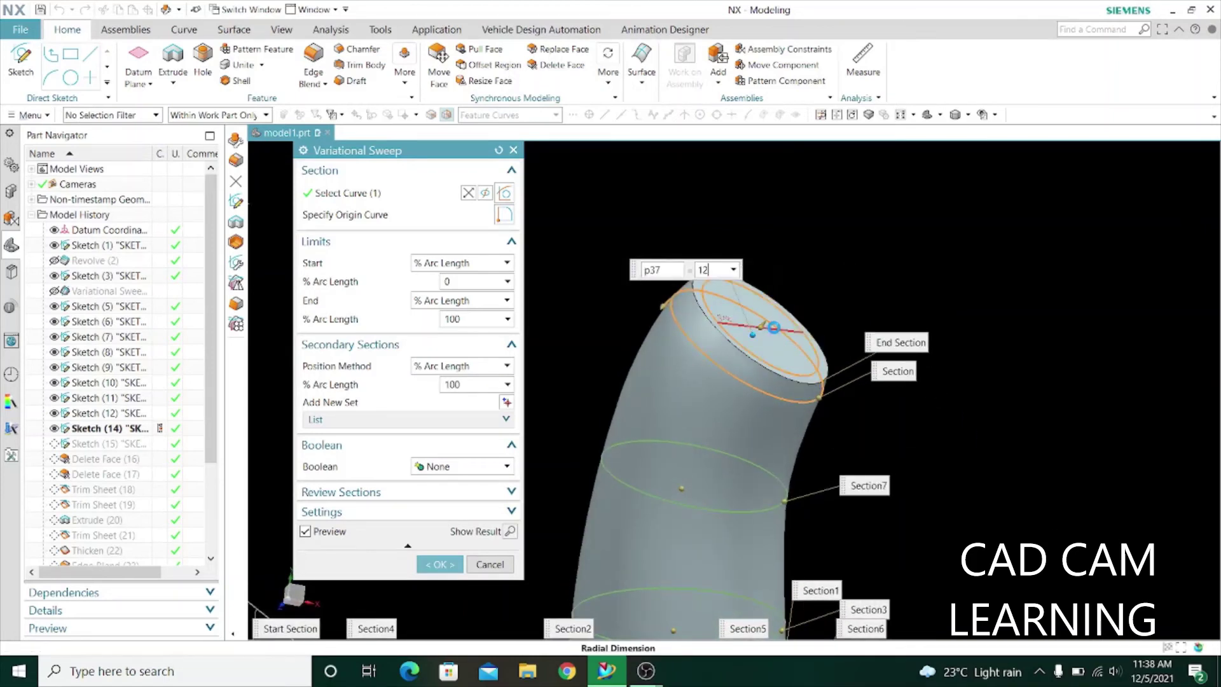
Step: Check Section7's radius and accept the sweep to regenerate the teapot
middle_click_drag(827, 407, 872, 453)
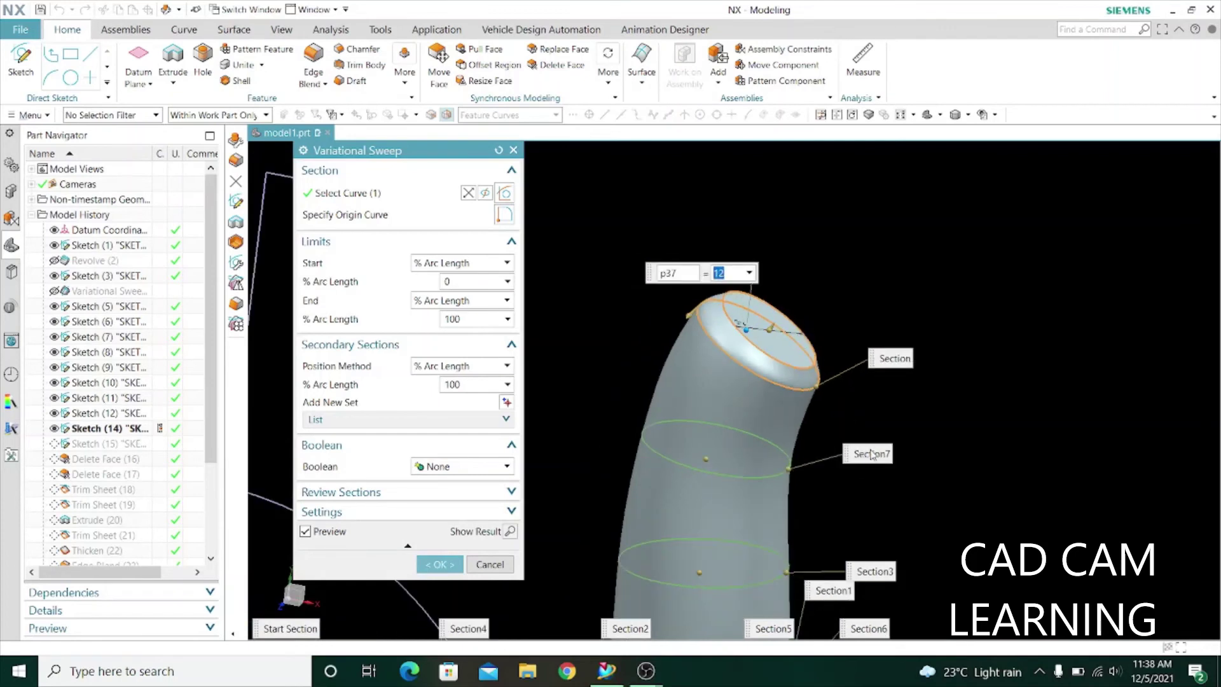
left_click(871, 453)
left_click(724, 438)
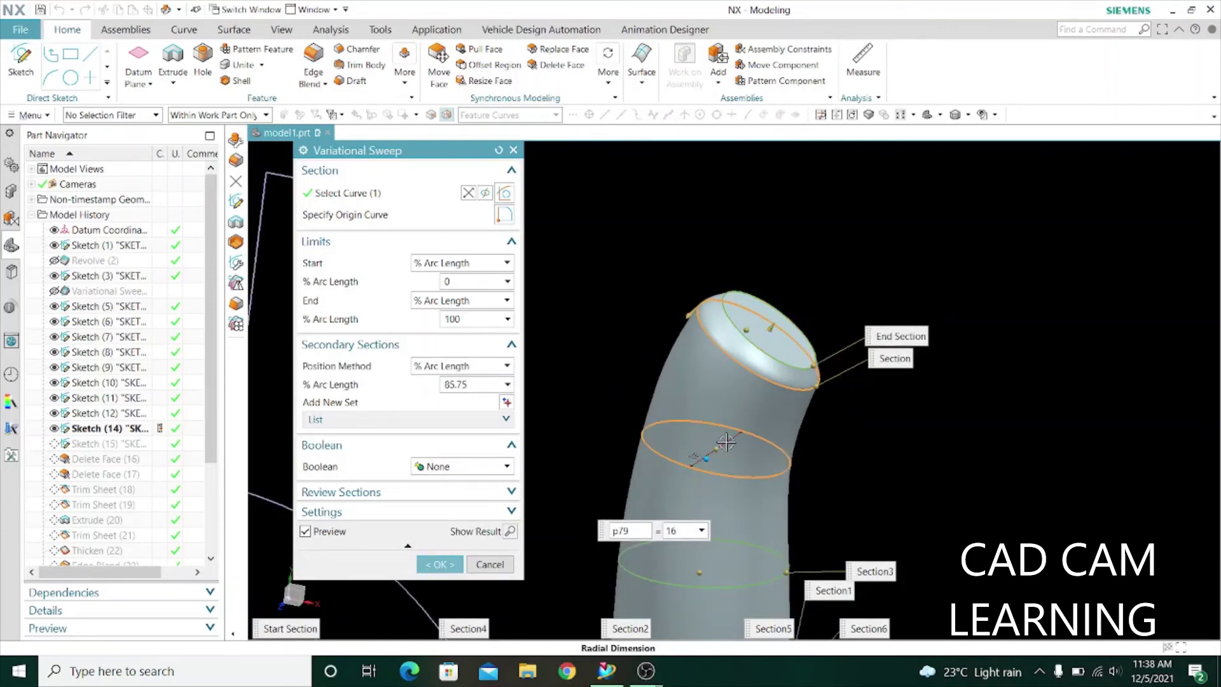
middle_click_drag(869, 441, 750, 431)
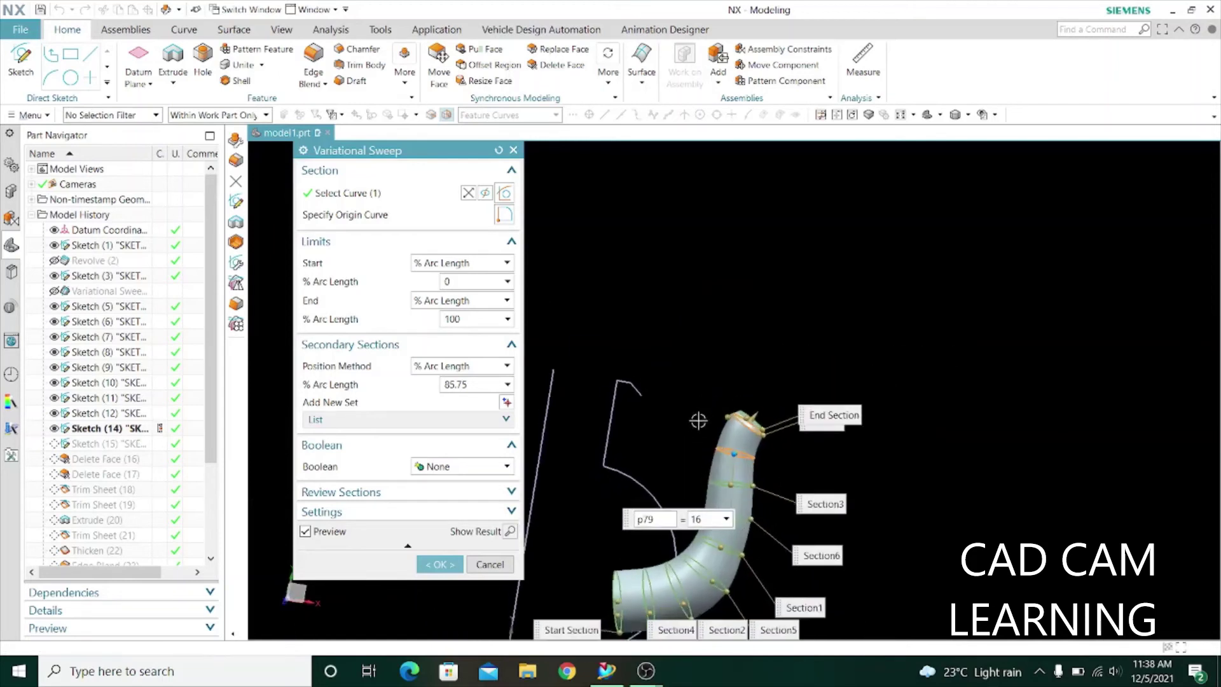
scroll(998, 495, "down", 3)
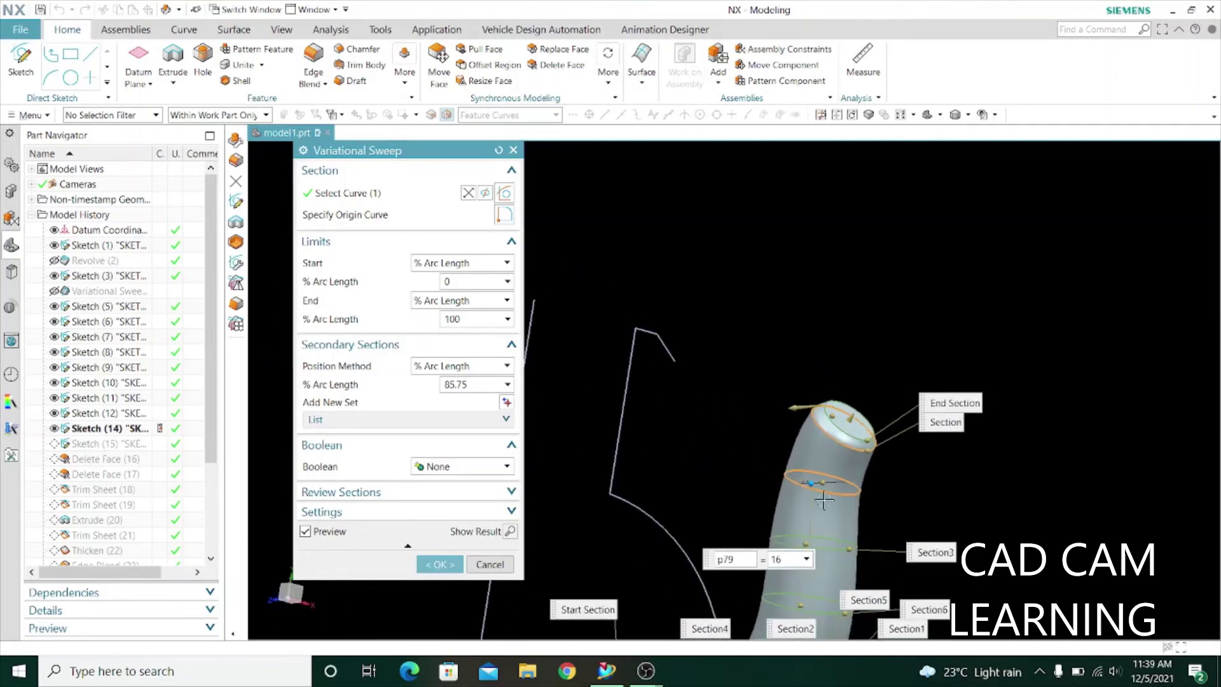
scroll(830, 436, "up", 5)
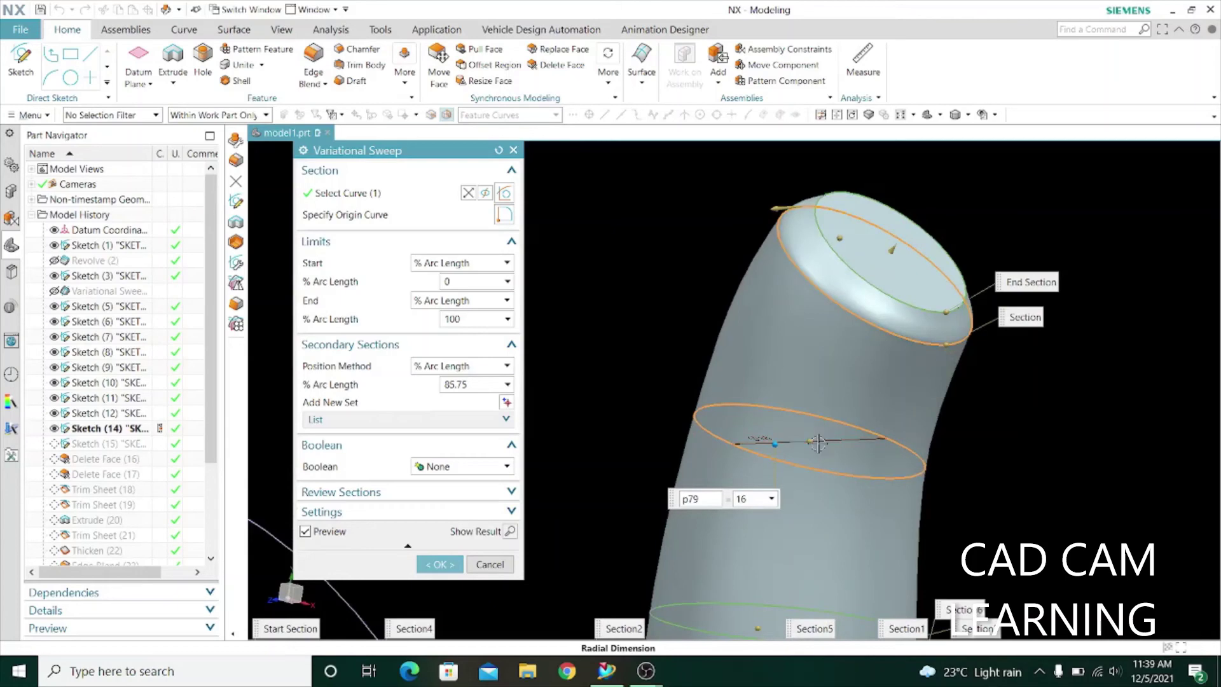
left_click(443, 563)
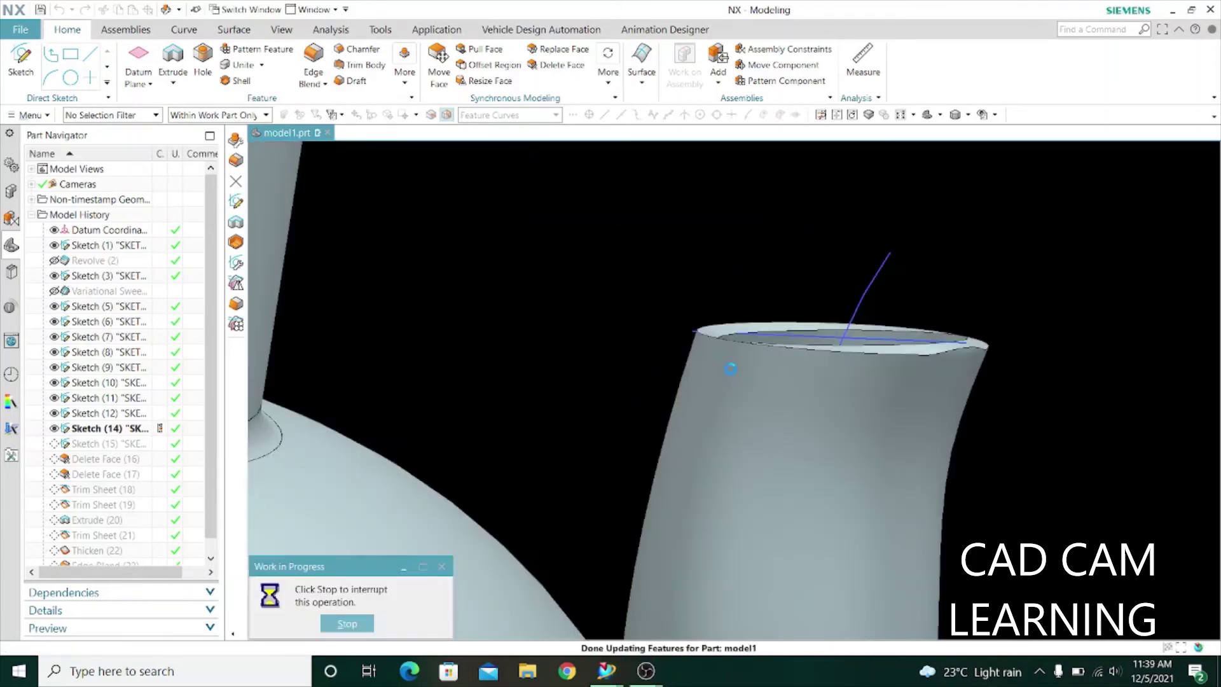
Step: Reopen the spout sweep and set Section7's radius to 13
key("ctrl+f")
mouse_move(747, 369)
middle_mouse_down()
mouse_move(851, 409)
mouse_move(892, 401)
mouse_move(881, 472)
mouse_move(887, 414)
mouse_move(844, 390)
mouse_move(893, 420)
middle_mouse_up()
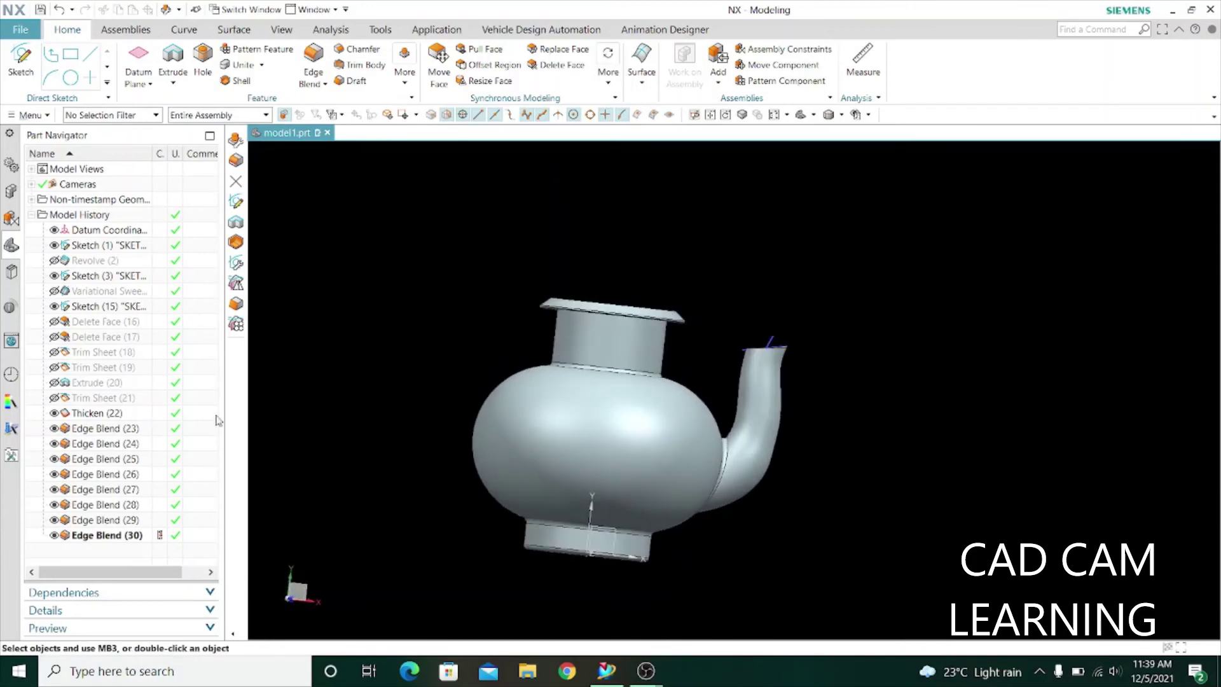
double_click(102, 290)
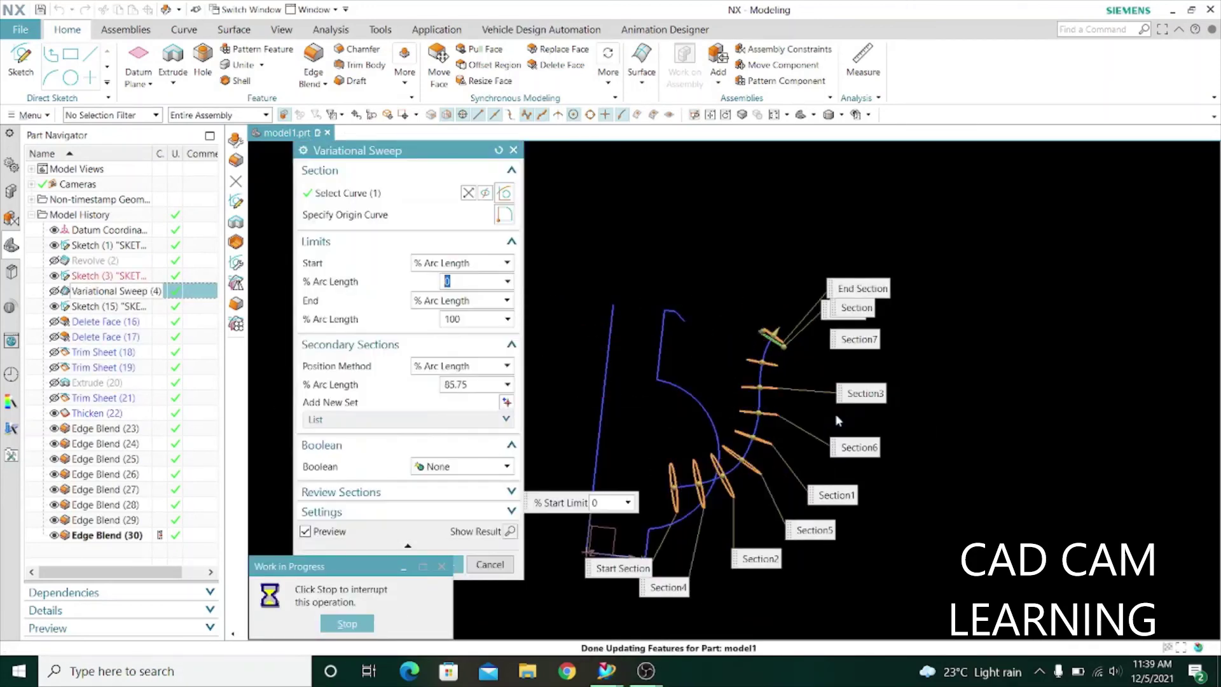
scroll(754, 325, "up", 5)
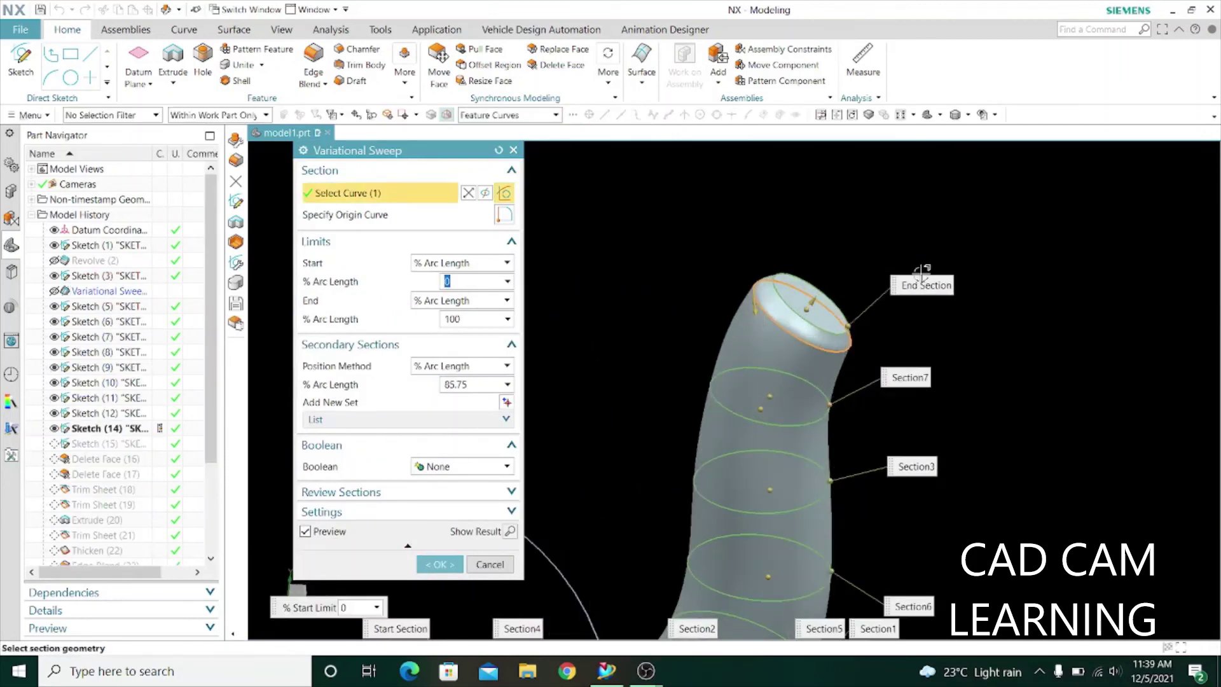
left_click(908, 380)
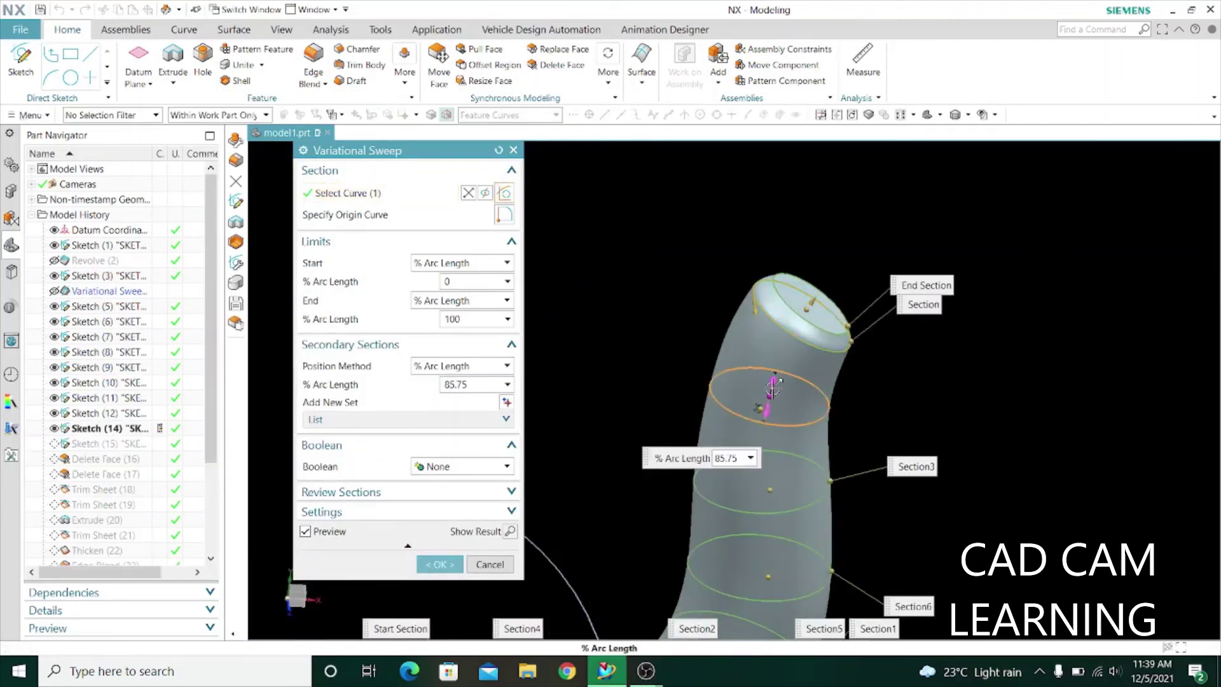
scroll(774, 384, "up", 3)
left_click(786, 375)
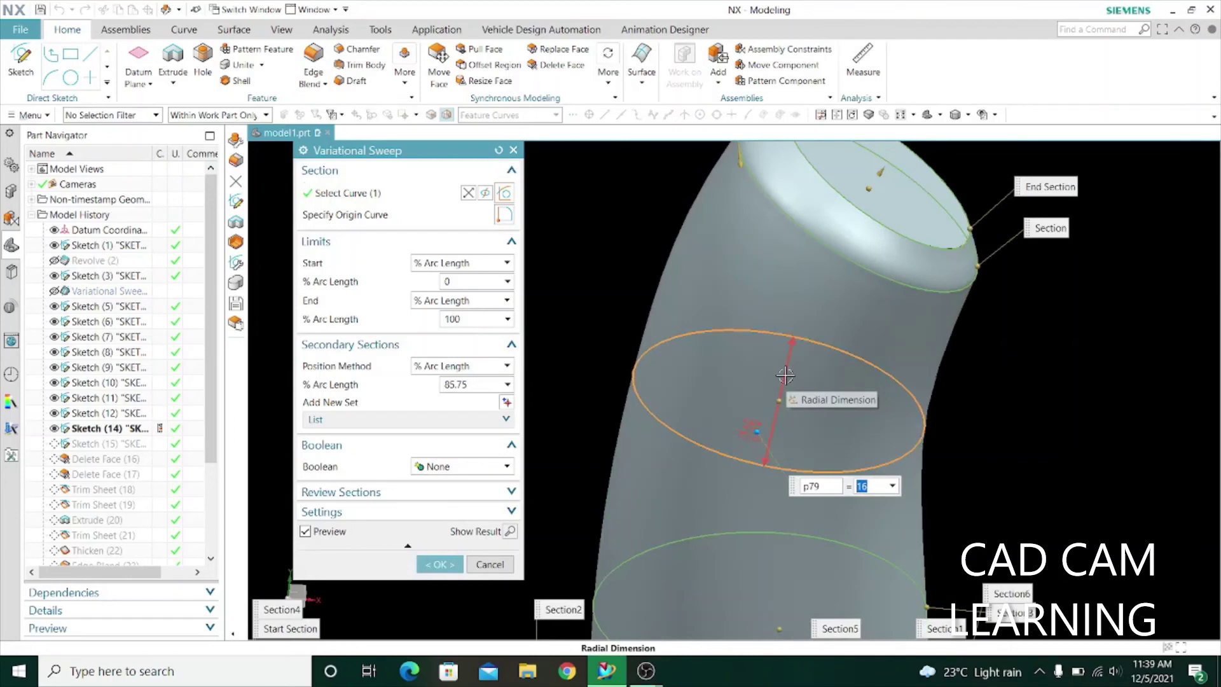
type("13")
key("Return")
Step: Set the spout tip section radius to 11 and the 73.5% section to 14
scroll(789, 369, "down", 3)
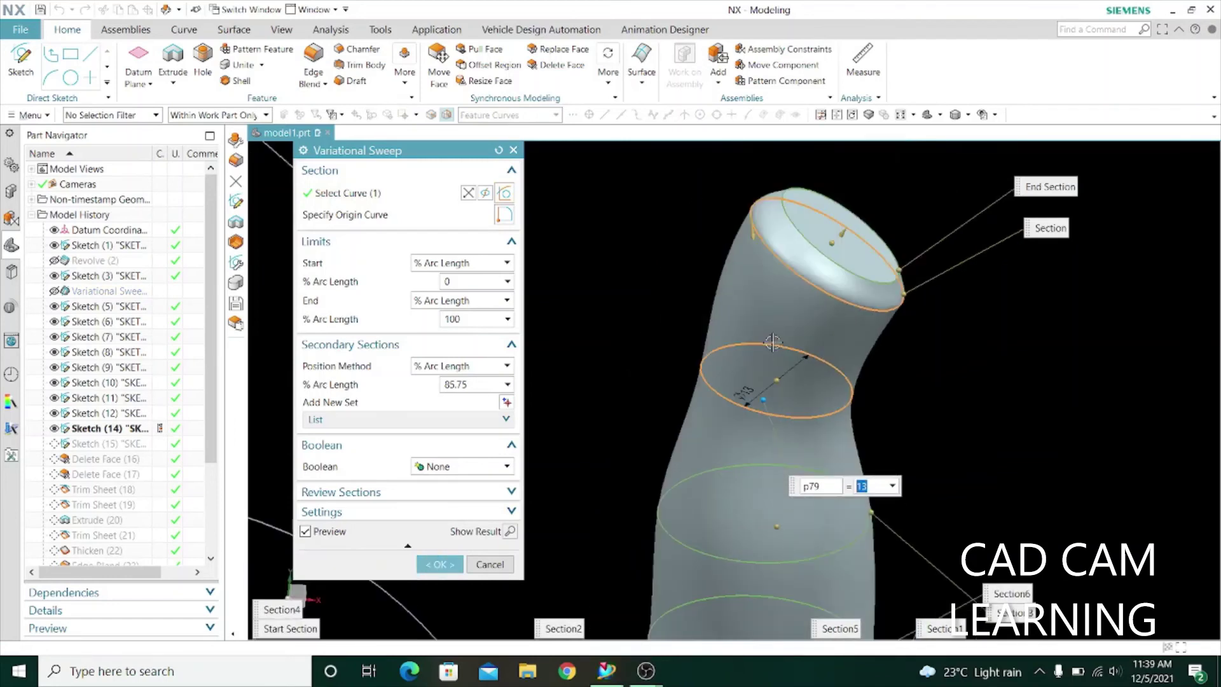
left_click(947, 232)
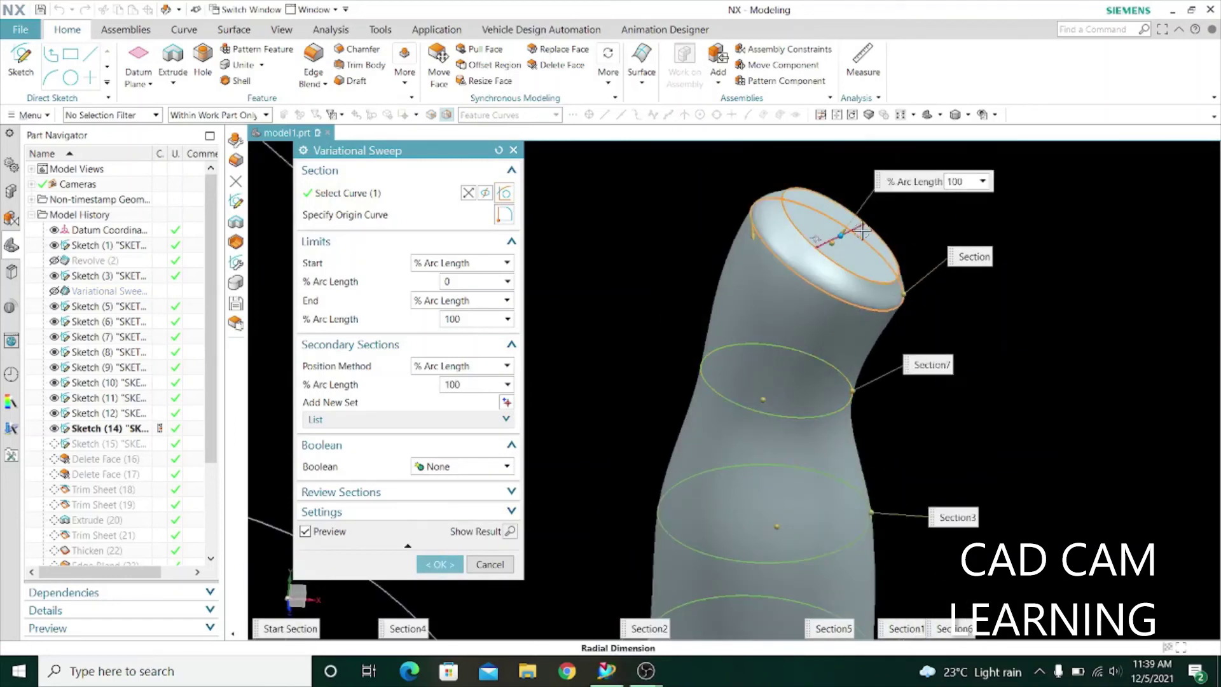
left_click(861, 232)
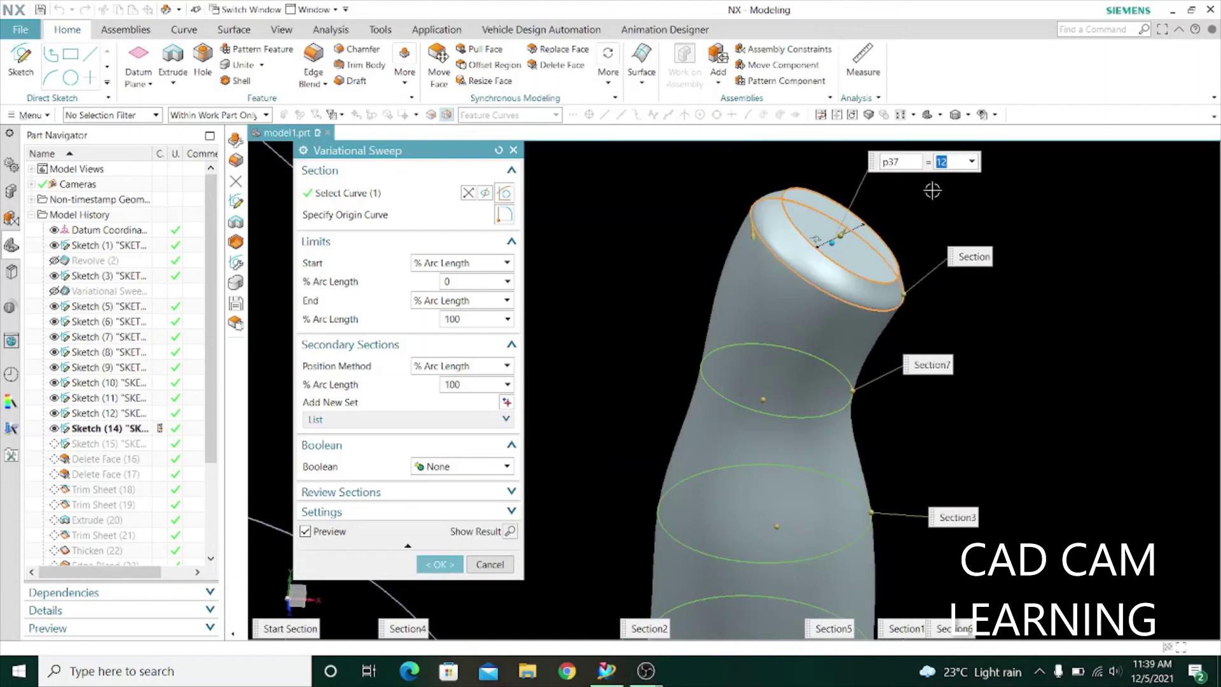
type("11")
key("Return")
middle_click_drag(931, 190, 699, 309)
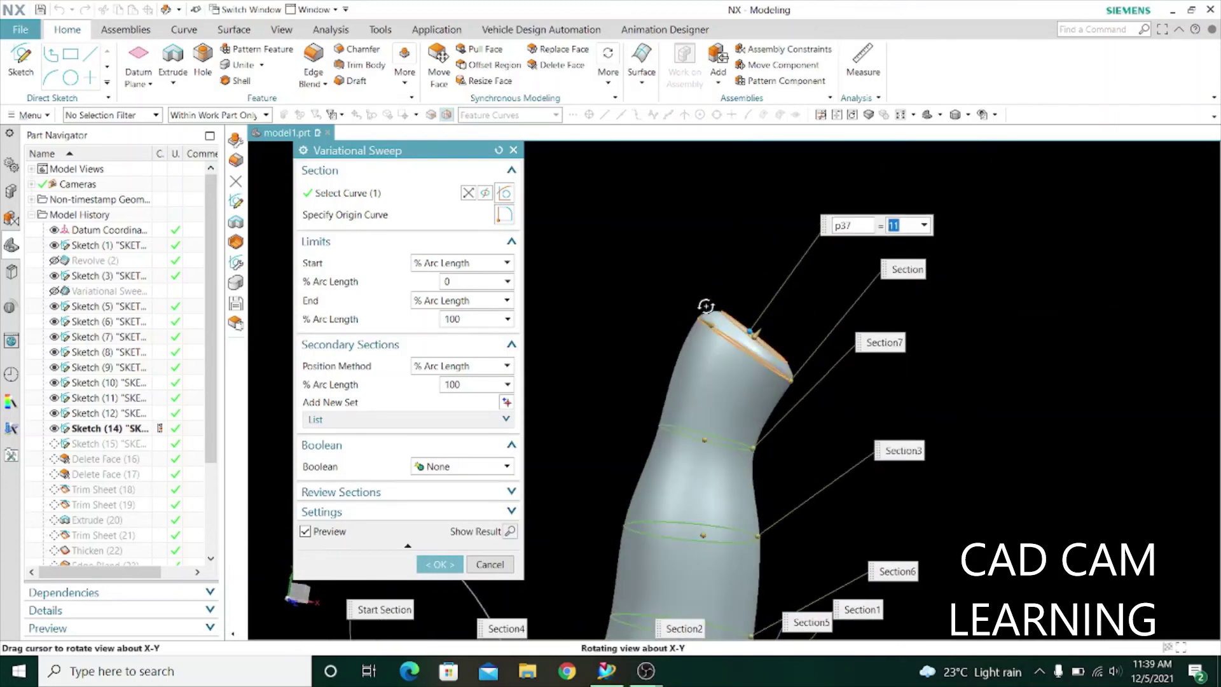
left_click(880, 531)
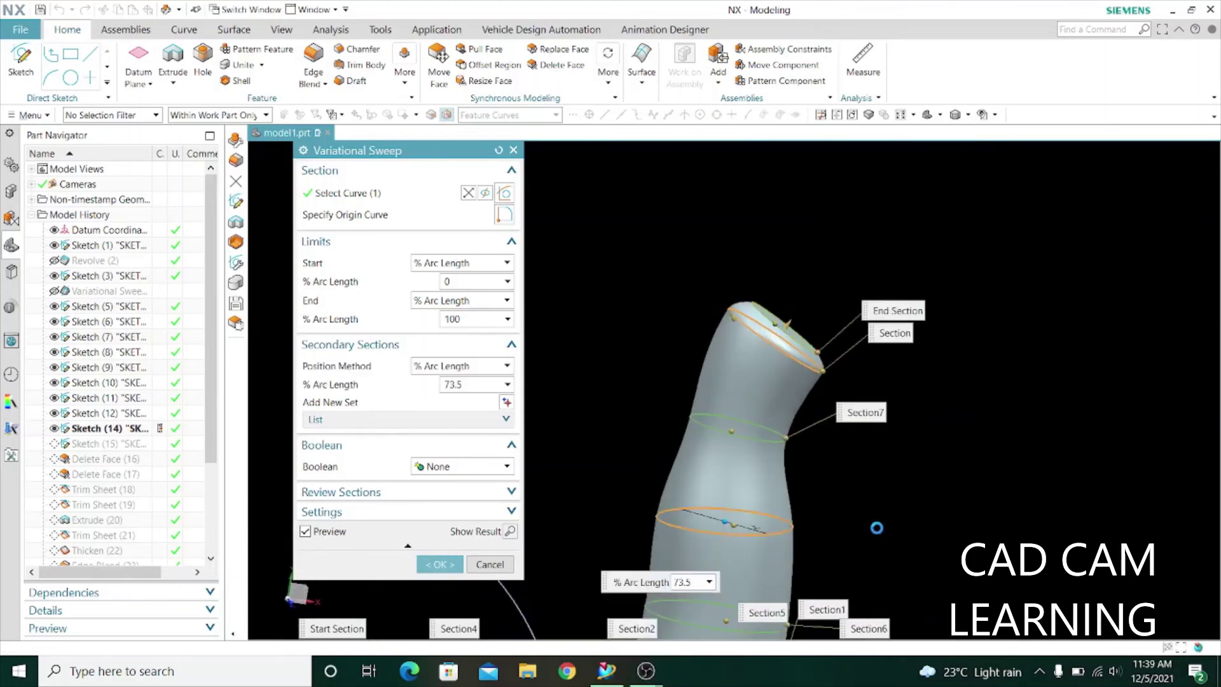
scroll(705, 513, "up", 3)
left_click(706, 514)
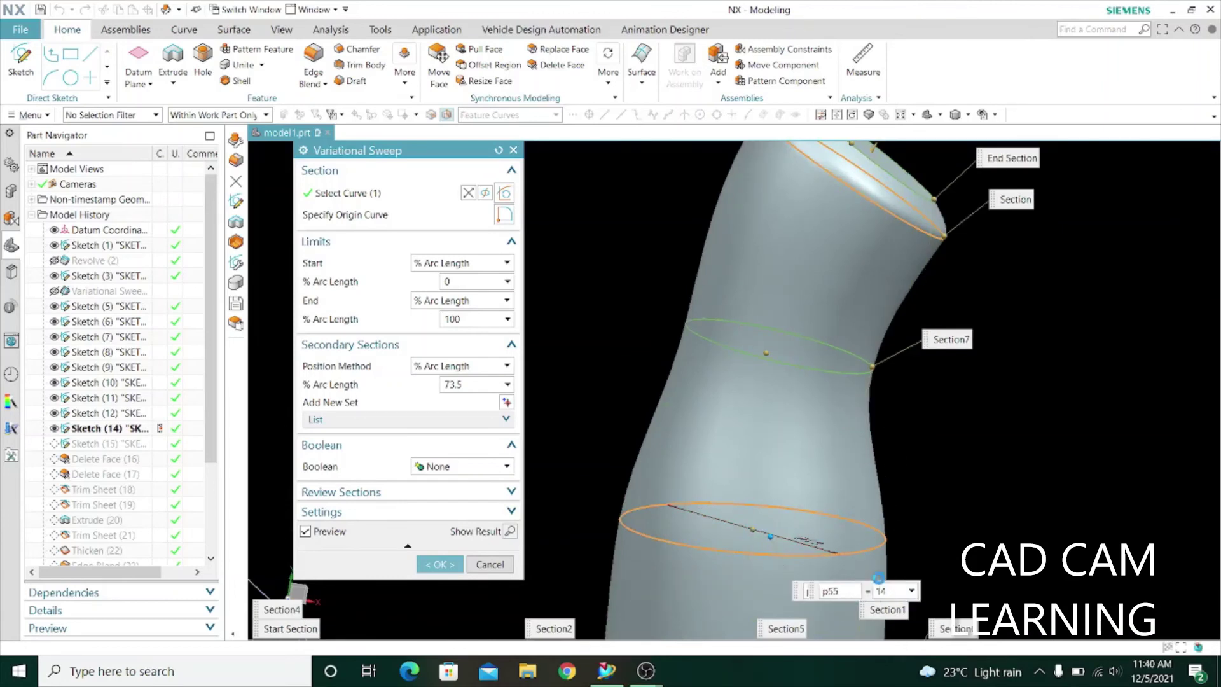
key("Return")
Step: Change the radius of the section at 61.25% along the spout to 15
middle_click_drag(939, 460, 800, 458)
scroll(800, 458, "up", 3)
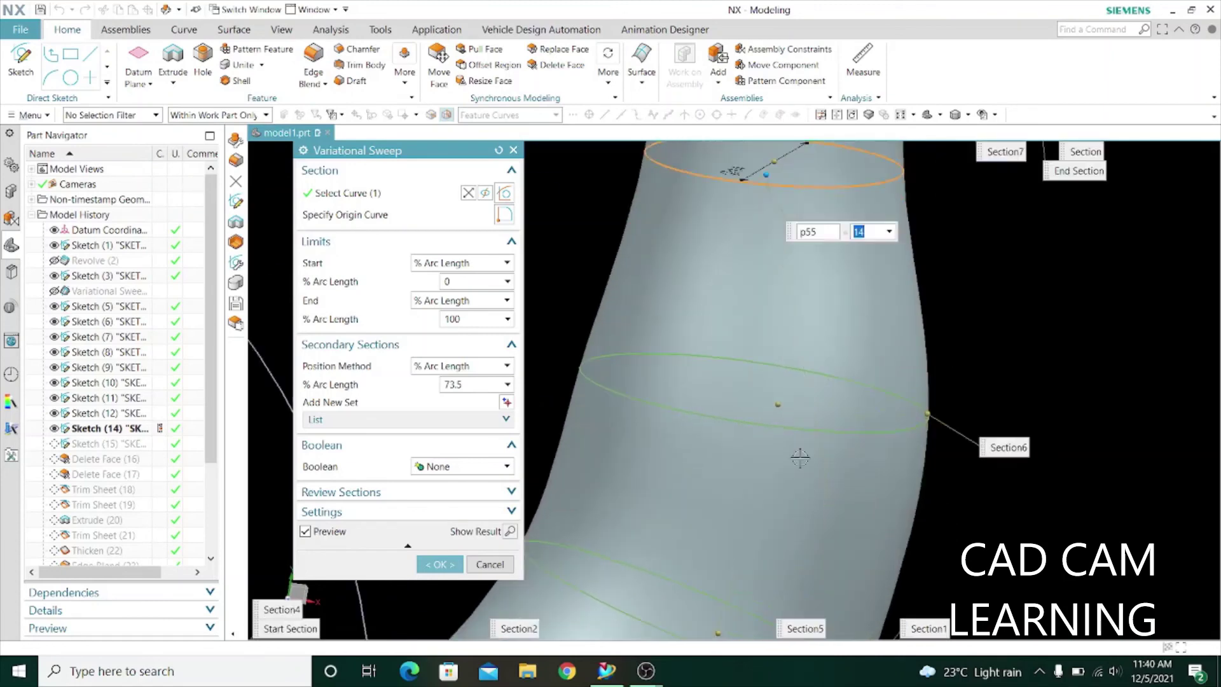
left_click(893, 436)
left_click(715, 374)
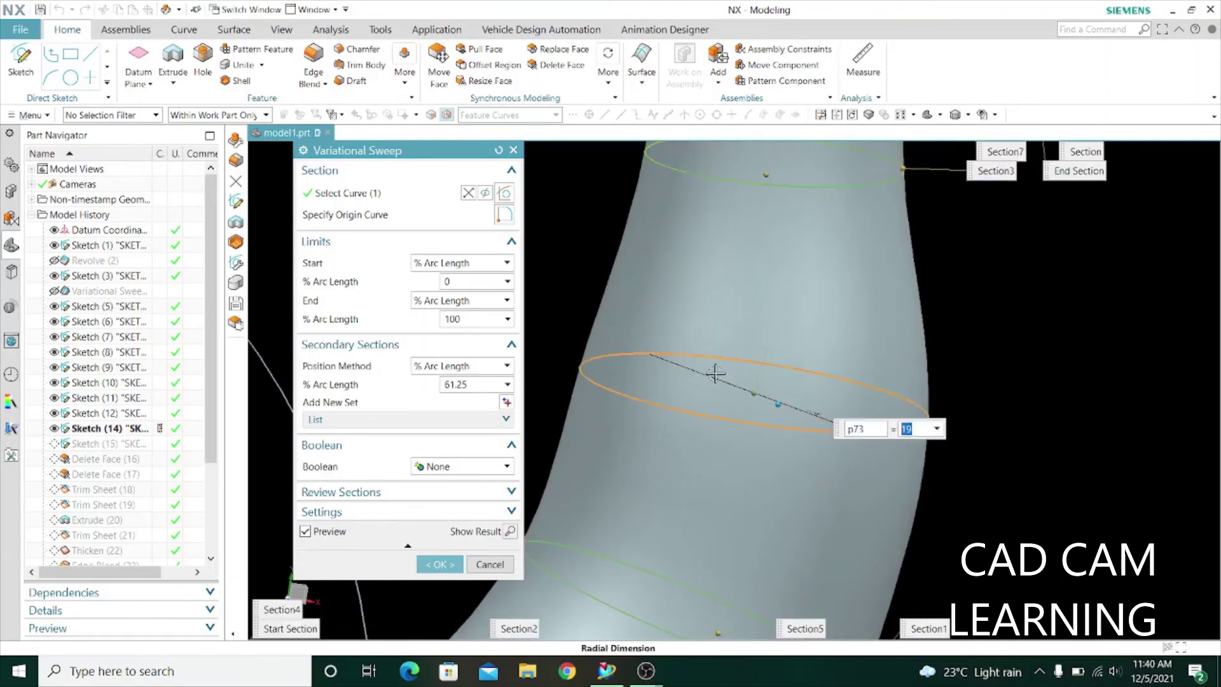
type("15")
key("Return")
scroll(860, 354, "down", 2)
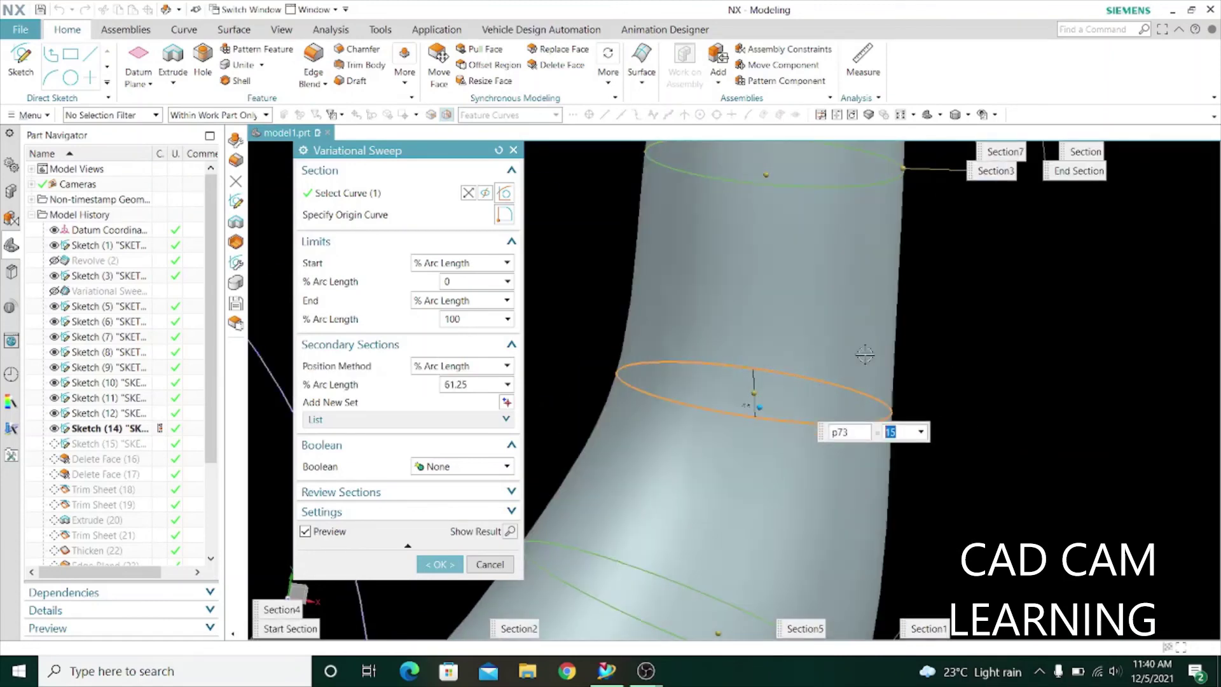
scroll(861, 354, "down", 3)
scroll(837, 474, "down", 2)
Step: Set the radius of the spout section at 49% to 16
left_click(889, 476)
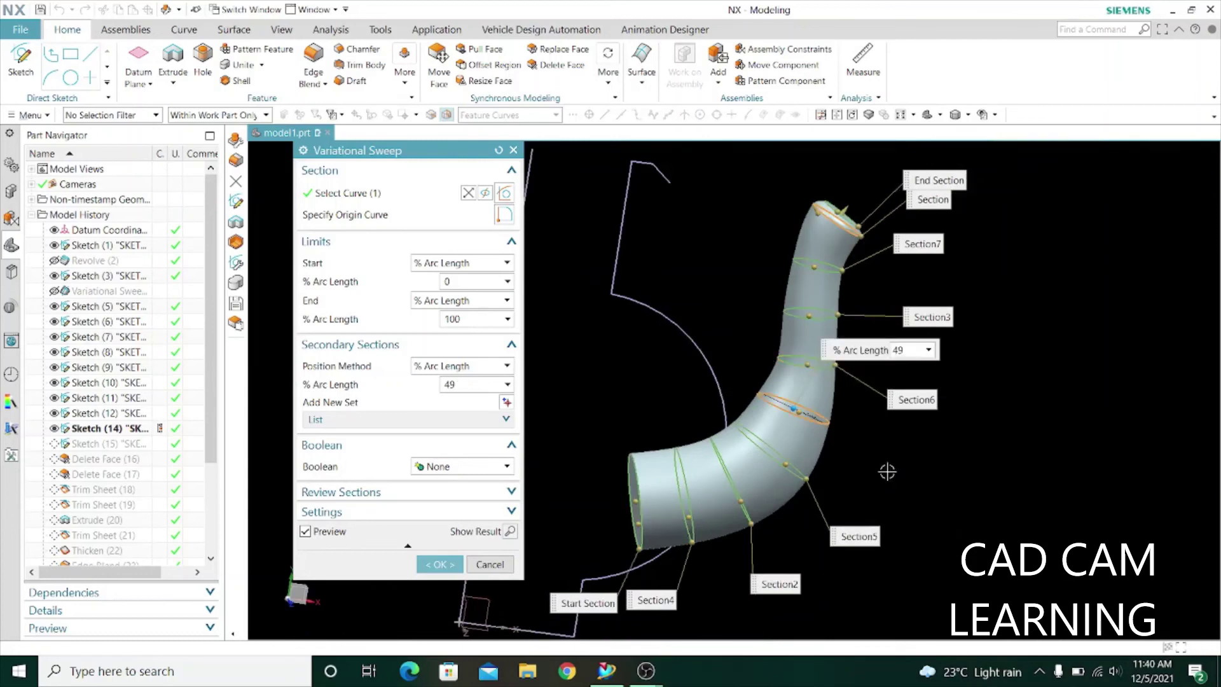
scroll(873, 443, "up", 5)
left_click(797, 422)
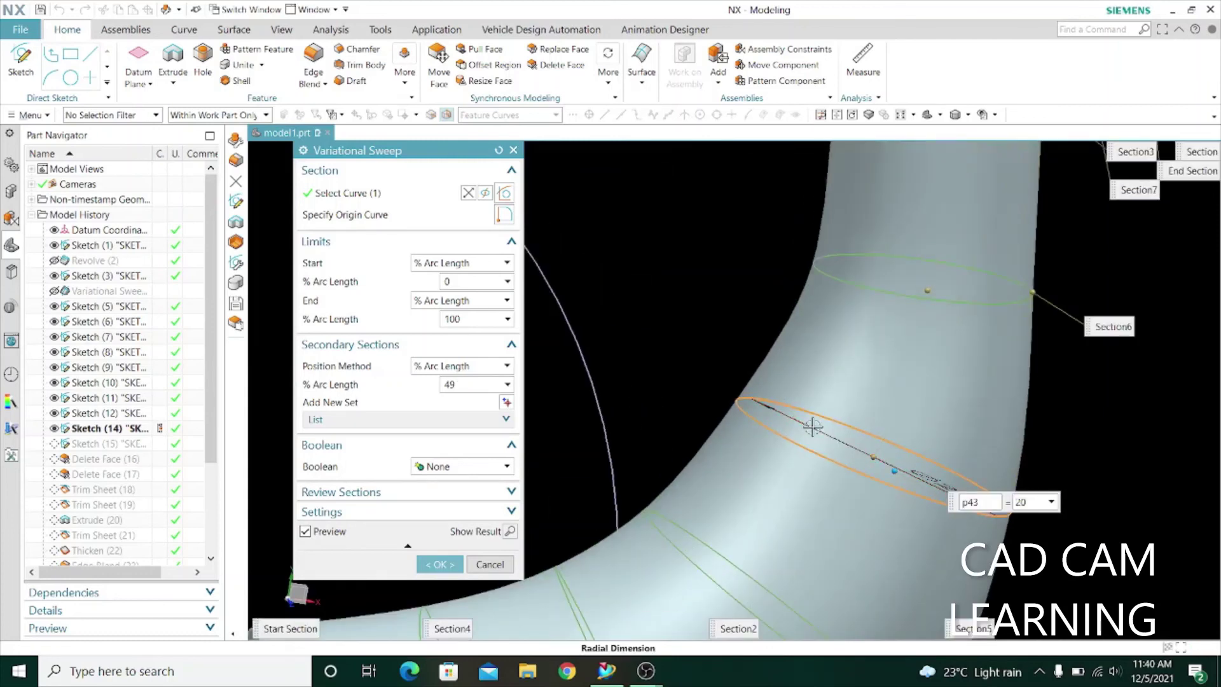
type("16")
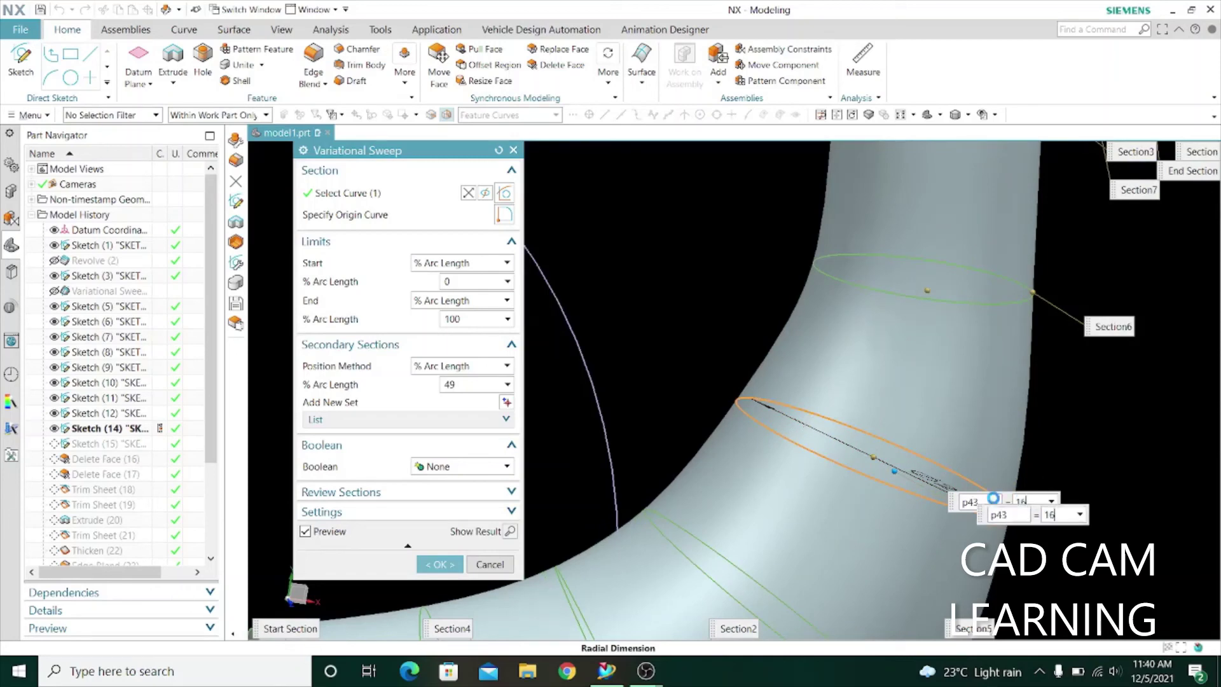
key("Return")
scroll(890, 445, "down", 3)
scroll(872, 438, "down", 3)
Step: Edit the radius dimension of the section at 36.75% along the spout
middle_click_drag(872, 437, 896, 435)
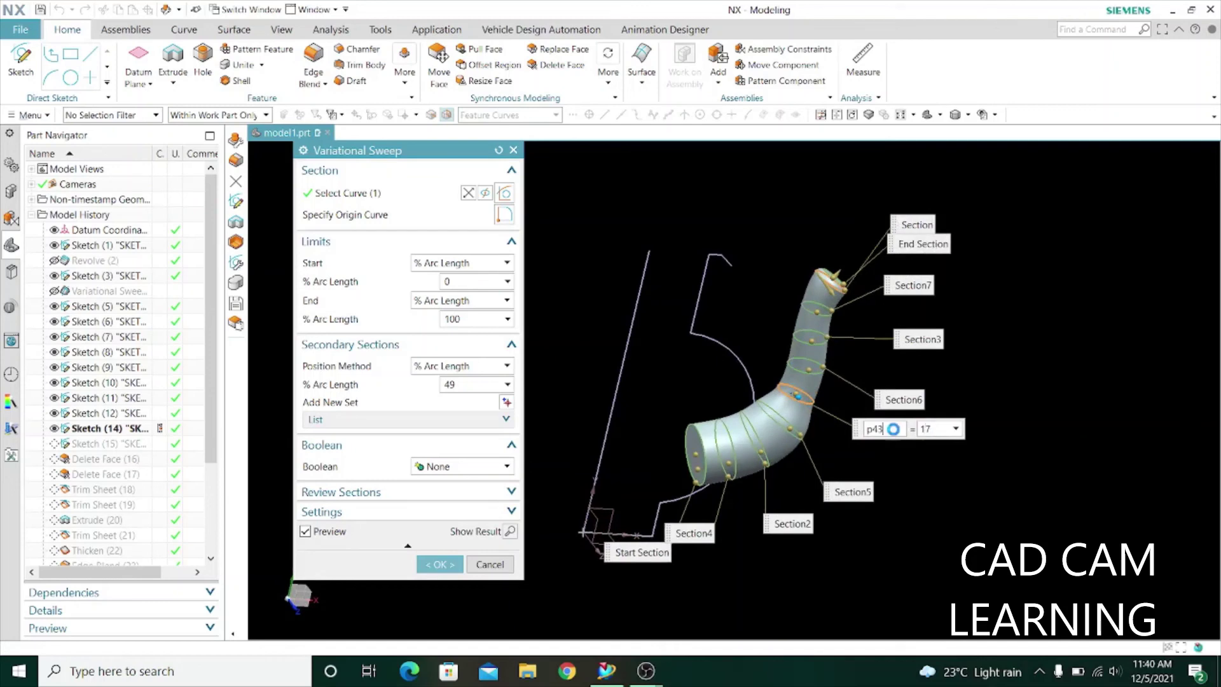
middle_click_drag(951, 499, 934, 481)
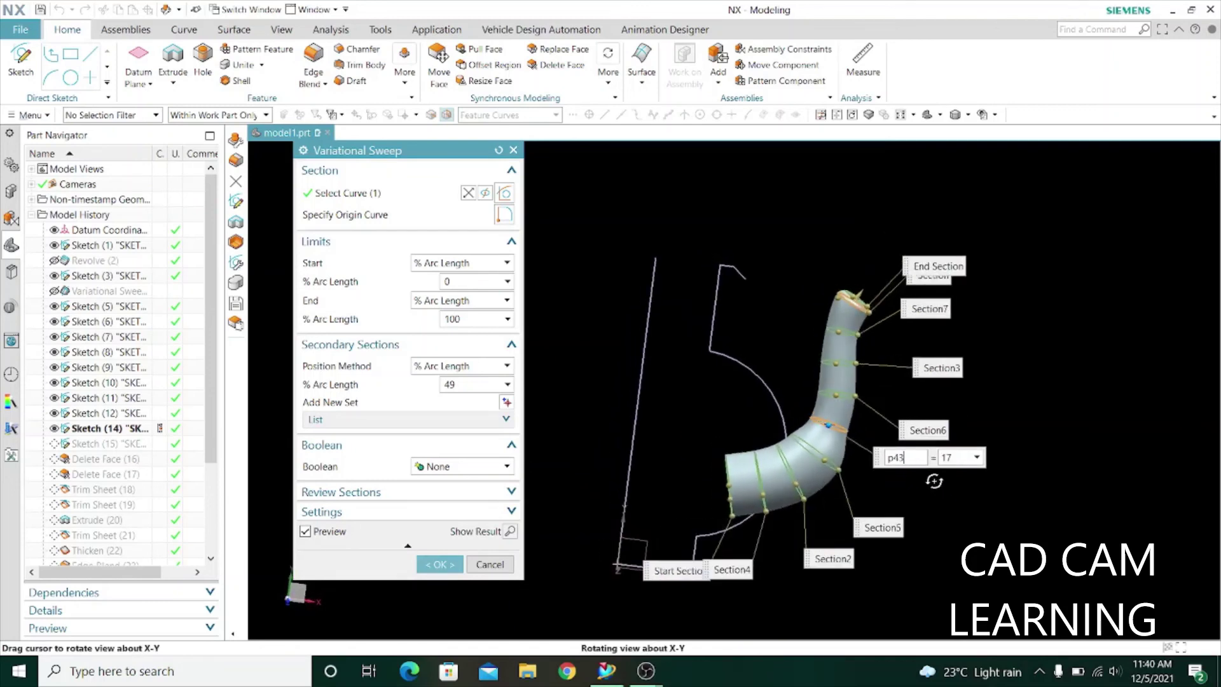
scroll(934, 482, "up", 1)
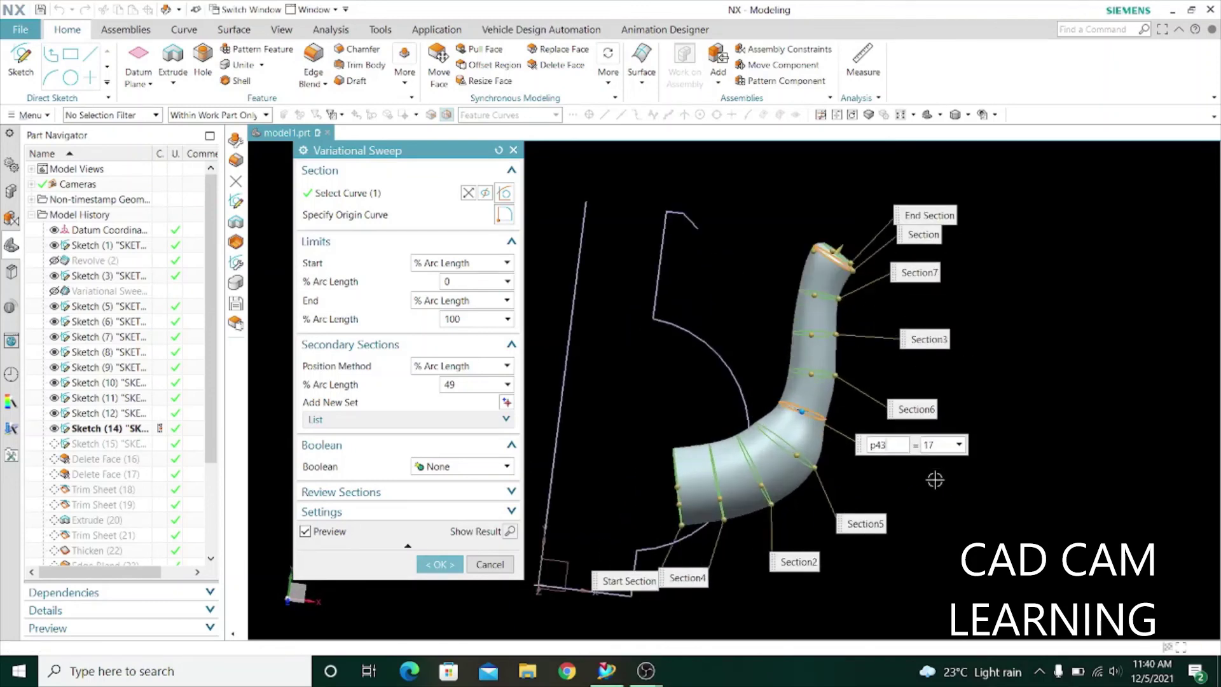
type("18")
double_click(922, 447)
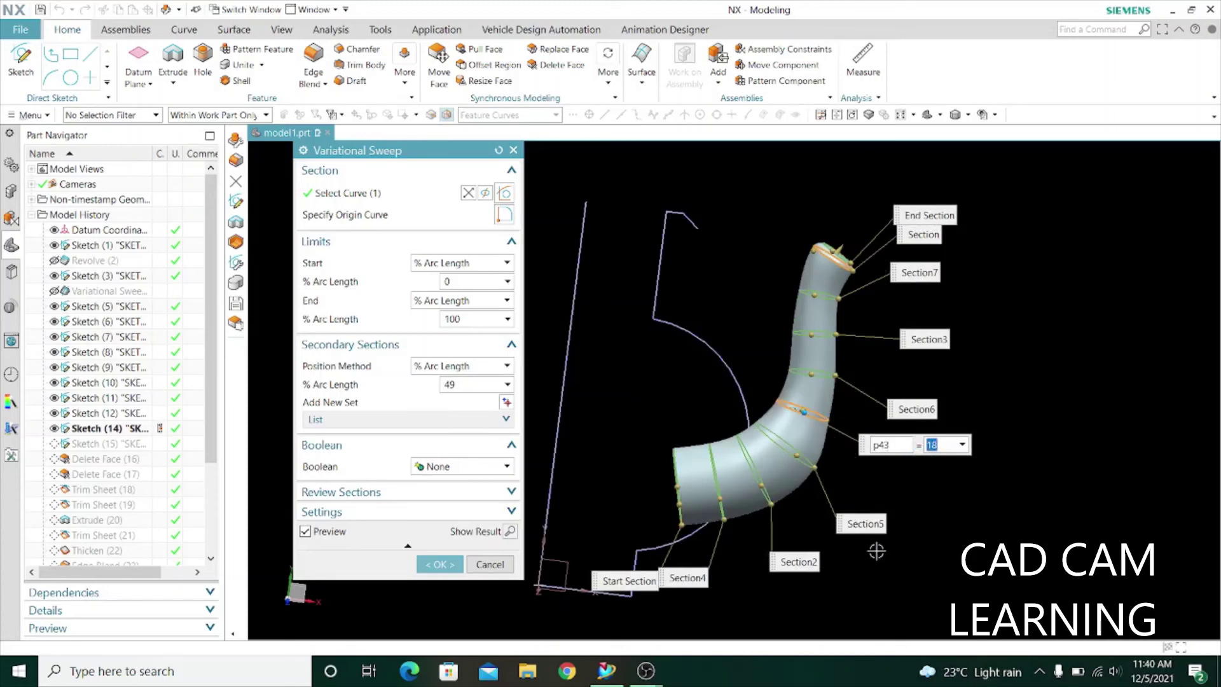
left_click(879, 530)
left_click(775, 440)
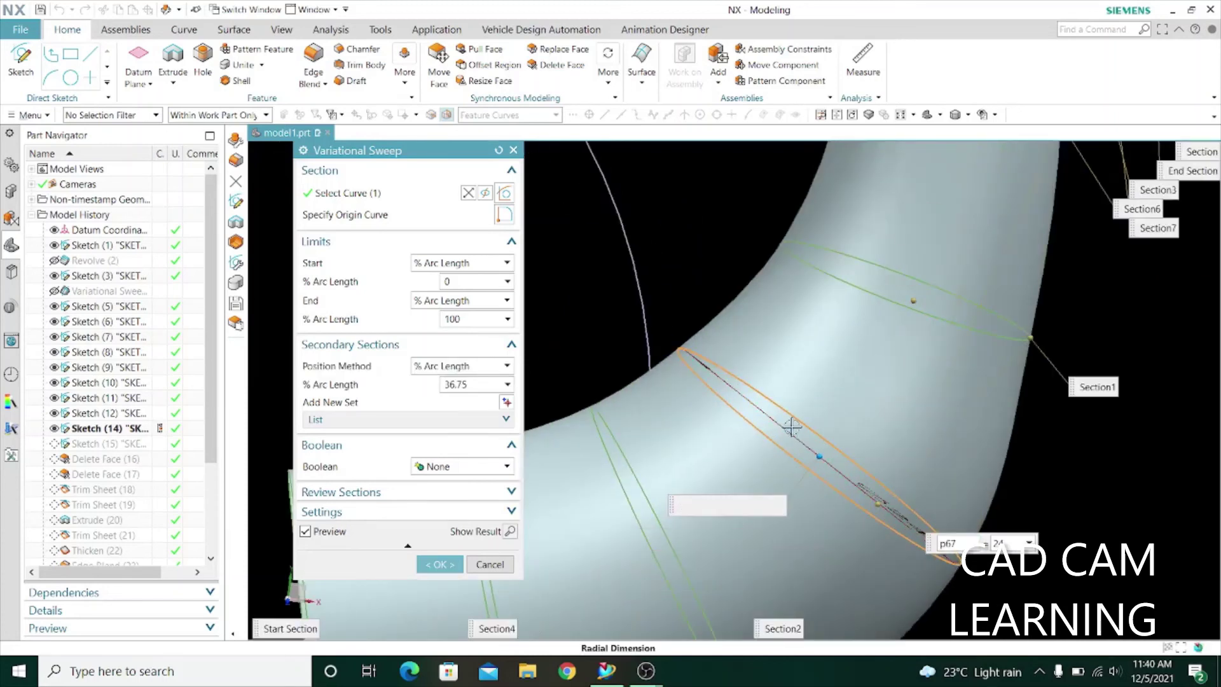
left_click(1012, 553)
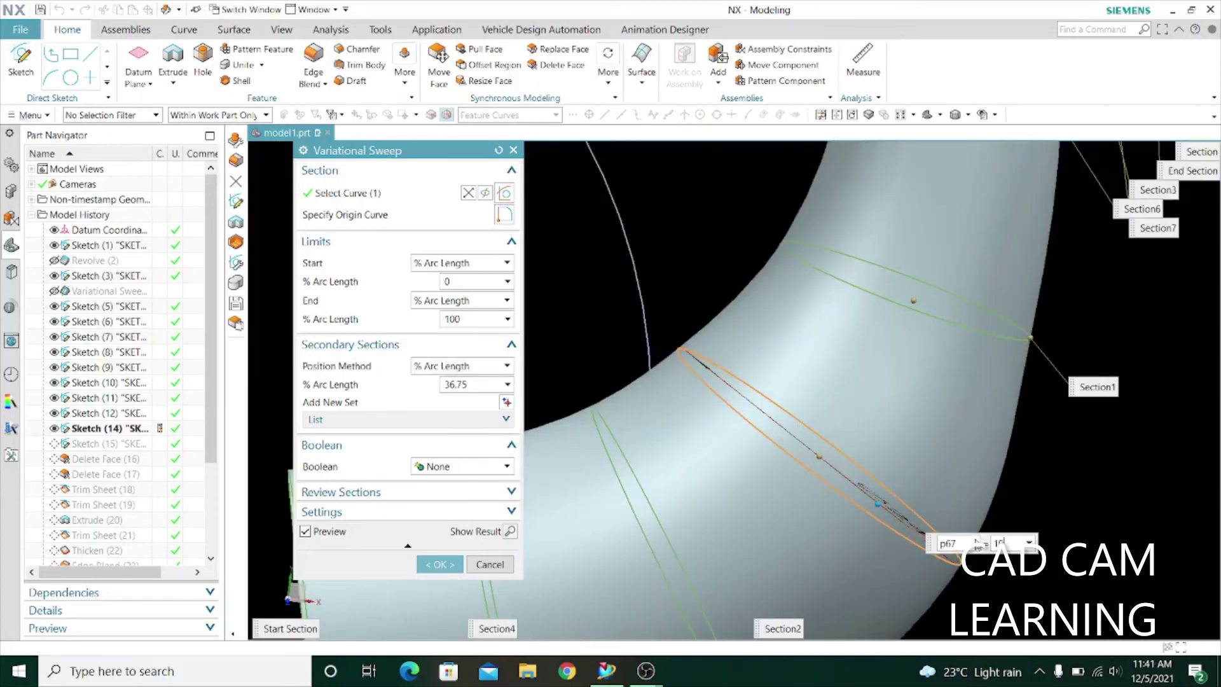
scroll(903, 509, "down", 2)
scroll(890, 503, "down", 2)
scroll(871, 477, "down", 2)
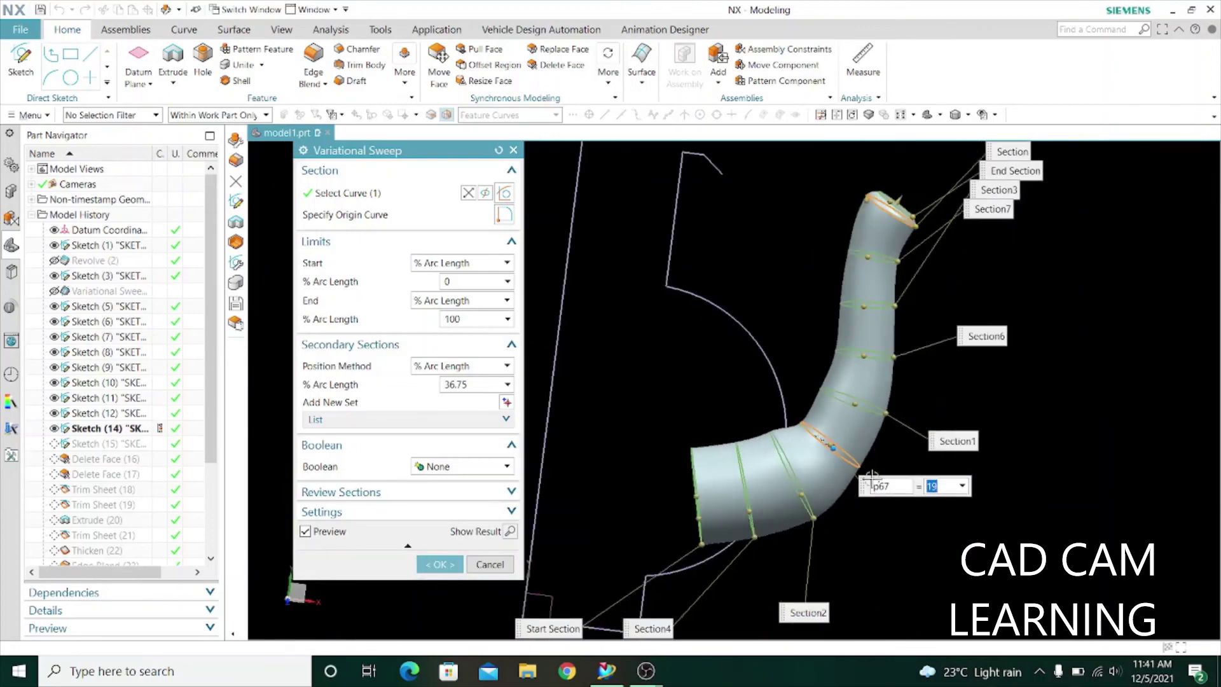
scroll(818, 576, "up", 3)
Step: Set the 24.5% and 12.25% spout sections to radii 20 and 21
left_click(865, 516)
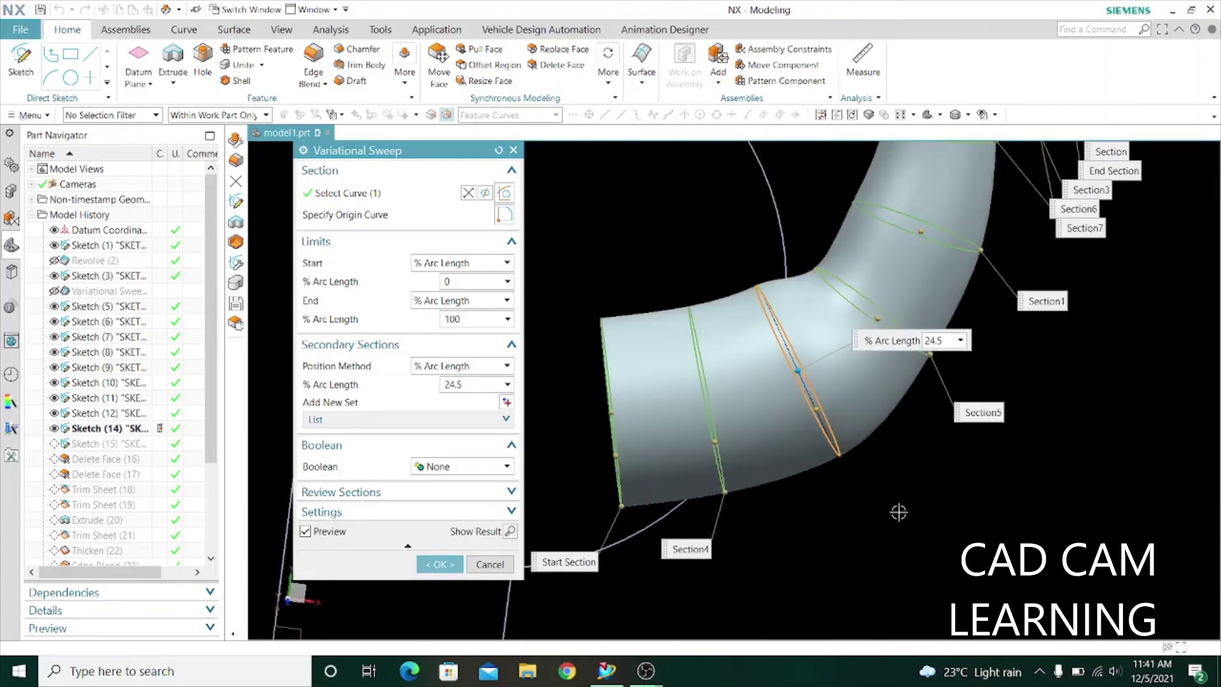
middle_click_drag(898, 512, 878, 445)
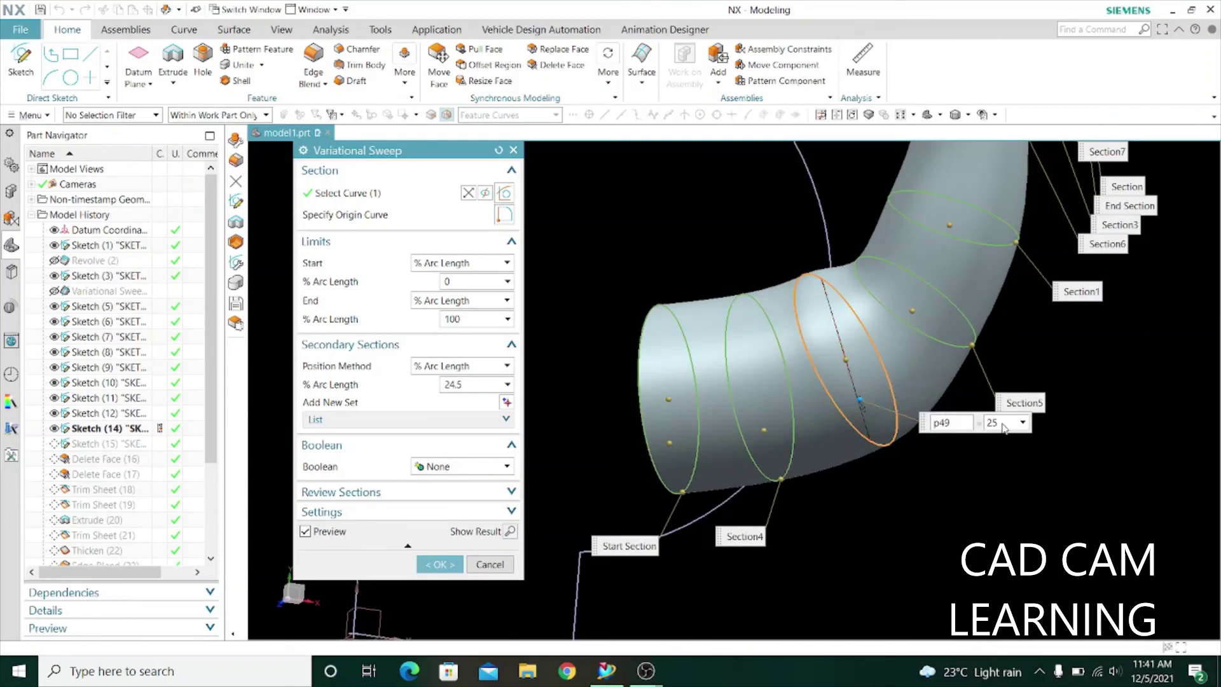
type("20")
key("Return")
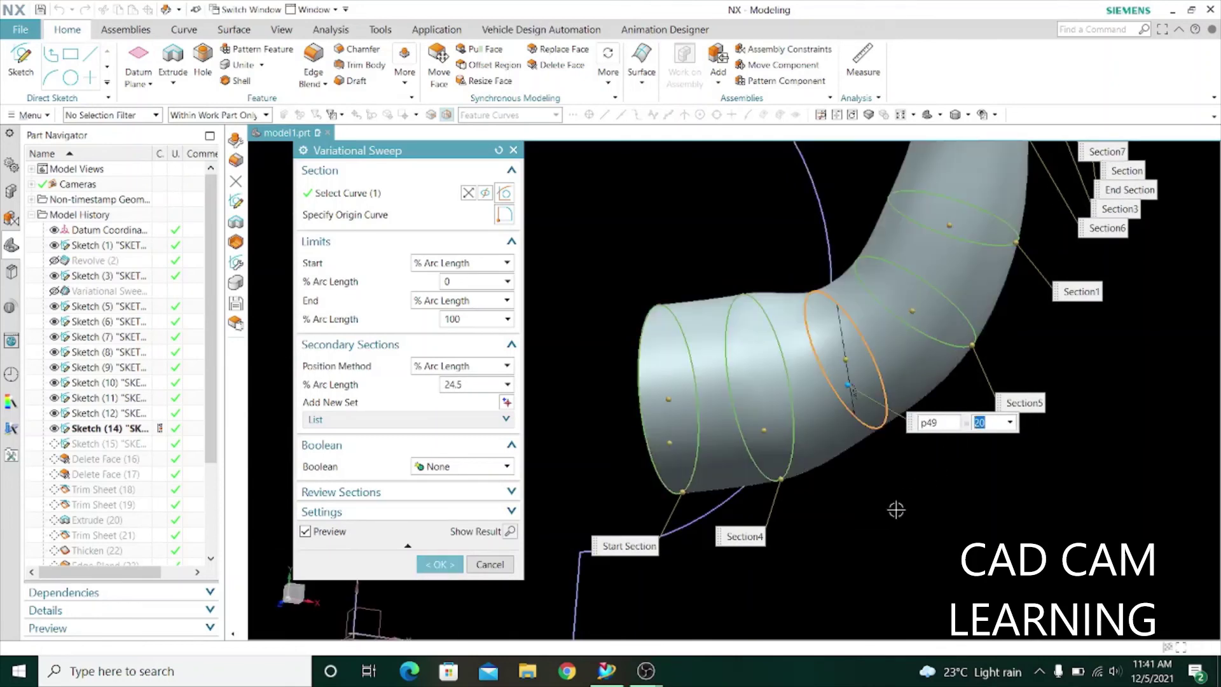
left_click(742, 535)
left_click(758, 351)
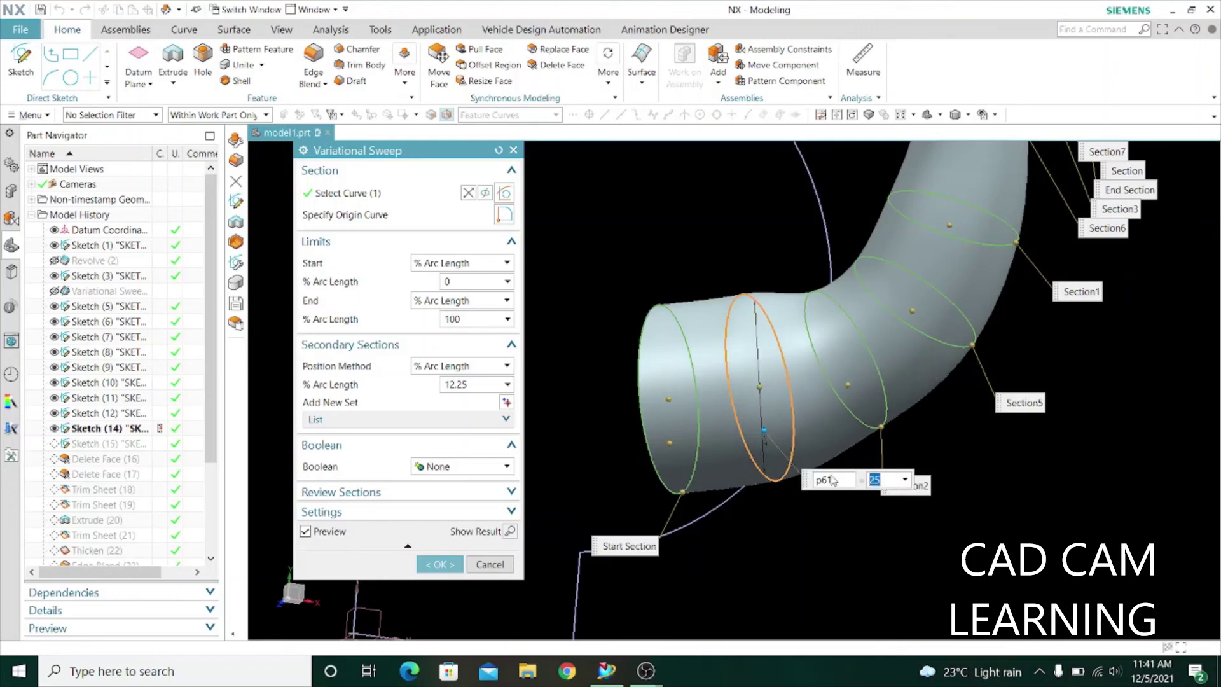
type("21")
key("Return")
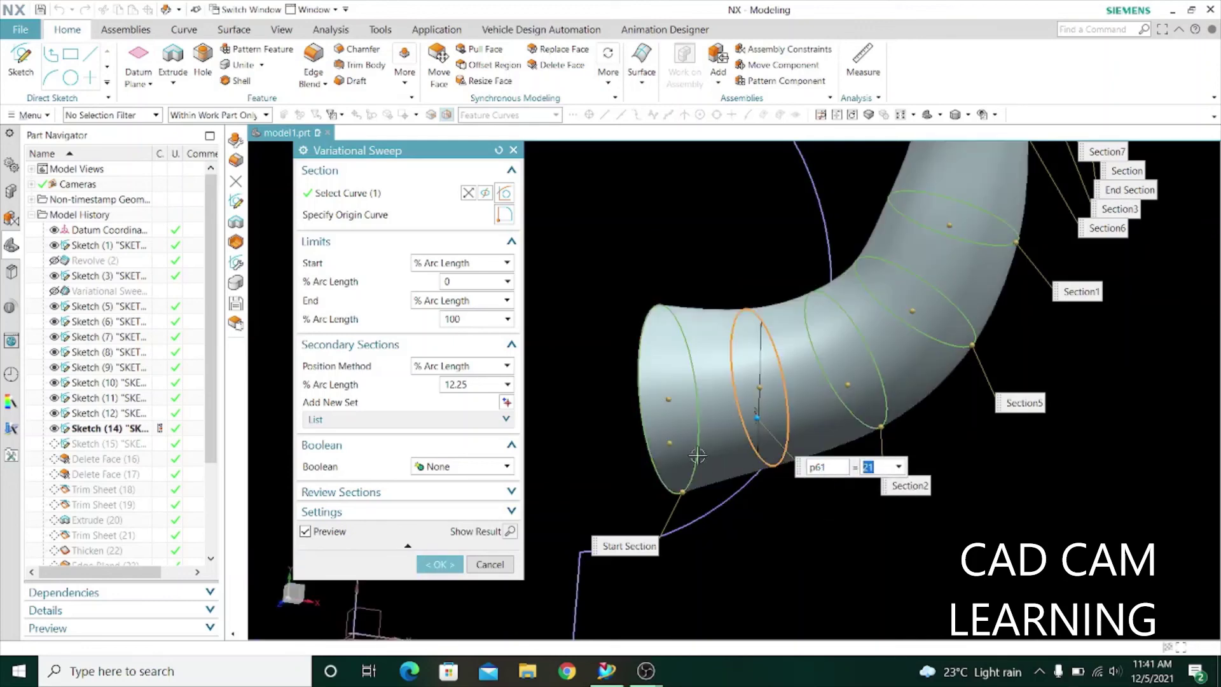
Step: Apply the finished swept spout and orbit to inspect the whole teapot
scroll(783, 522, "down", 2)
mouse_move(819, 566)
middle_mouse_down()
mouse_move(823, 291)
mouse_move(920, 255)
middle_mouse_up()
scroll(920, 256, "up", 2)
left_click(960, 252)
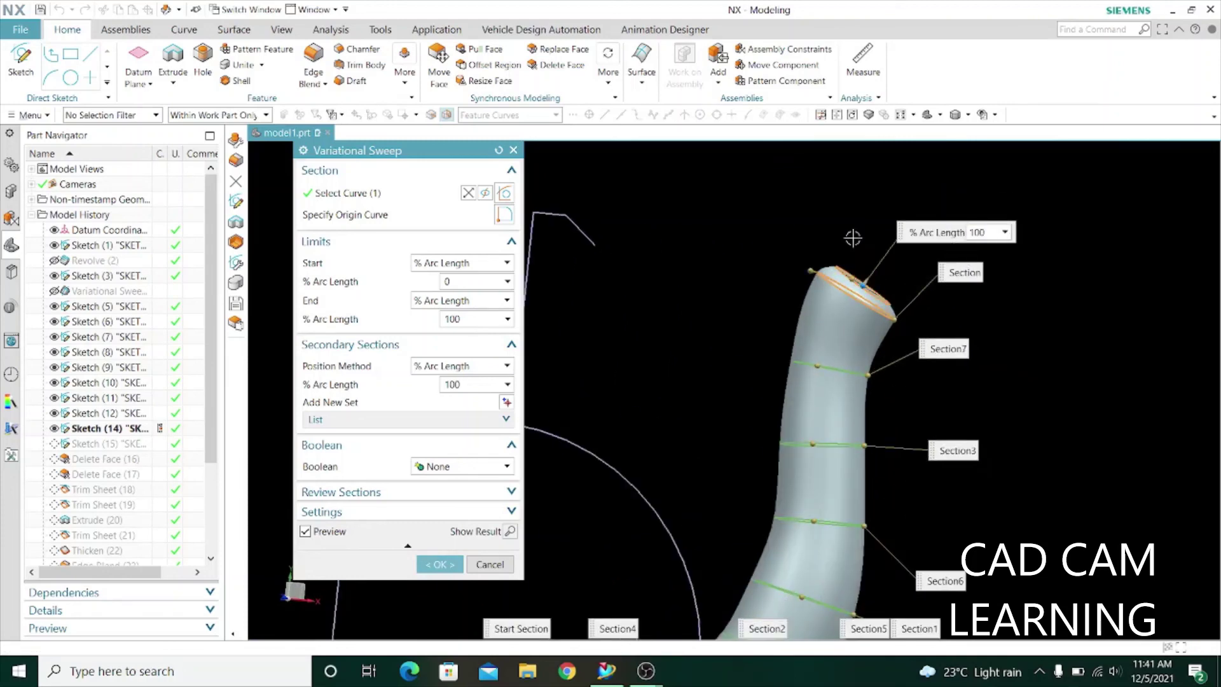
mouse_move(853, 238)
middle_mouse_down()
mouse_move(812, 248)
mouse_move(825, 306)
middle_mouse_up()
left_click(441, 567)
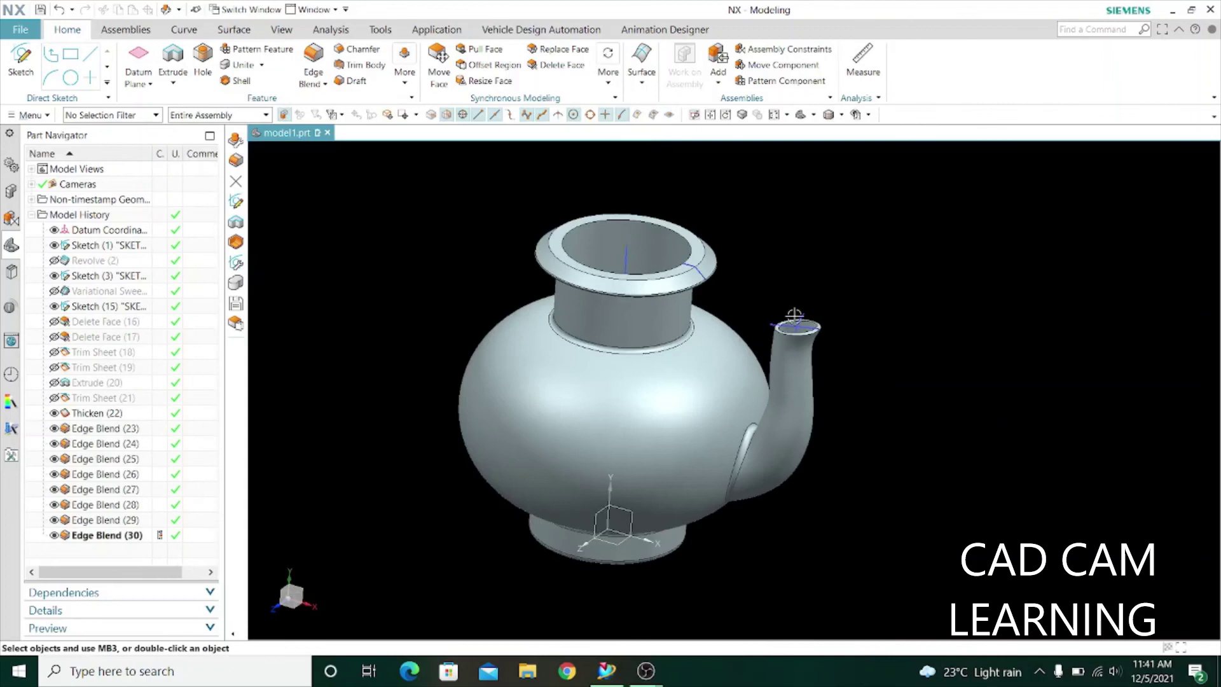
mouse_move(794, 316)
middle_mouse_down()
mouse_move(954, 407)
mouse_move(964, 394)
mouse_move(964, 417)
mouse_move(982, 368)
middle_mouse_up()
Step: Hide all sketches using Show and Hide from a front view
key("ctrl+alt+f")
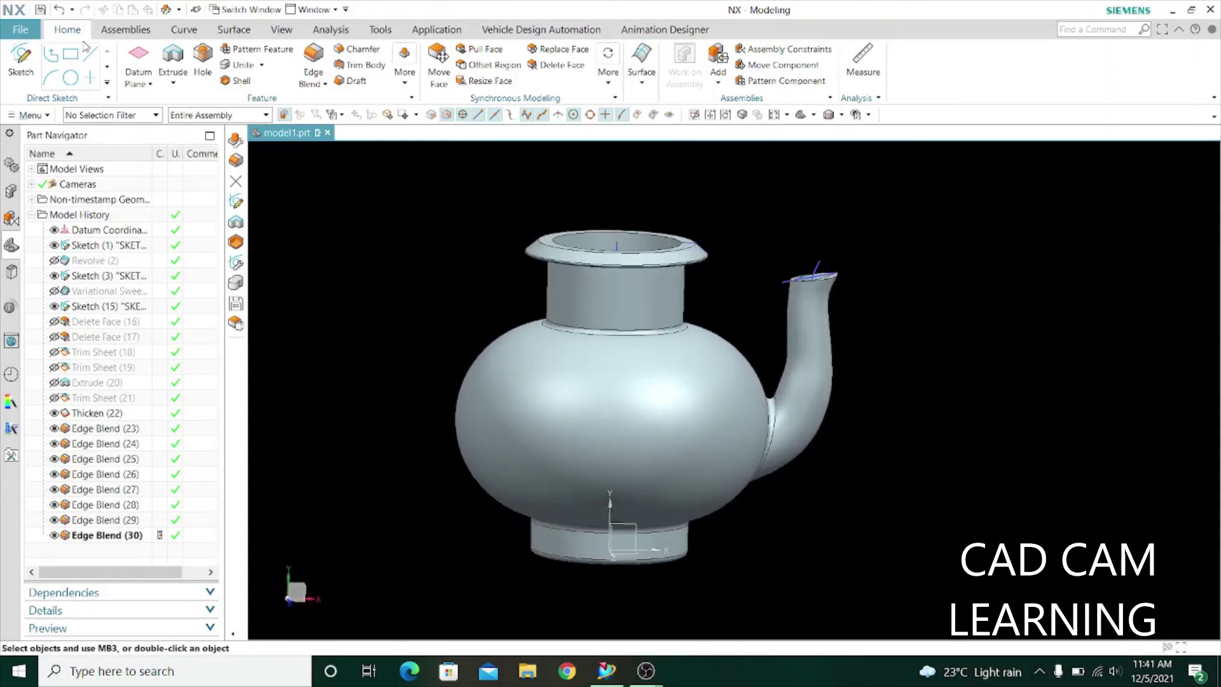
left_click(278, 32)
left_click(841, 114)
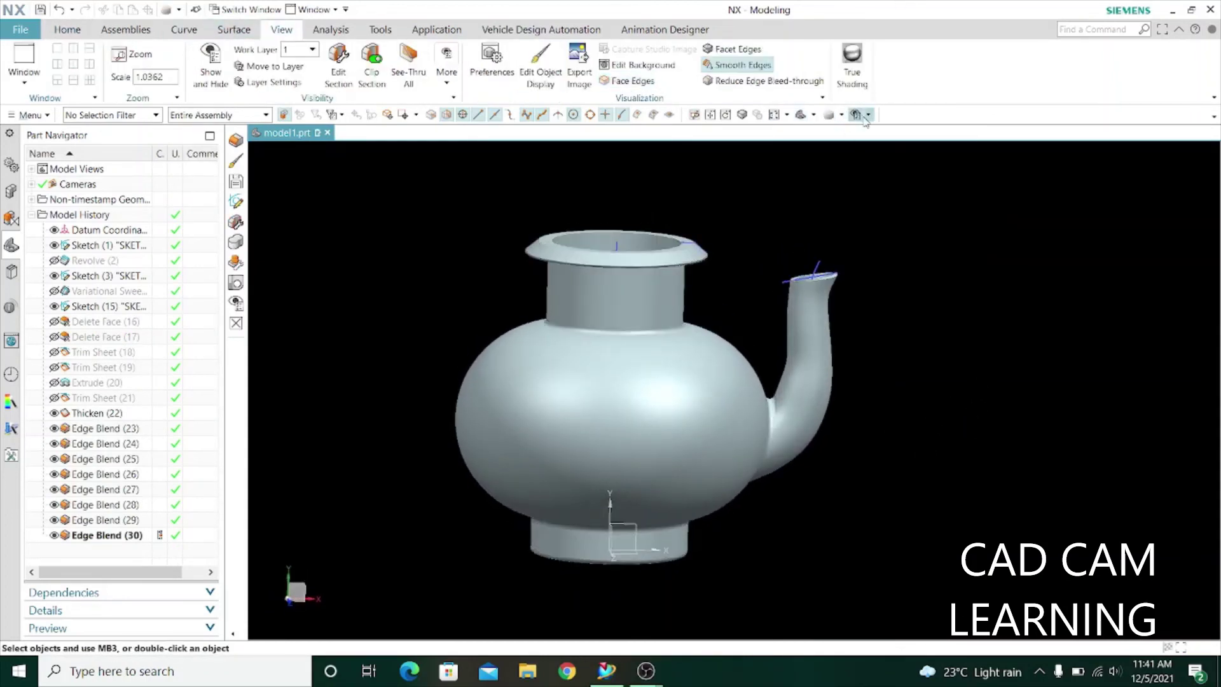
left_click(868, 114)
left_click(896, 131)
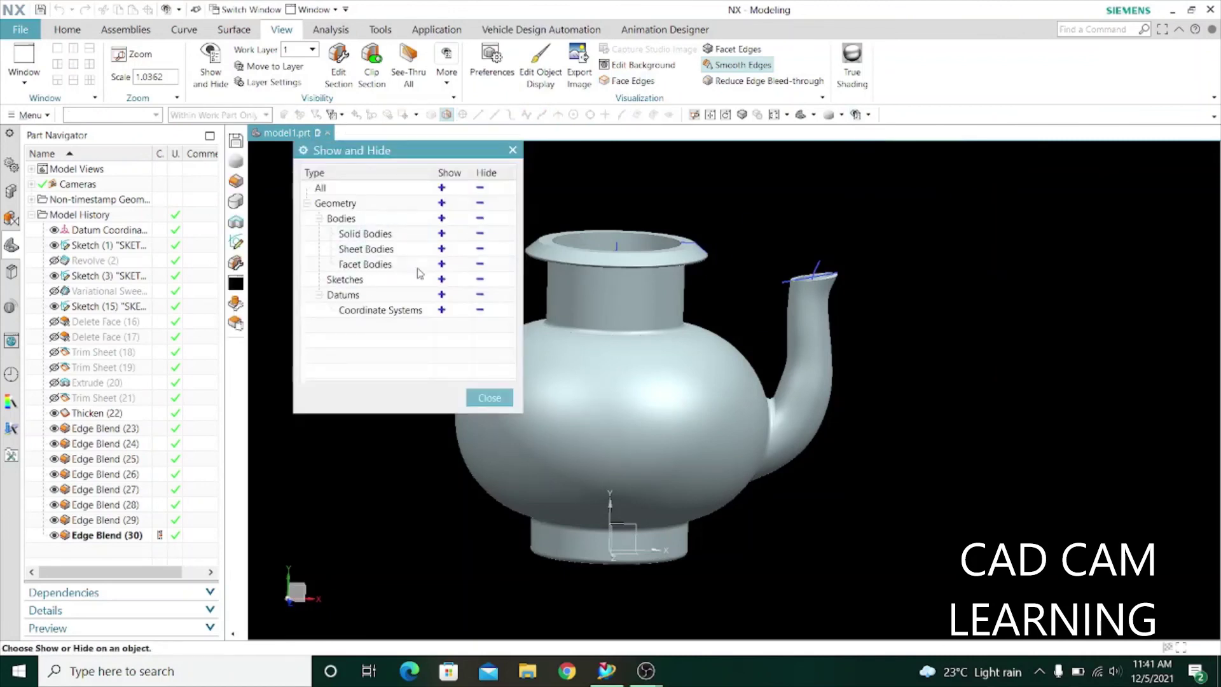
left_click(480, 279)
left_click(489, 397)
Step: Start Edit Object Display with the teapot body selected
scroll(755, 326, "down", 2)
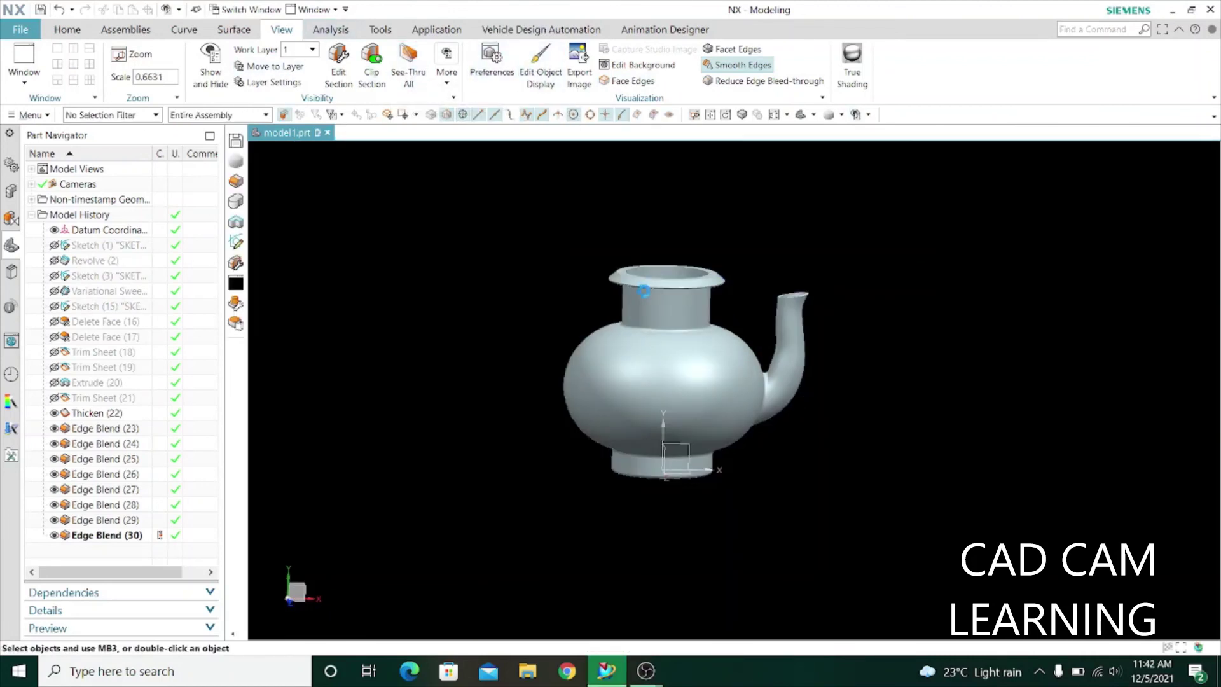
left_click(643, 290)
left_click(439, 277)
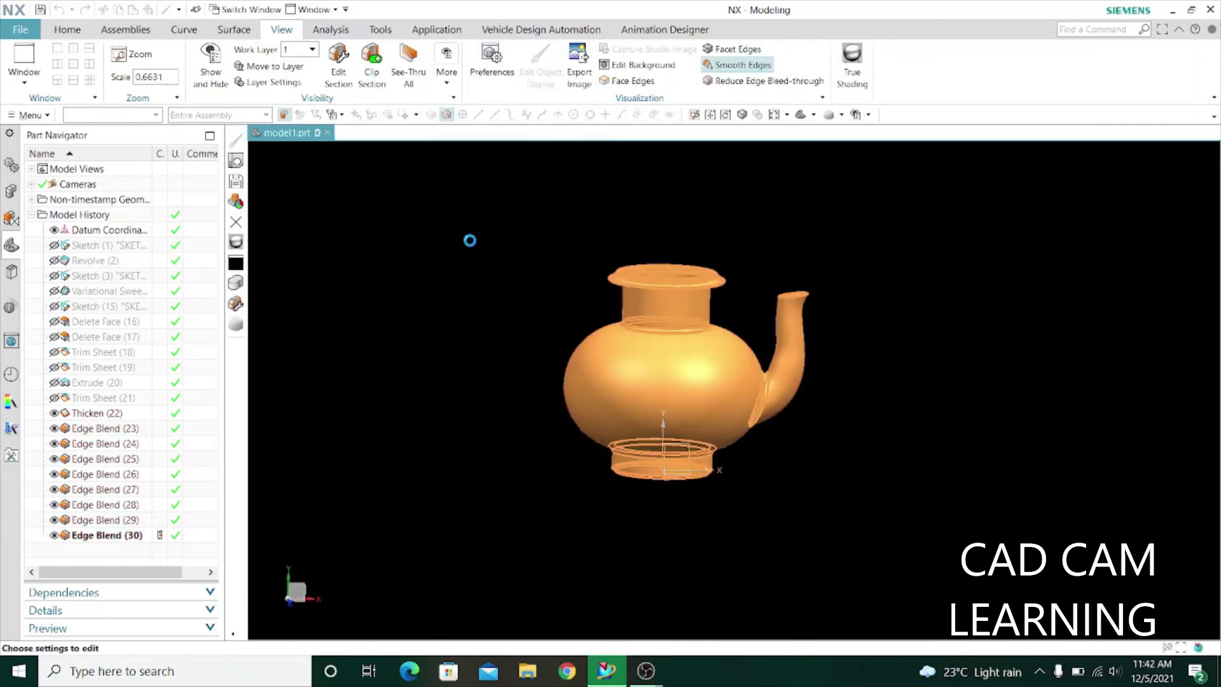
Step: Give the teapot body a green display colour and orbit to view it
scroll(967, 372, "down", 1)
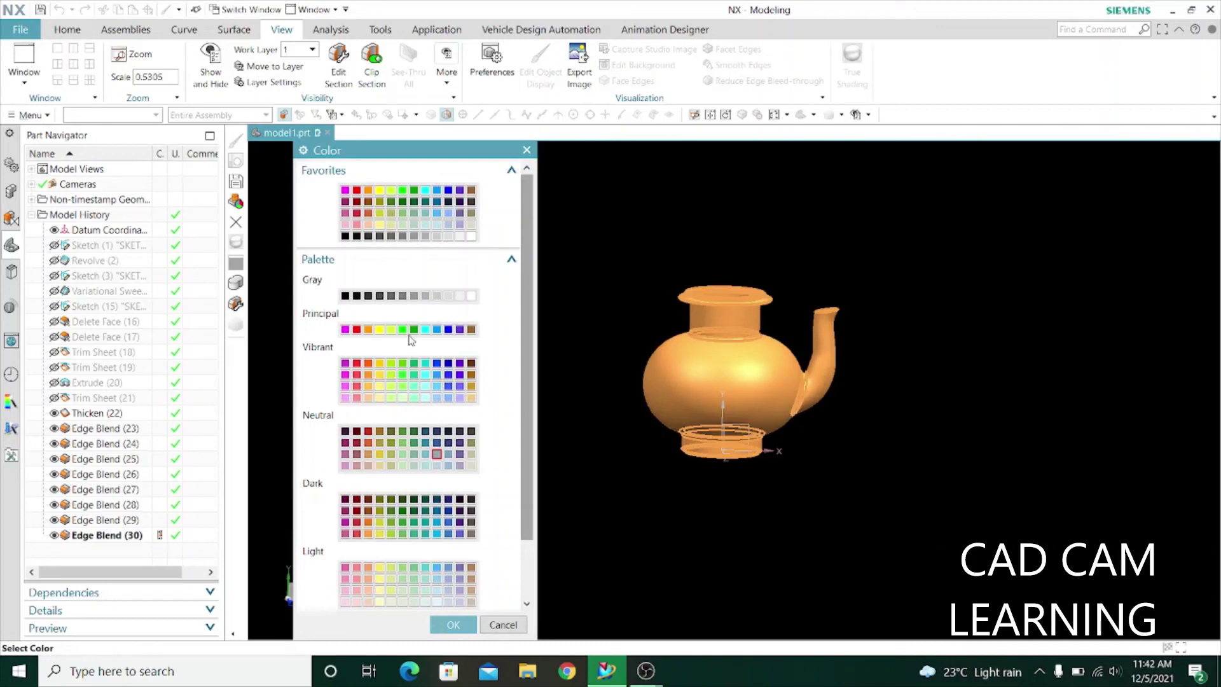
left_click(436, 625)
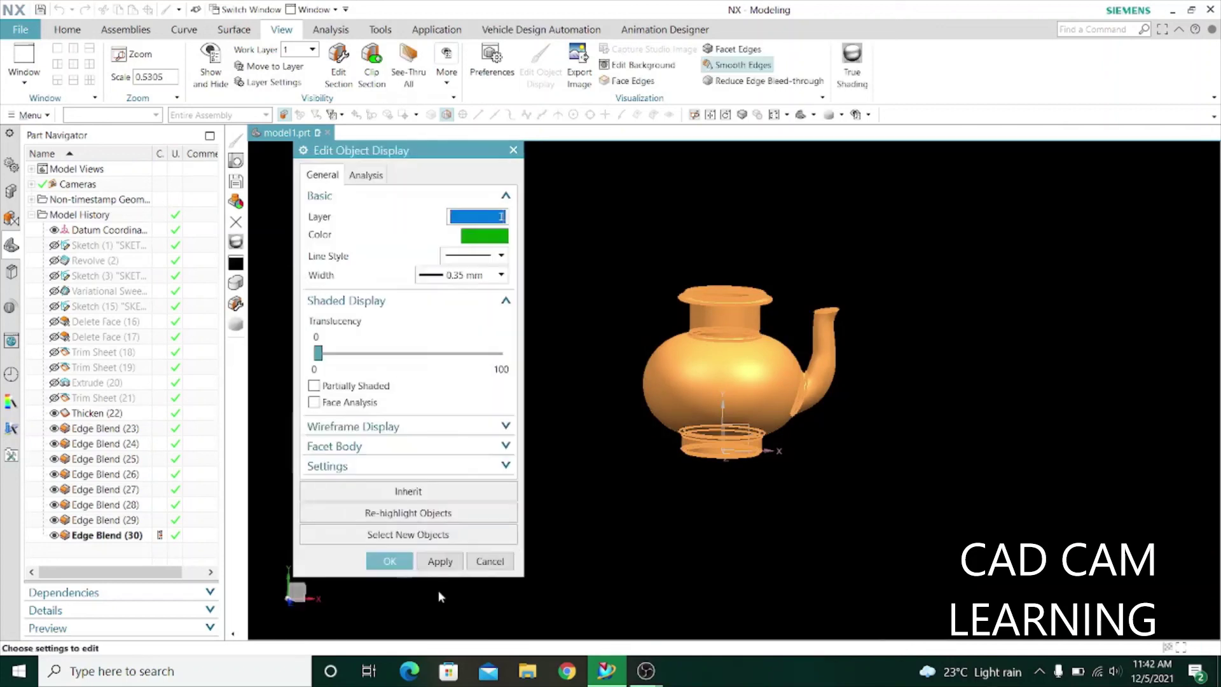
left_click(439, 561)
left_click(391, 560)
scroll(790, 279, "up", 3)
middle_click_drag(791, 279, 785, 269)
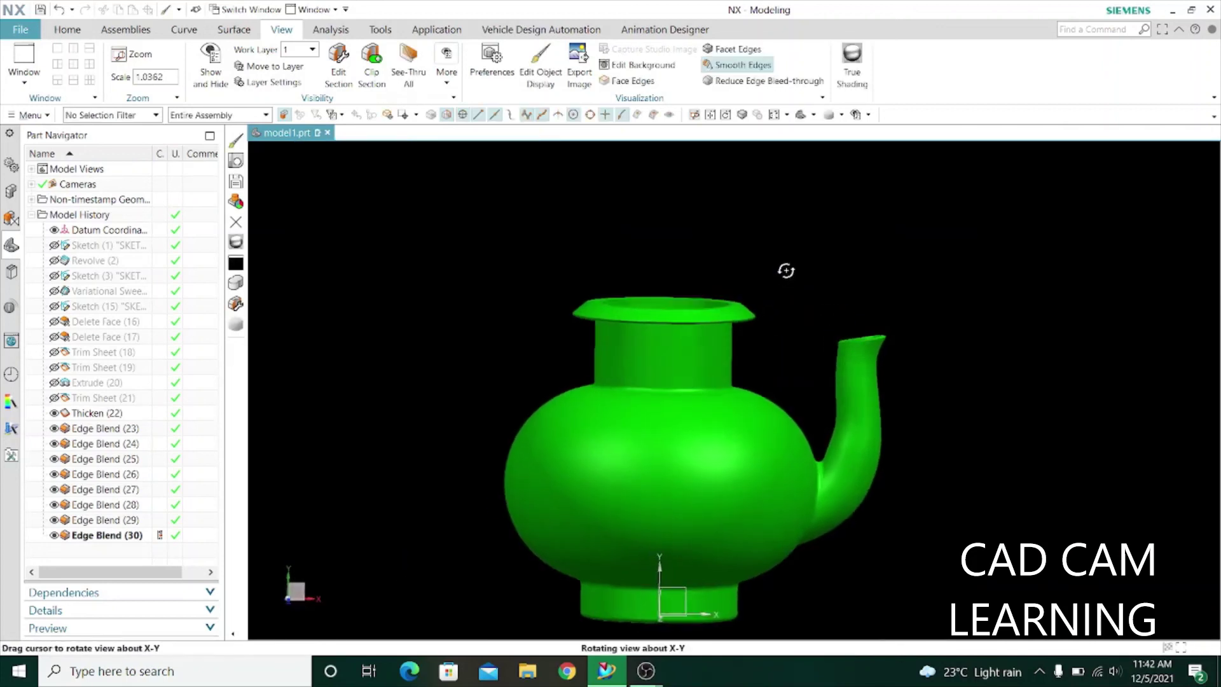
scroll(937, 493, "down", 2)
mouse_move(938, 493)
middle_mouse_down()
mouse_move(924, 333)
mouse_move(919, 500)
mouse_move(787, 566)
mouse_move(765, 640)
middle_mouse_up()
Step: Add edge blends to the inner and outer rim edges of the neck
left_click(64, 32)
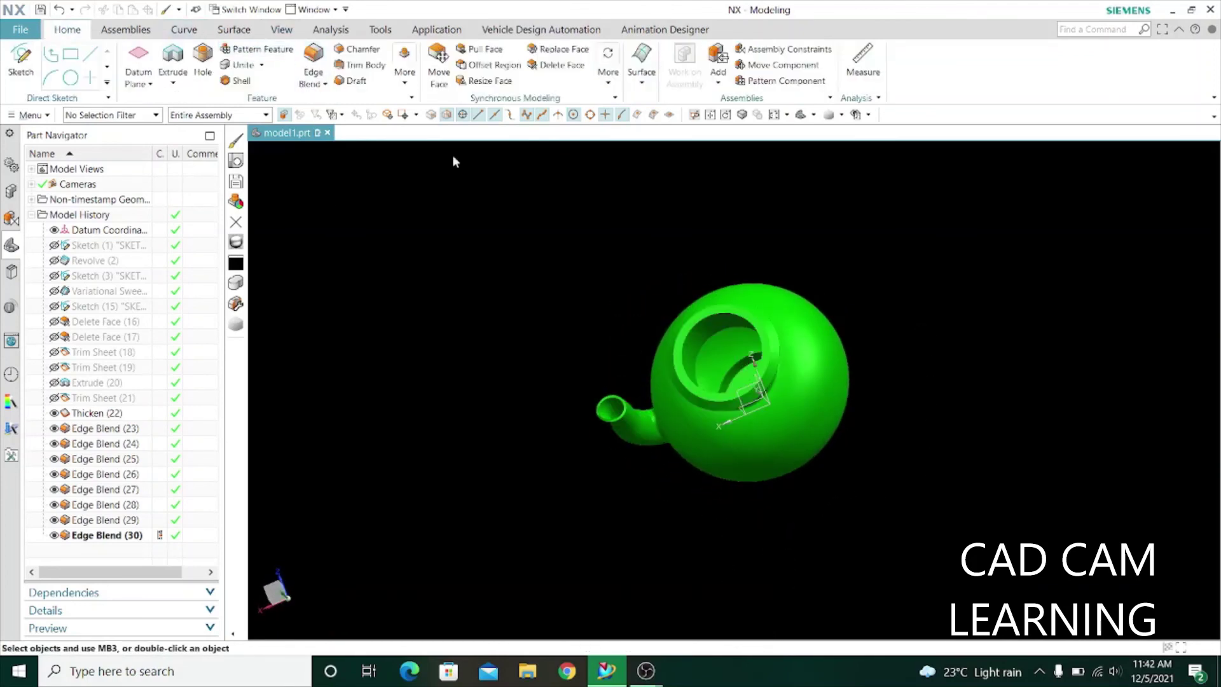
key("b")
scroll(723, 368, "up", 2)
scroll(725, 362, "up", 2)
left_click(728, 357)
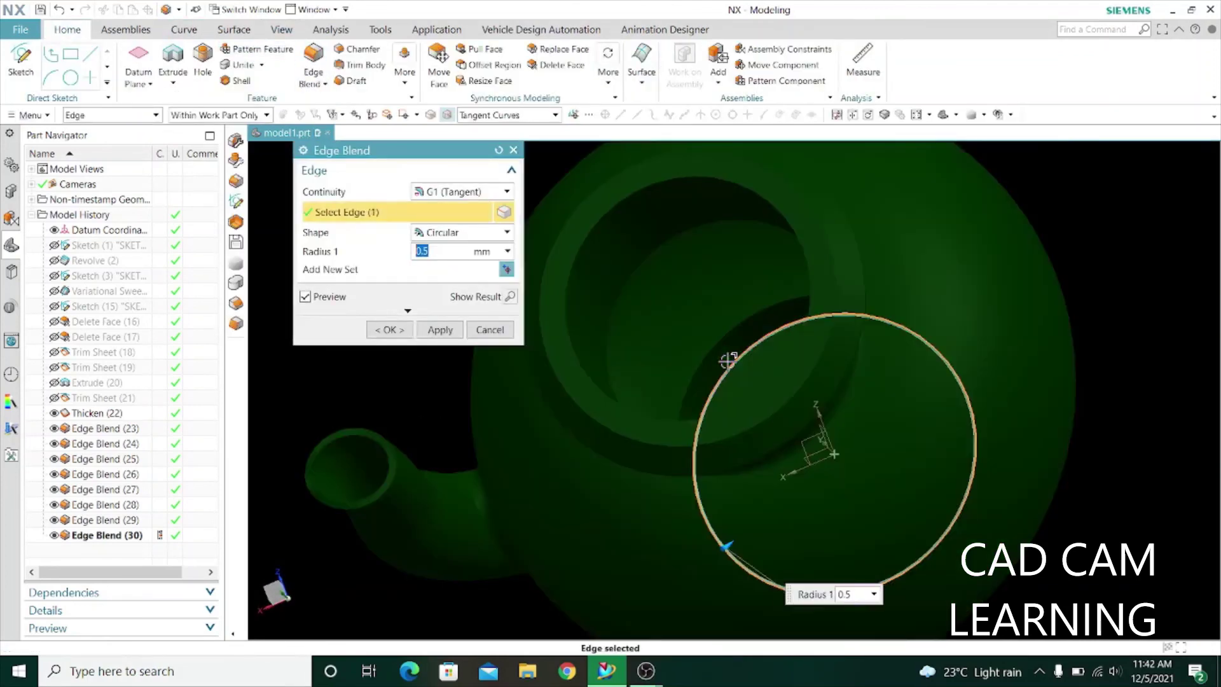
left_click(441, 332)
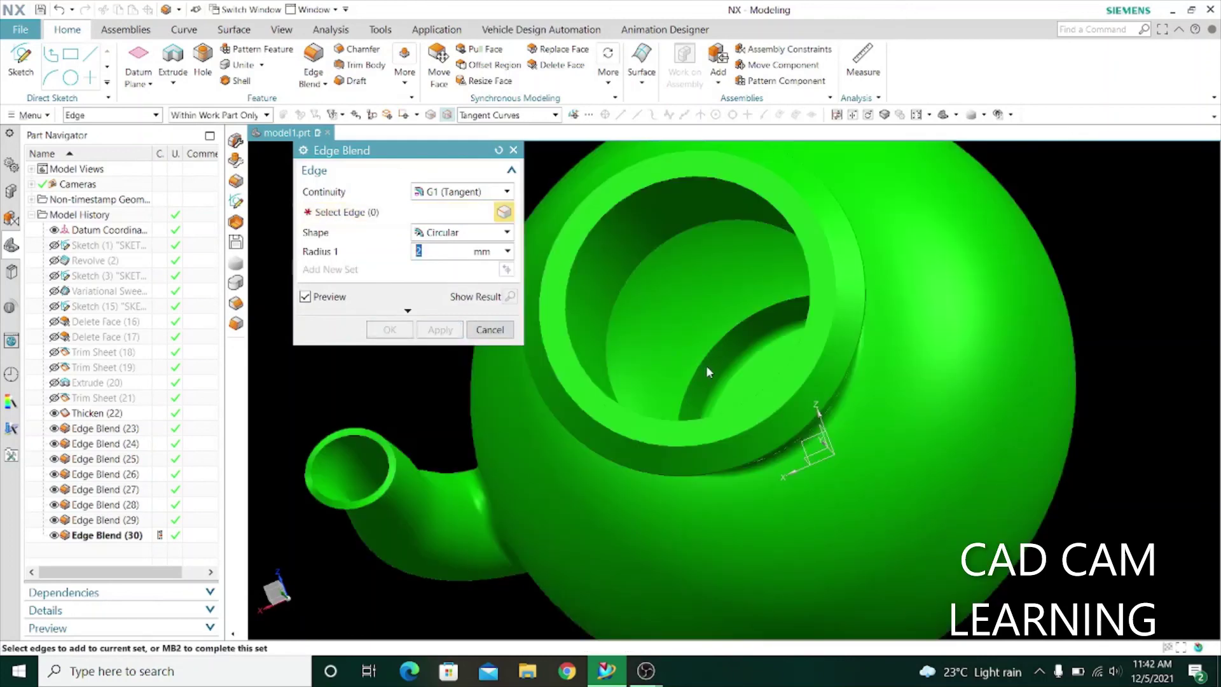
left_click(703, 365)
left_click(433, 330)
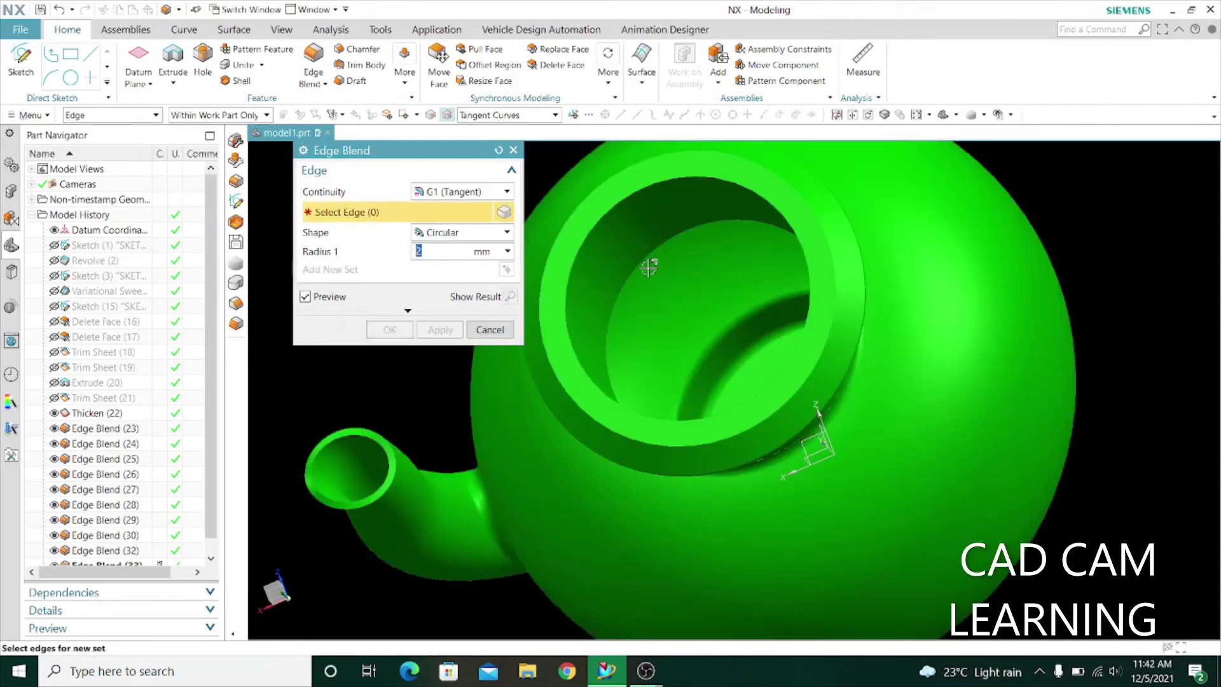
Step: Blend the neck's top rim edge as well, then close Edge Blend
mouse_move(648, 265)
middle_mouse_down()
mouse_move(648, 240)
mouse_move(798, 321)
middle_mouse_up()
left_click(623, 356)
left_click(437, 332)
scroll(798, 321, "down", 3)
left_click(489, 329)
mouse_move(553, 332)
middle_mouse_down()
mouse_move(594, 328)
mouse_move(668, 292)
middle_mouse_up()
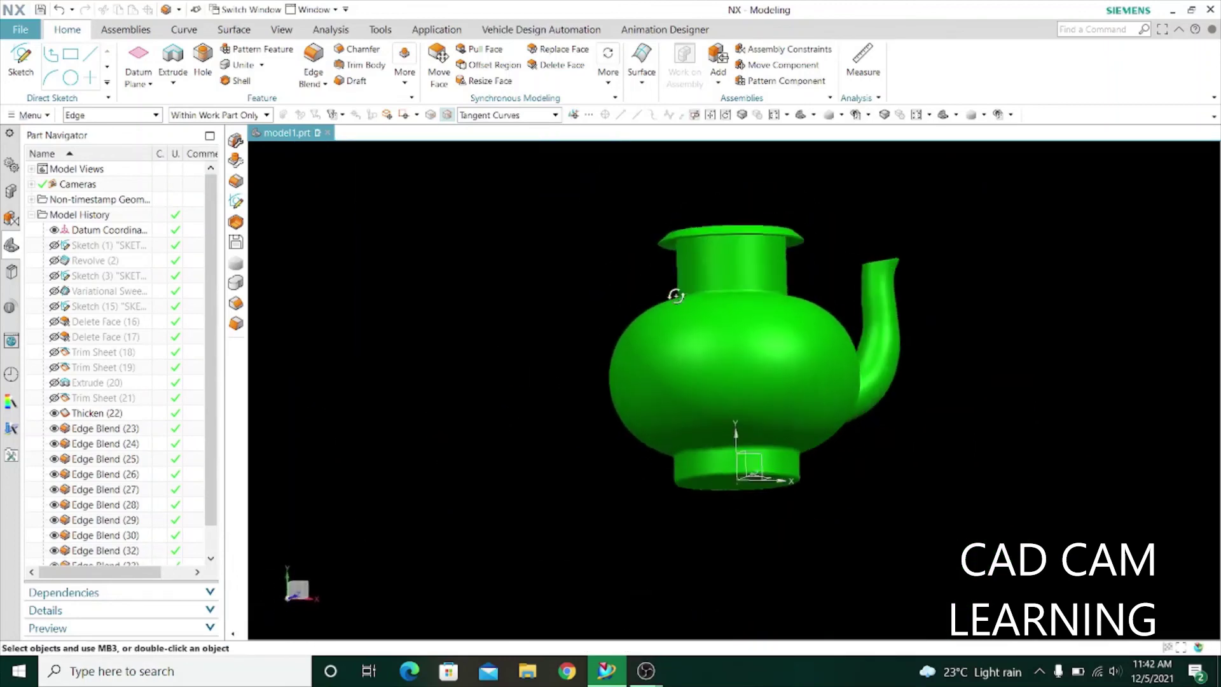